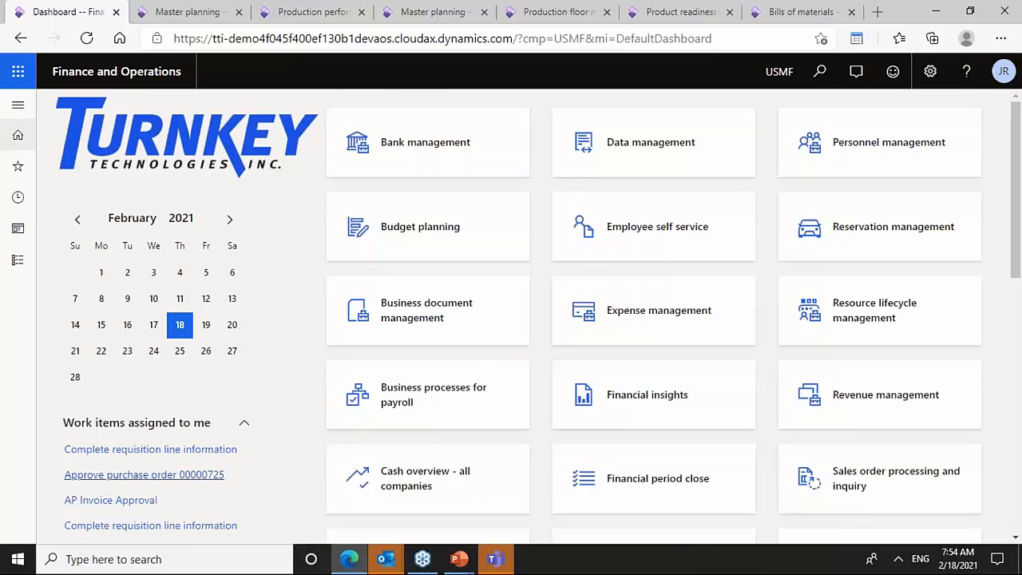
- Set the startup initial page to Employee self service in user options, save and close the options
drag(1017, 196, 1017, 253)
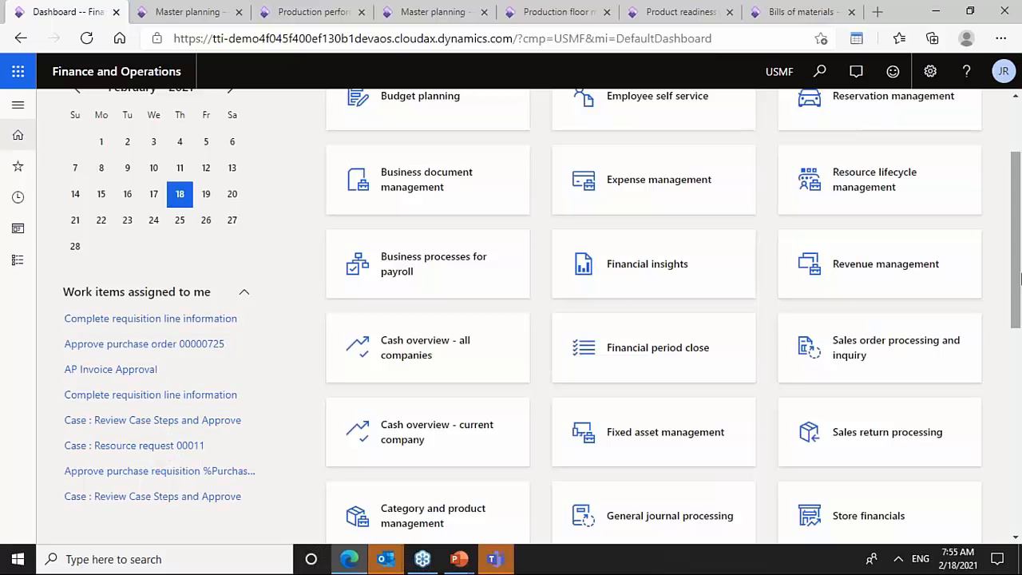
scroll(719, 335, up, 3)
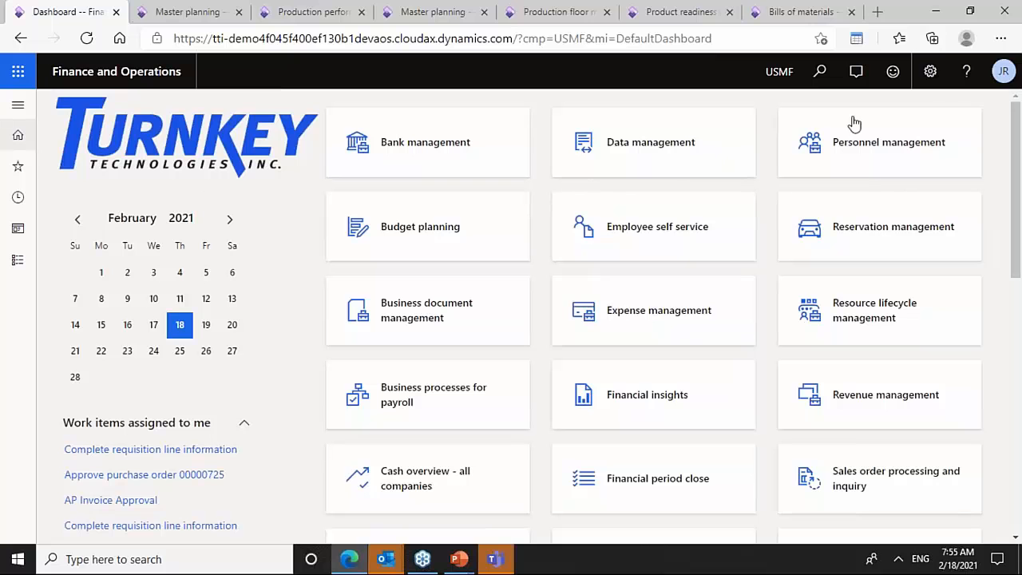
click(930, 71)
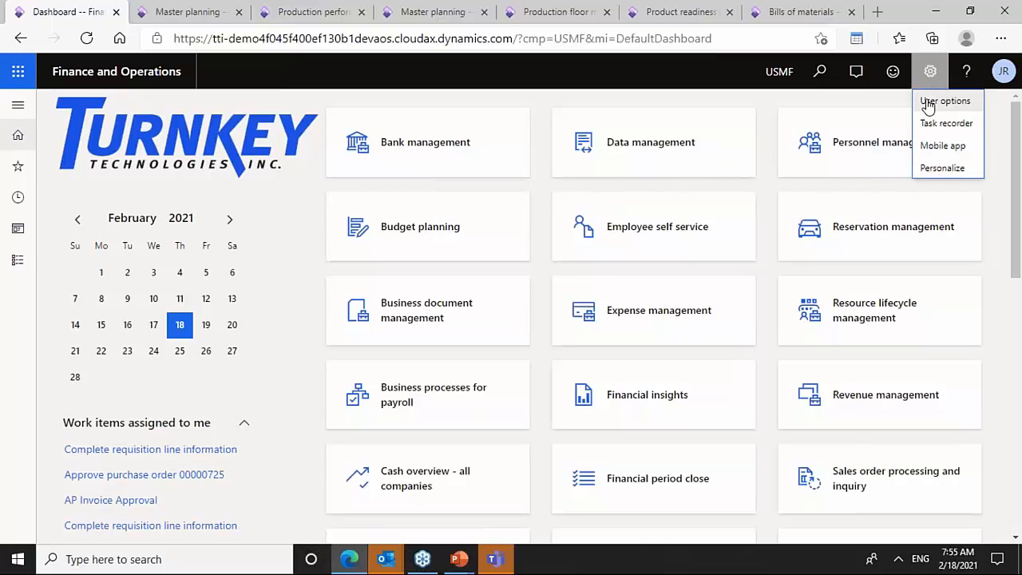
click(928, 103)
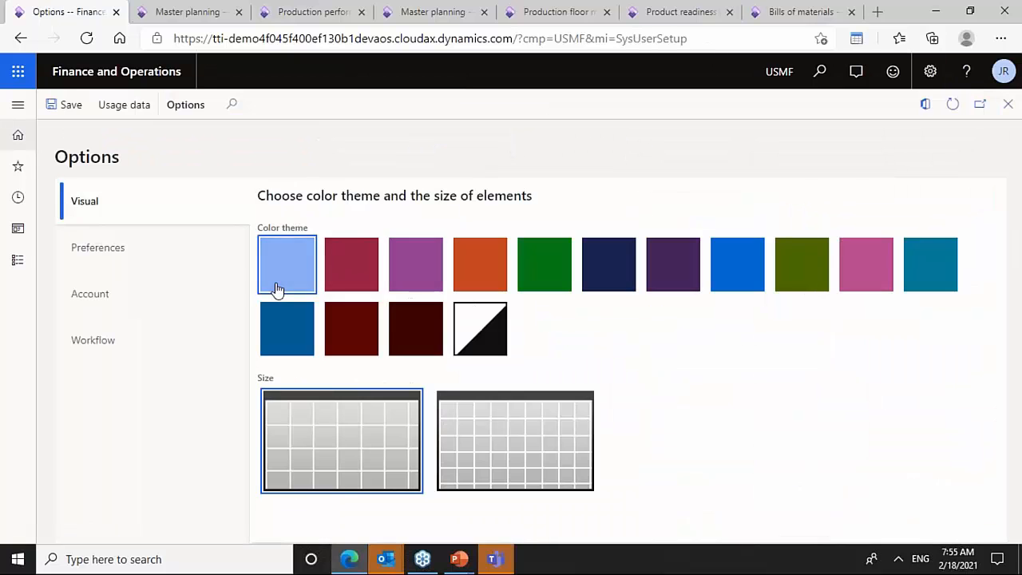
click(121, 251)
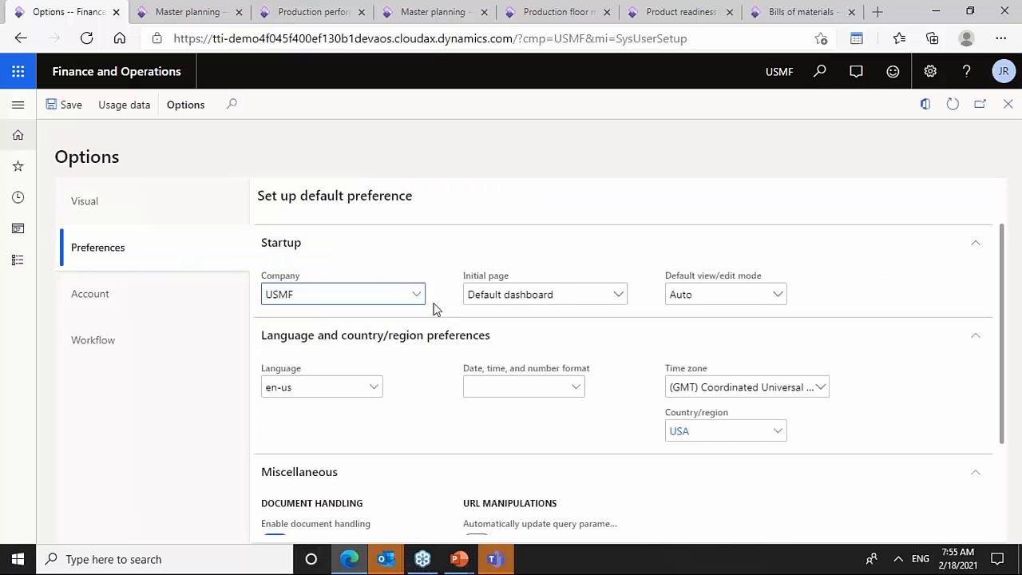
click(608, 295)
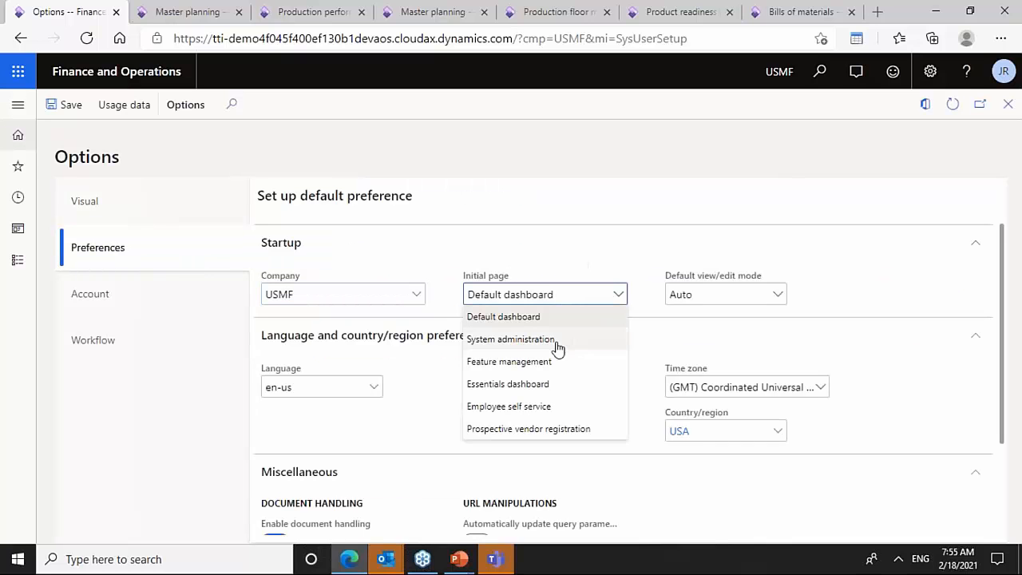
click(545, 407)
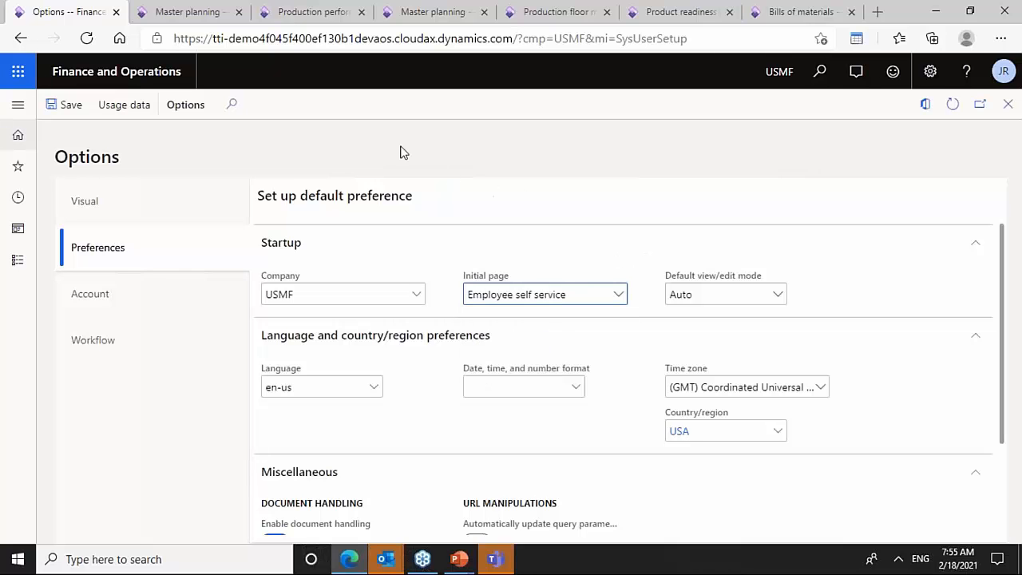
click(62, 105)
click(1008, 104)
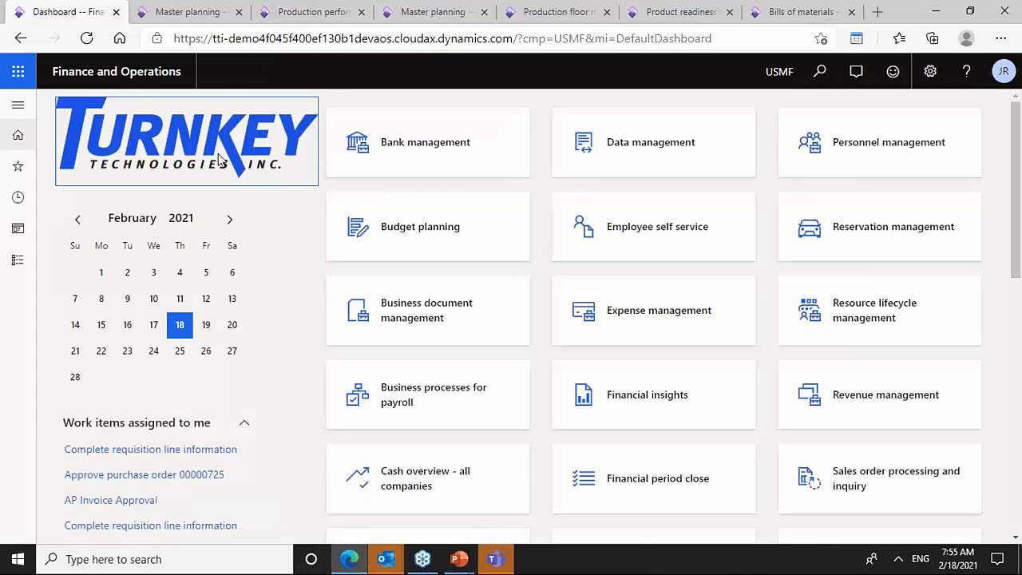
- Review the tests of quality order 000443 in the quality orders list and close the form
click(117, 74)
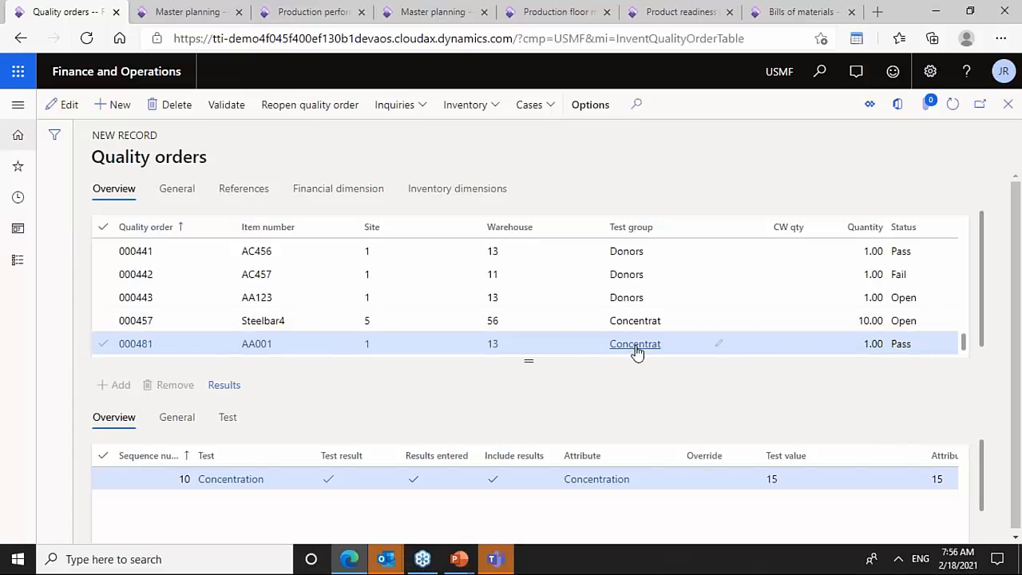
click(724, 296)
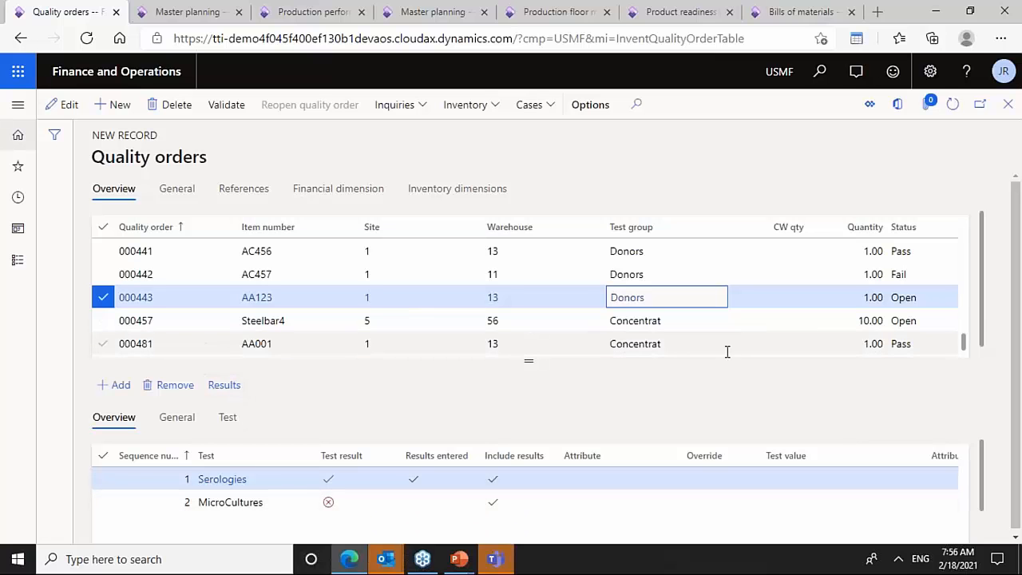
click(1007, 104)
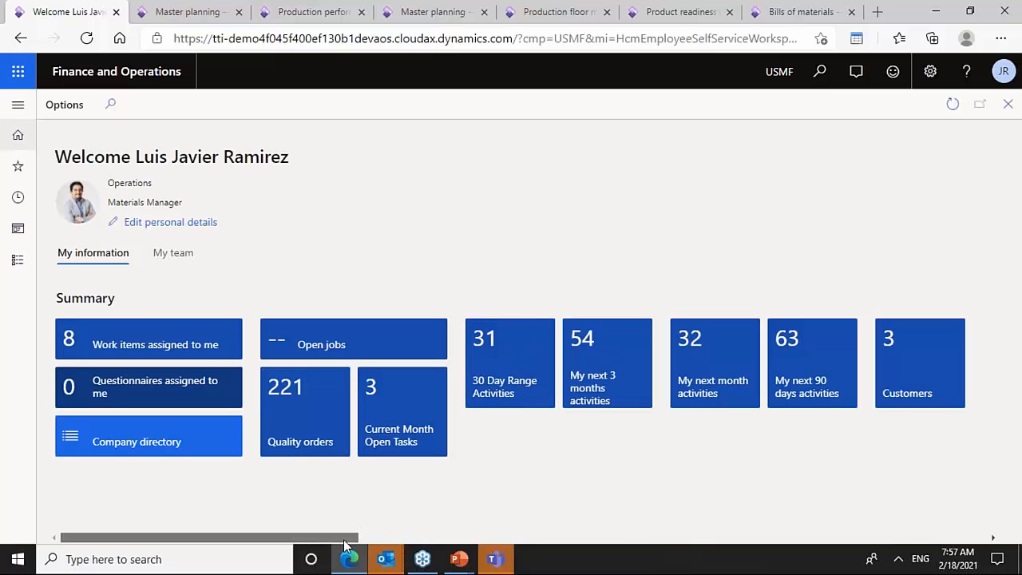
- Browse the employee self-service workspace and open the Trimfoot Entities_v4_visuals Power BI report
drag(344, 538, 432, 528)
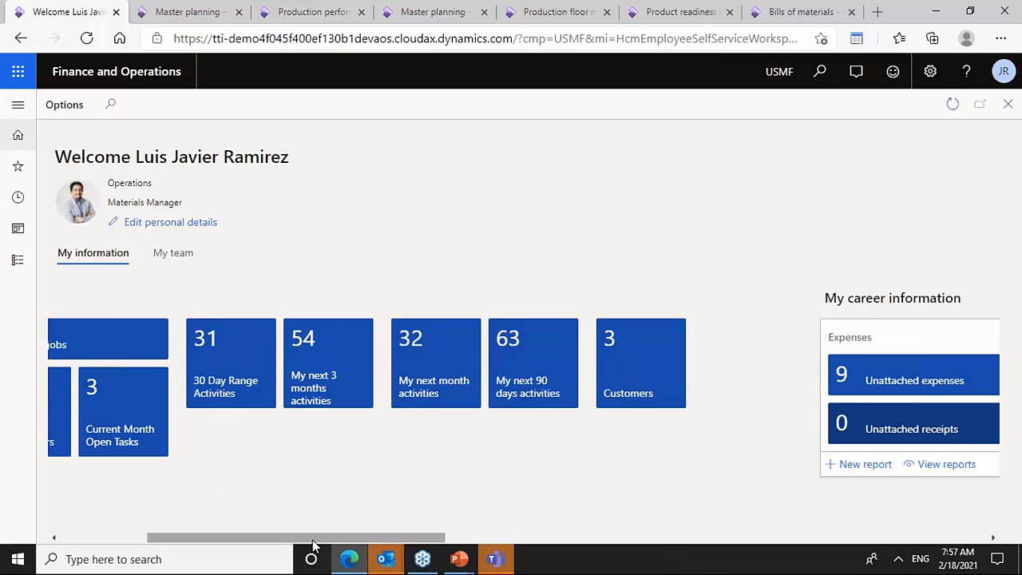
drag(313, 542, 265, 543)
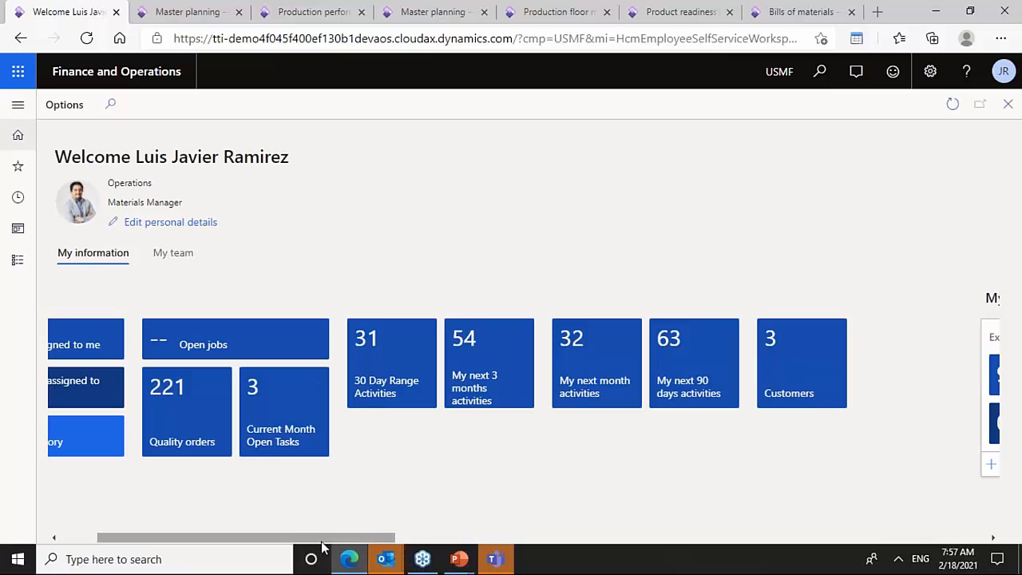
drag(323, 542, 584, 531)
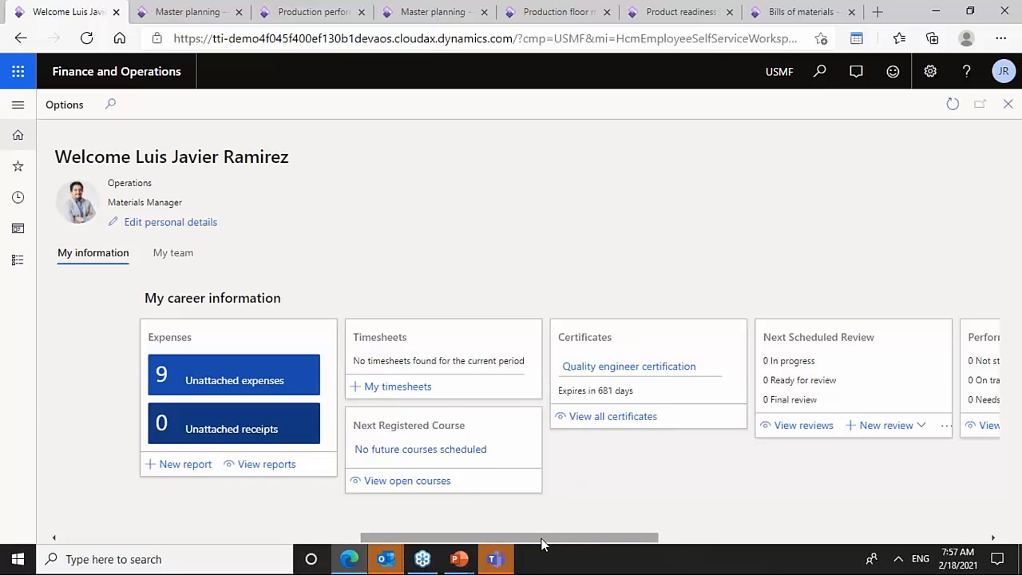
drag(543, 539, 877, 546)
drag(974, 344, 945, 392)
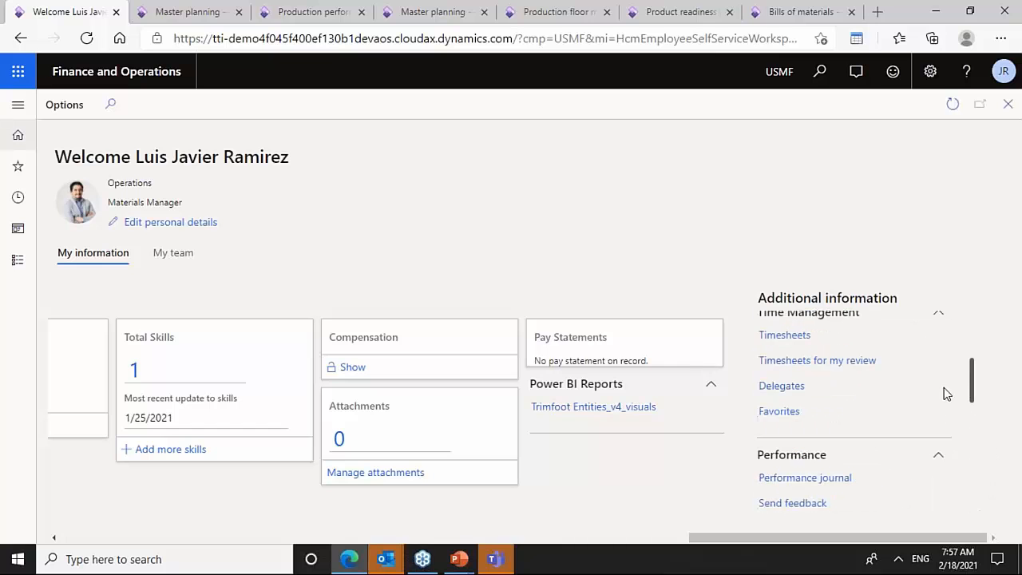
click(604, 408)
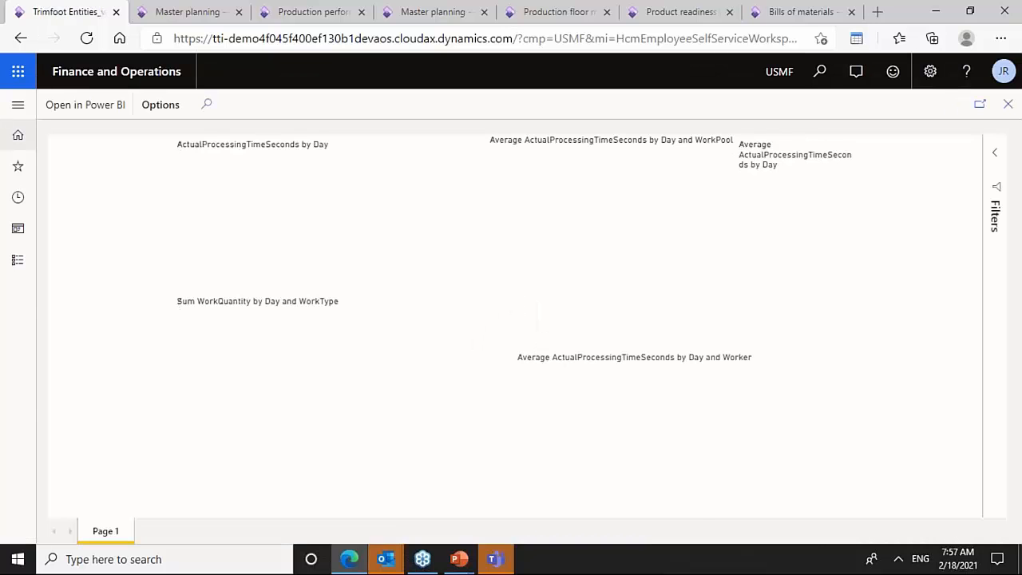
mouse_move(594, 271)
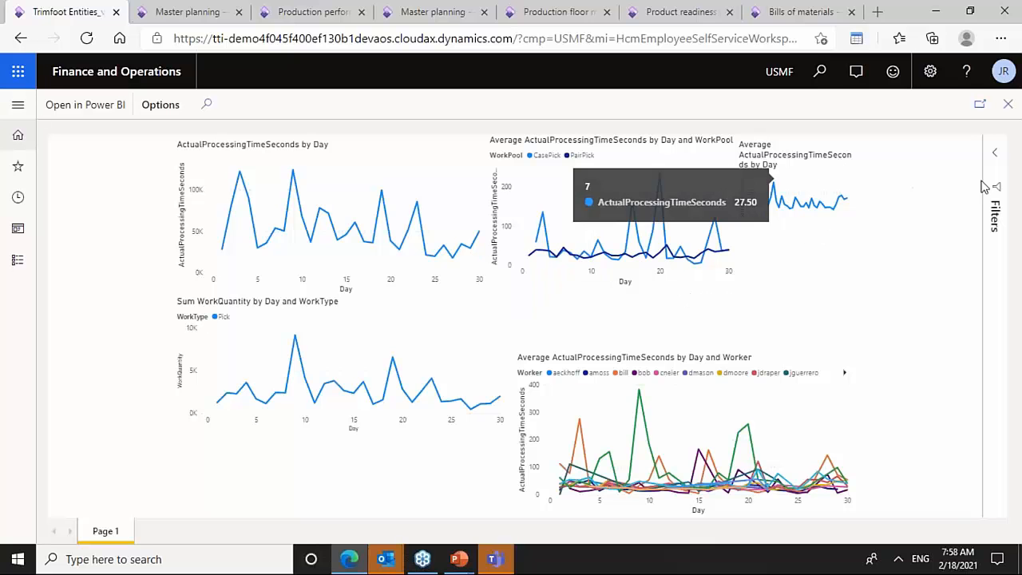
mouse_move(234, 199)
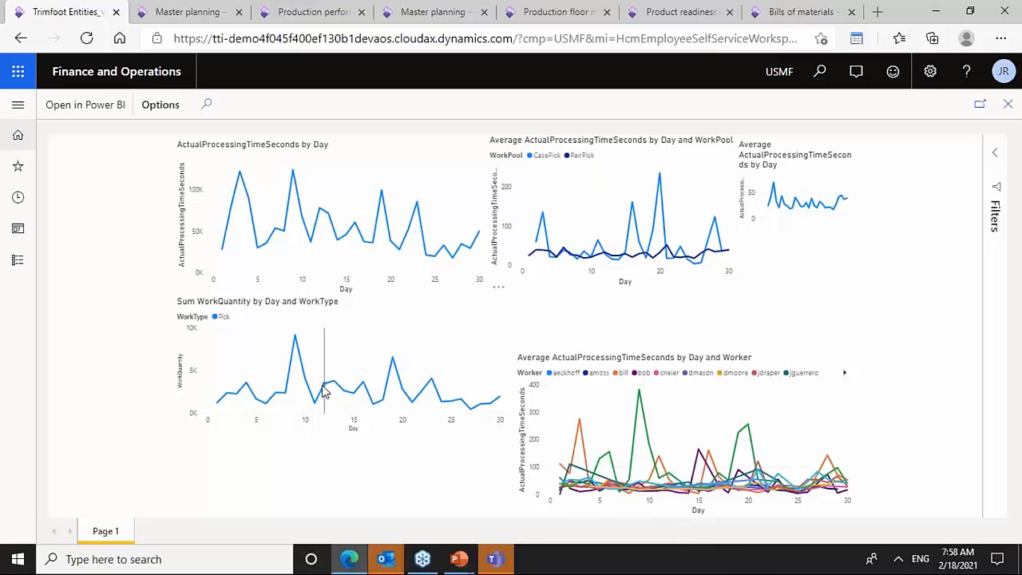
mouse_move(608, 493)
- Open the report in the Power BI service, expand its filters pane, and close that tab
click(168, 107)
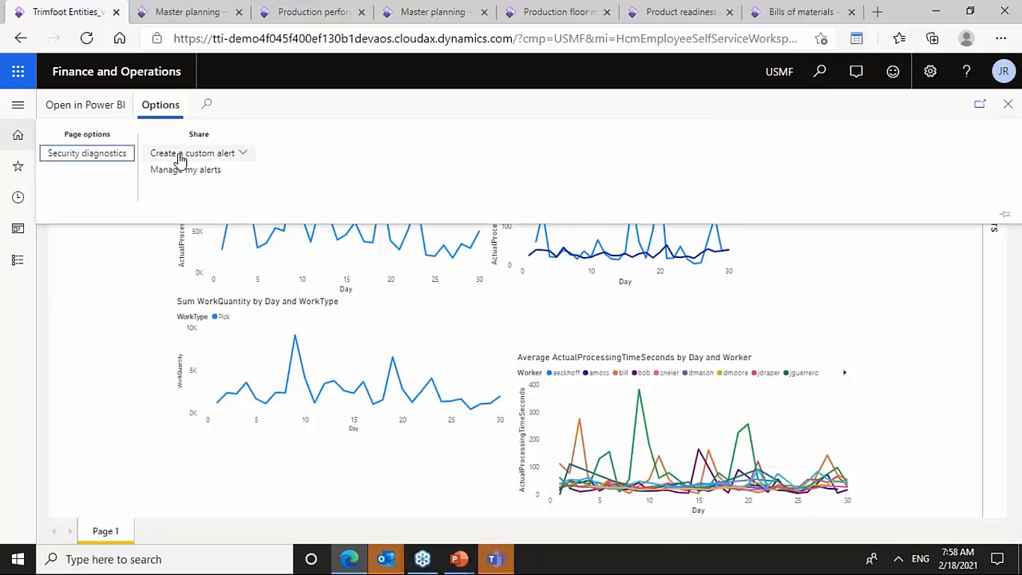
click(98, 117)
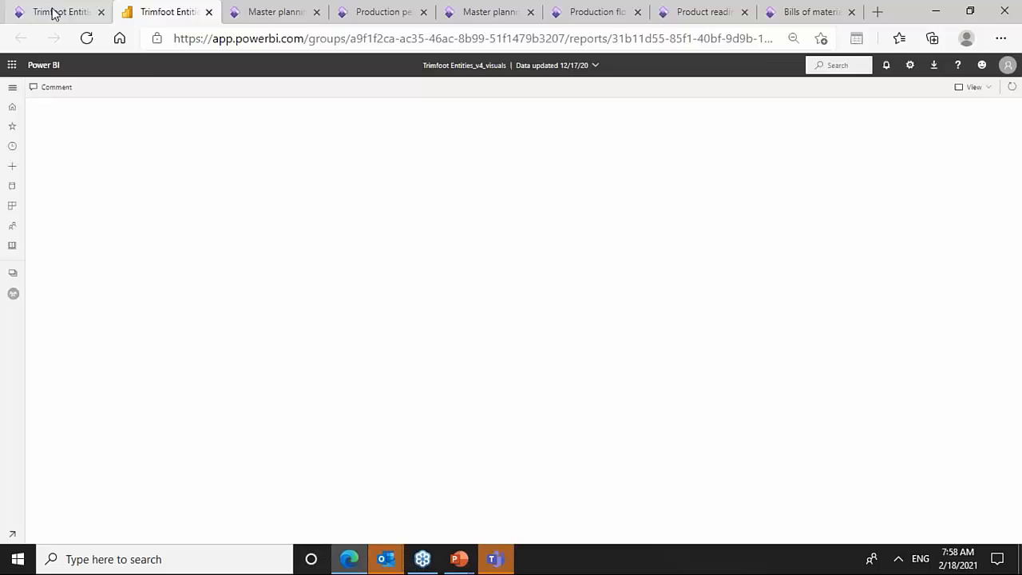
click(54, 12)
click(151, 12)
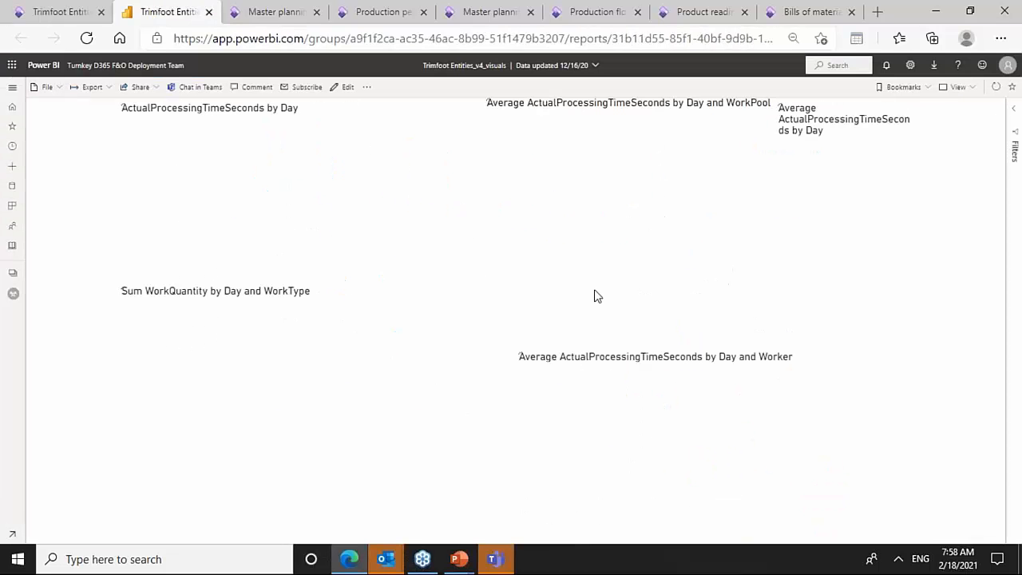
click(1018, 119)
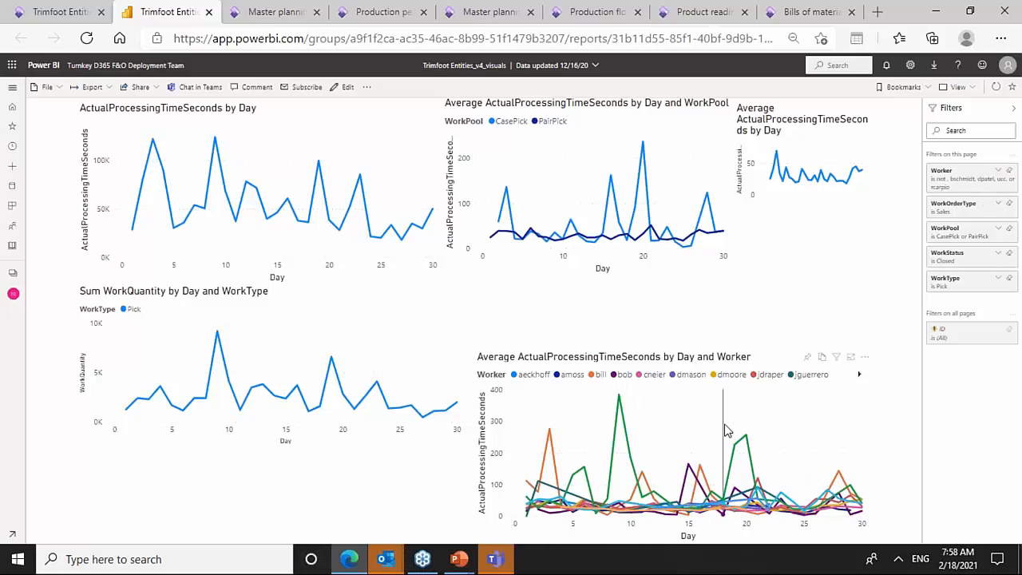
mouse_move(727, 431)
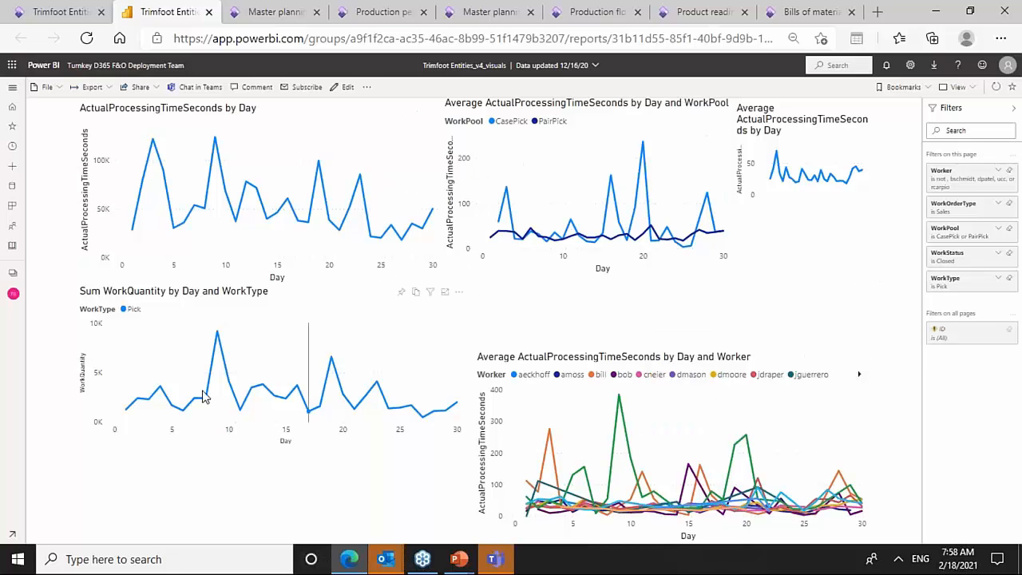
click(208, 12)
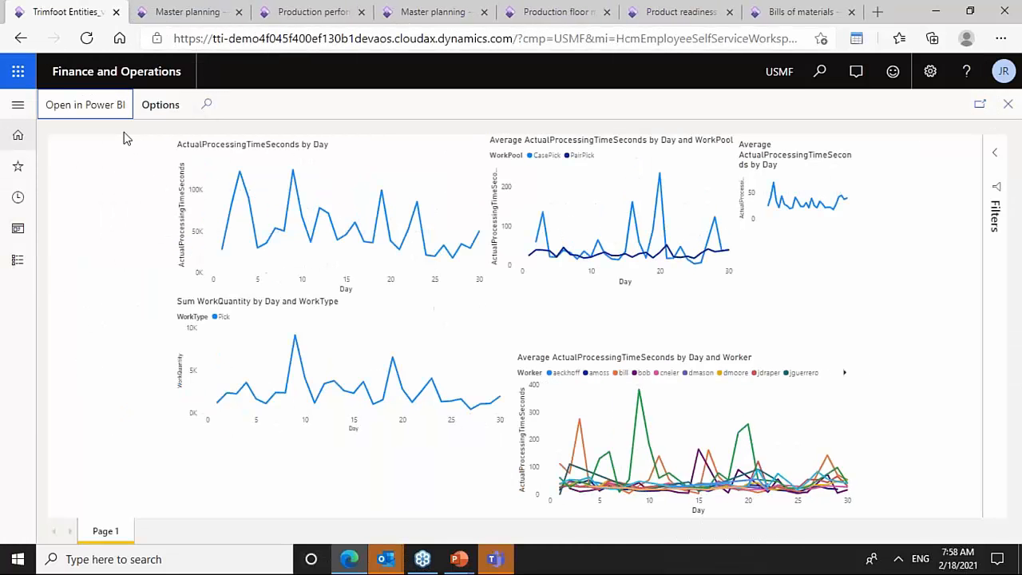
- Switch to the Production performance report and open its Production performance page
click(111, 71)
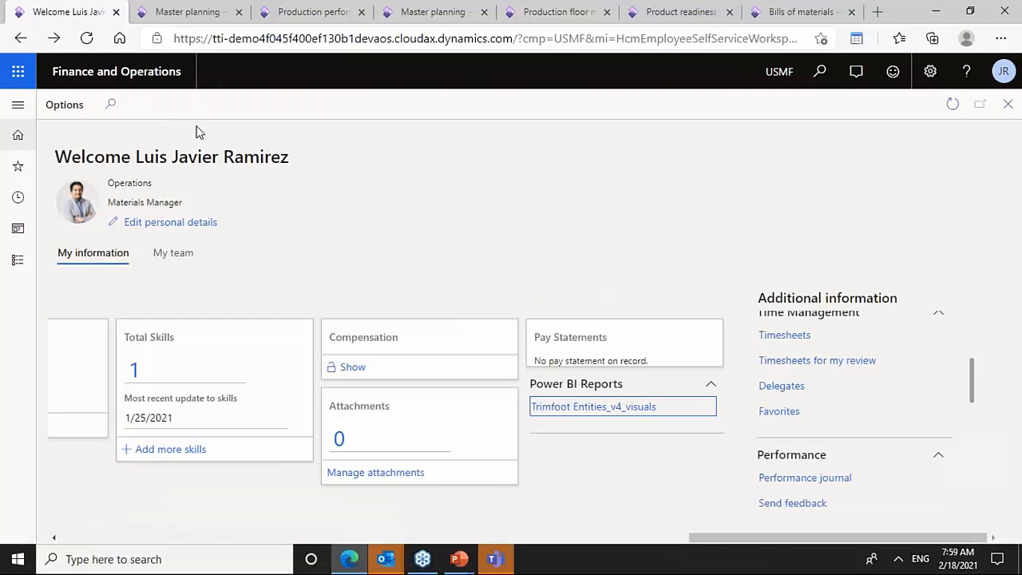
drag(704, 537, 149, 524)
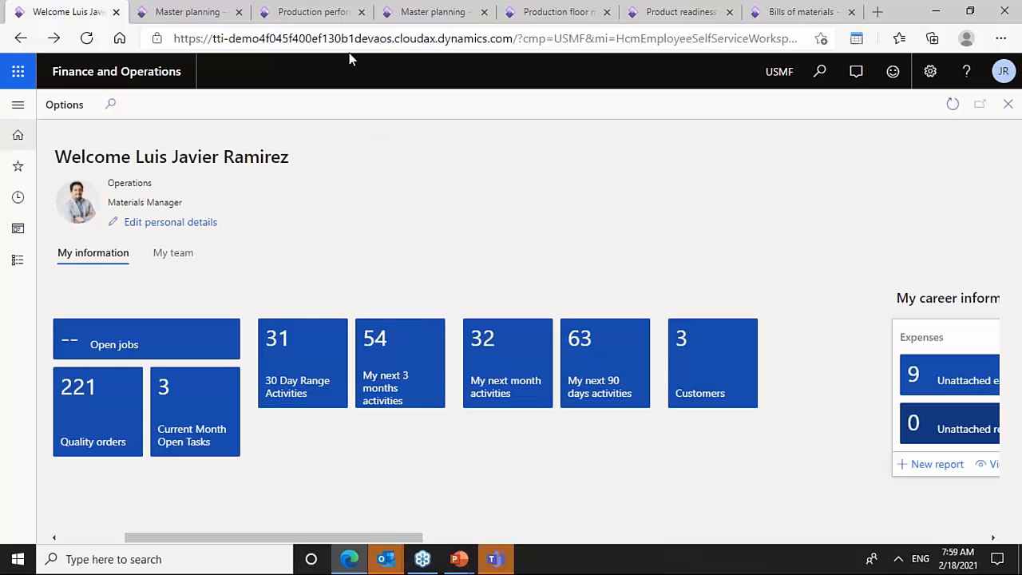
drag(312, 20, 205, 24)
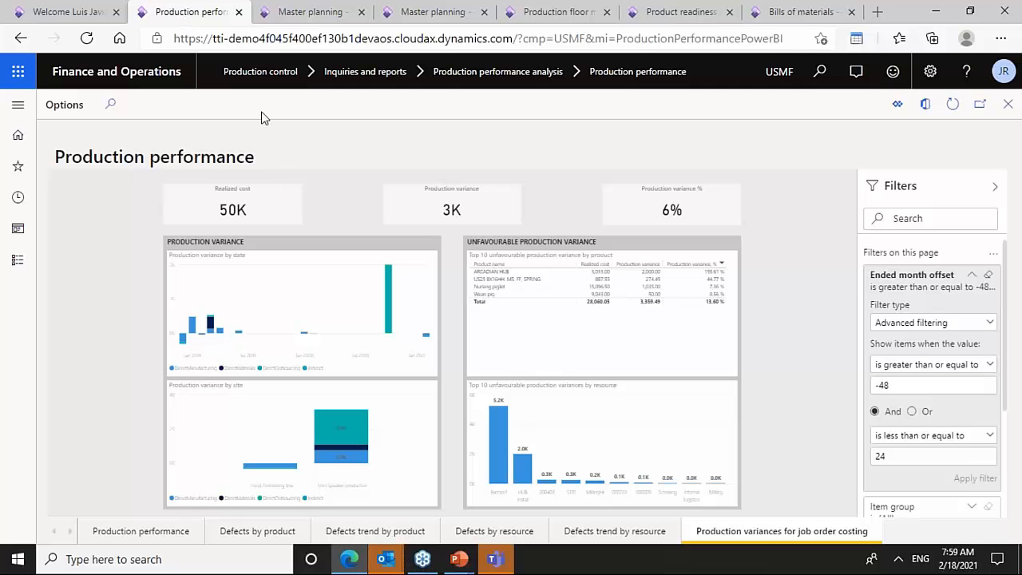
click(160, 533)
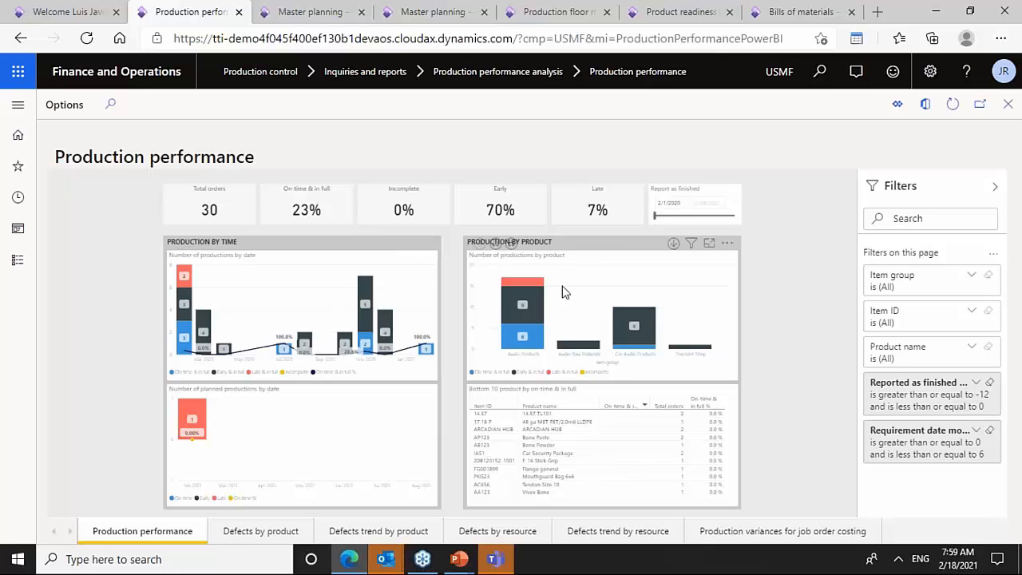
- View the productions-by-product chart and the Report as finished slicer in focus mode, returning to the report each time
click(708, 244)
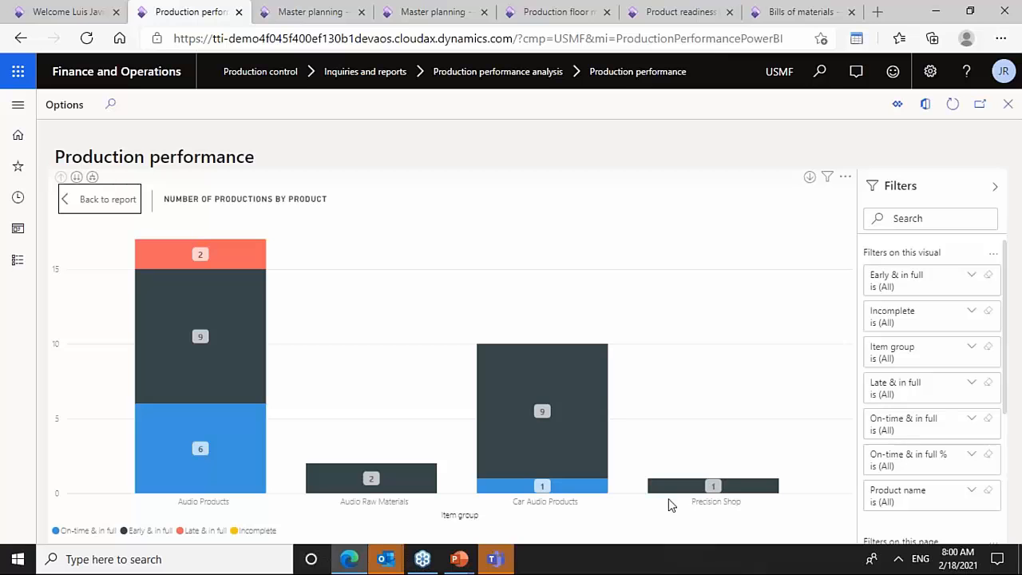
click(91, 199)
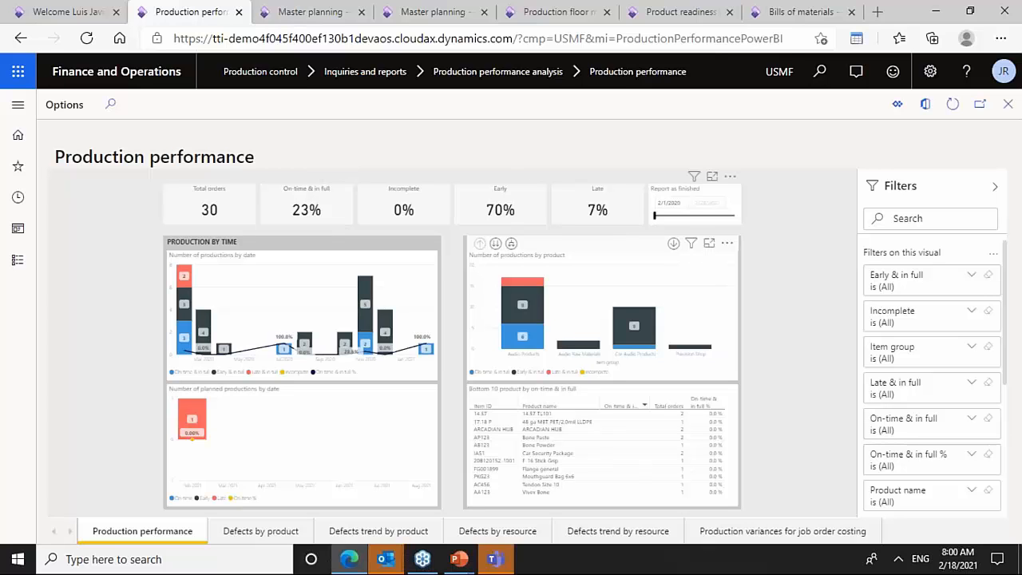
mouse_move(655, 223)
mouse_down()
mouse_move(664, 223)
mouse_move(652, 223)
mouse_up()
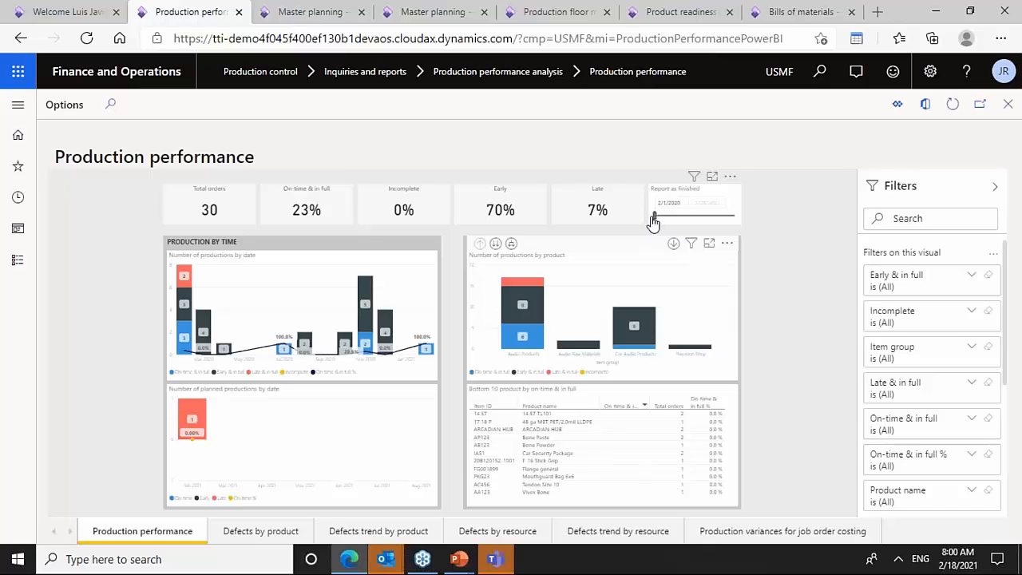
click(712, 175)
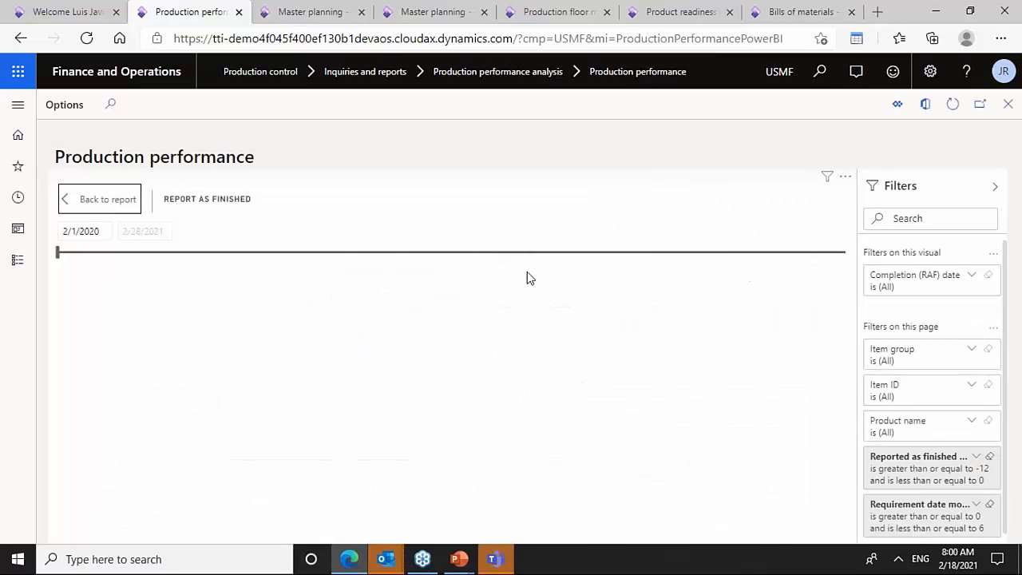
click(87, 197)
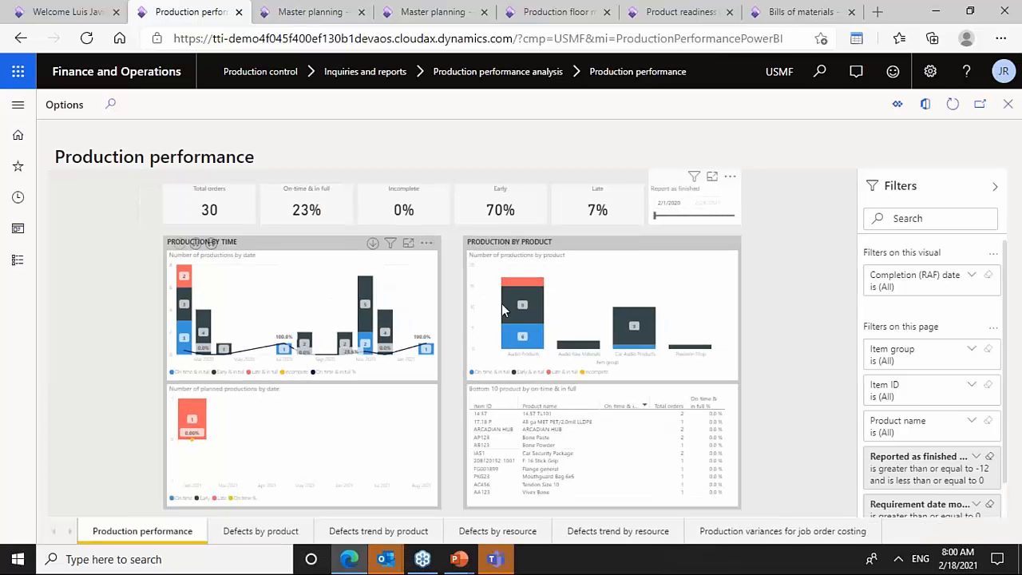
- Open the Production variances for job order costing page and select the unfavourable variances by resource chart
click(753, 540)
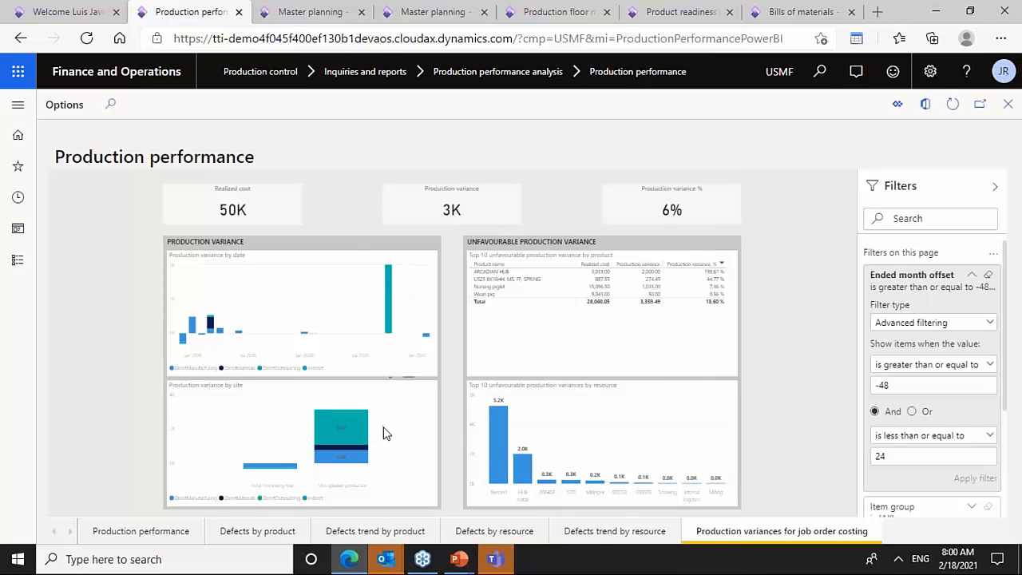
click(696, 387)
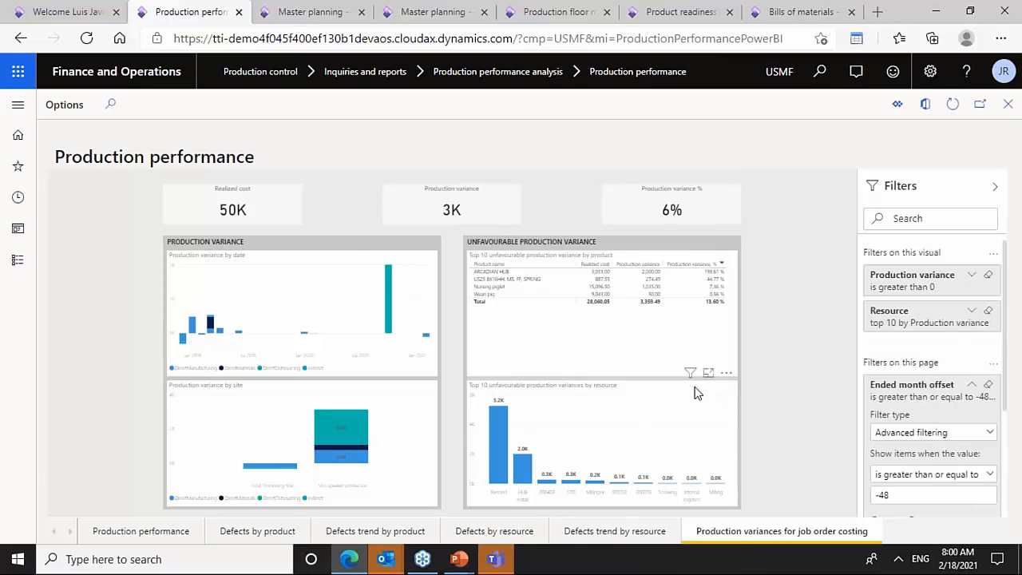
- View the unfavourable production variances by resource chart in focus mode, then return to the report's Production performance page
click(709, 380)
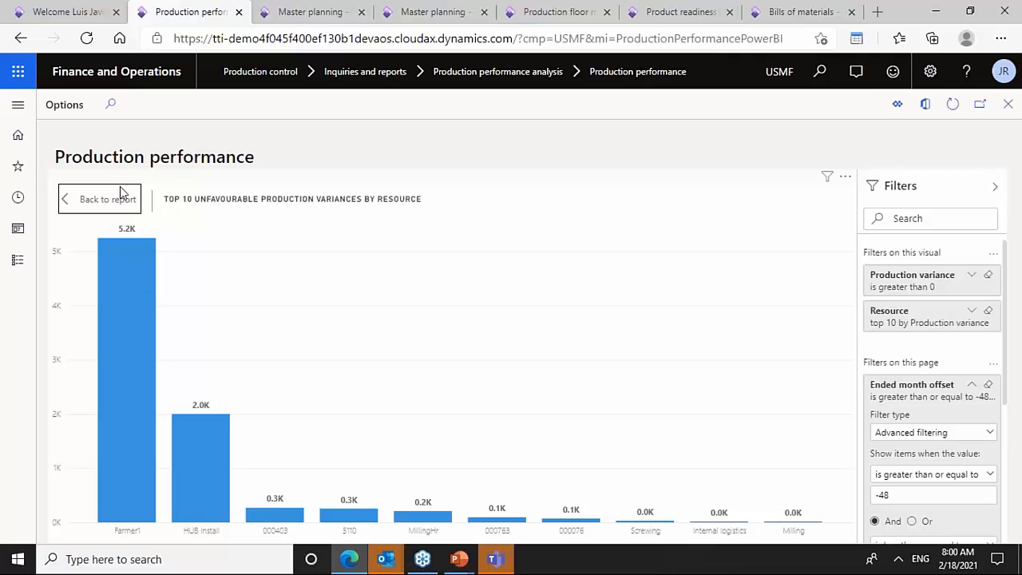
click(72, 208)
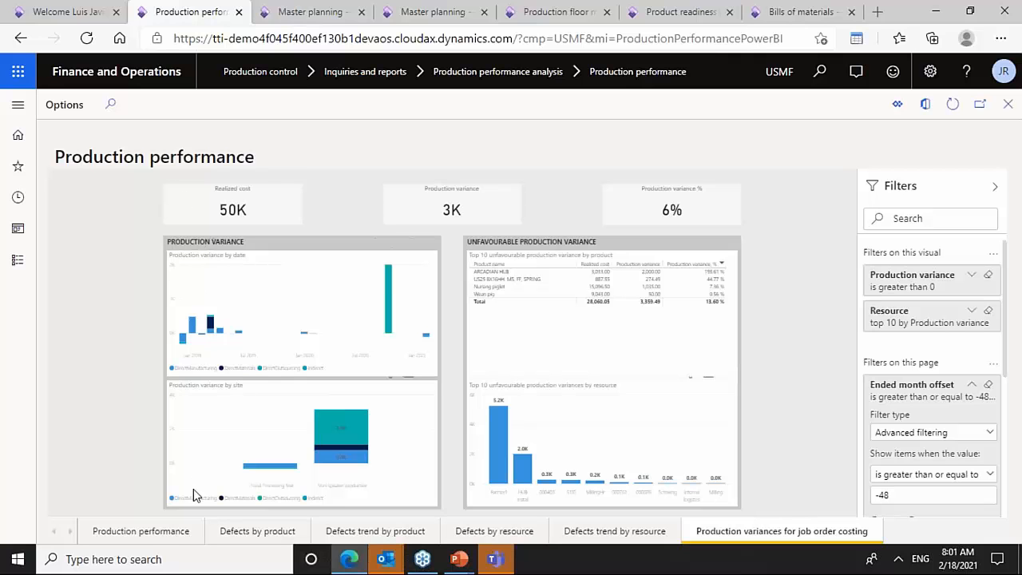
click(151, 531)
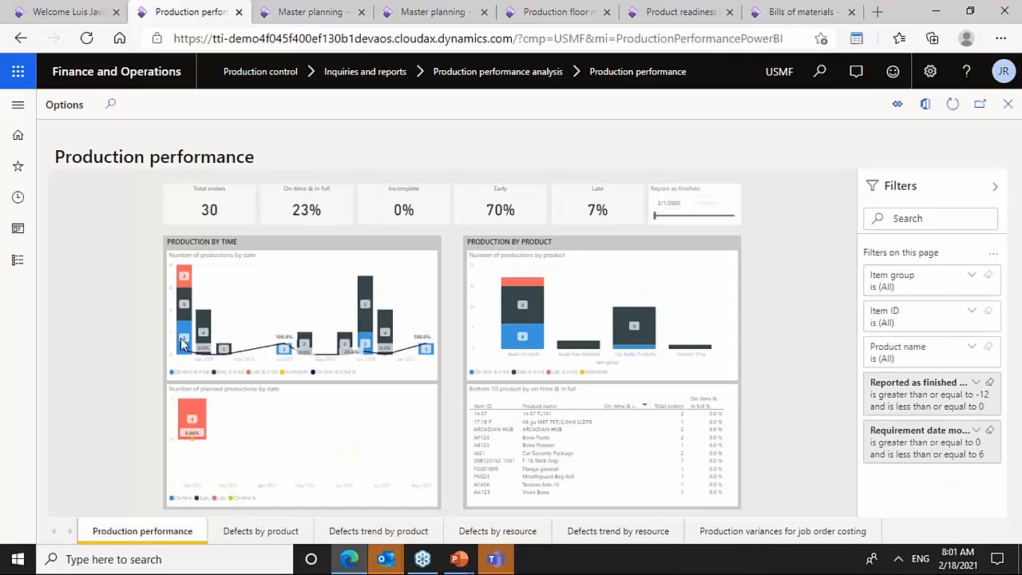
- Open the embedded Power BI report for editing and add a new blank report page
click(68, 109)
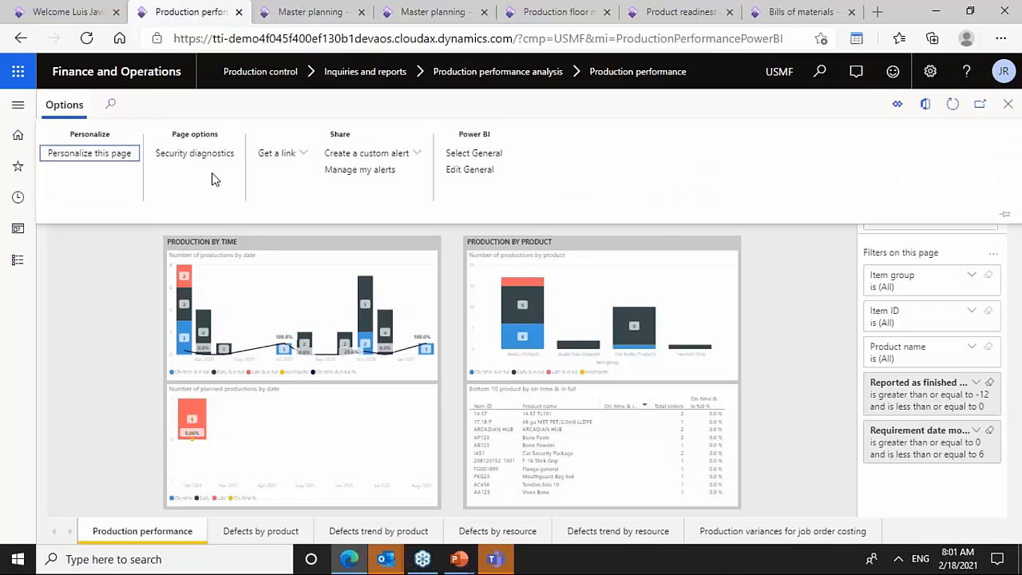
click(469, 171)
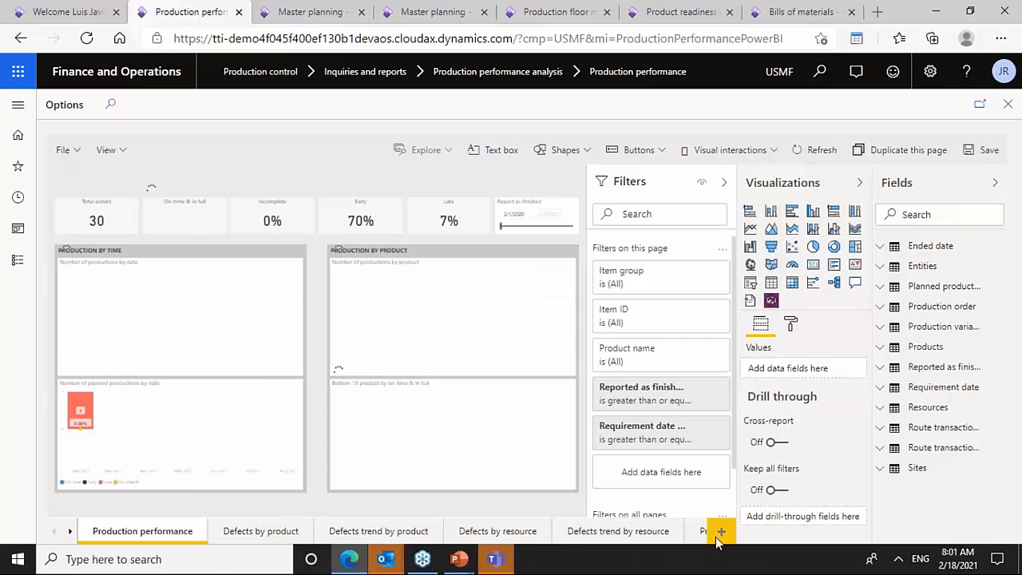
click(717, 533)
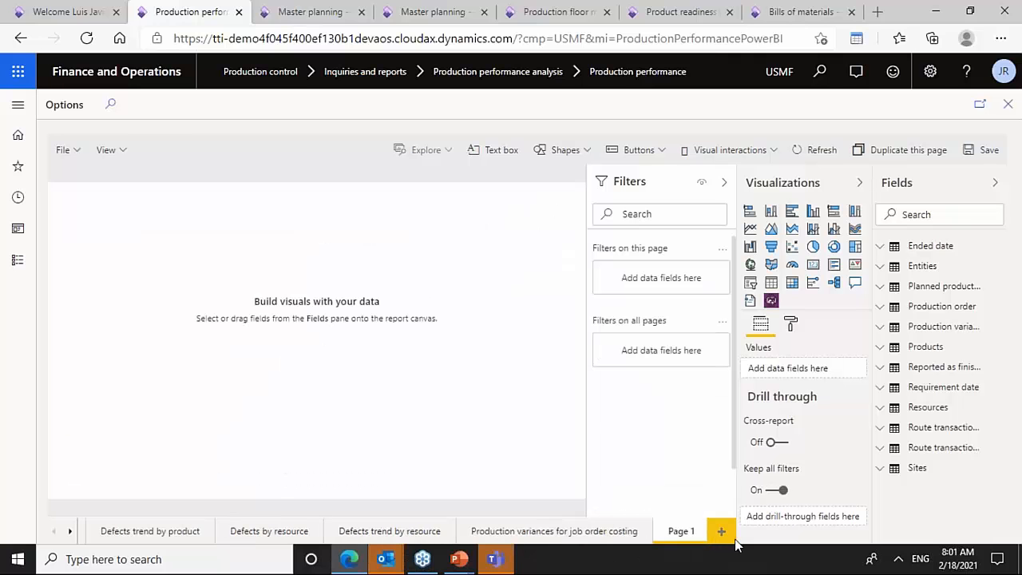
- Add a table visual with the Products table's ABC code field to the new page
click(882, 348)
drag(931, 371, 438, 344)
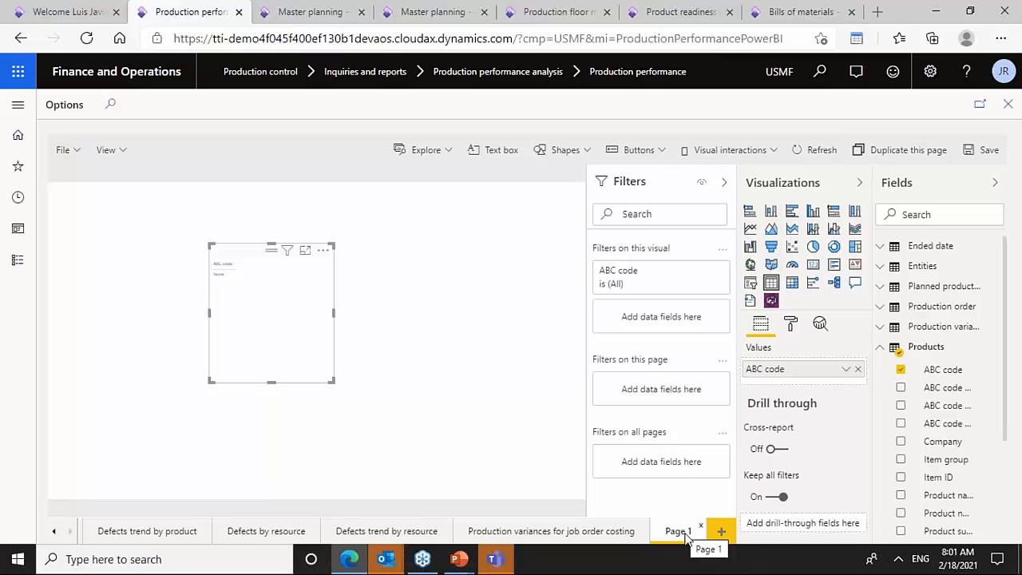
click(881, 349)
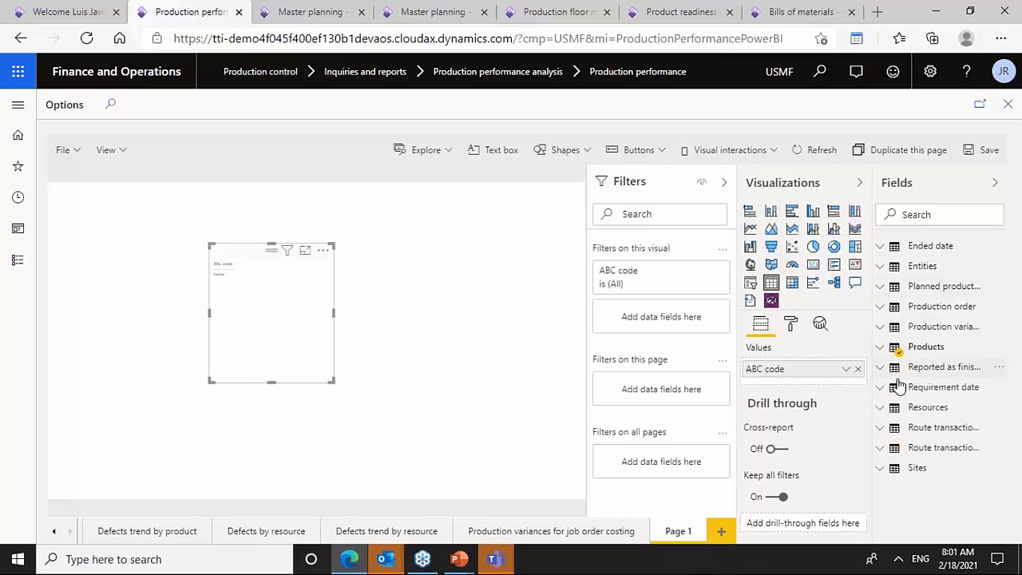
- Expand the Route transactions field list, then leave the report editor back to the report view
click(882, 448)
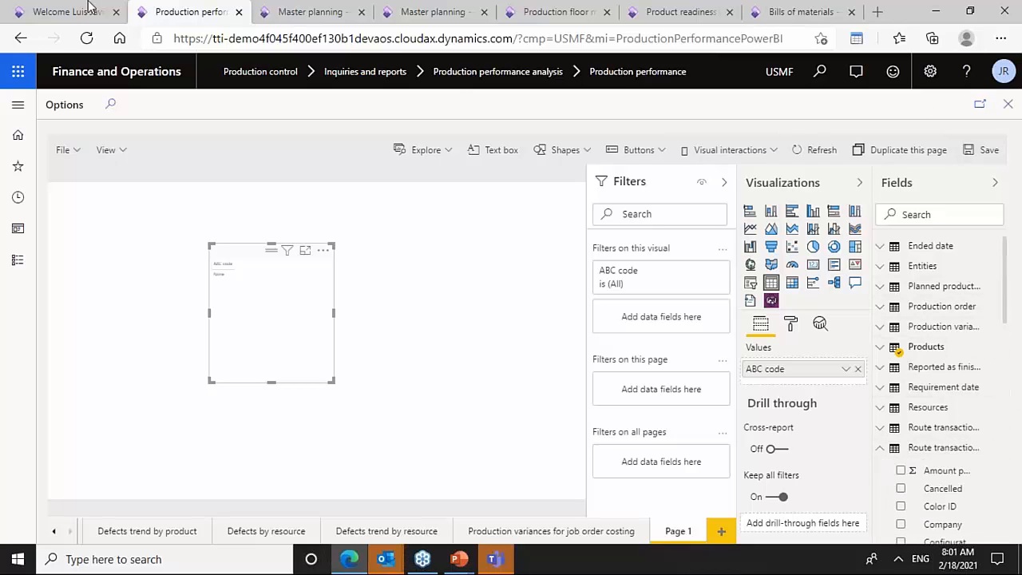
click(21, 37)
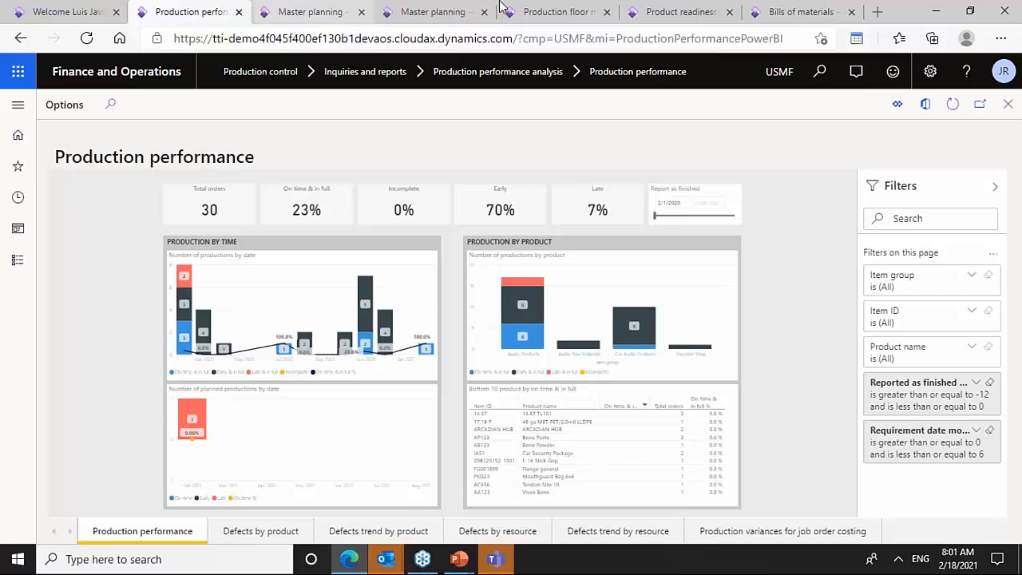
- Switch to the Product readiness for discrete manufacturing workspace and view its Missing active BOM versions list
click(674, 16)
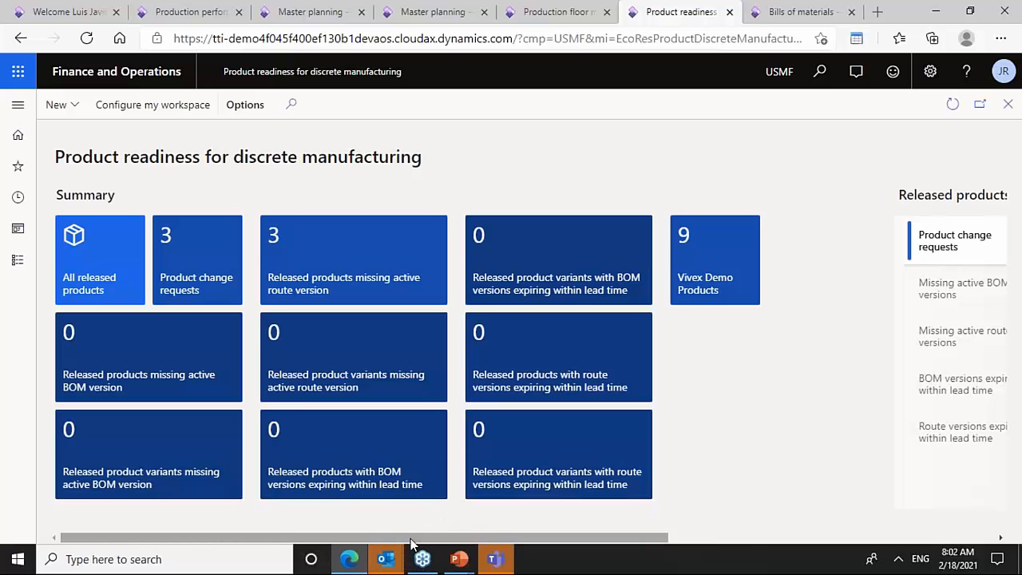
drag(411, 543, 729, 540)
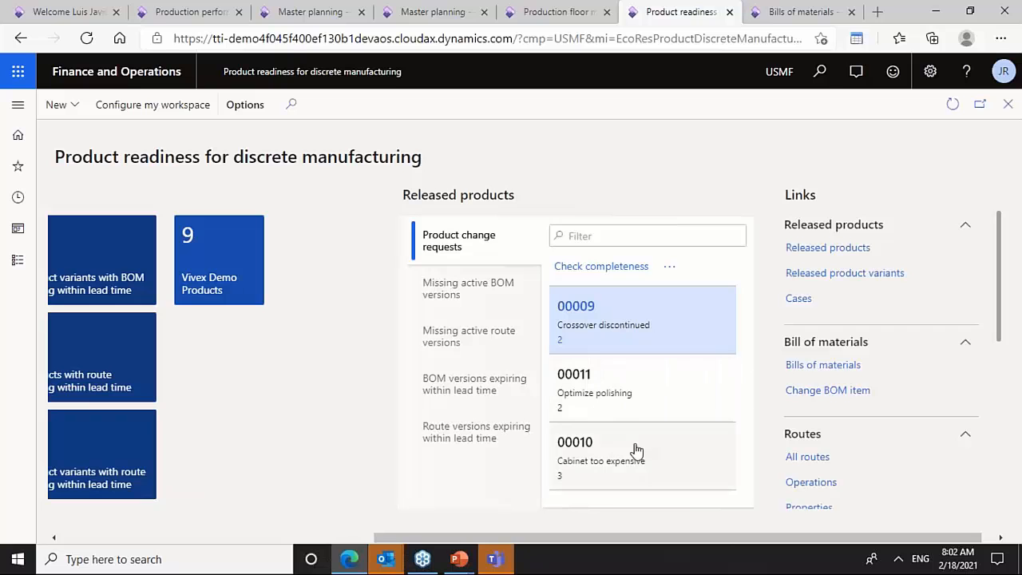
click(464, 296)
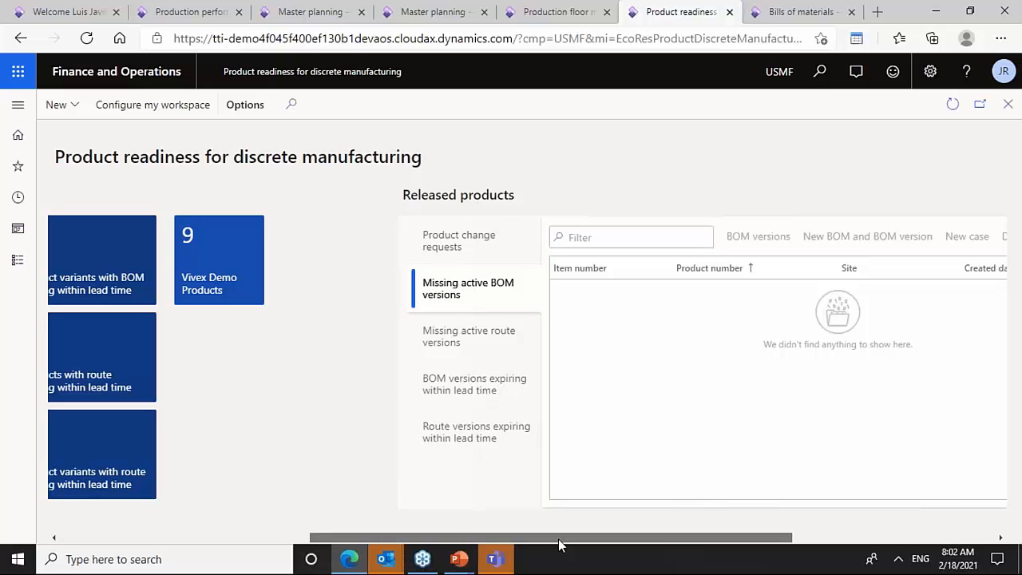
- Open all released products and filter the item numbers to those beginning with ia
drag(559, 543, 170, 455)
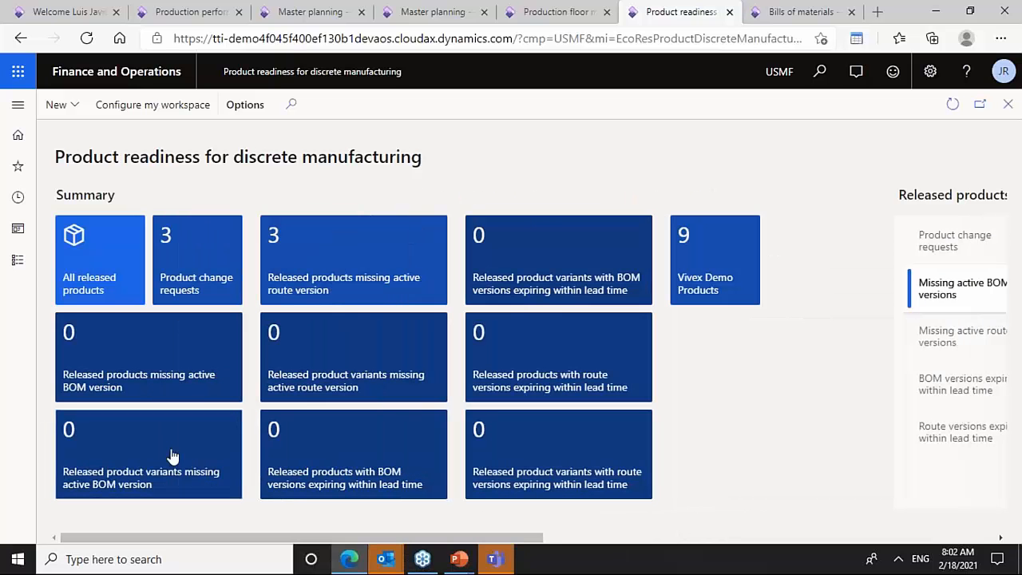
click(107, 289)
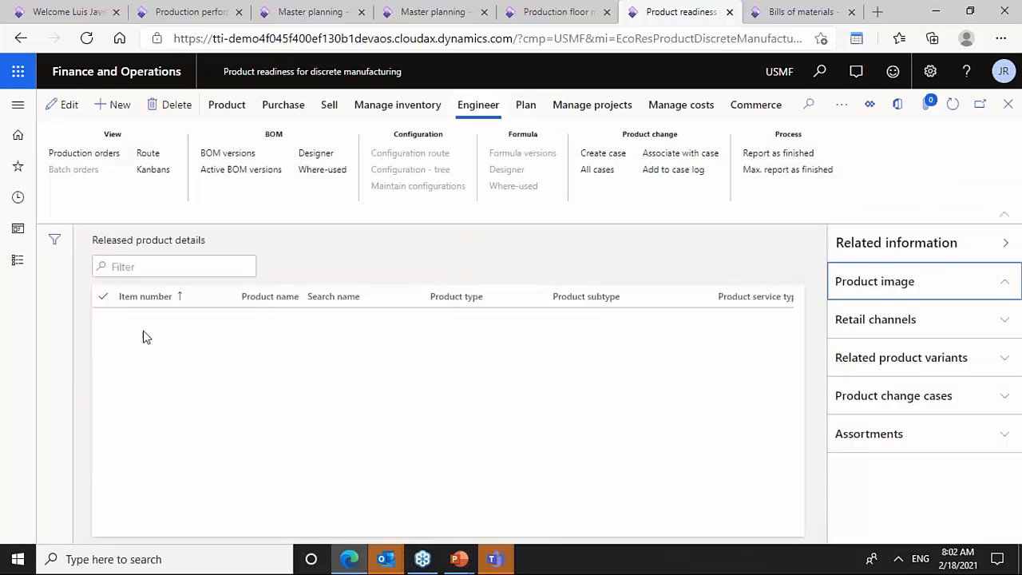
click(166, 304)
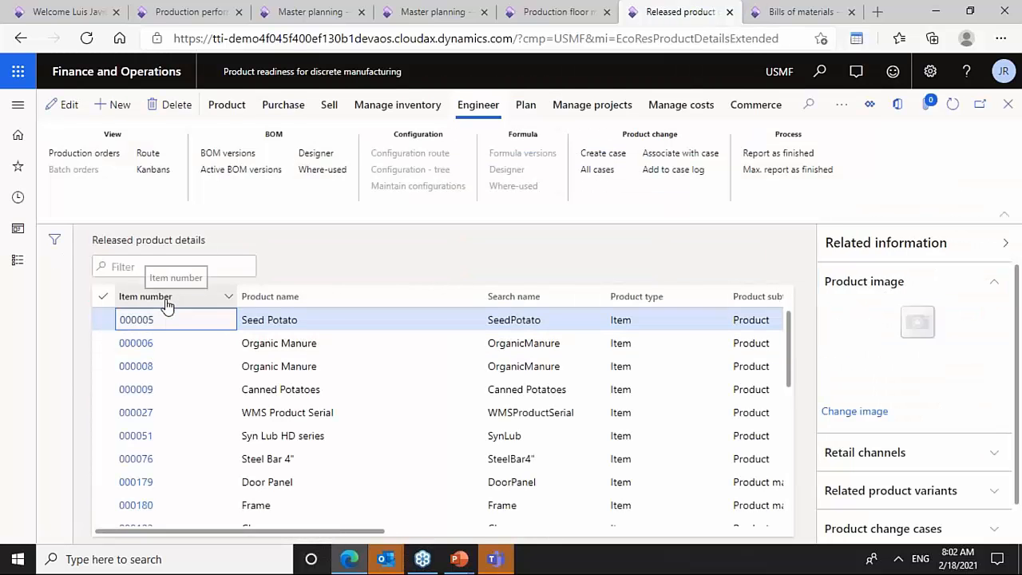
text(ia)
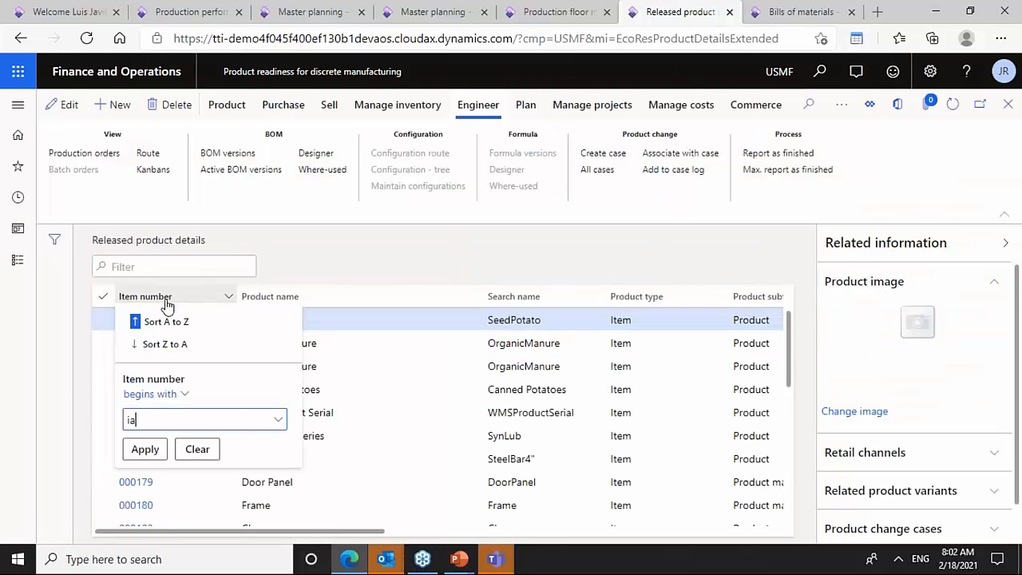
key(Return)
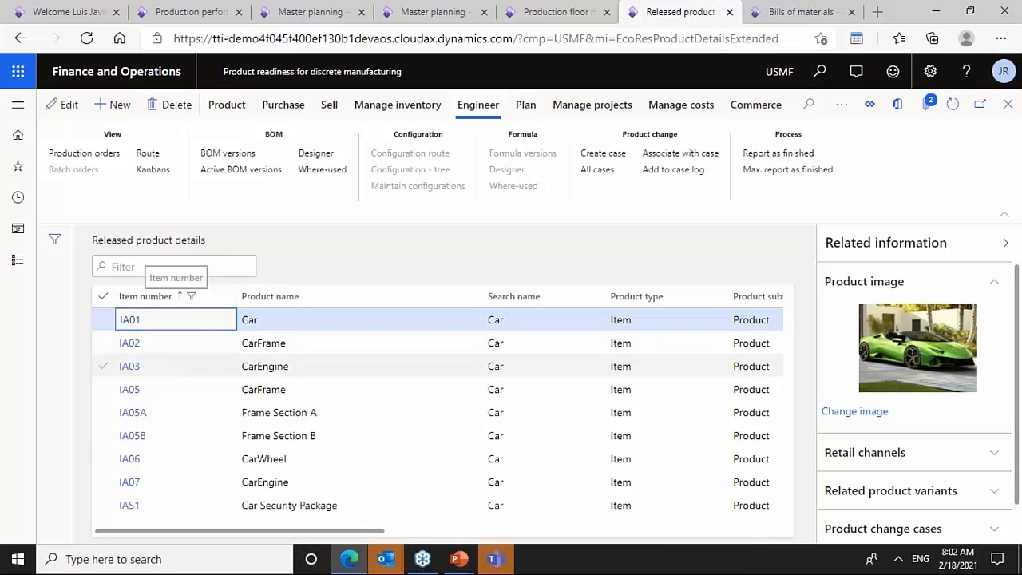
- Browse the filtered released products and their images, ending with IAS1 Car Security Package selected
click(269, 458)
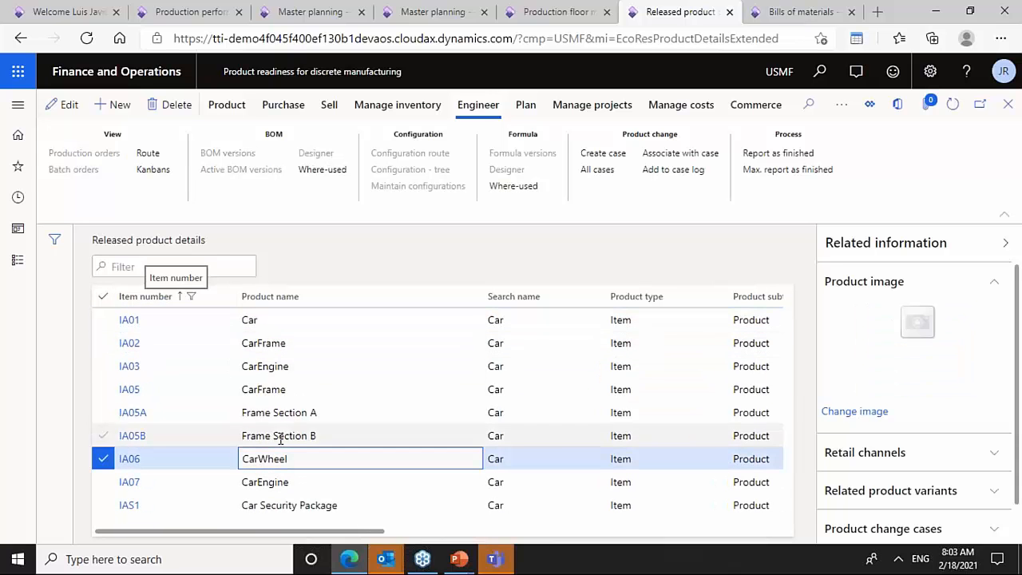
click(274, 505)
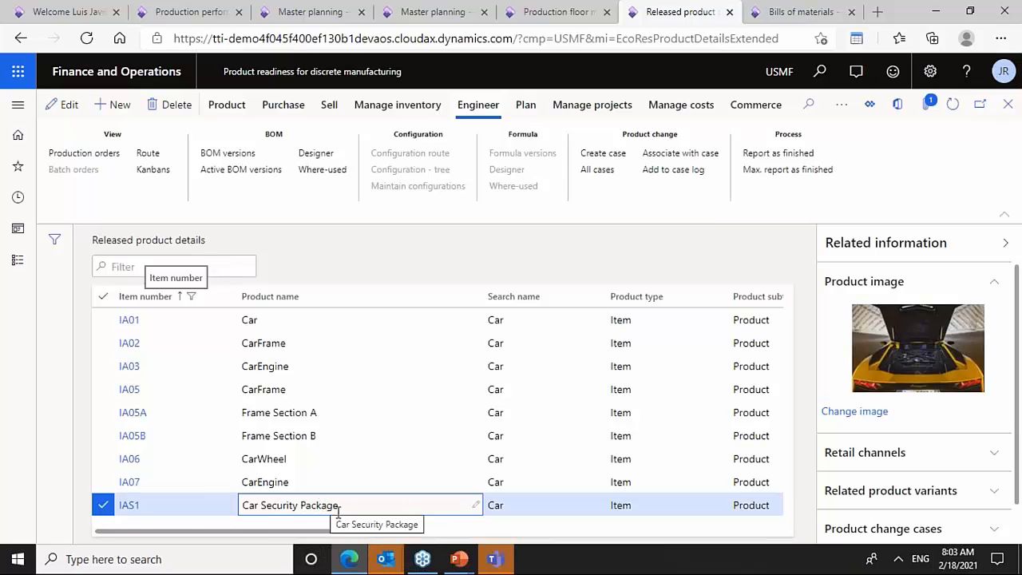
drag(339, 506, 252, 505)
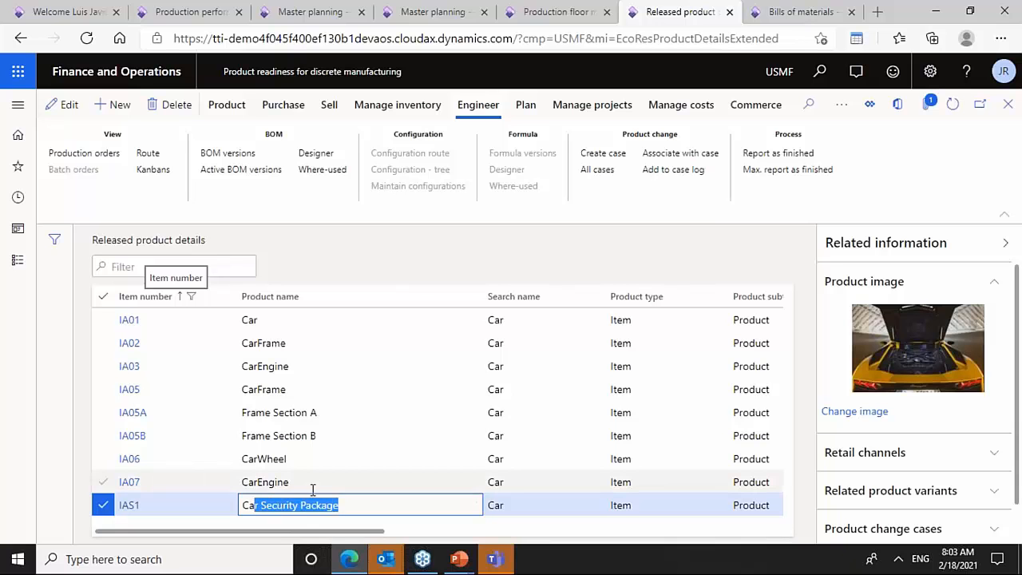
click(294, 461)
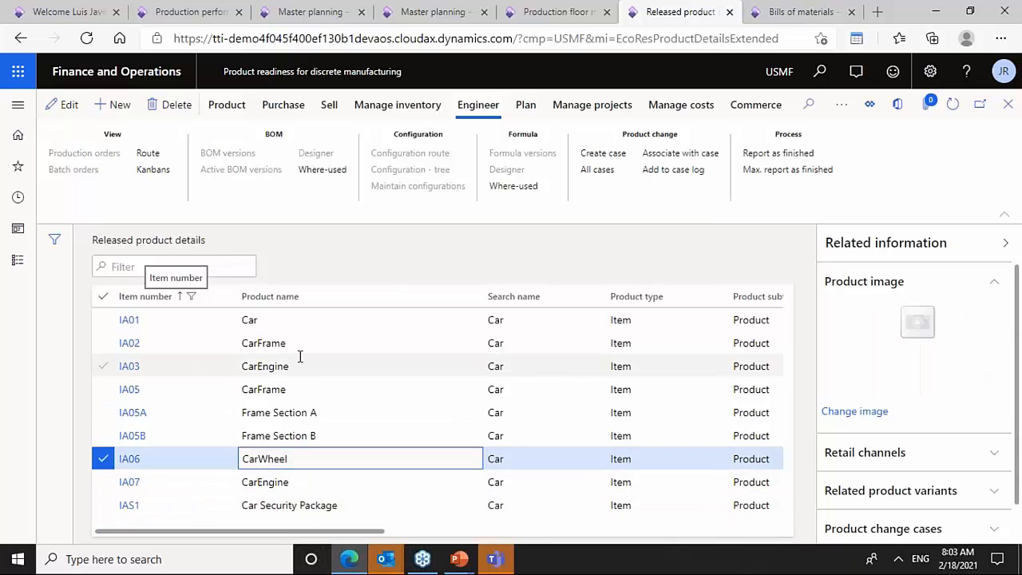
click(299, 321)
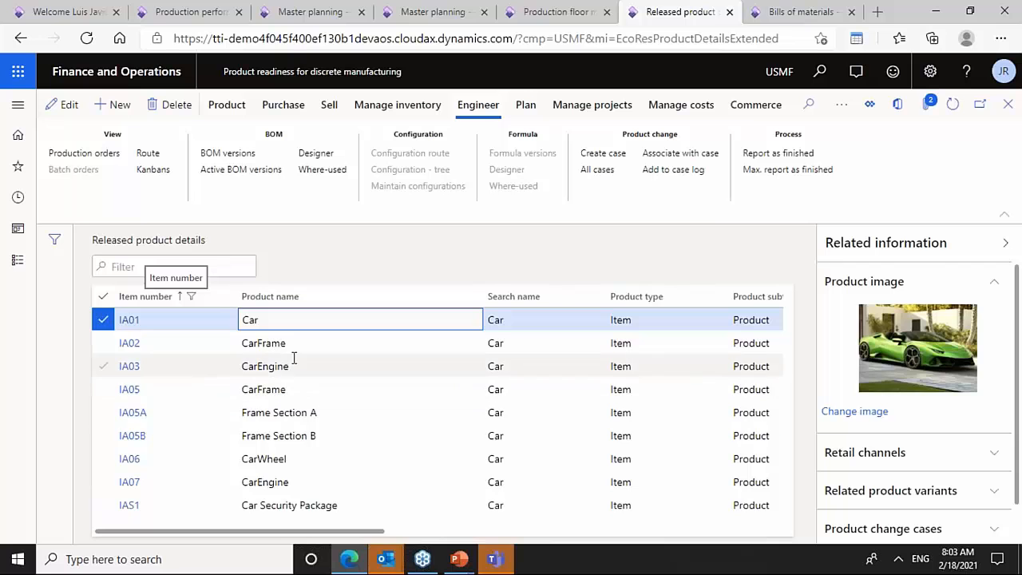
click(328, 511)
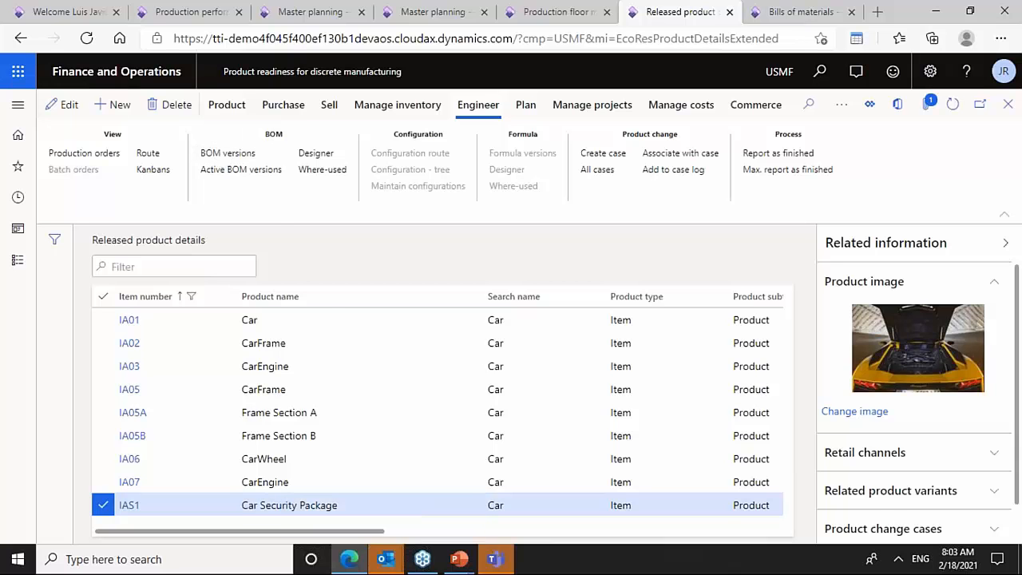
- Open the BOM versions of IAS1 and return to the released products list
click(226, 154)
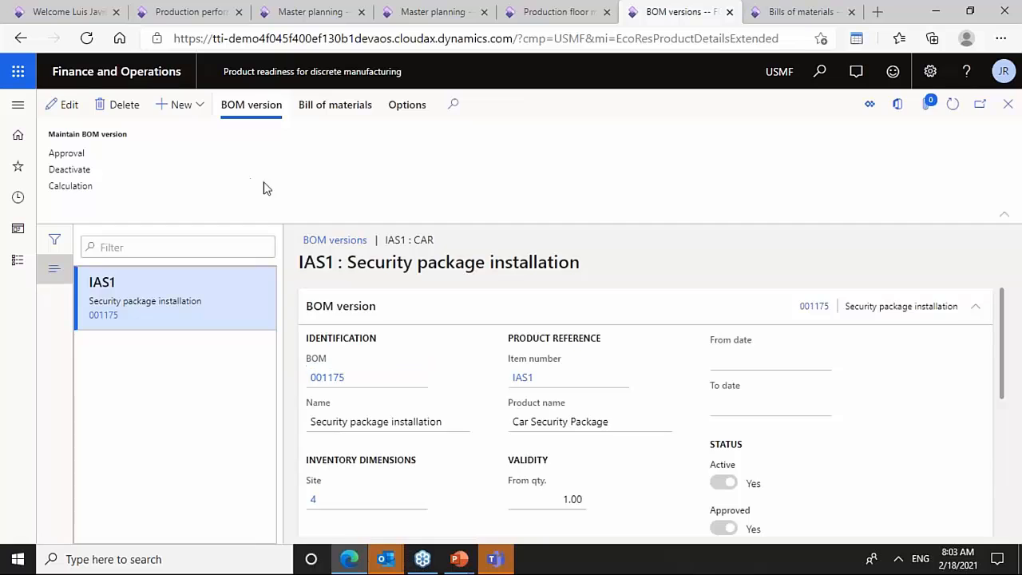
key(Escape)
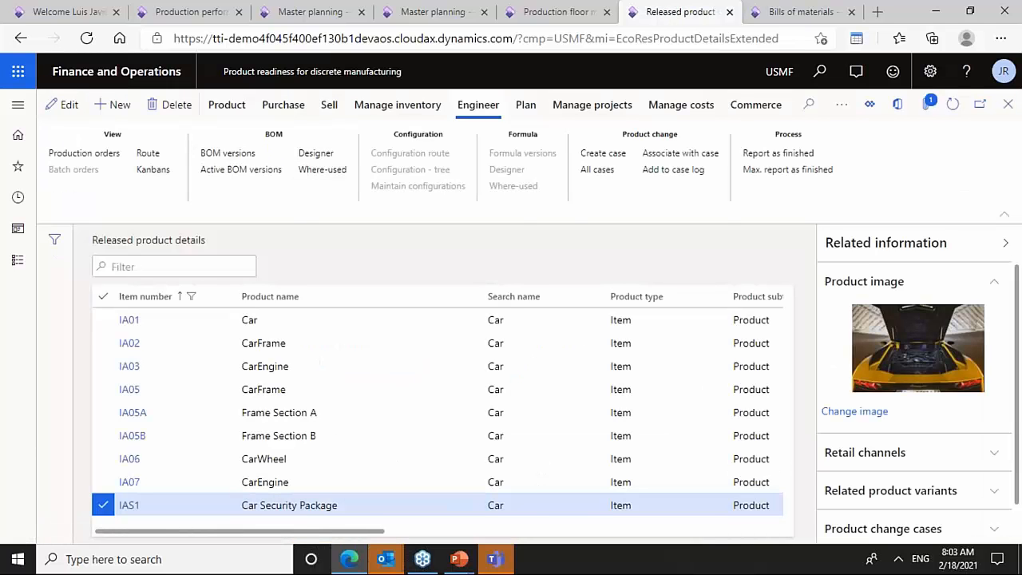
- Open the BOM designer for IAS1 and inspect the IA01 Car and SP-I-01 security package line details
click(315, 153)
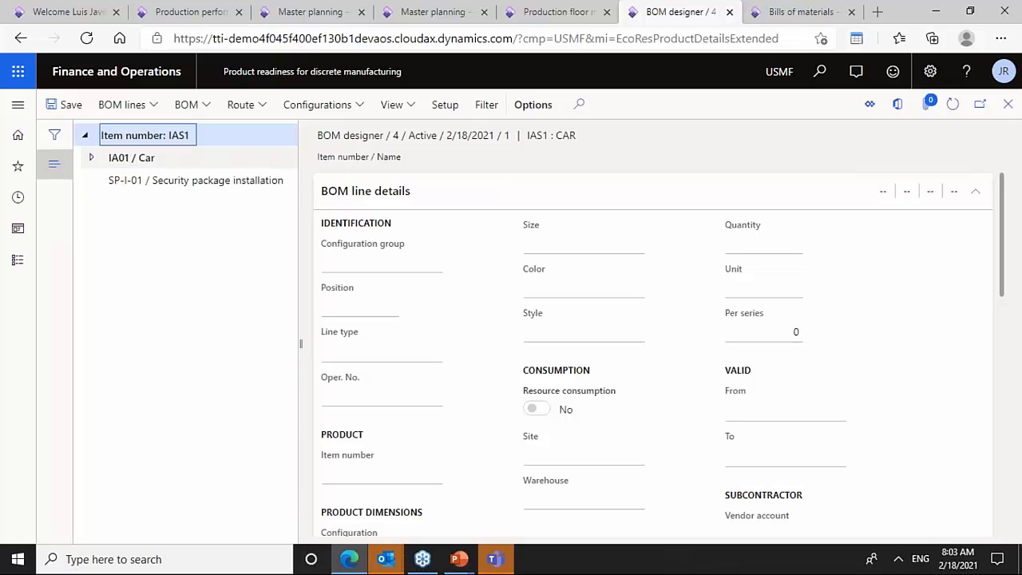
click(159, 163)
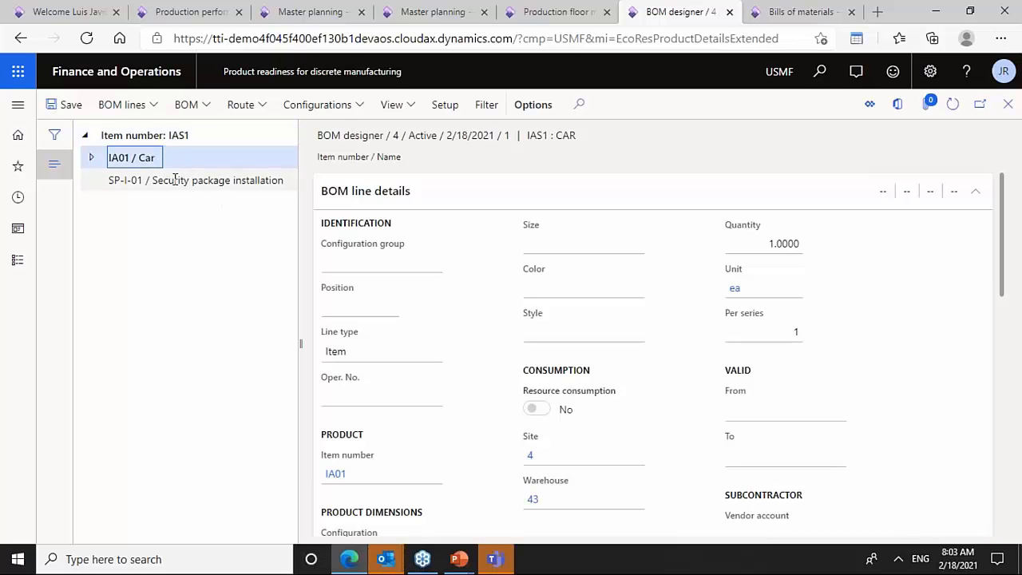
click(174, 180)
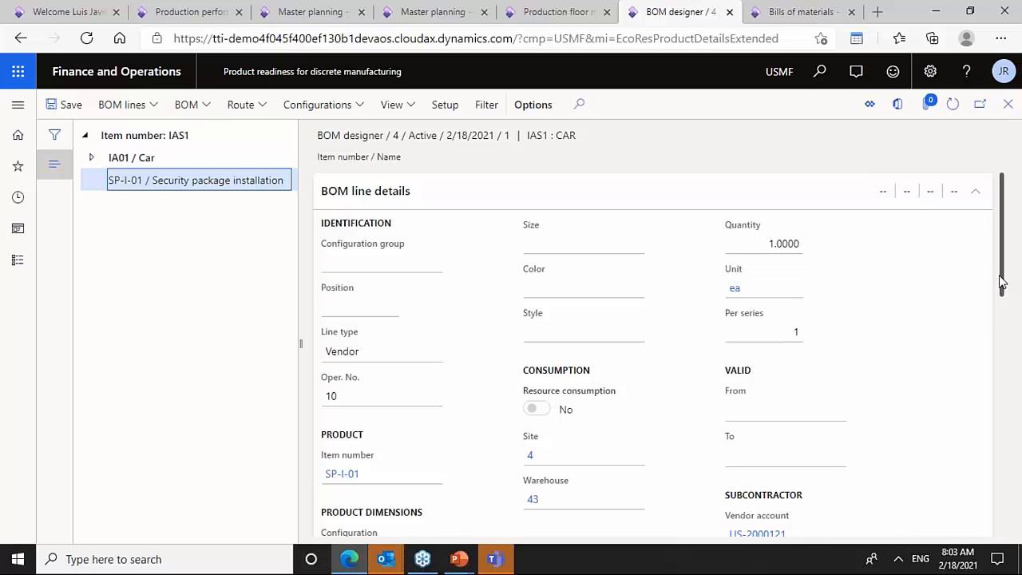
scroll(1002, 313, down, 2)
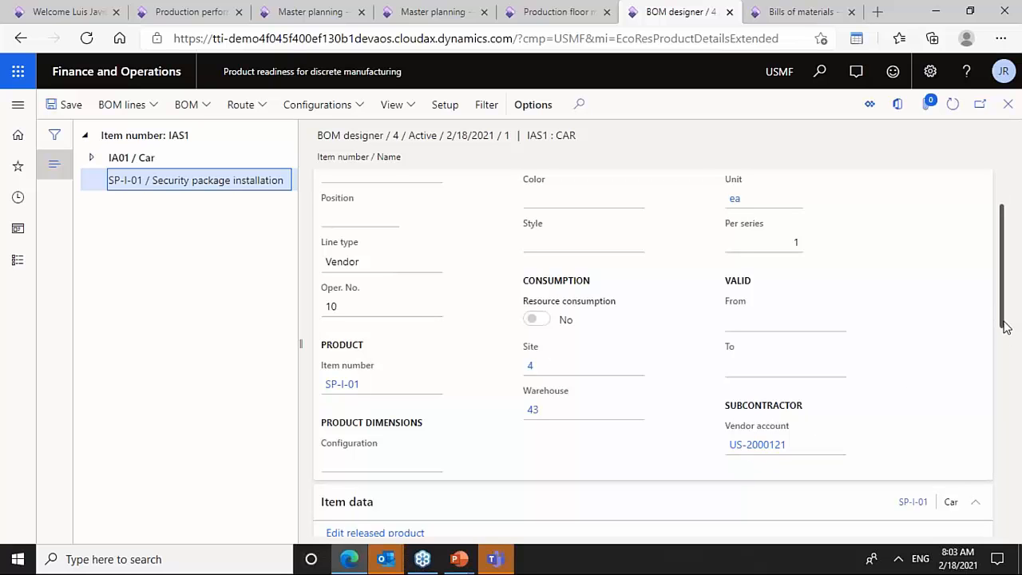
scroll(1003, 304, up, 2)
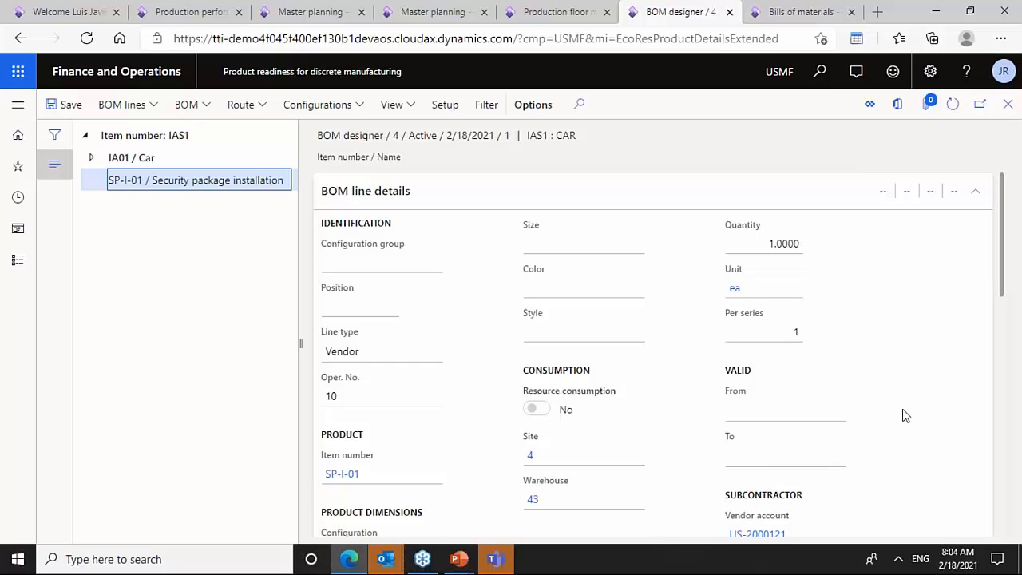
- Expand the IA01 Car line and inspect its CarFrame, CarWheel and CarEngine component lines
click(128, 157)
click(91, 157)
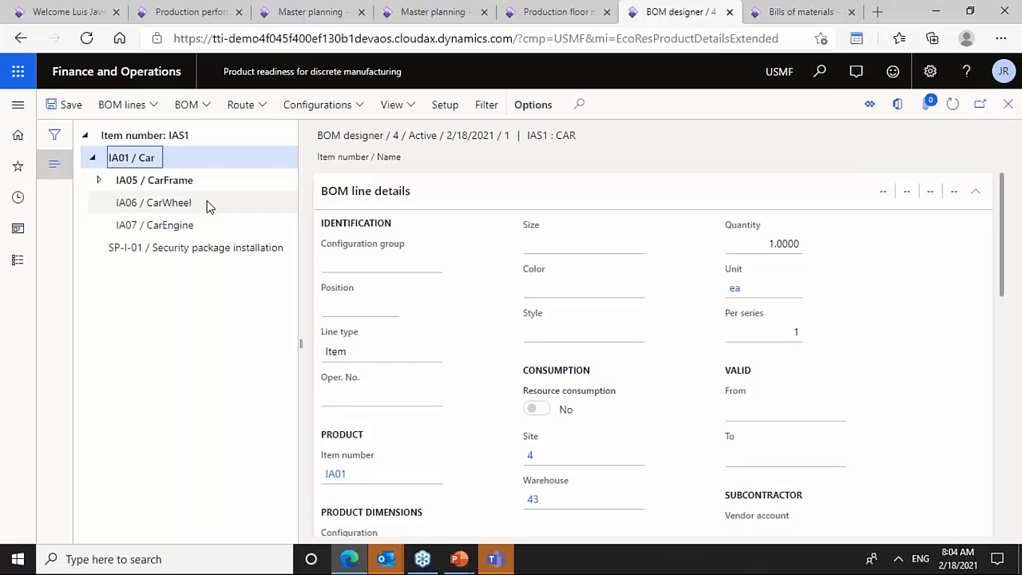
click(148, 179)
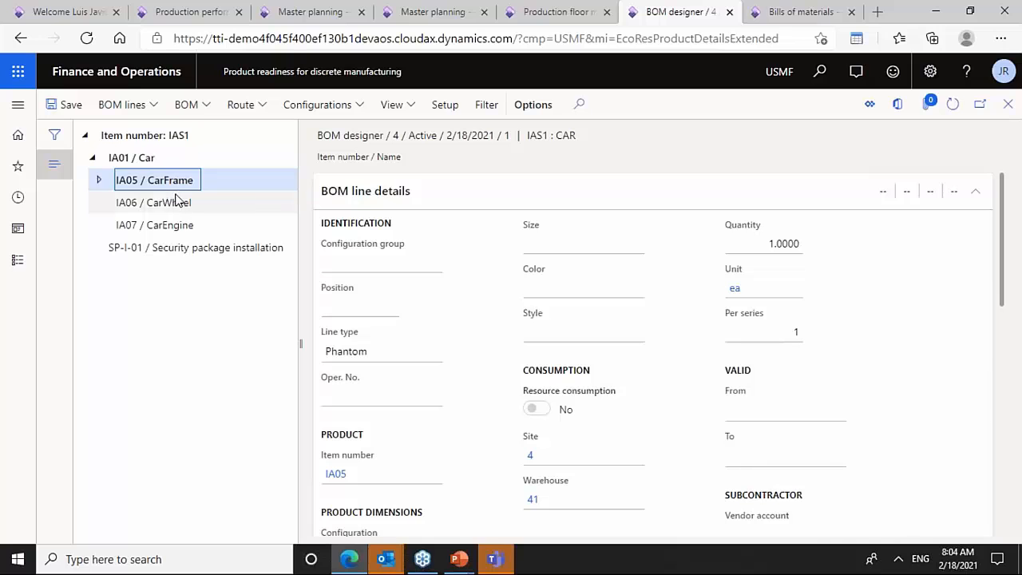
click(175, 202)
click(171, 225)
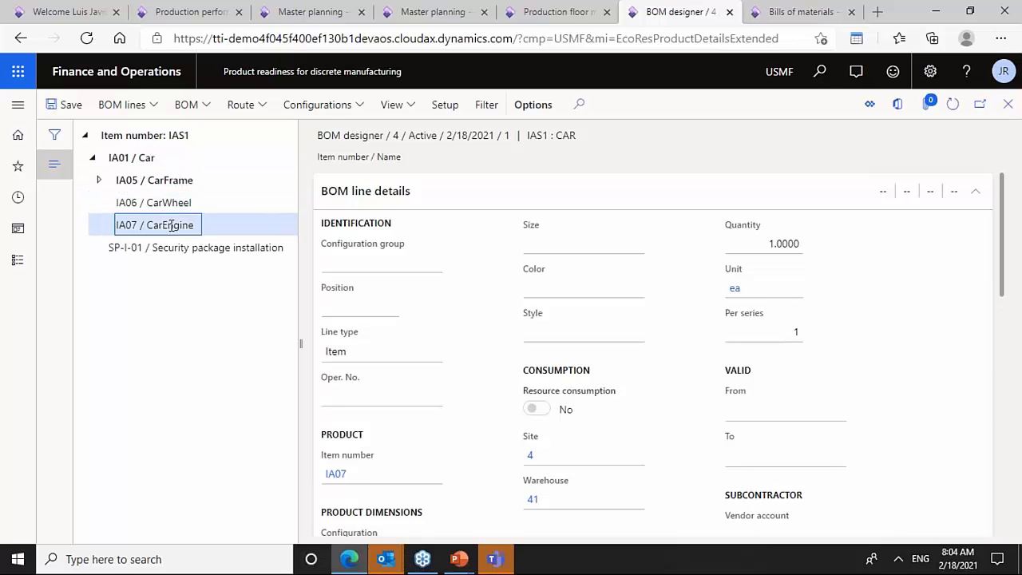
click(164, 182)
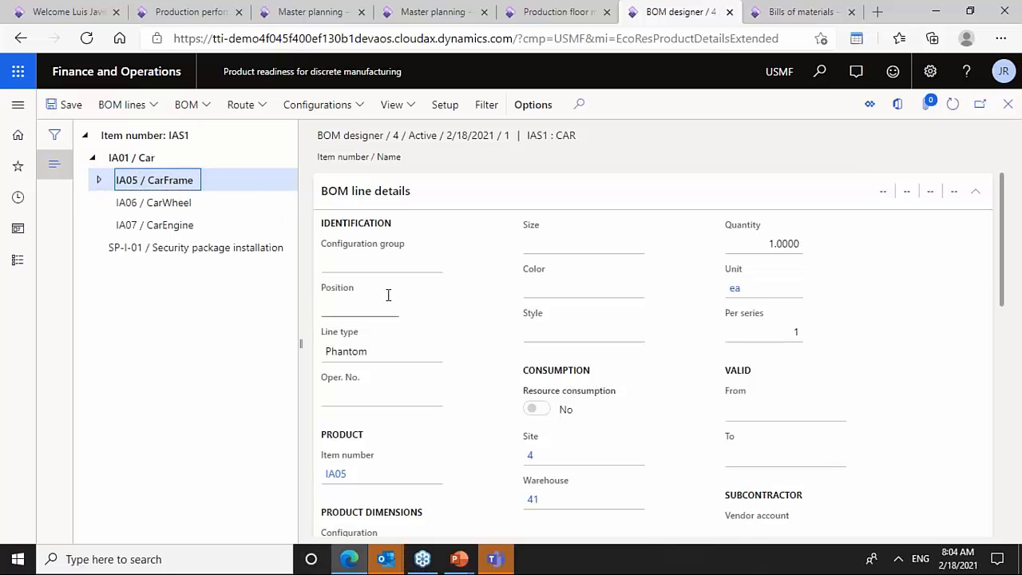
- Inspect the CarFrame line's Phantom line type and compare it with the Car, CarWheel and CarEngine lines
click(377, 357)
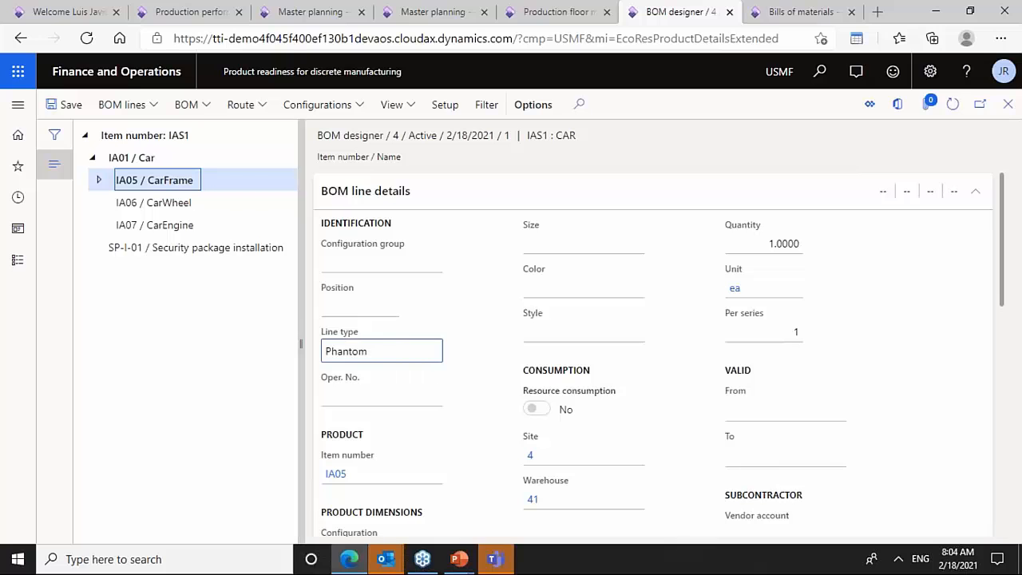
drag(375, 357, 323, 356)
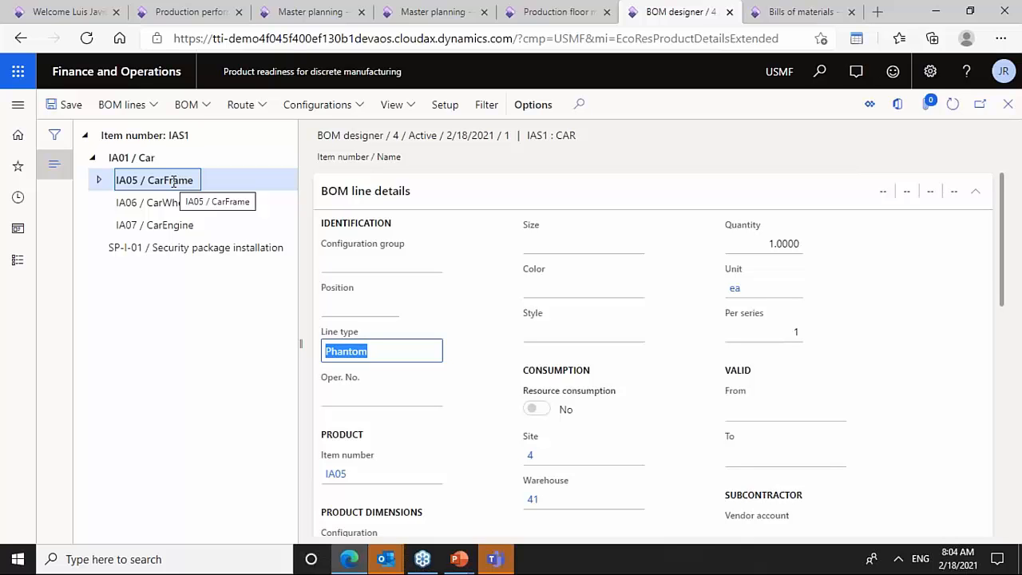
click(135, 158)
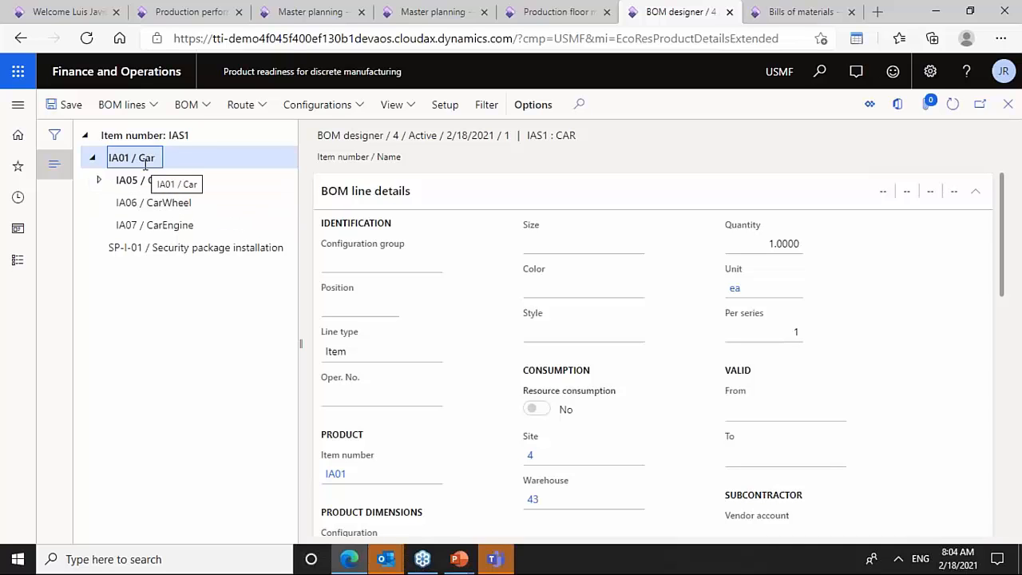
click(160, 205)
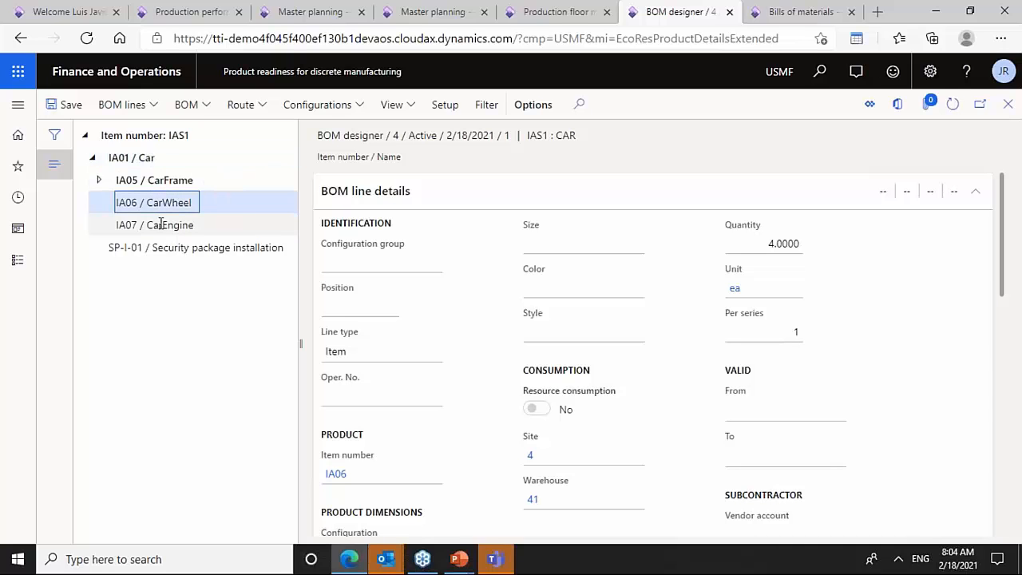
click(156, 224)
- Expand the CarFrame line and inspect the Frame Section A and Frame Section B component lines
click(100, 182)
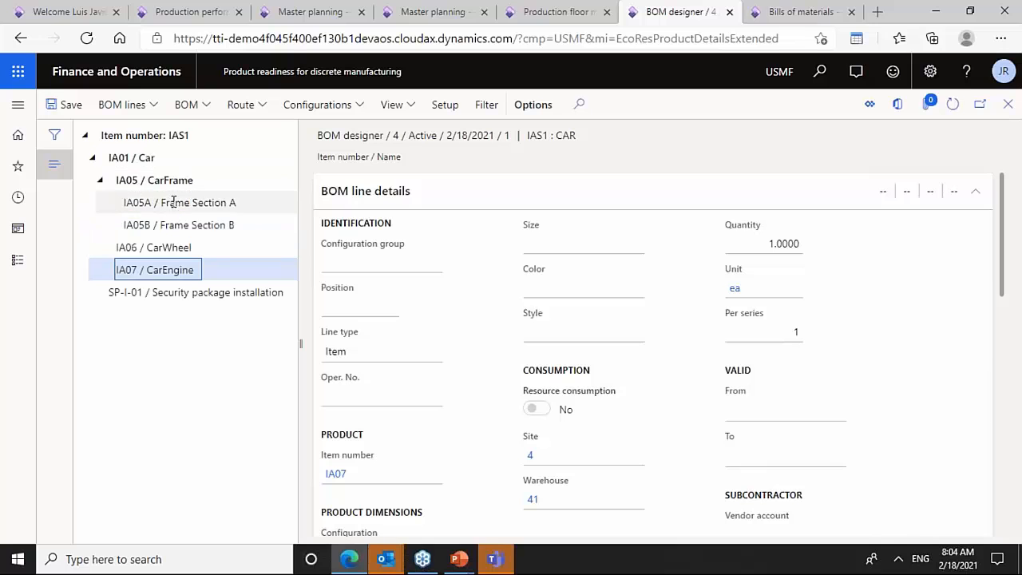
click(174, 203)
click(180, 225)
click(189, 209)
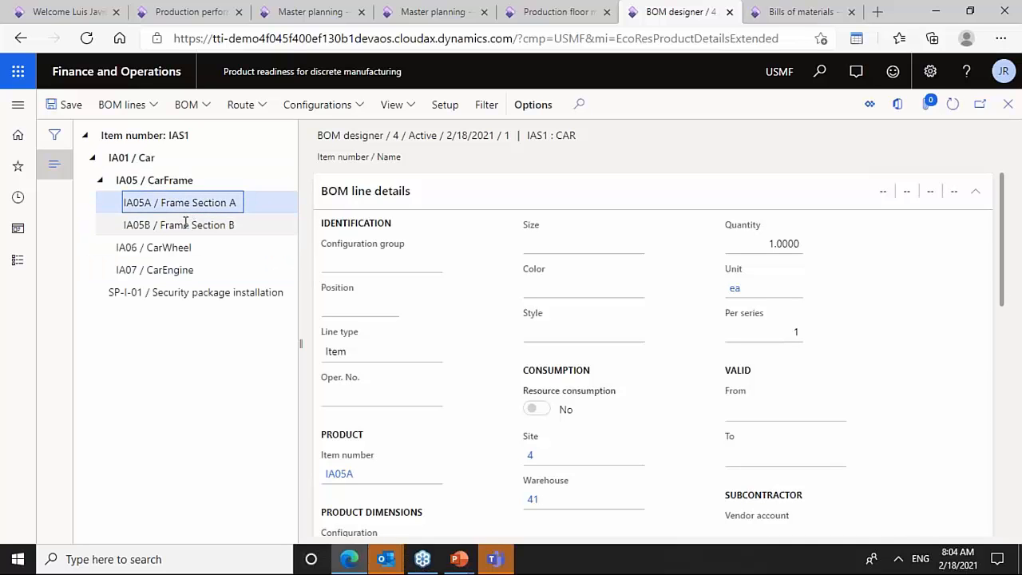
click(162, 184)
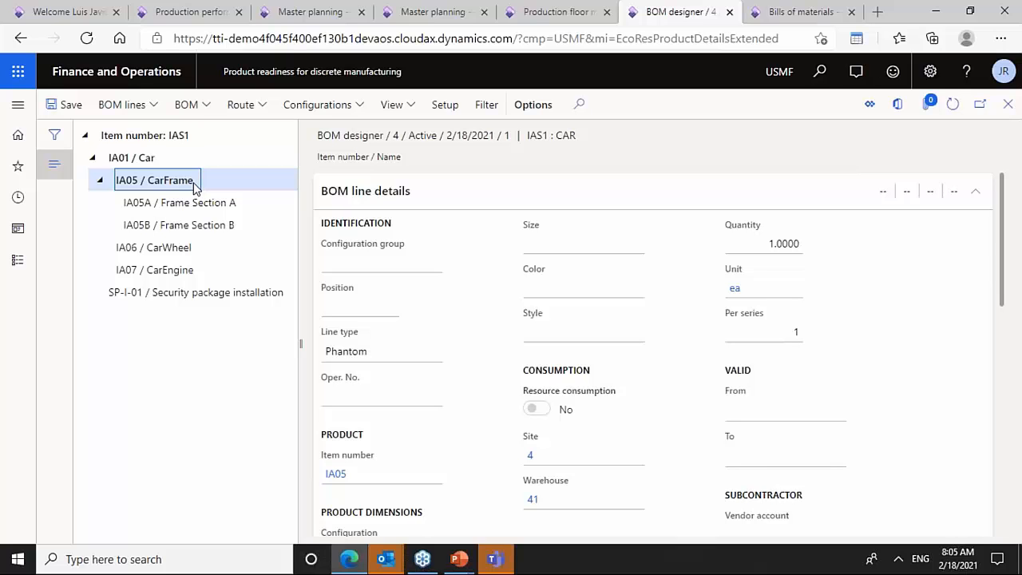
click(198, 203)
click(199, 225)
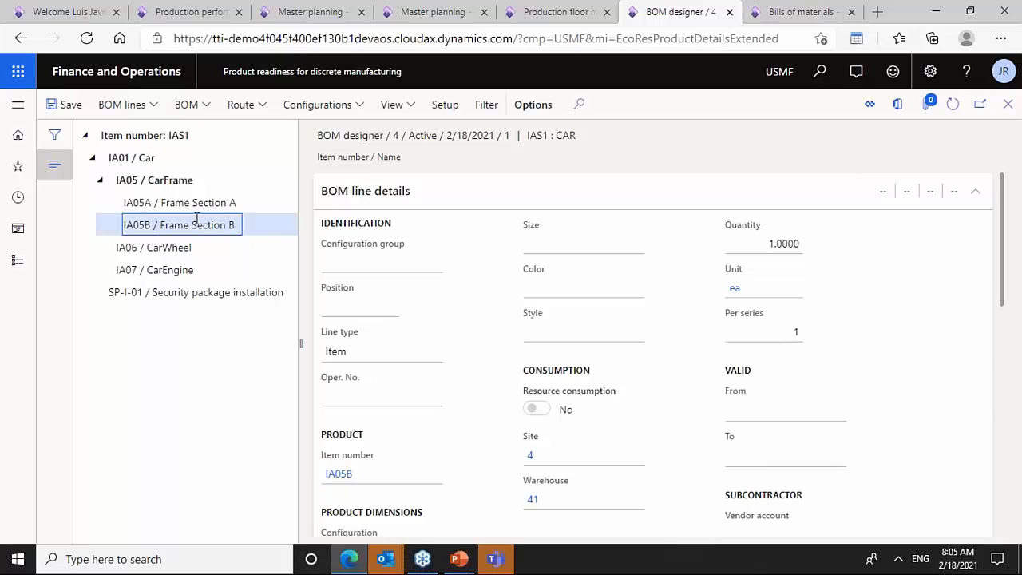
click(199, 203)
click(192, 225)
click(187, 180)
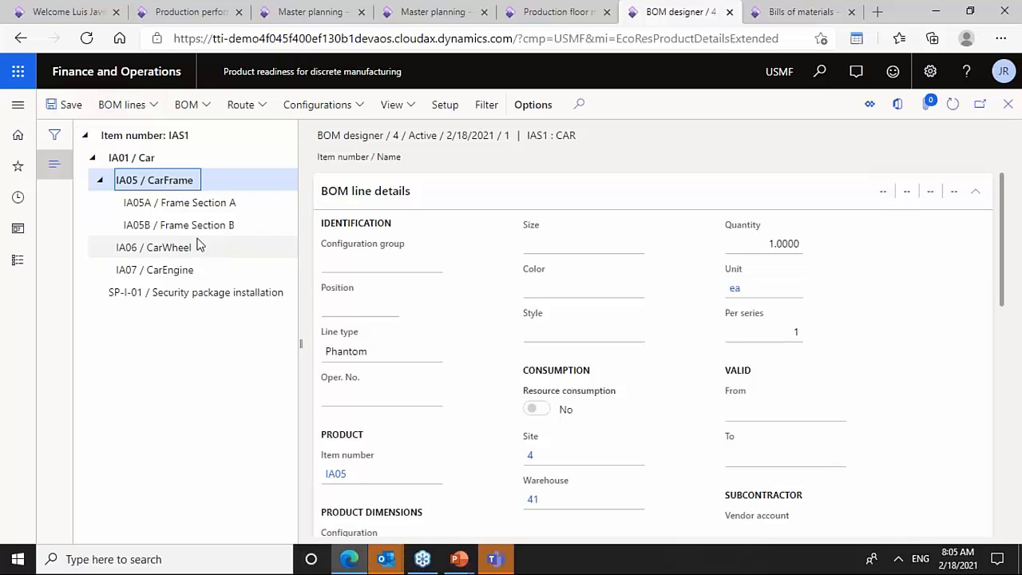
- Review the line types of CarFrame, the security package, CarWheel and the frame section lines in the BOM tree
click(431, 352)
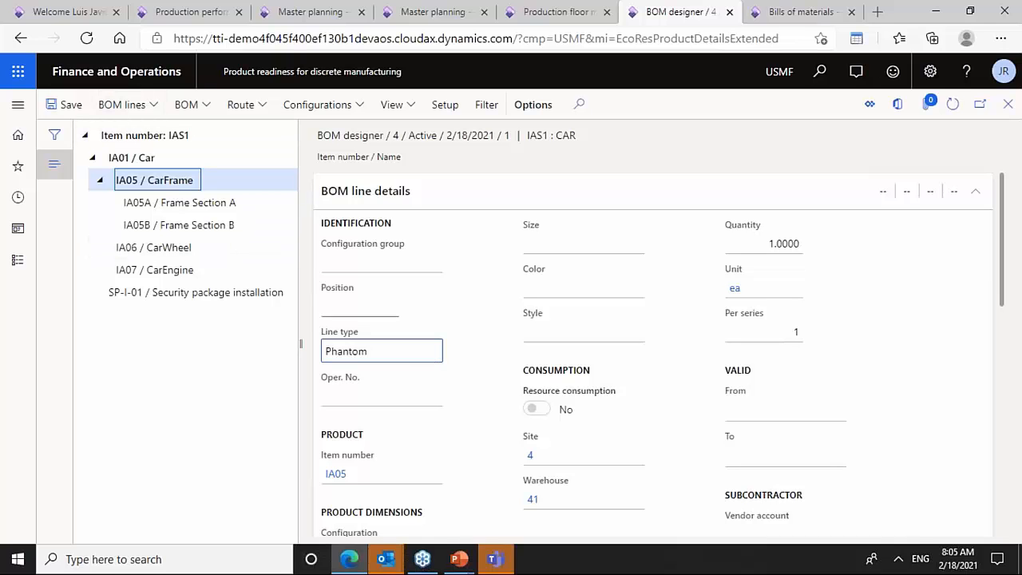
click(258, 294)
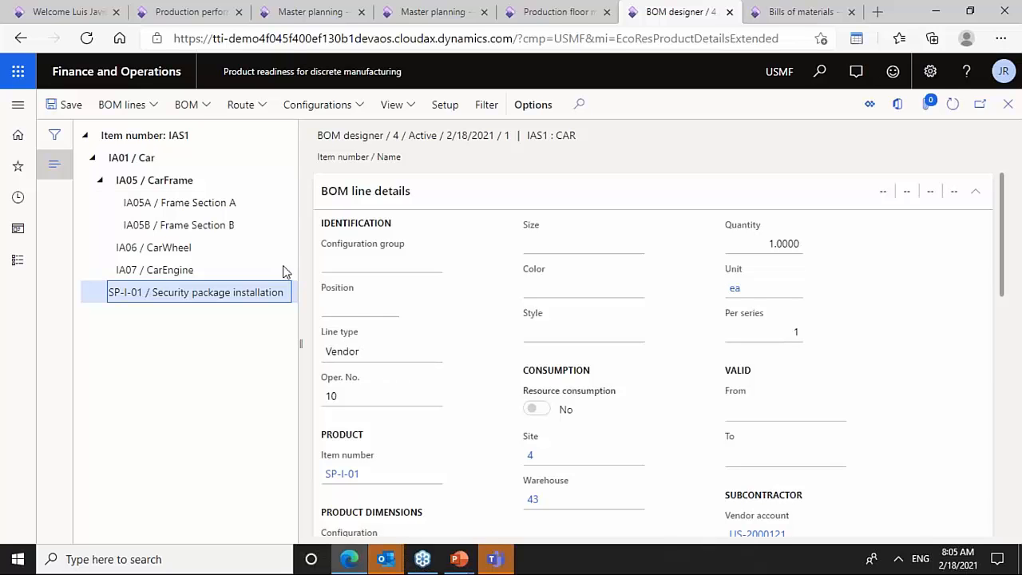
click(177, 254)
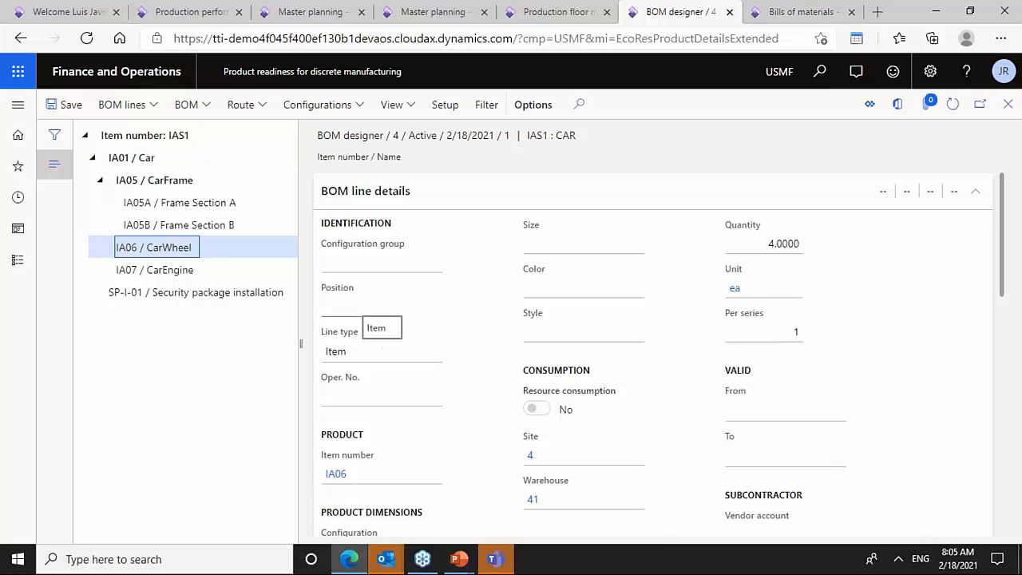
click(154, 180)
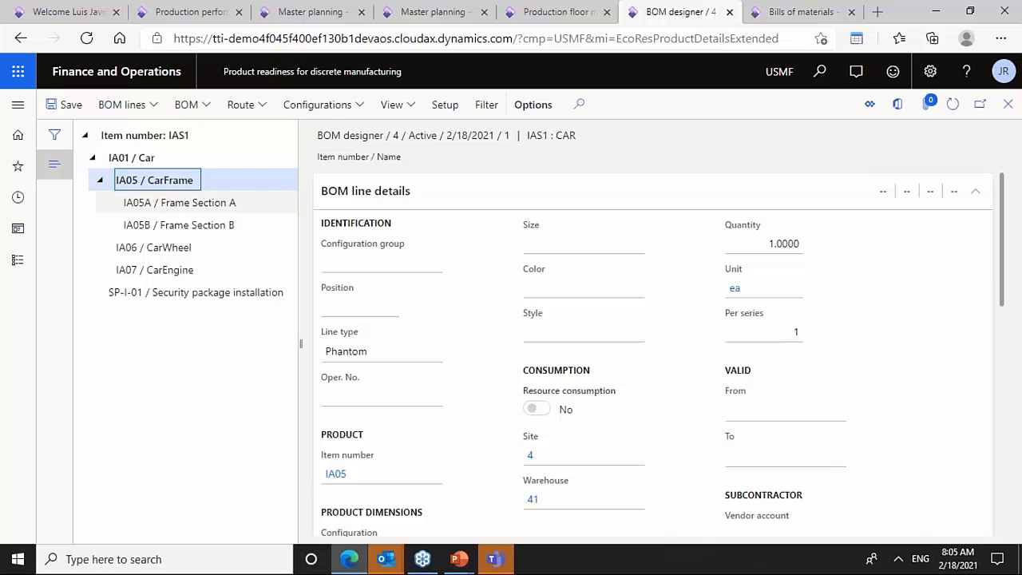
click(197, 203)
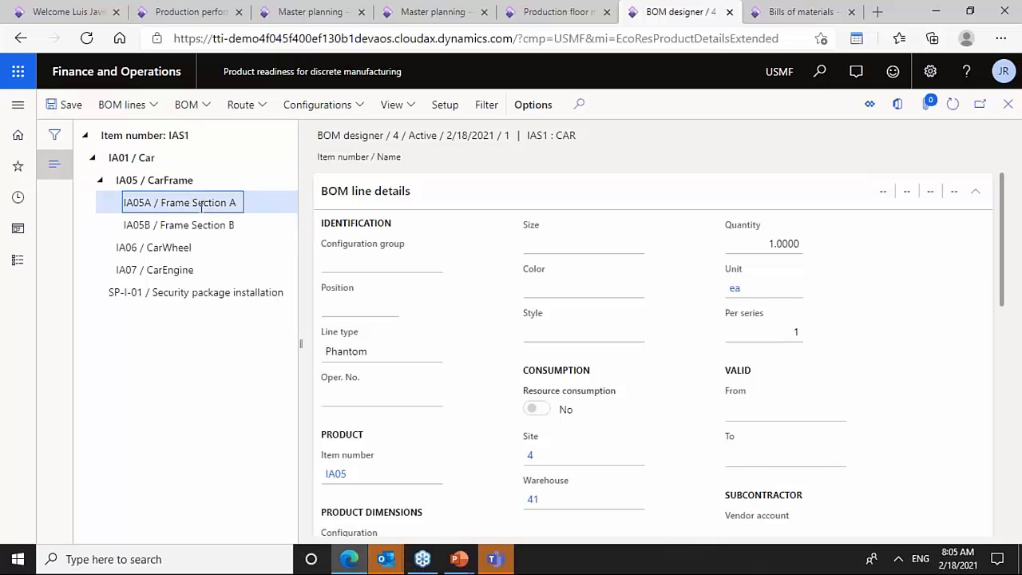
click(209, 226)
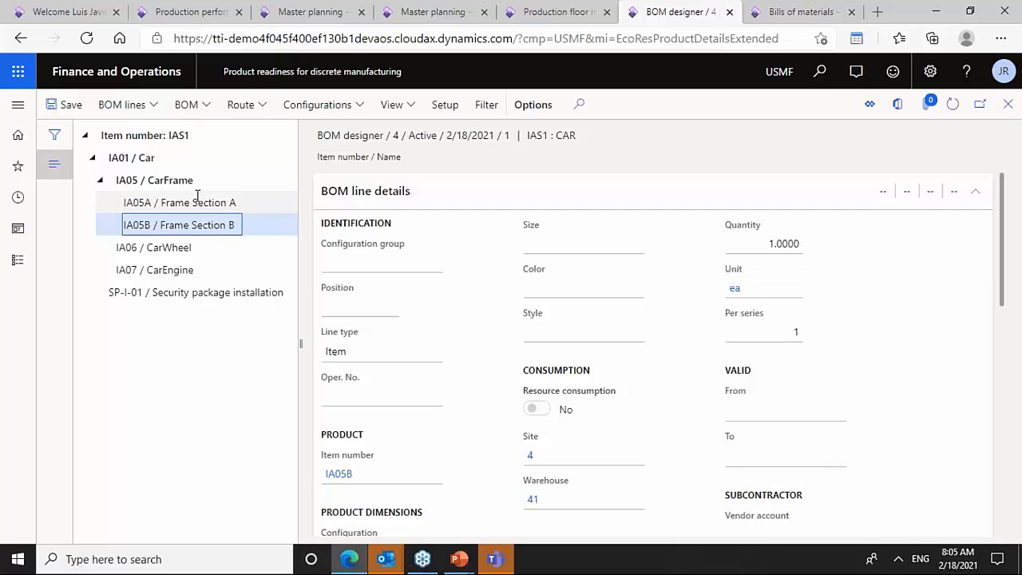
click(152, 136)
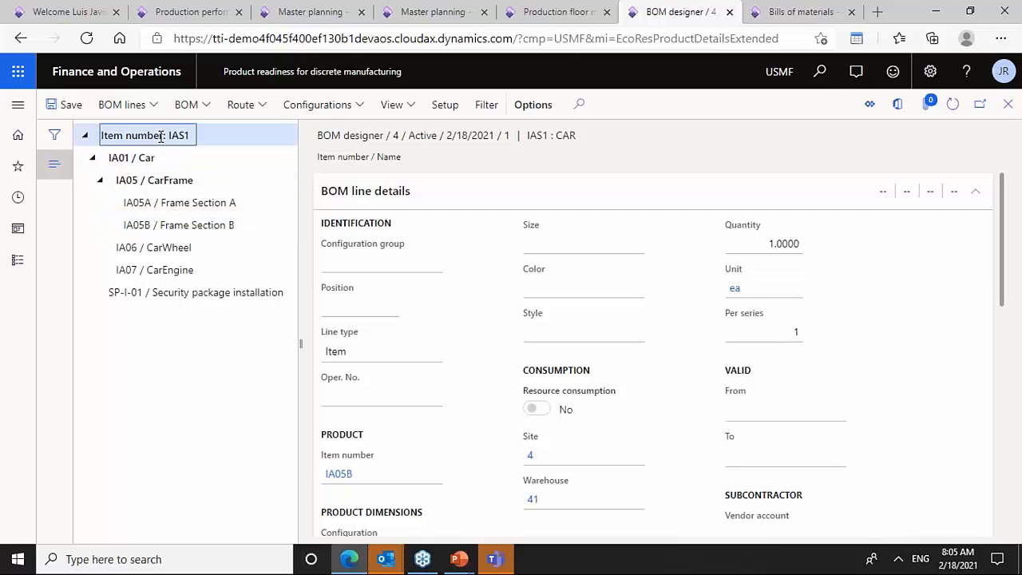
click(164, 159)
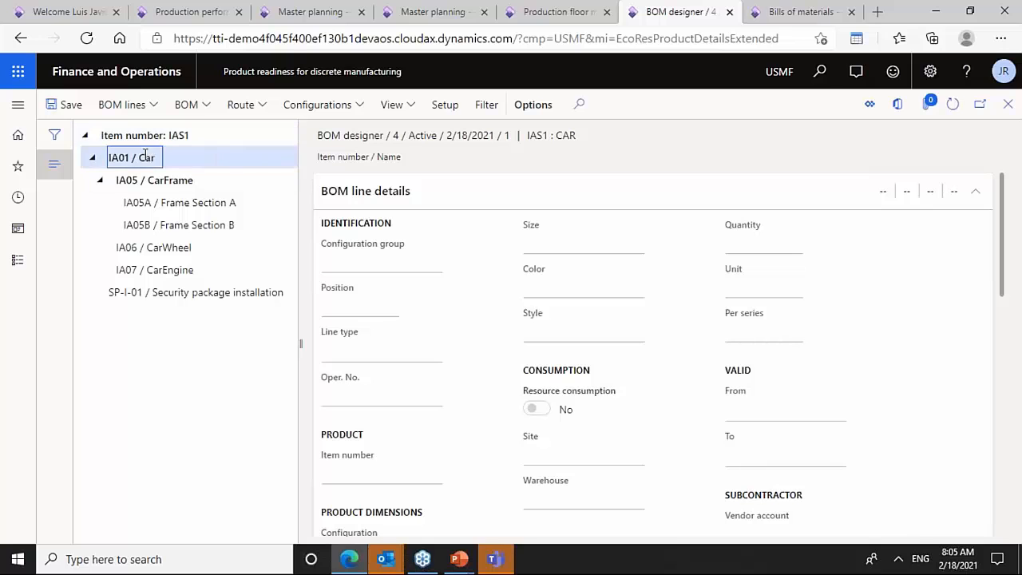
click(172, 179)
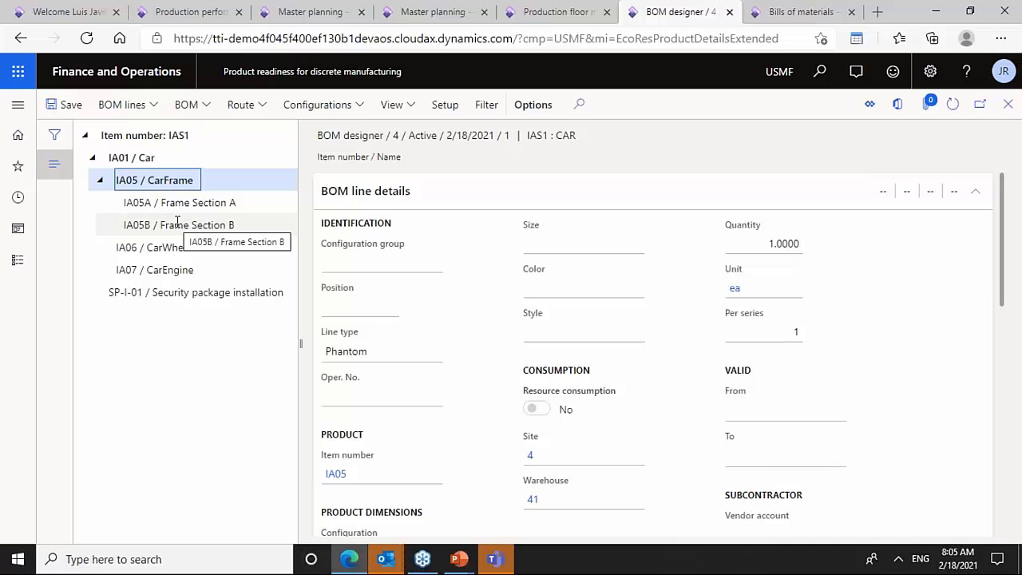
click(178, 224)
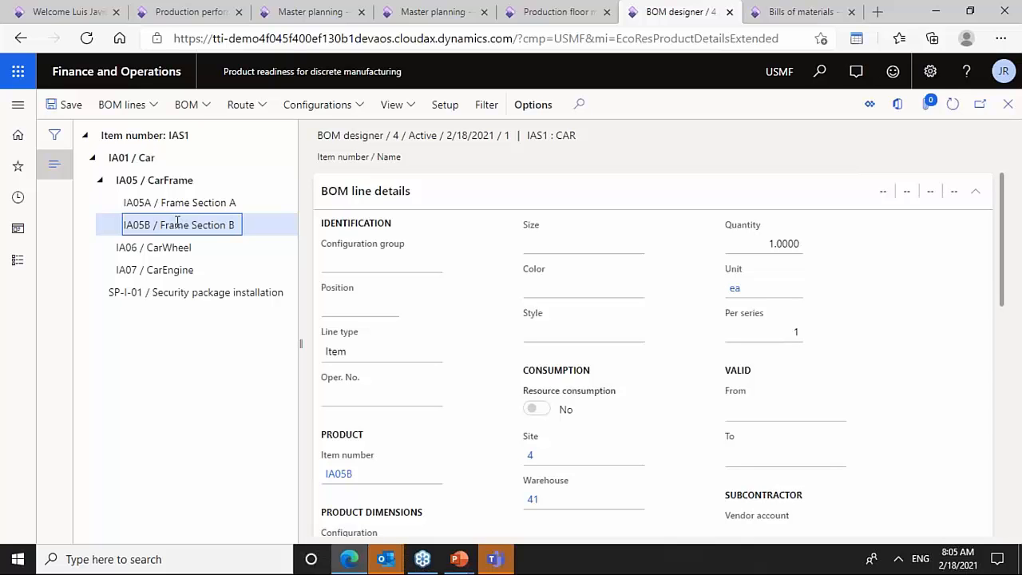
- Inspect the operation number on the SP-I-01 security package installation line and compare it with the other lines
click(195, 299)
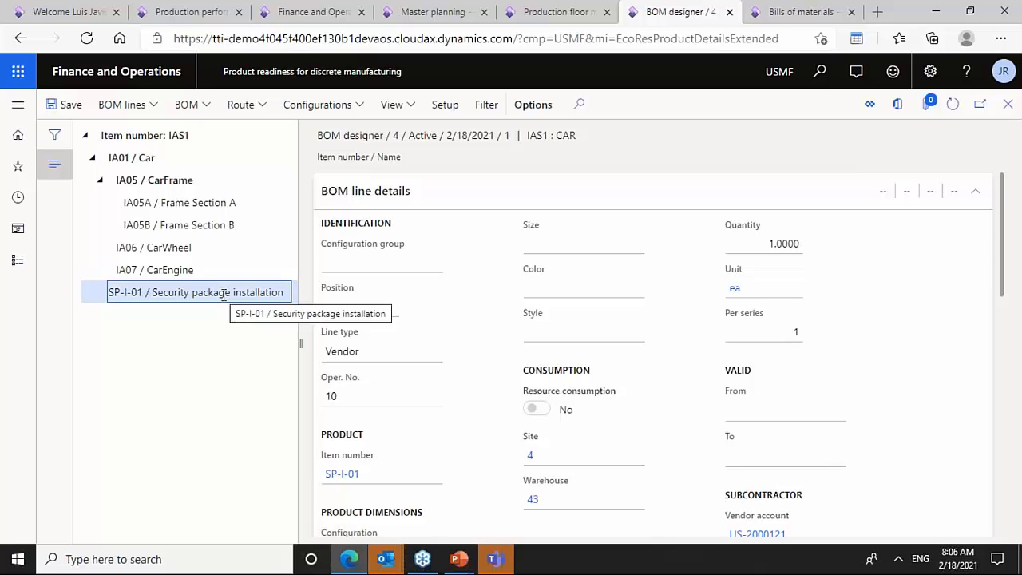
click(345, 396)
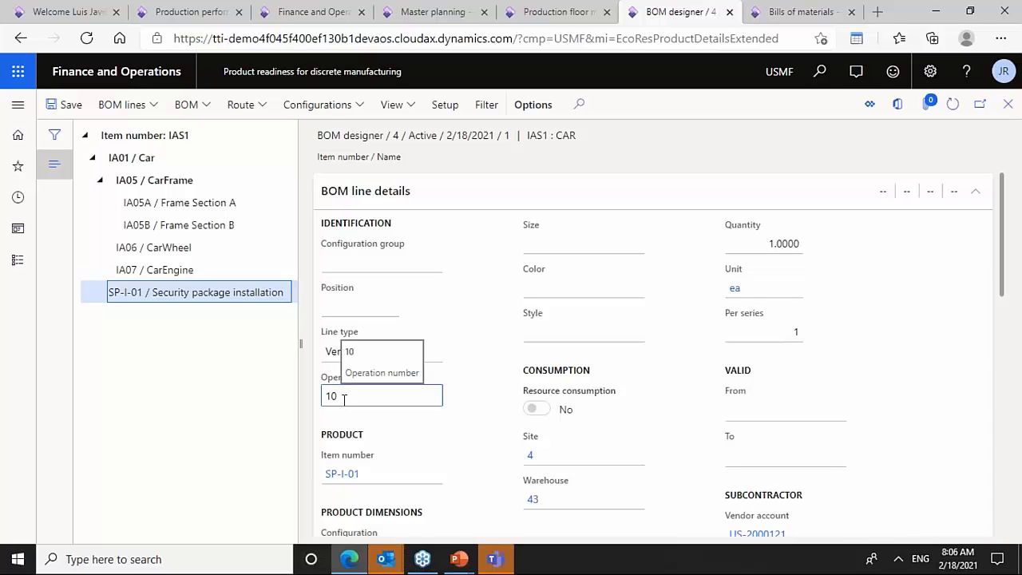
click(190, 204)
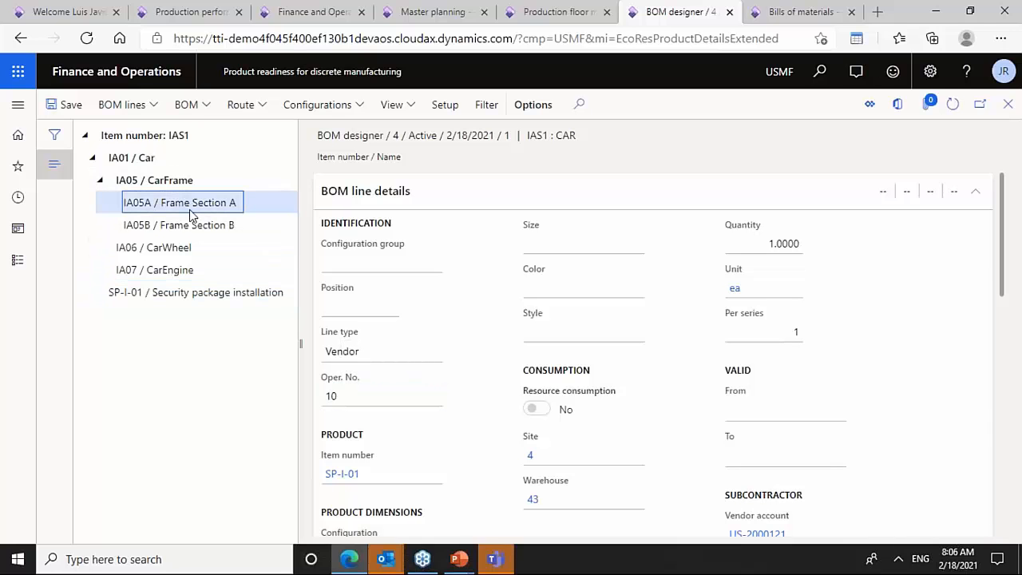
click(370, 401)
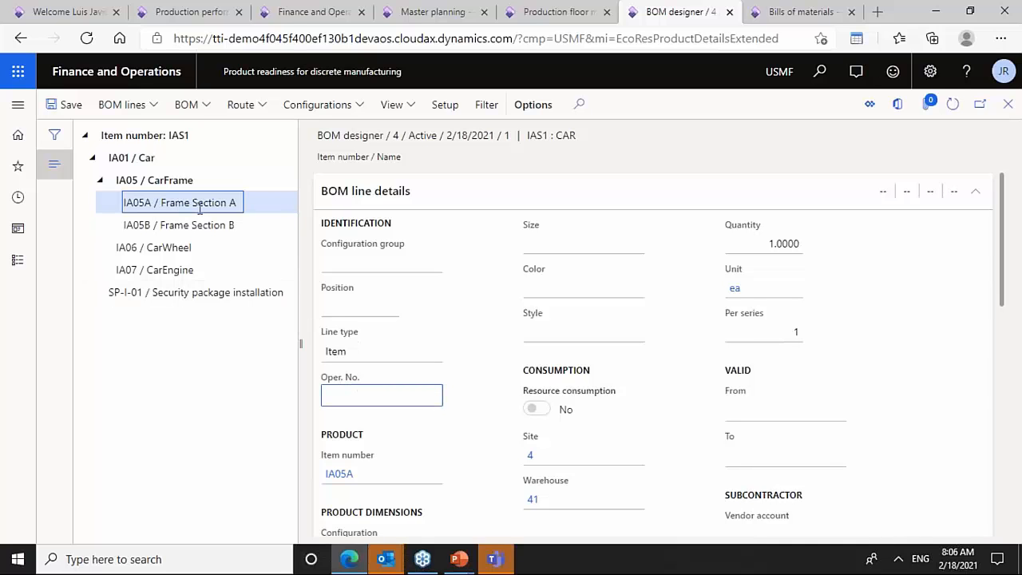
click(169, 247)
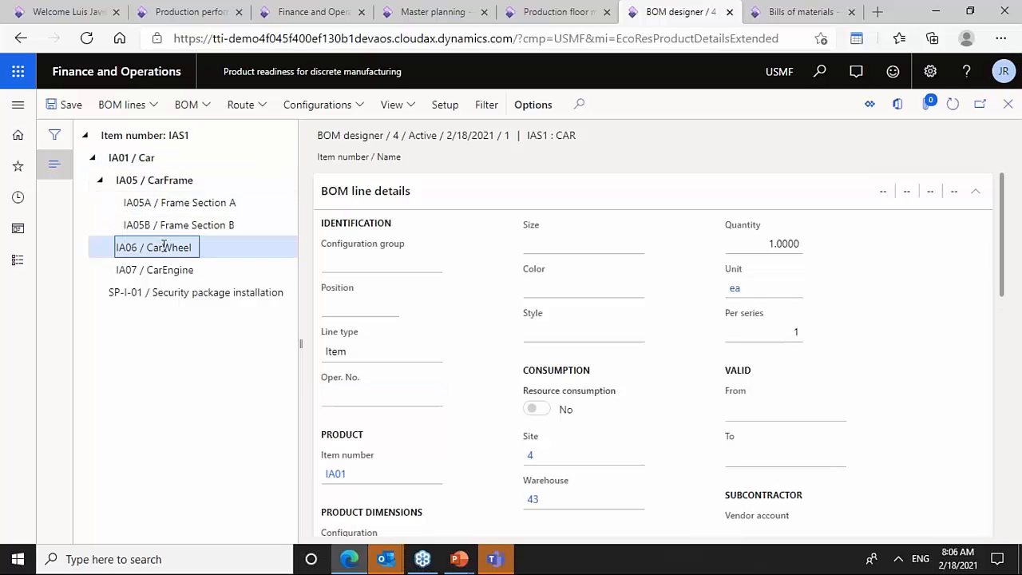
click(173, 272)
click(211, 293)
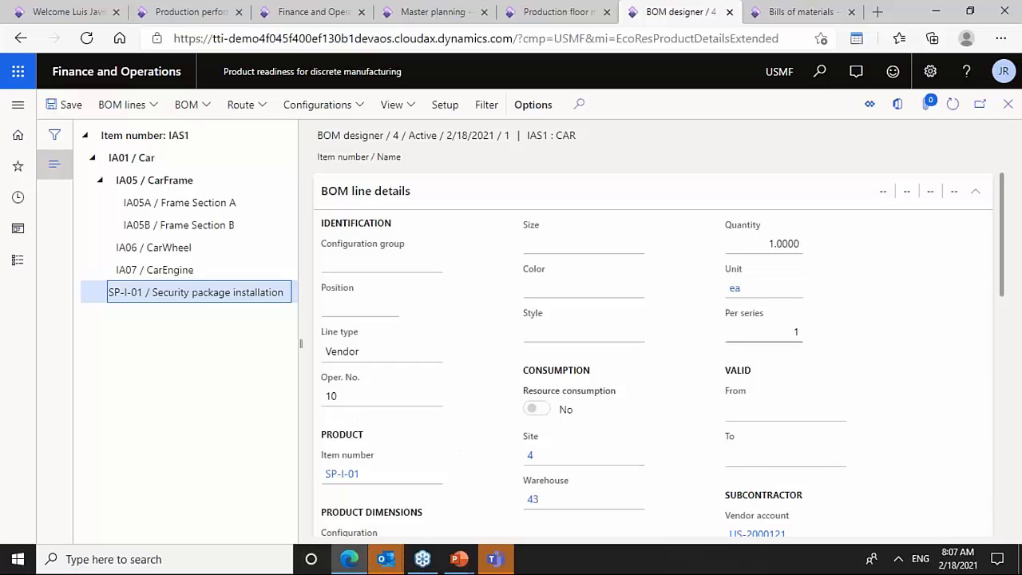
- Collapse the BOM line details to view SP-I-01's item data, then close the BOM designer
click(975, 191)
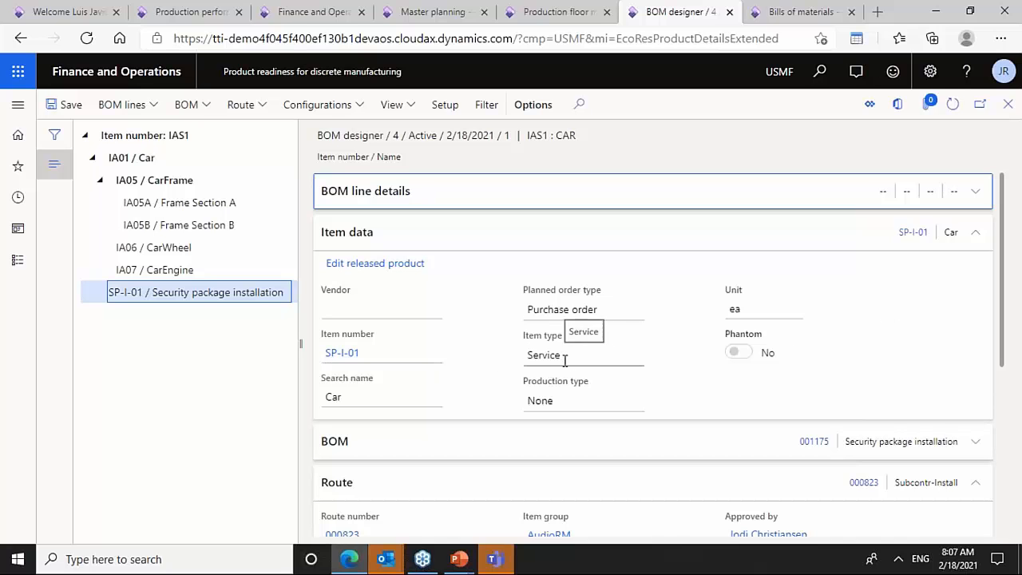
drag(1007, 324, 976, 270)
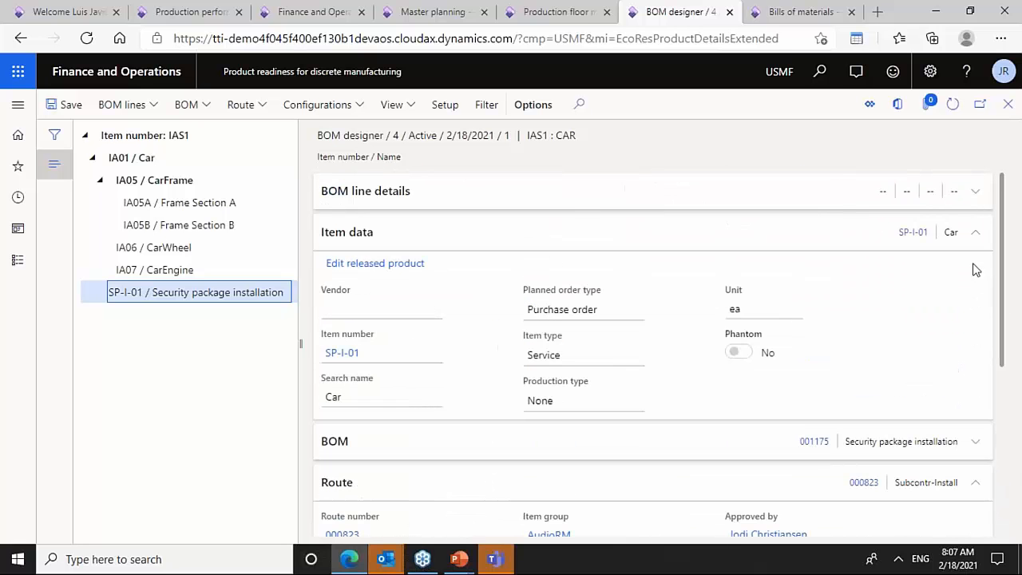
click(1008, 105)
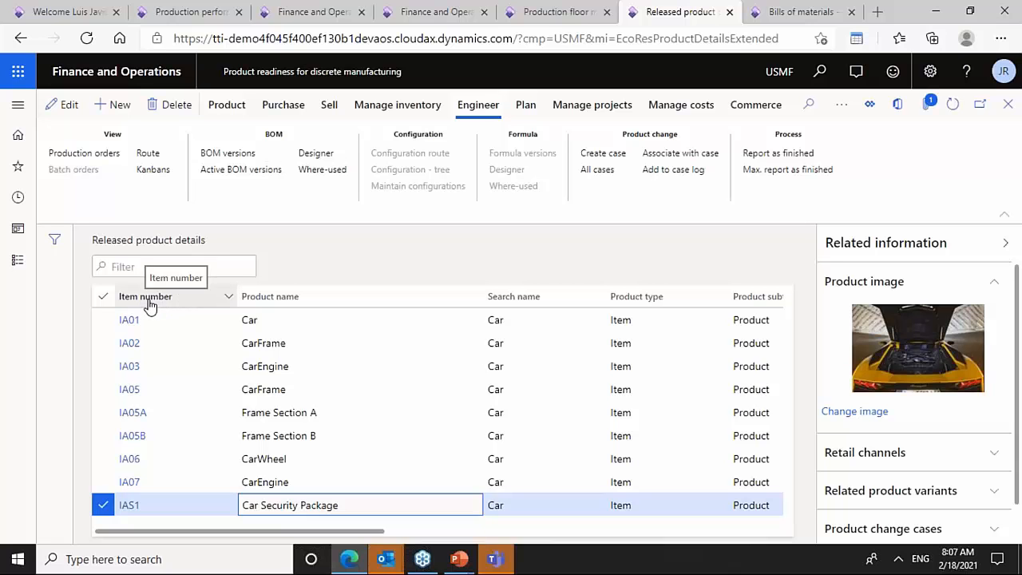
- Filter released products to item numbers beginning with ia and open the route of IAS1 before returning
key(shift+Tab)
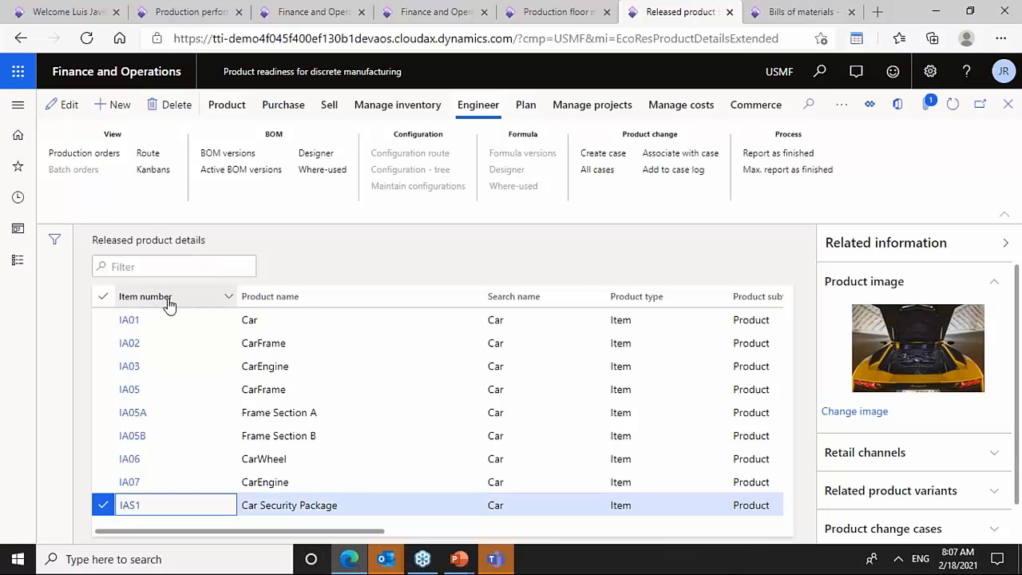
text(ia)
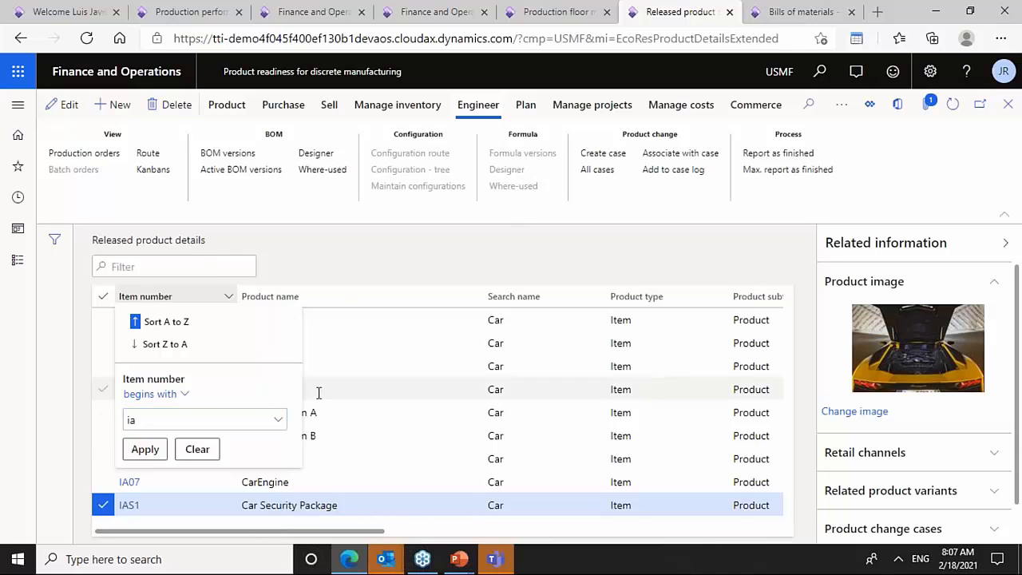
key(Return)
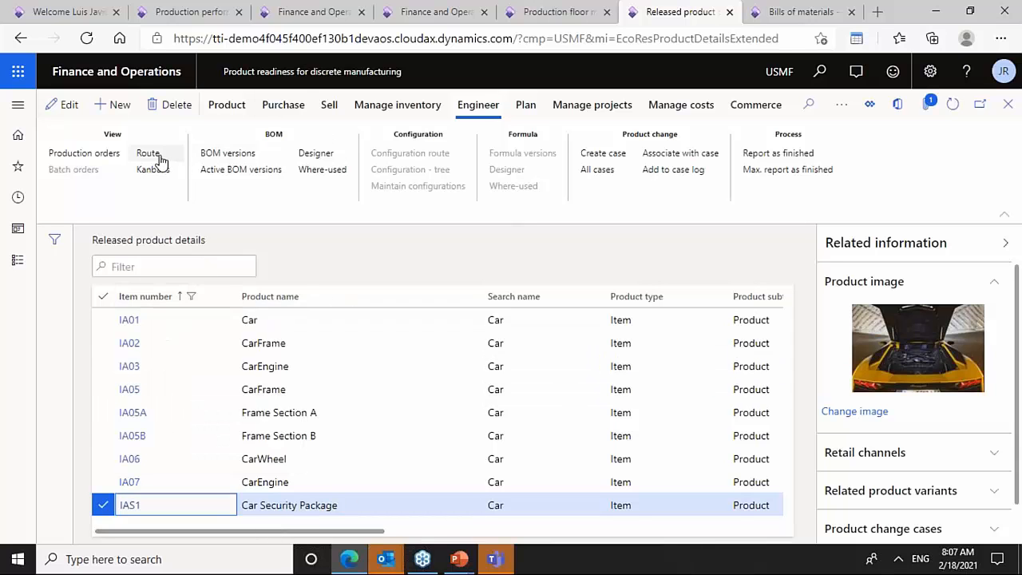
click(149, 154)
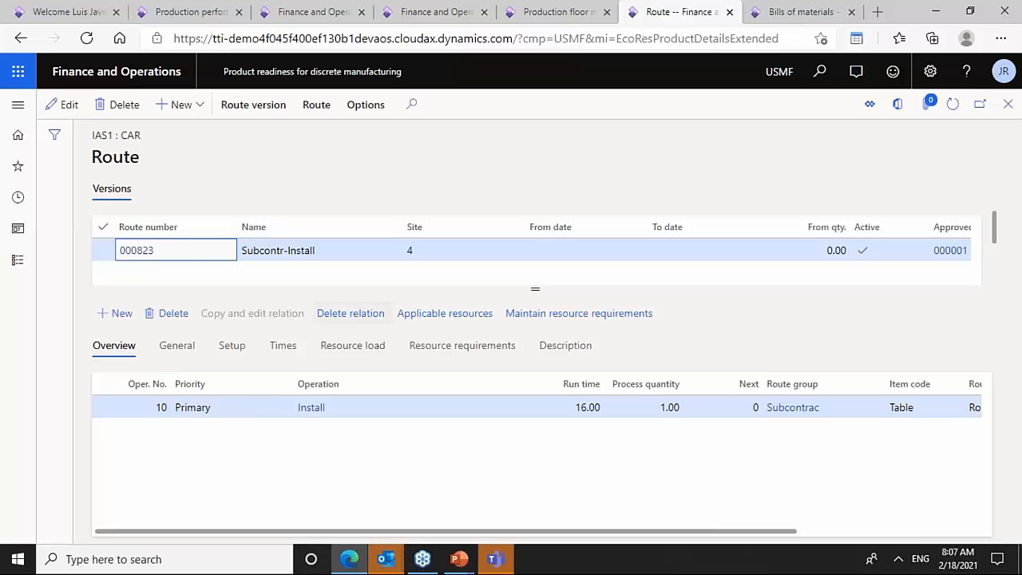
key(Escape)
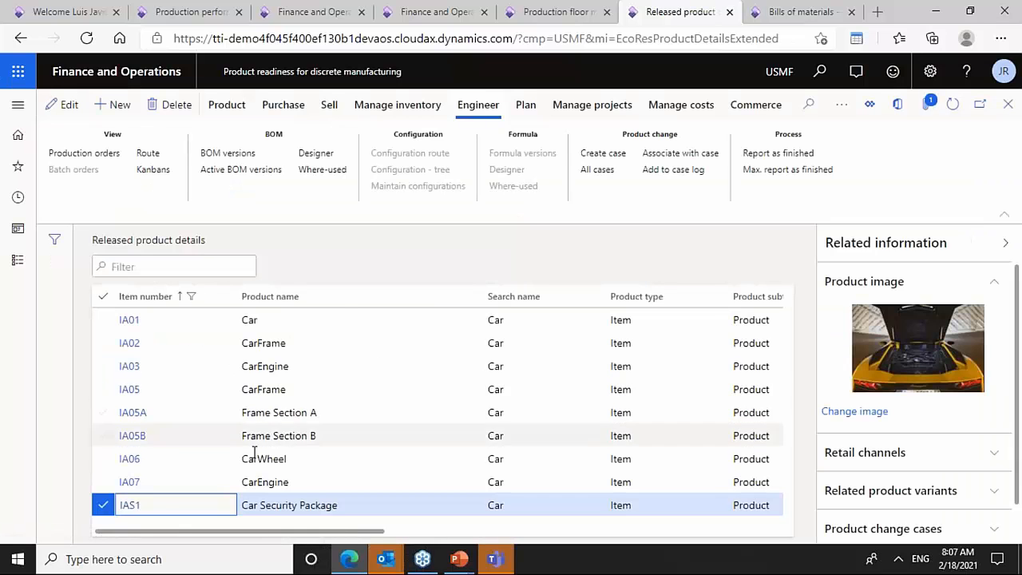
- Clear the item number filter on the released products list
click(190, 299)
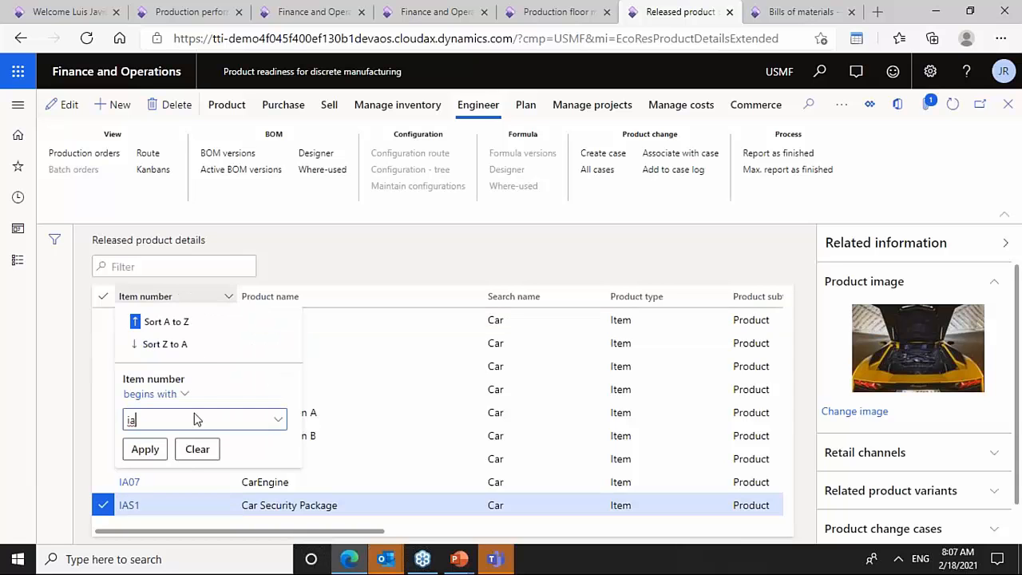
click(195, 450)
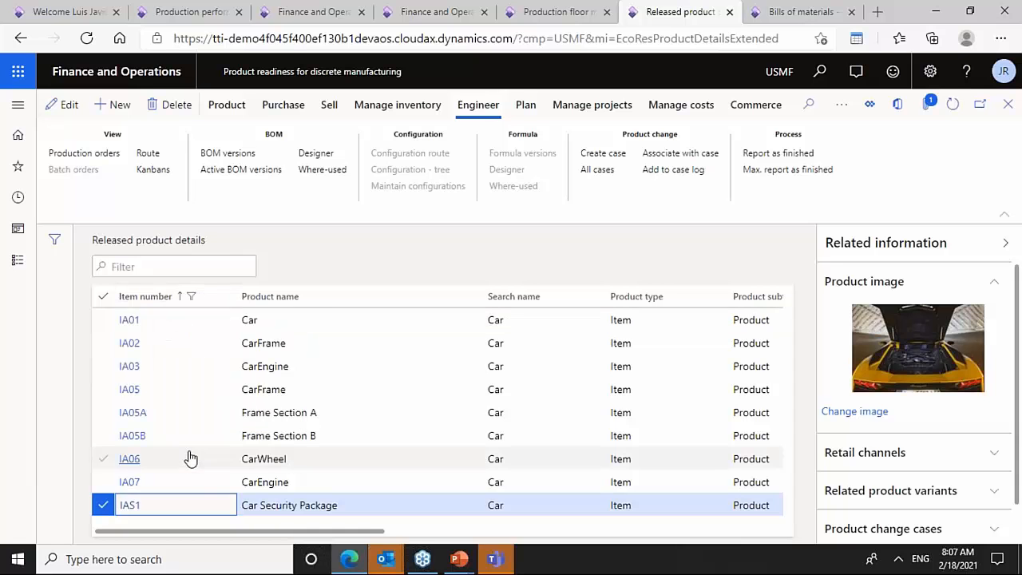
- Filter released products by product name containing manufa and open the route of M1218BL1-EA2
click(302, 300)
text(manufa)
key(Return)
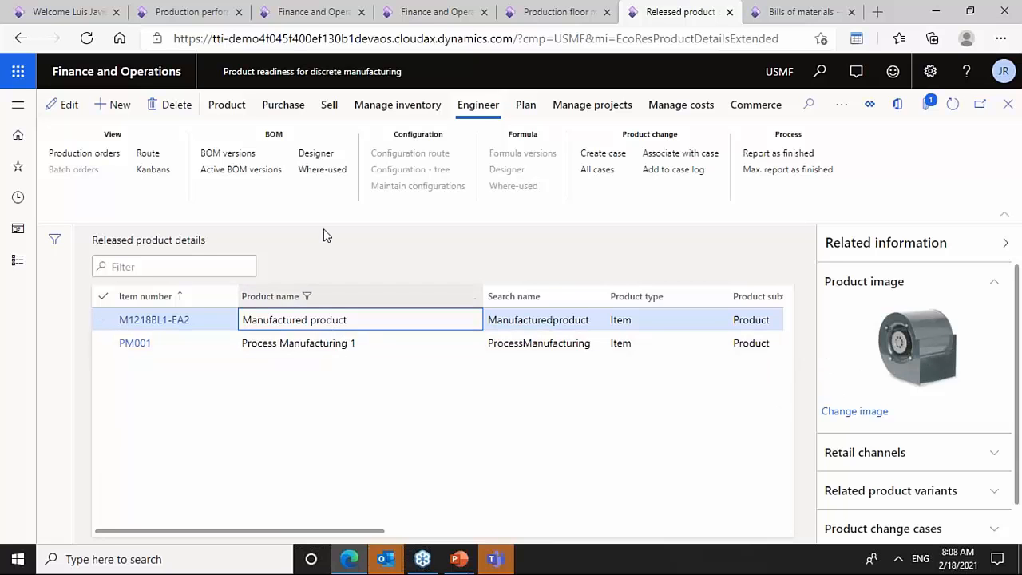
click(150, 157)
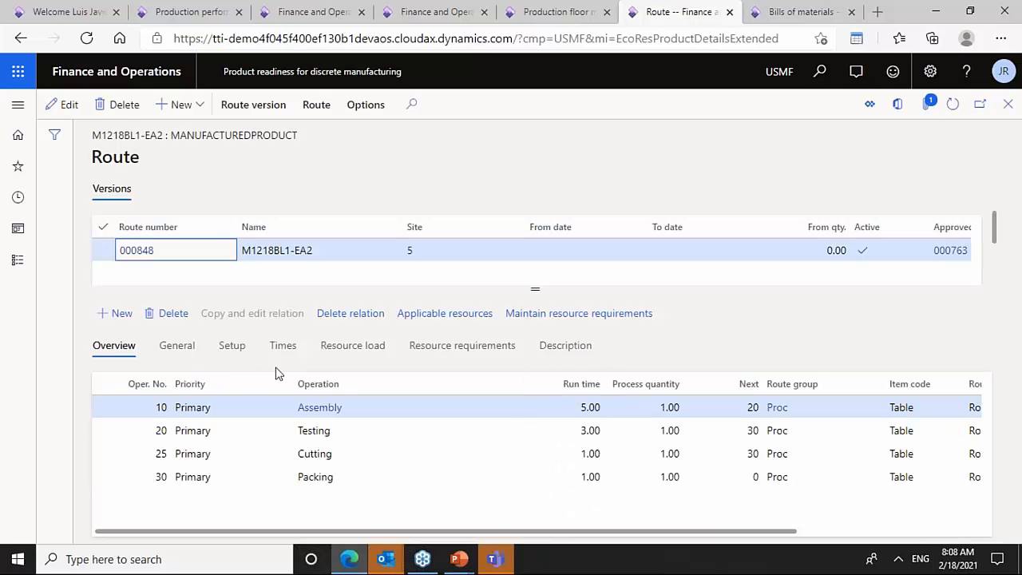
- Review the resource requirements and applicable resources of the route's Assembly operation
click(444, 351)
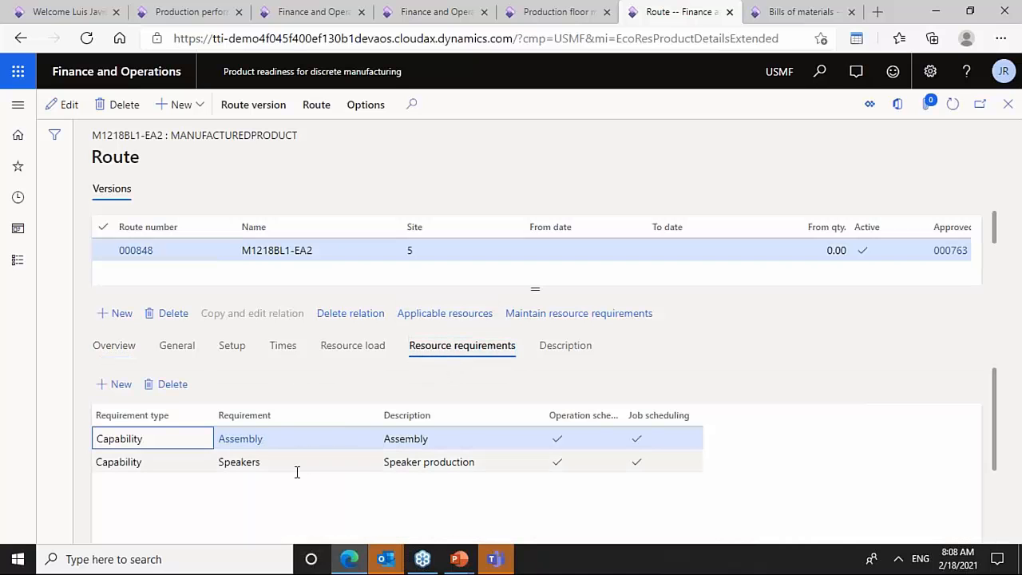
click(453, 313)
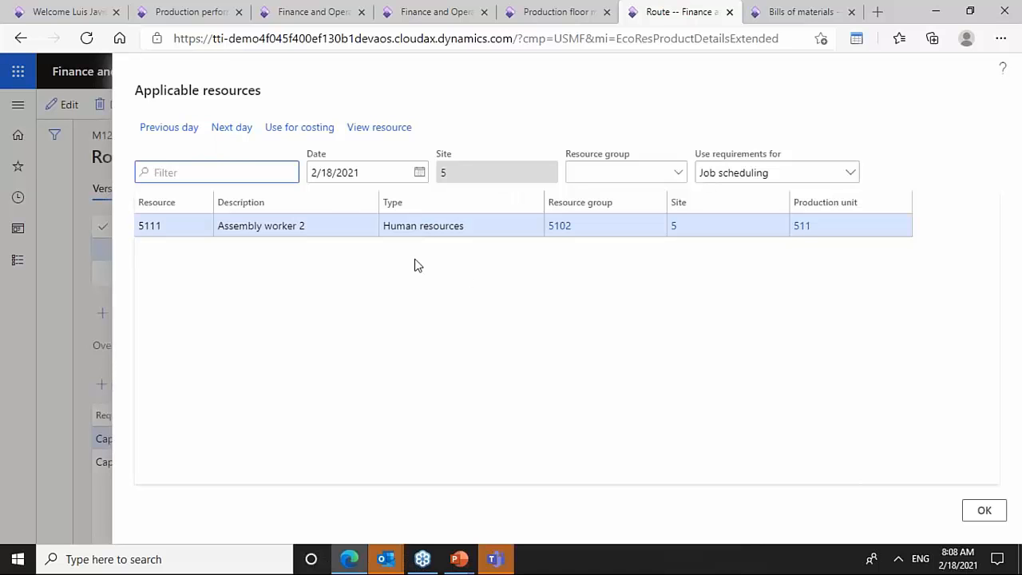
key(Escape)
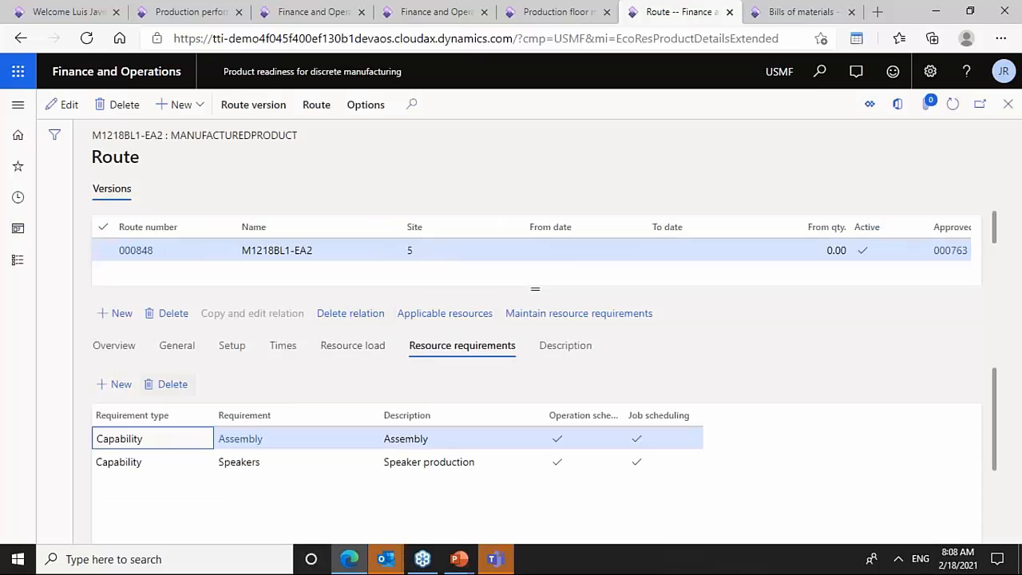
- Open the applicable resources of the Testing operation and view resource 5133 Speaker test rig 1
click(126, 352)
click(329, 430)
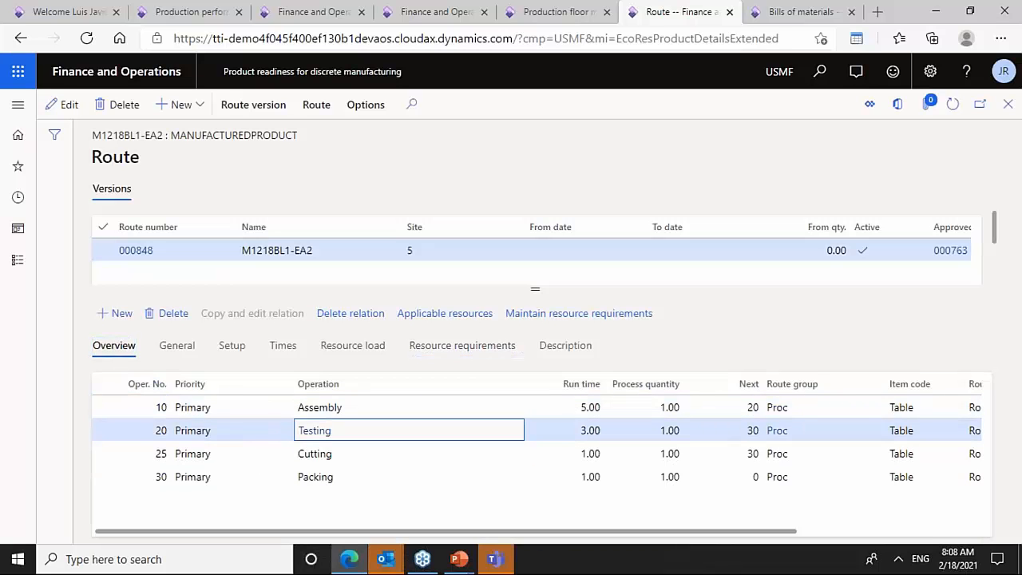
click(449, 348)
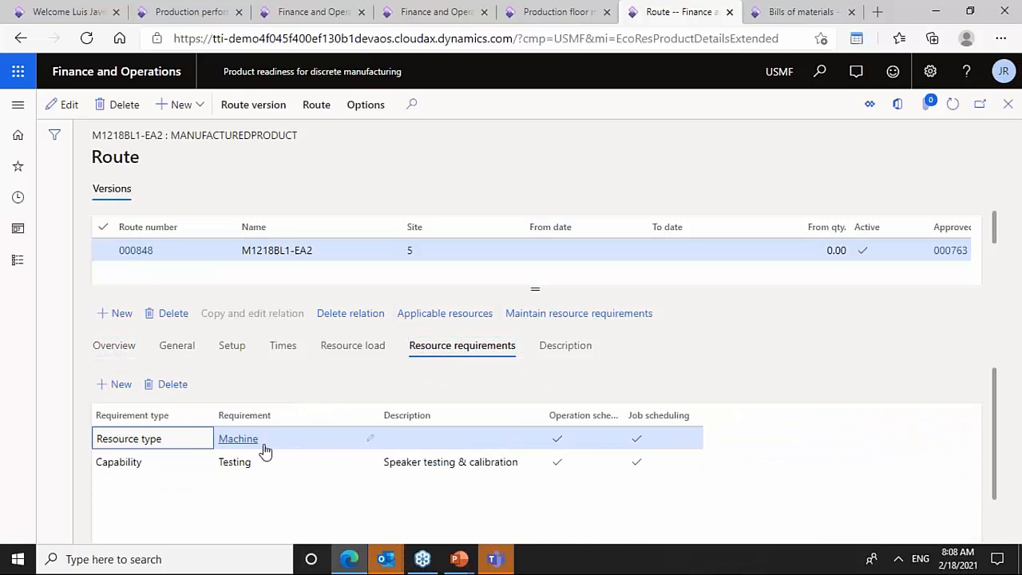
click(426, 317)
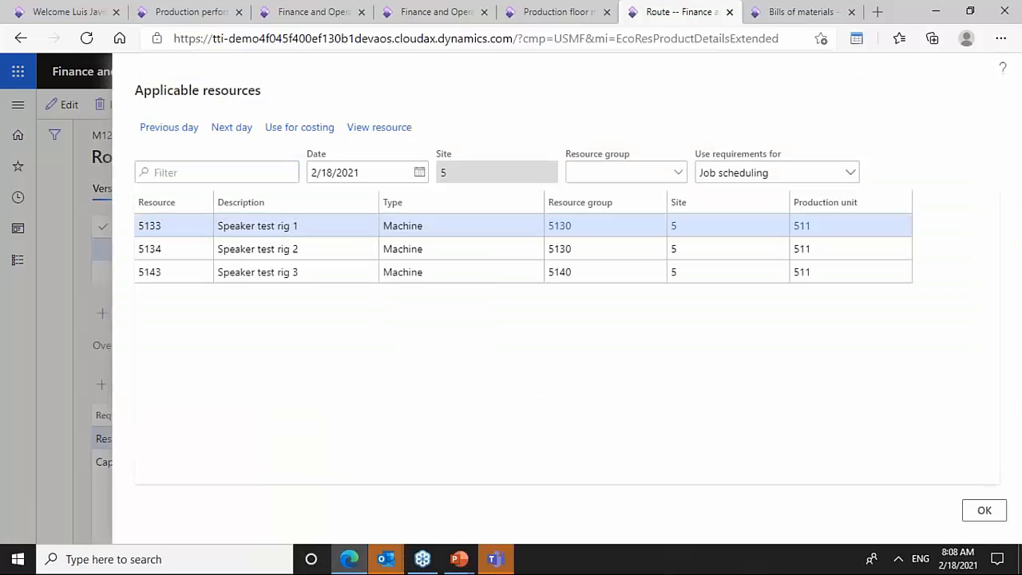
click(379, 128)
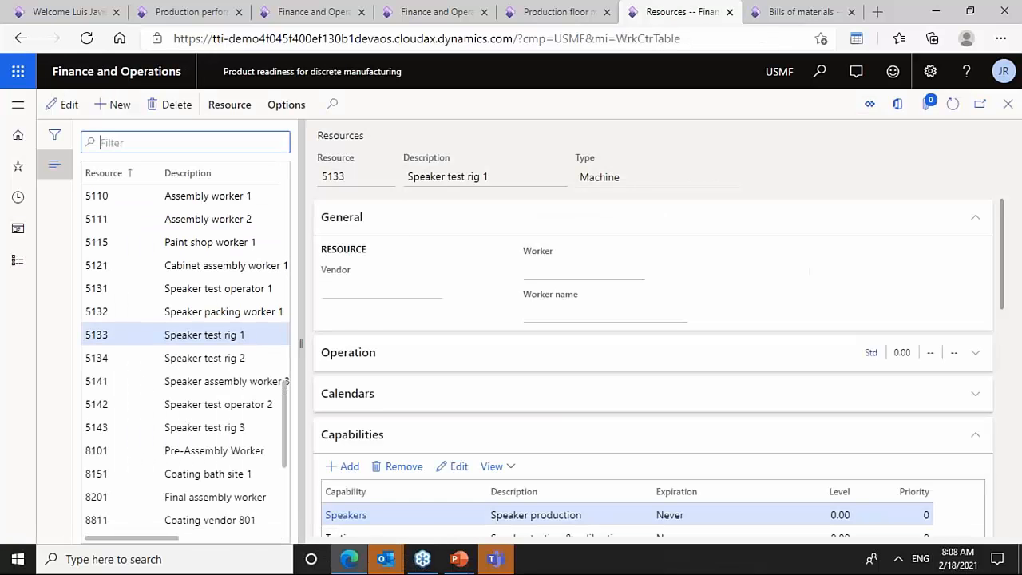
- Examine the resource's calendar assignment and the Production calendar's working times, then return to the resource
click(349, 225)
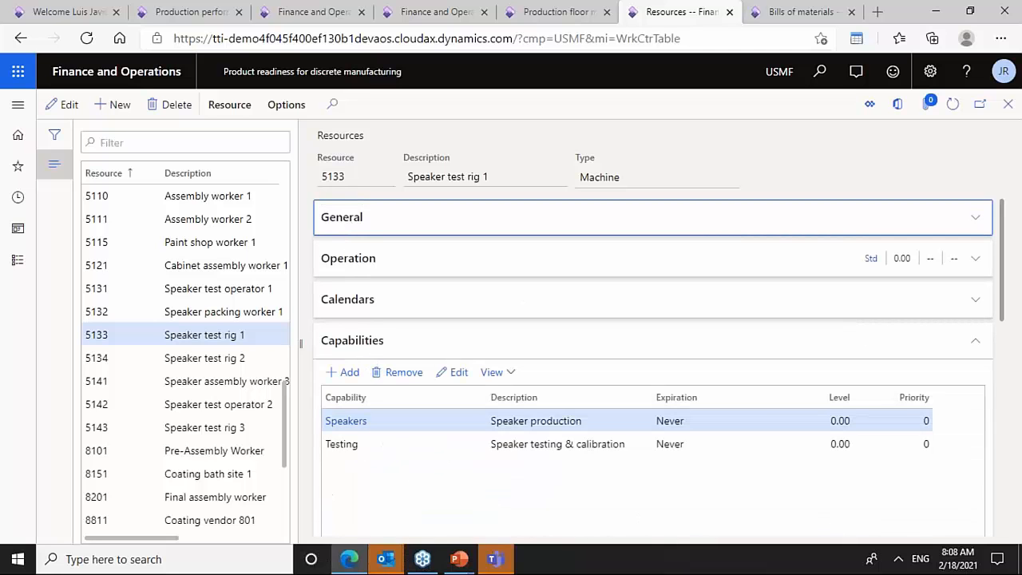
click(368, 342)
click(387, 308)
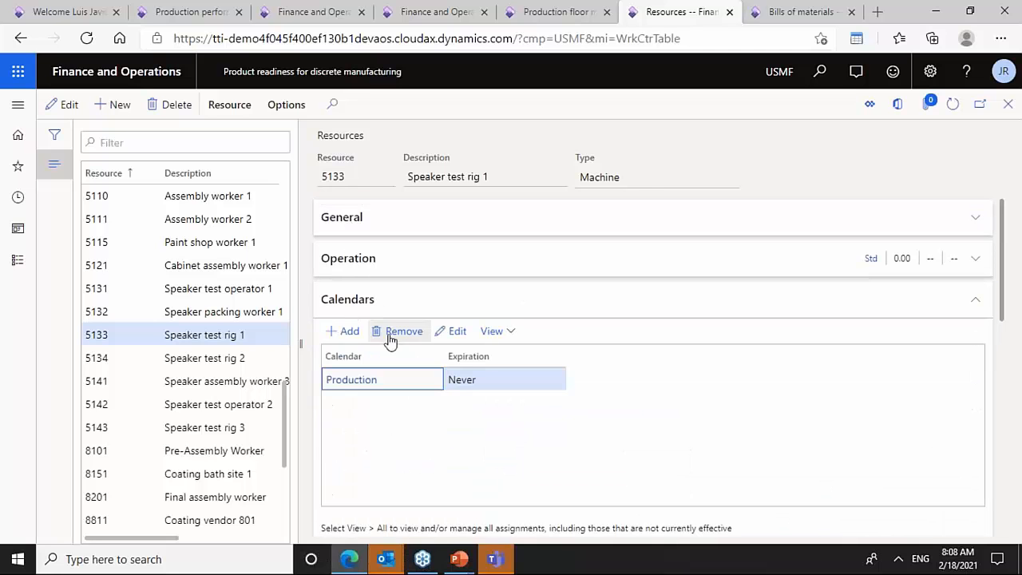
click(360, 383)
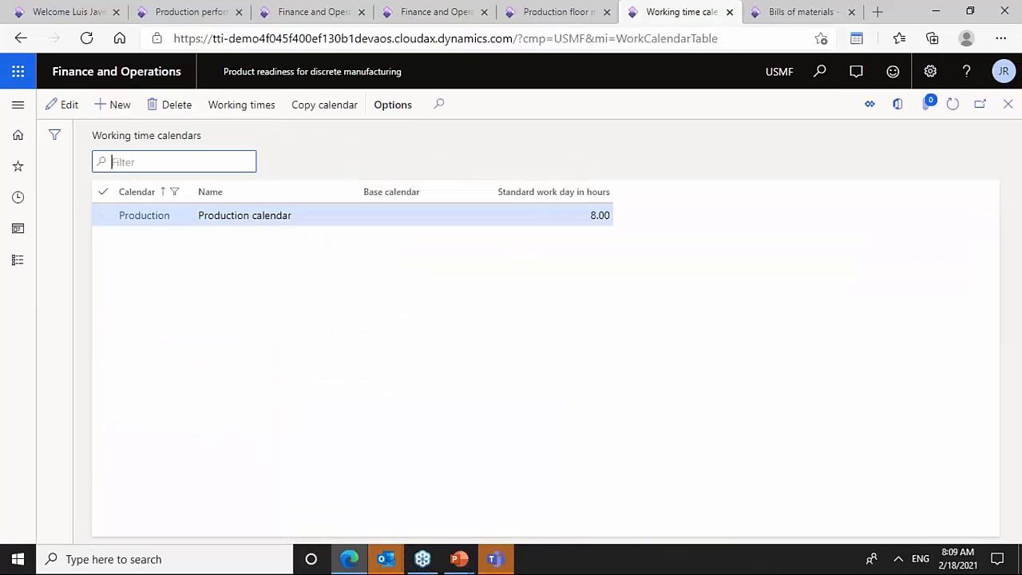
click(250, 110)
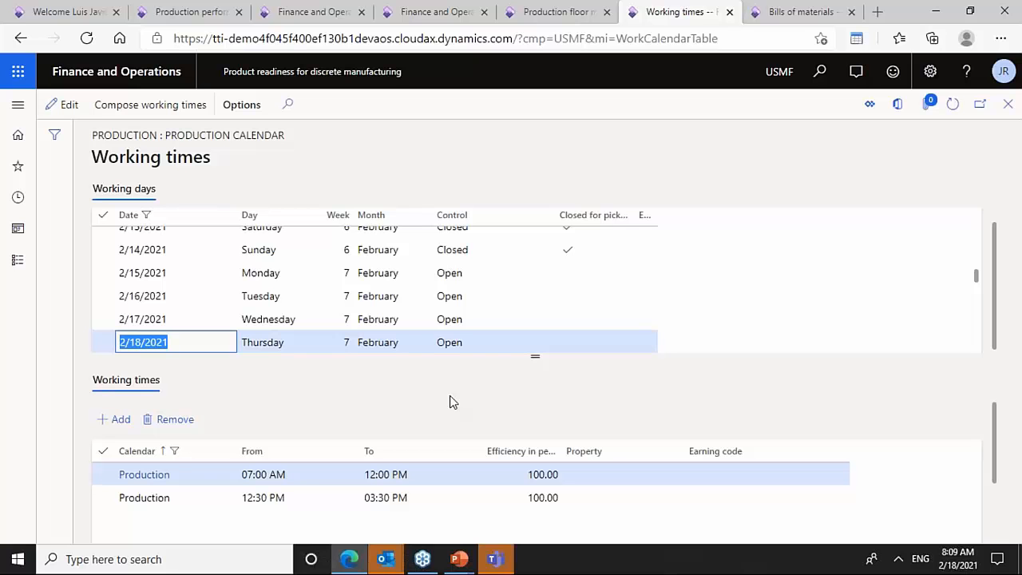
key(Escape)
key(Escape)
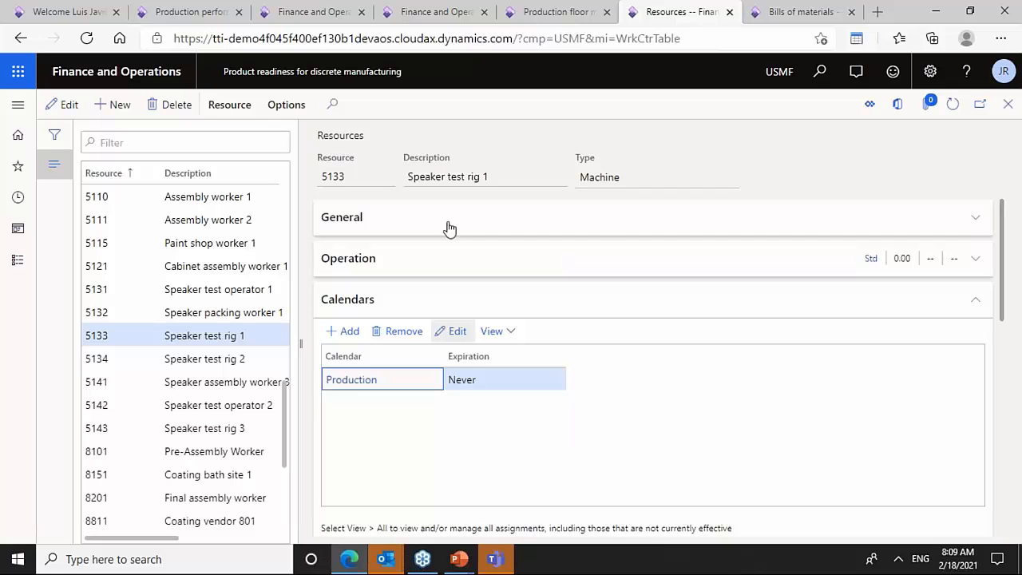
click(728, 180)
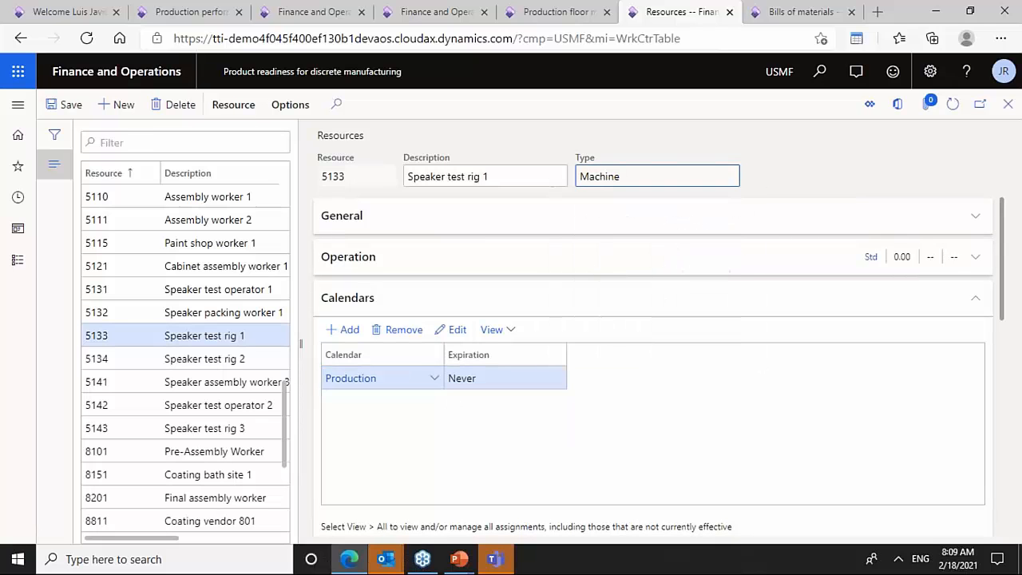
click(120, 105)
click(730, 177)
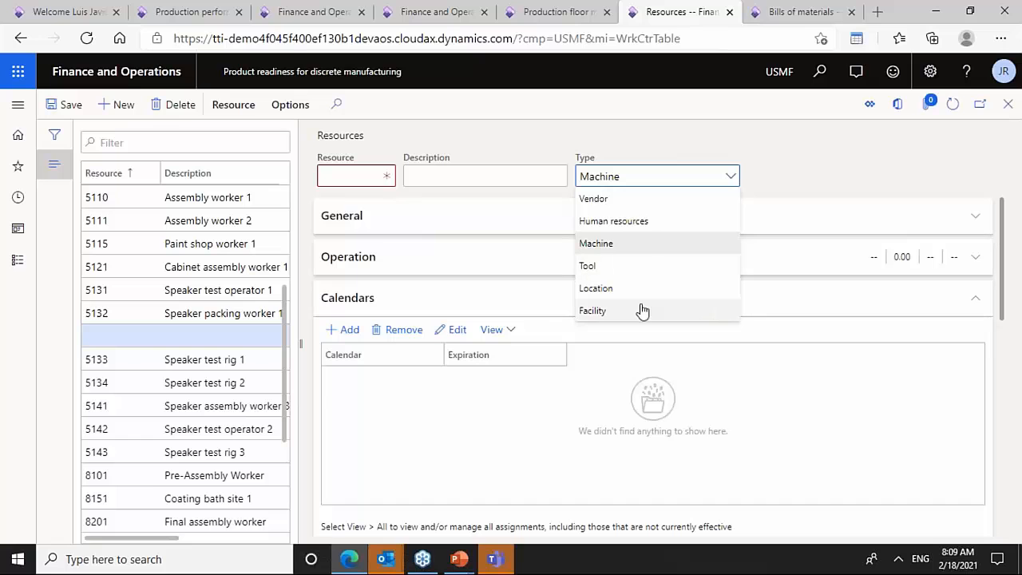
click(546, 152)
click(180, 111)
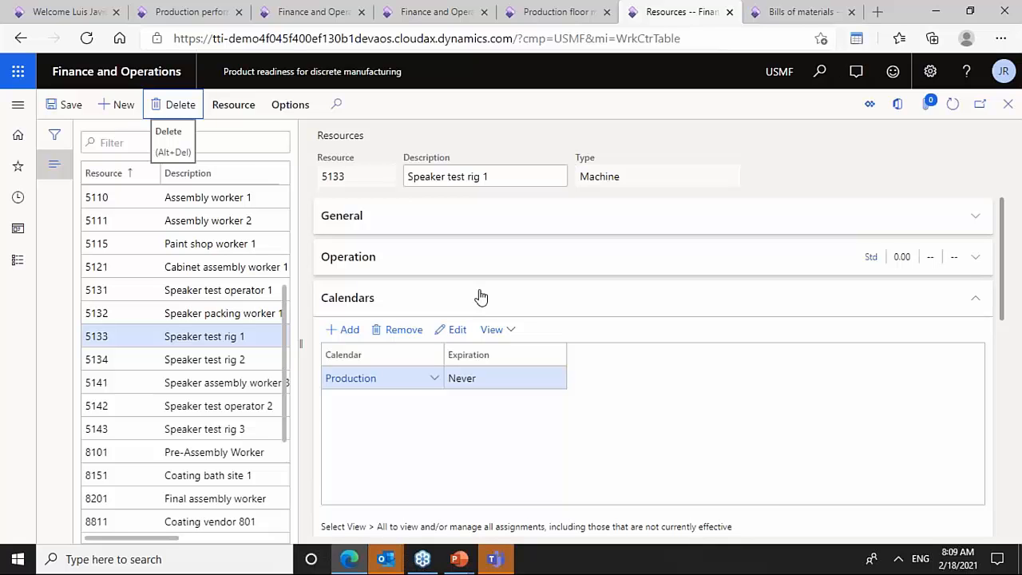
key(Escape)
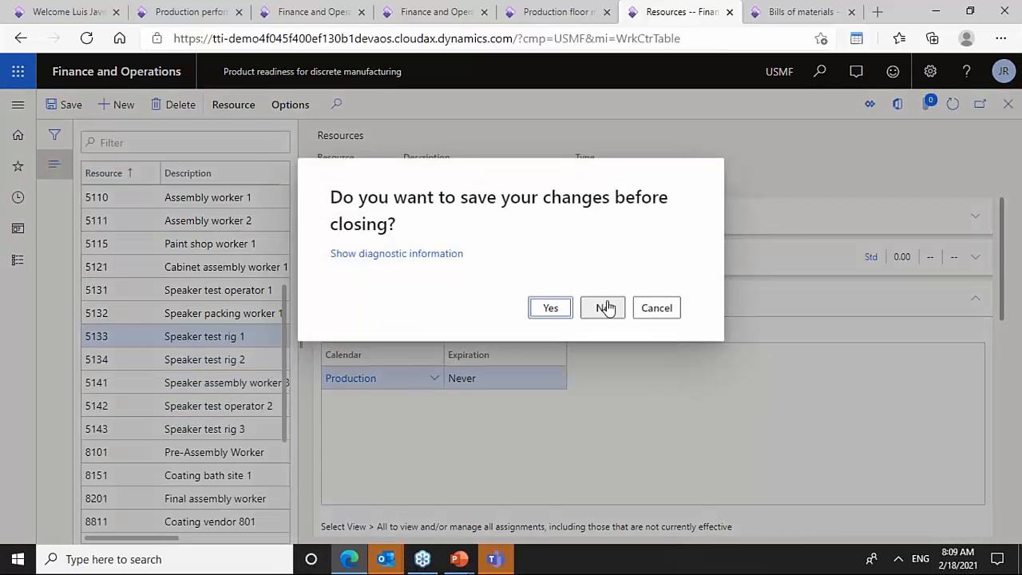
click(605, 306)
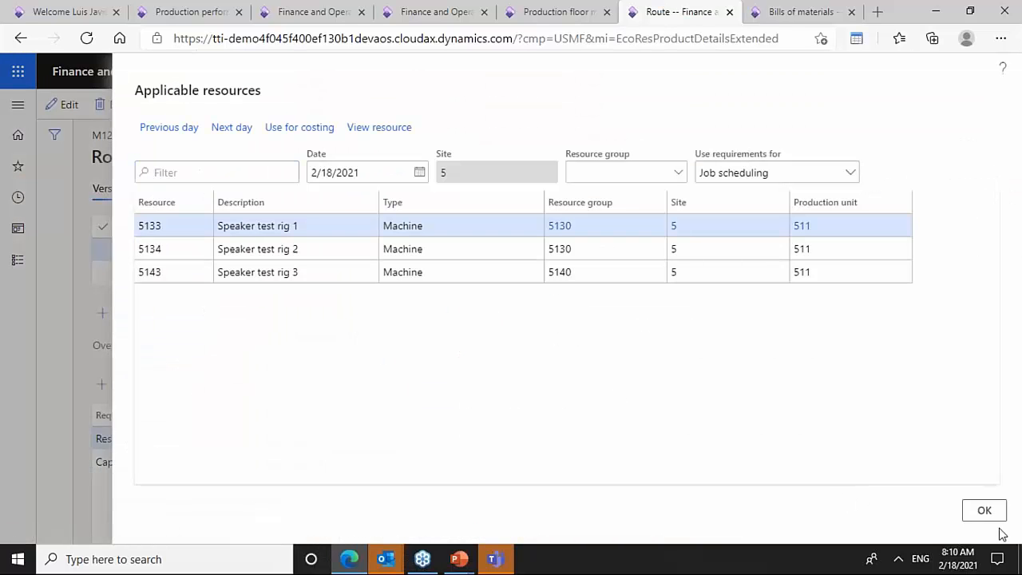
- Close the applicable resources dialog, switch to the Master planning tab and start a new session
click(983, 512)
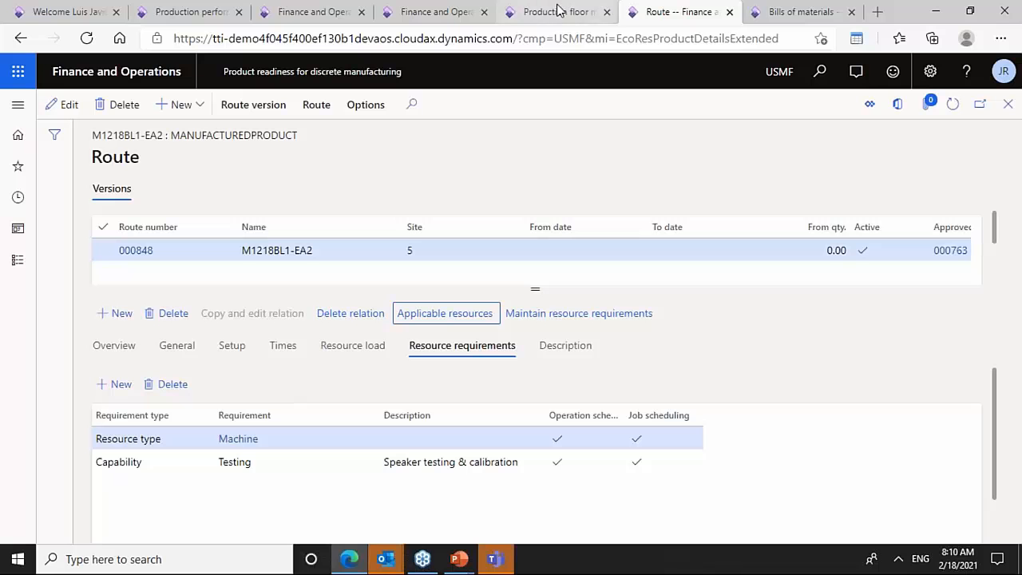
click(192, 11)
click(331, 9)
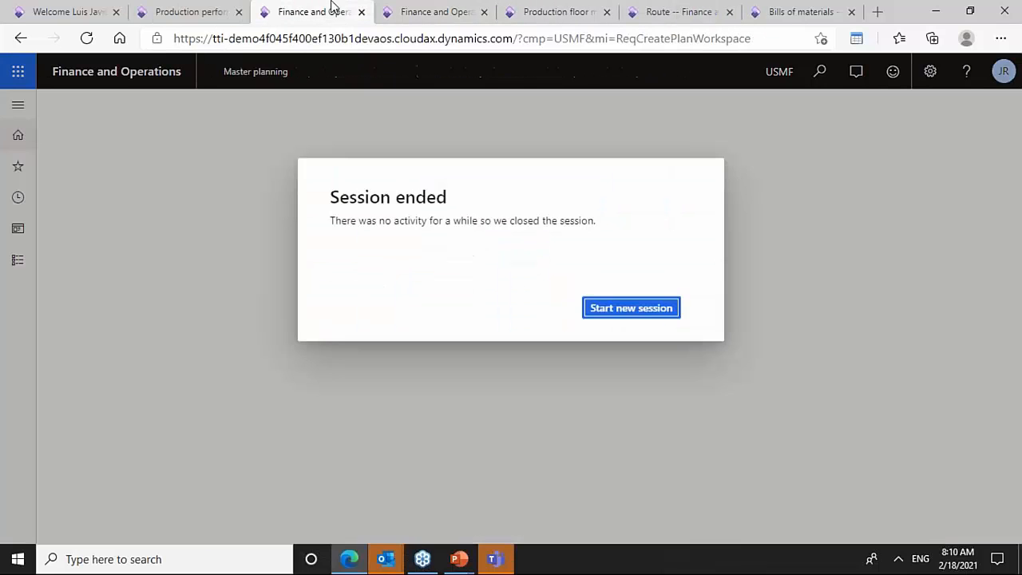
click(610, 306)
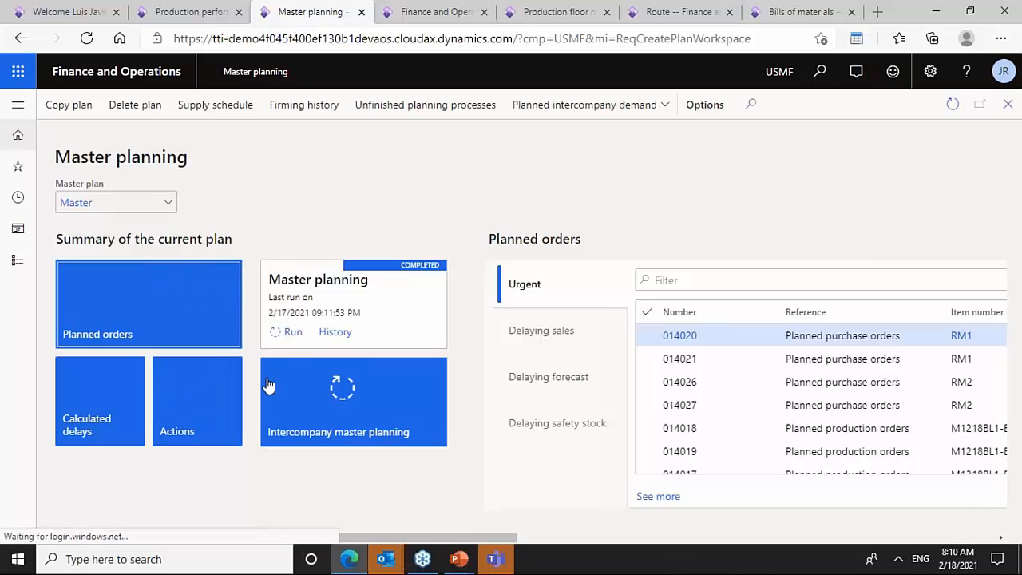
- Run master planning on the Master plan for items M1218BL1-EA2, RM1 and RM2
click(293, 332)
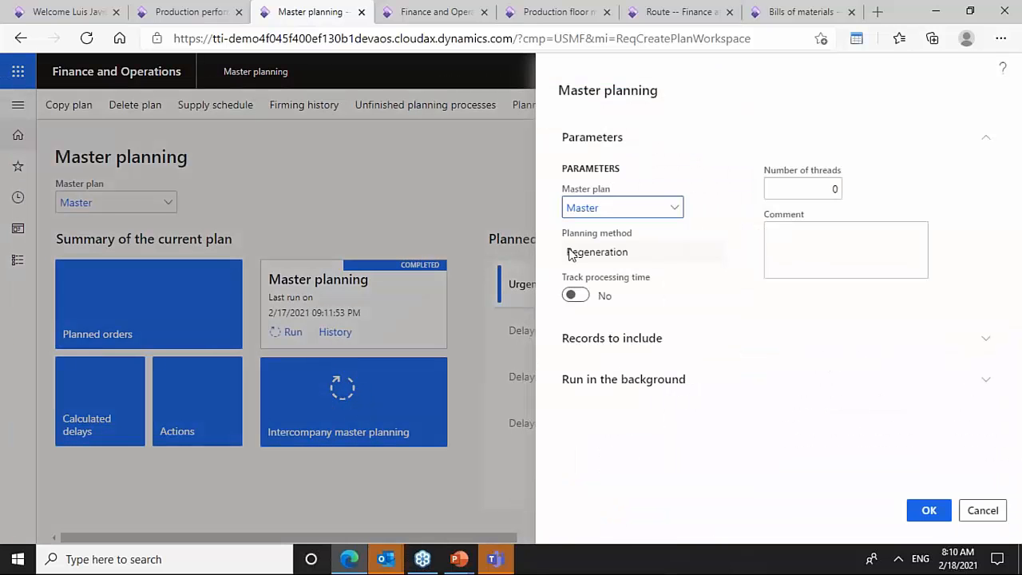
click(612, 345)
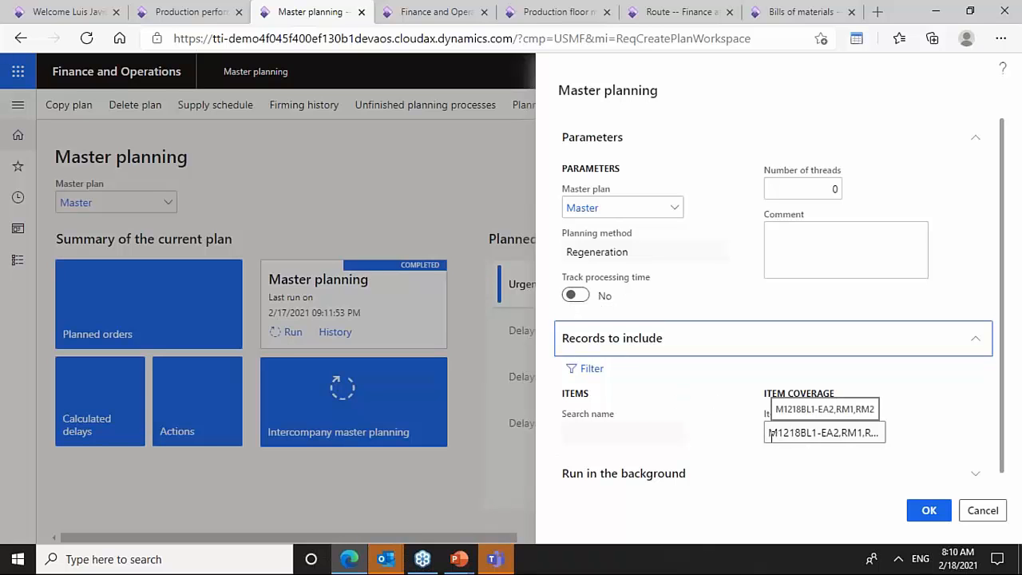
click(775, 437)
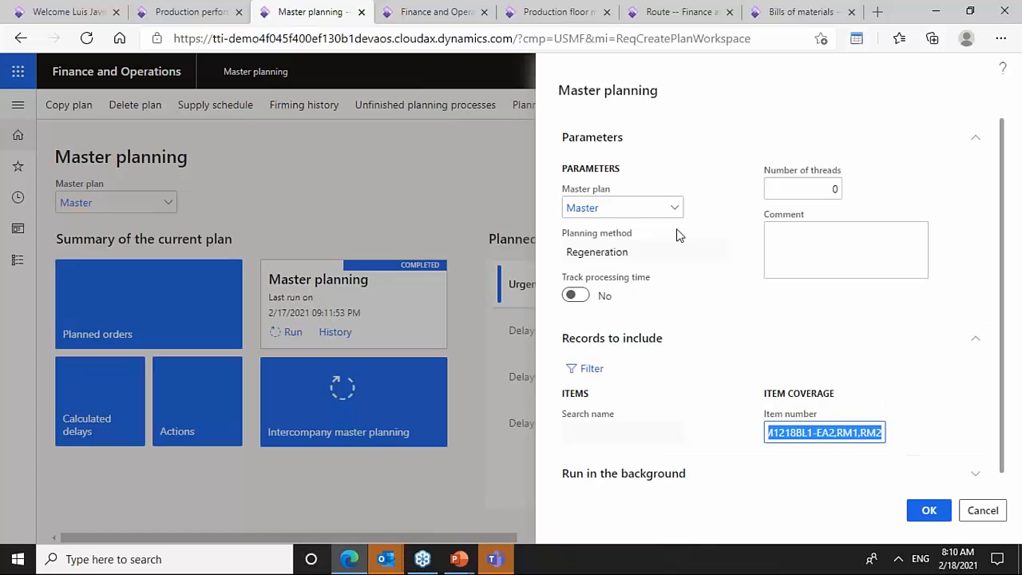
click(928, 511)
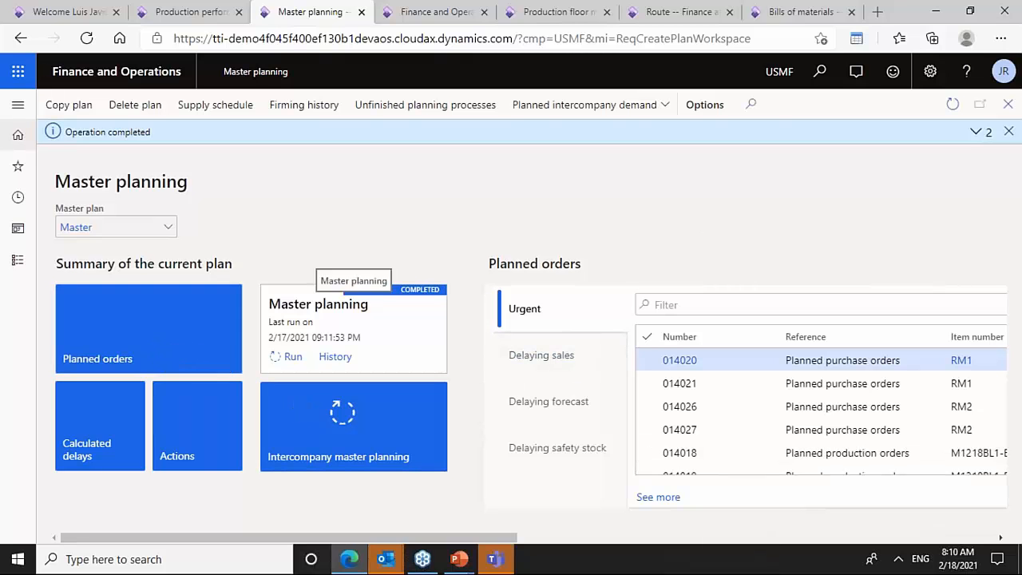
- Open the planned orders and scroll across their columns
click(173, 361)
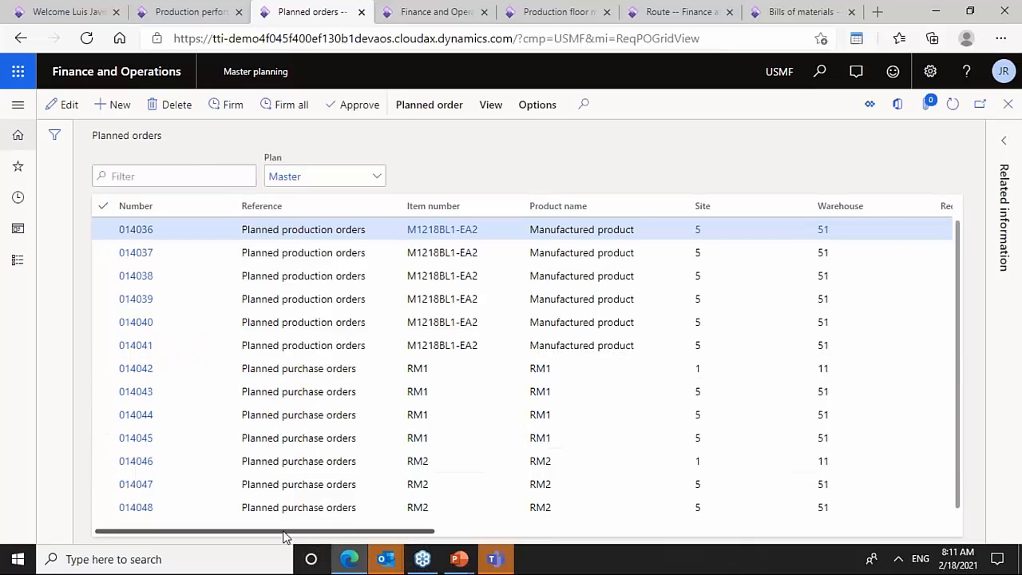
drag(283, 537, 615, 532)
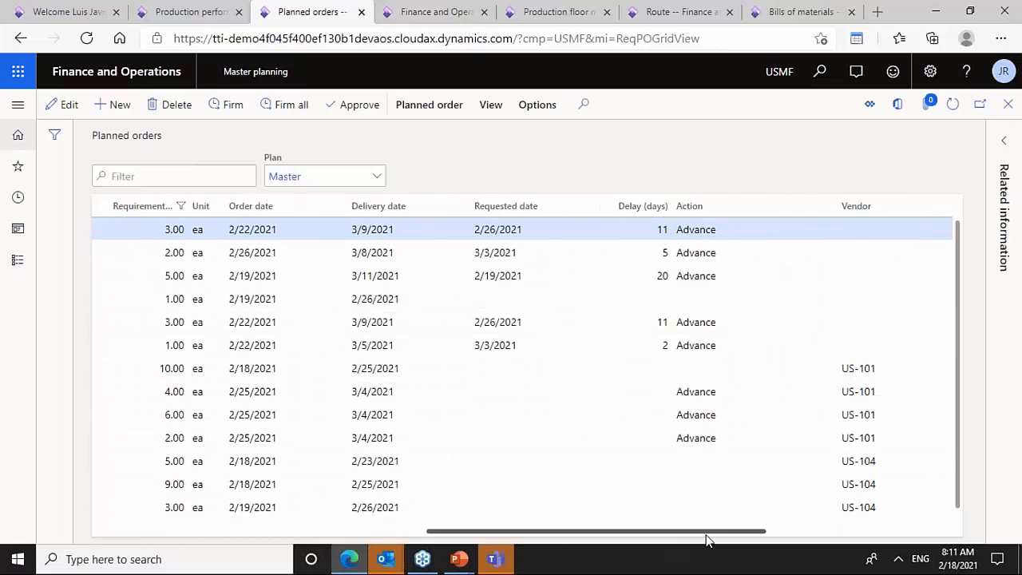
drag(706, 541, 422, 461)
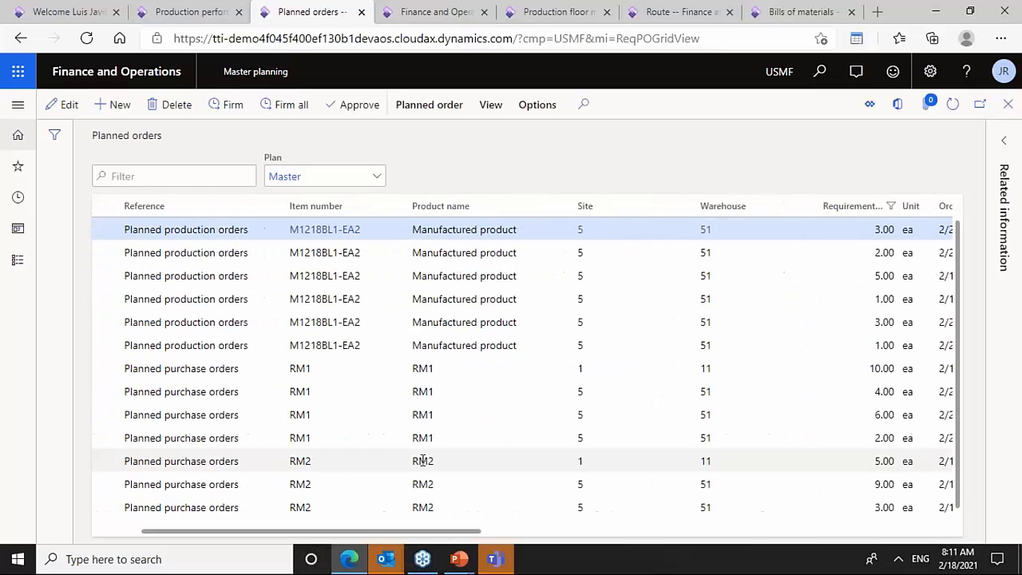
- Open the explosion of planned production order 014039 for M1218BL1-EA2
click(460, 274)
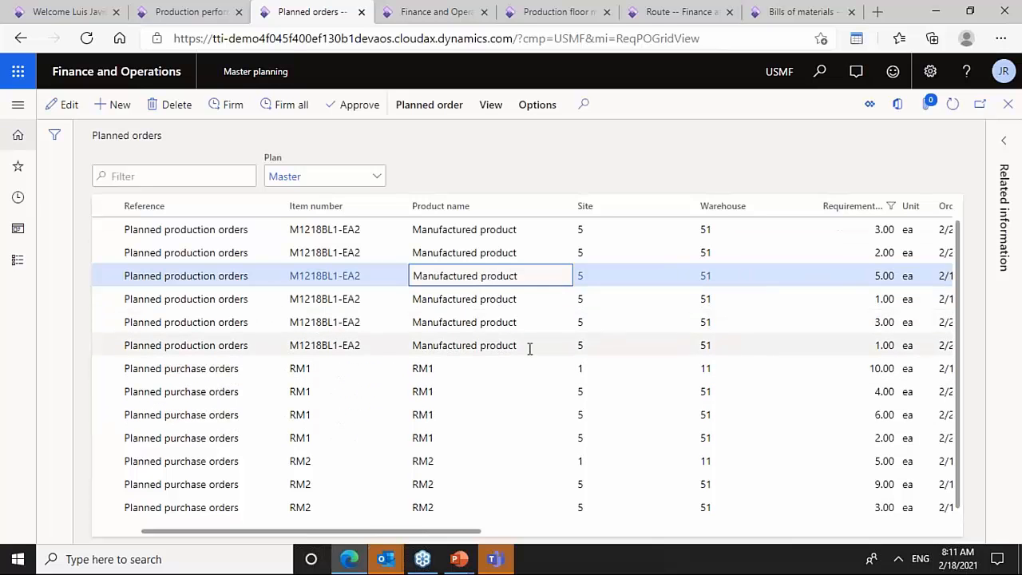
click(500, 298)
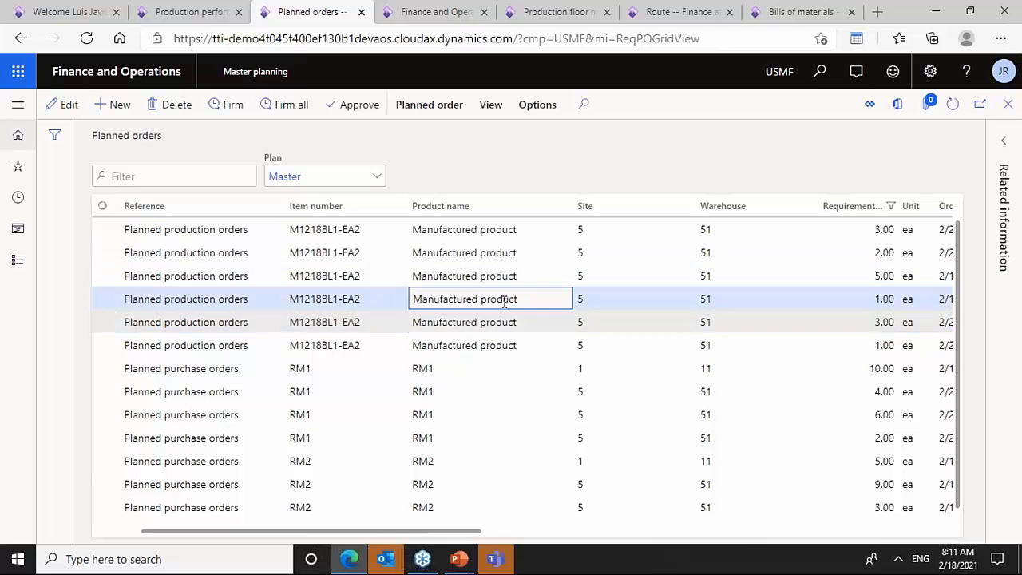
click(436, 536)
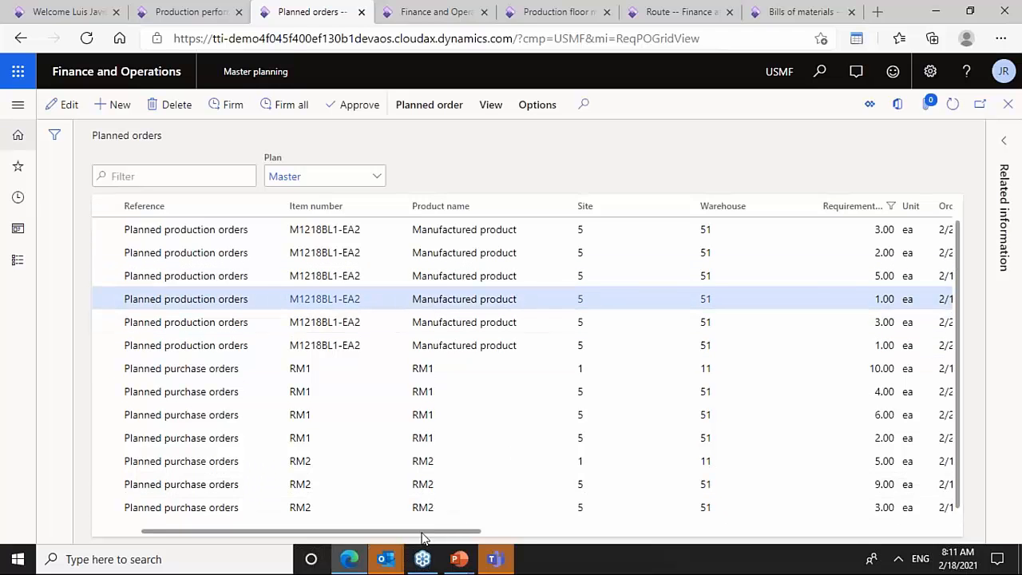
click(472, 326)
click(448, 302)
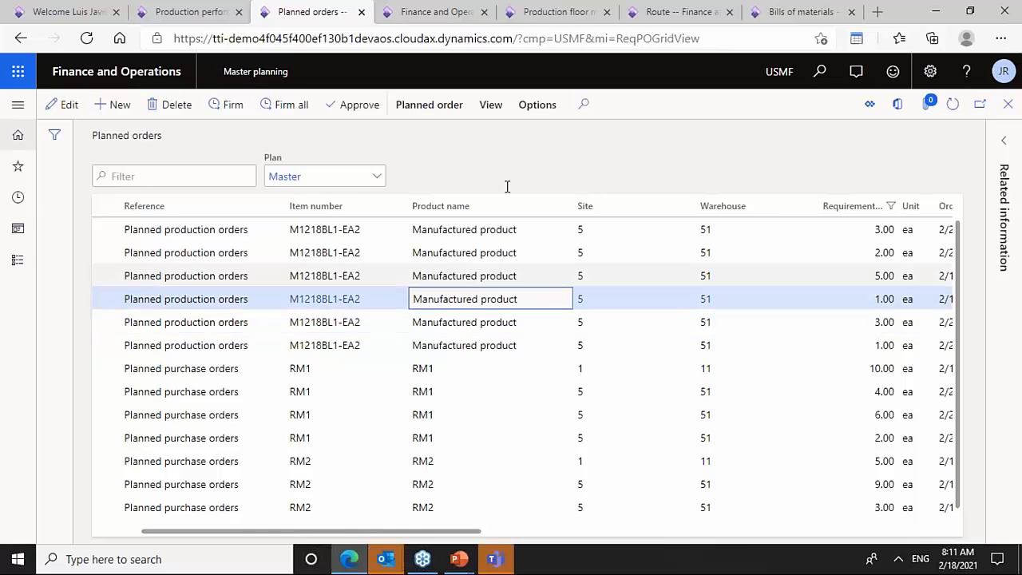
click(489, 106)
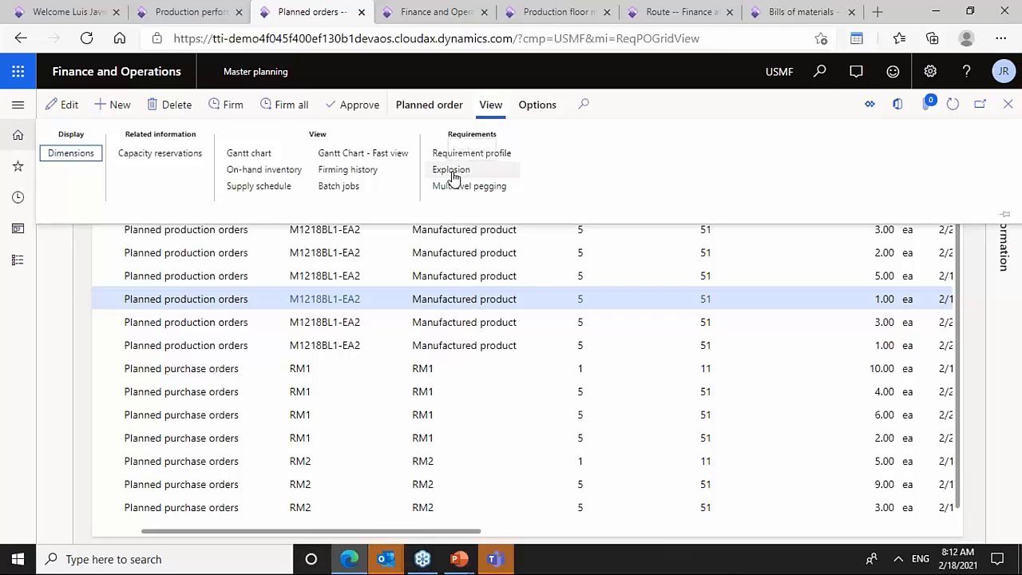
click(451, 183)
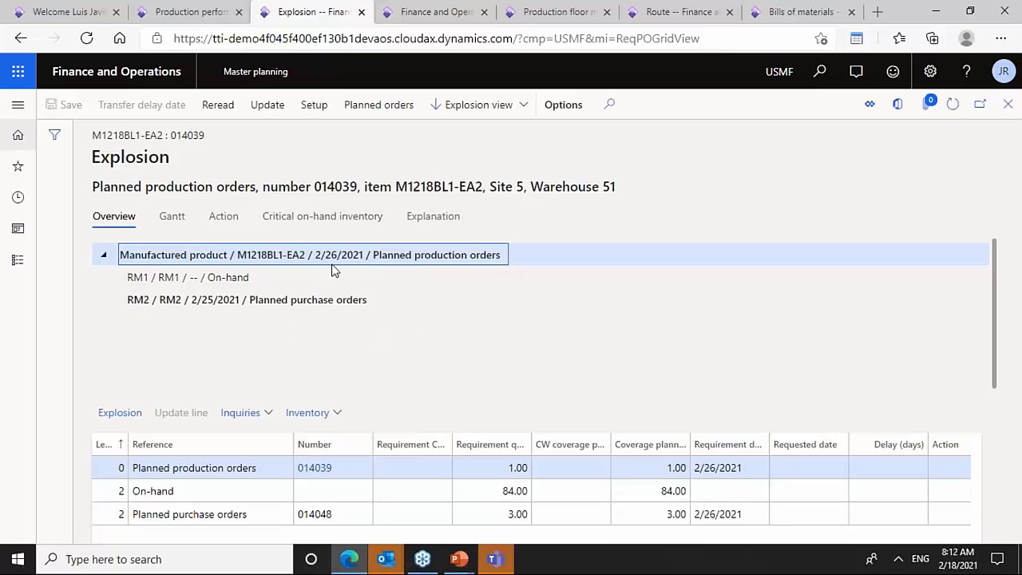
- Examine the explosion tree components of planned production order 014039 and the sales order pegging below it
click(271, 279)
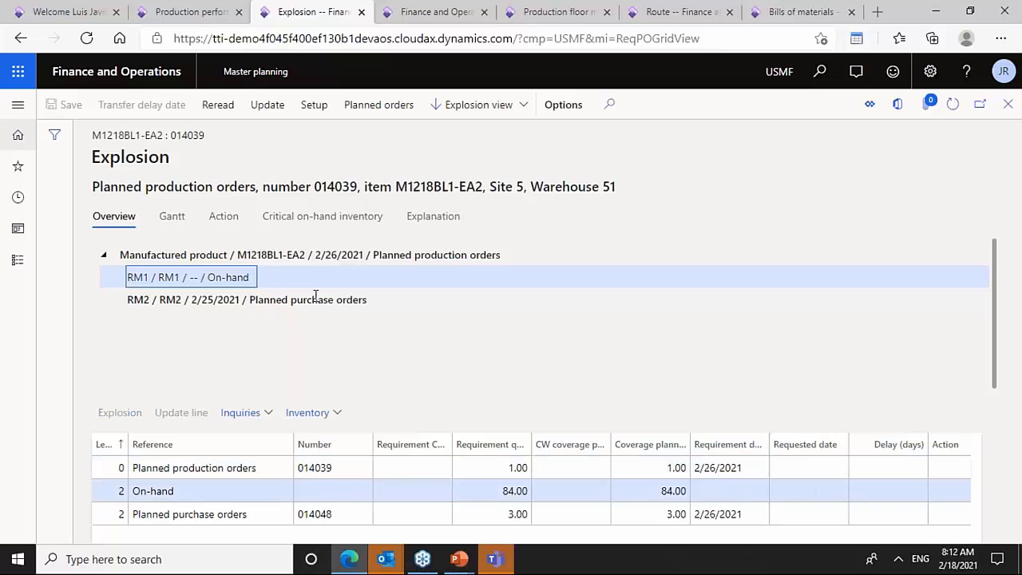
click(349, 307)
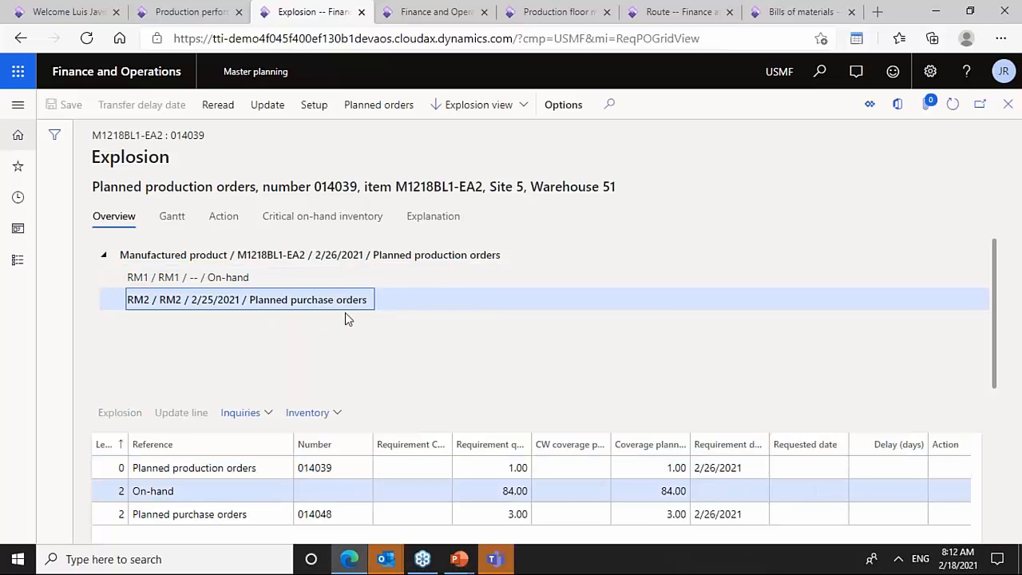
click(303, 282)
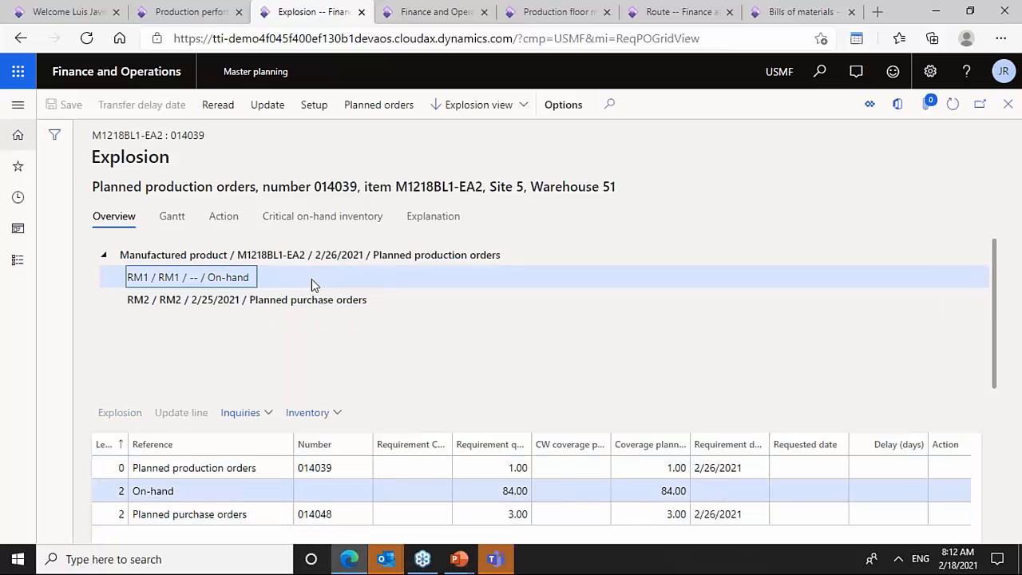
click(324, 304)
click(383, 255)
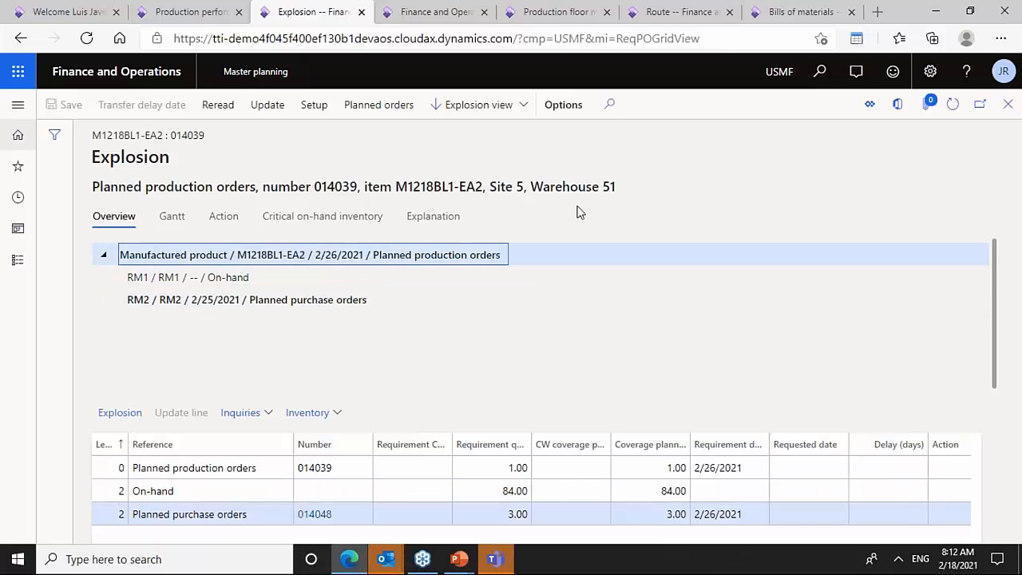
drag(997, 292, 995, 410)
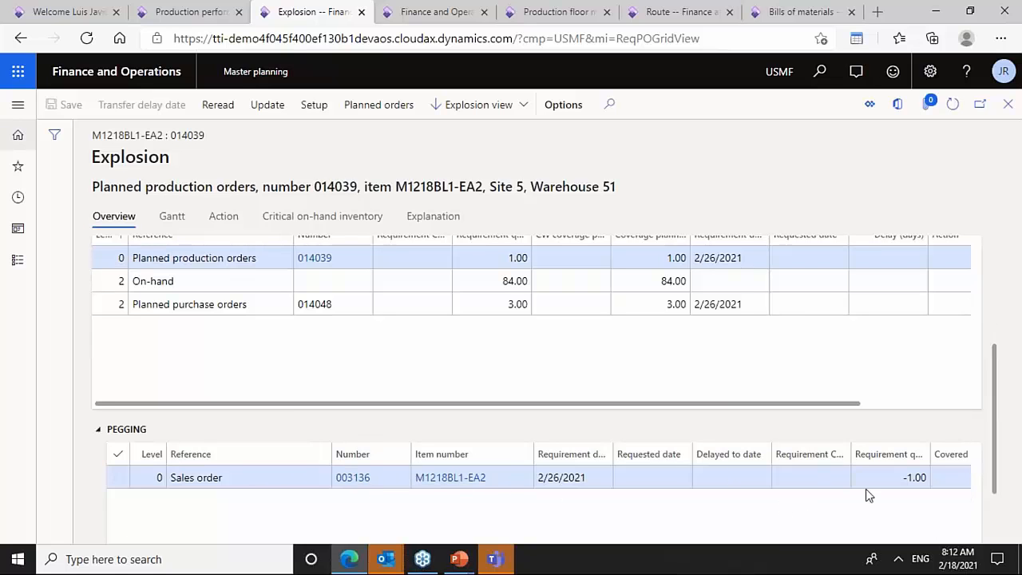
drag(997, 488, 985, 376)
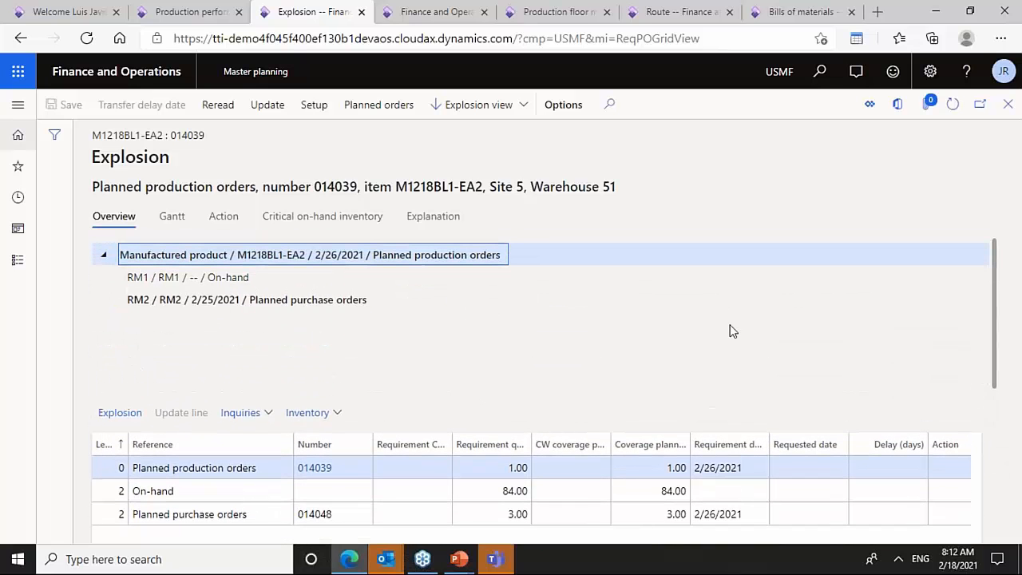
- Review the order's critical on-hand inventory for each item, return to the overview, and close the explosion
click(347, 220)
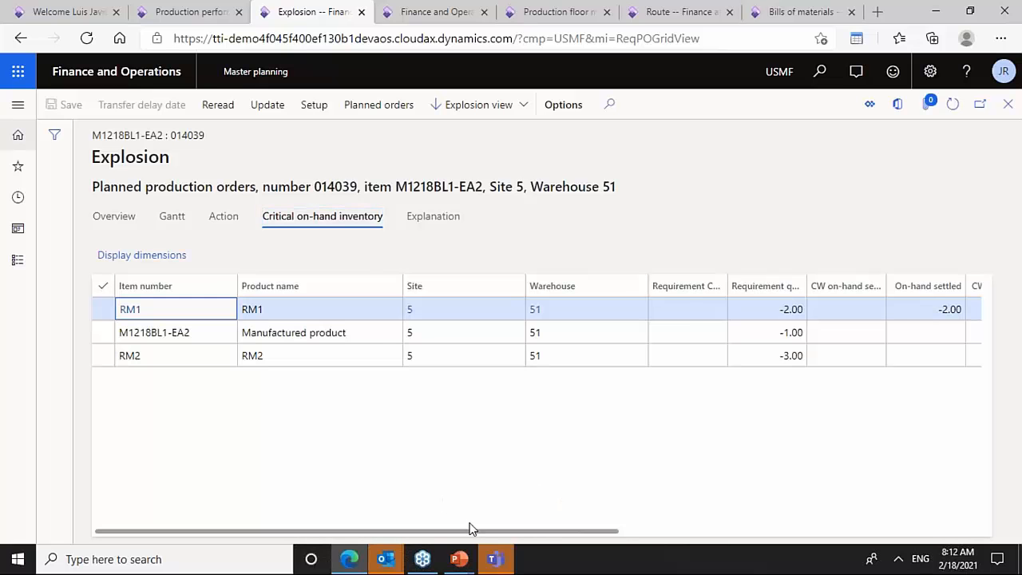
drag(468, 530, 561, 519)
click(755, 314)
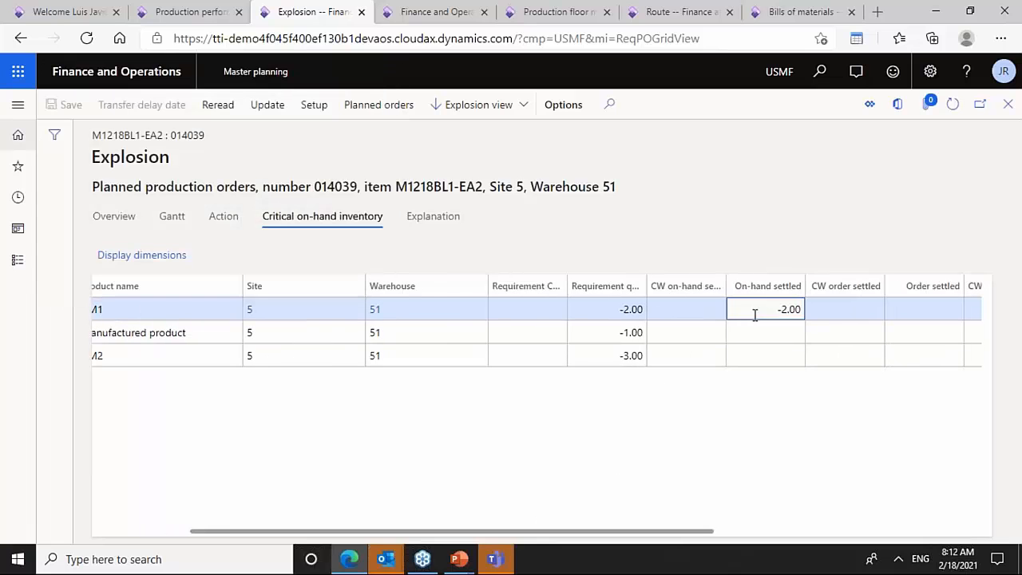
click(779, 361)
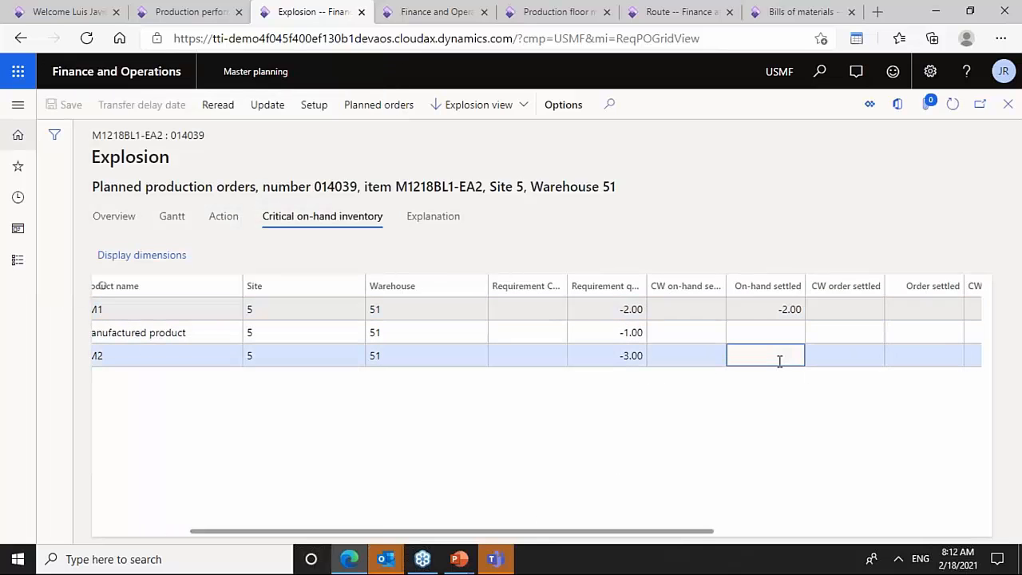
click(116, 218)
click(286, 302)
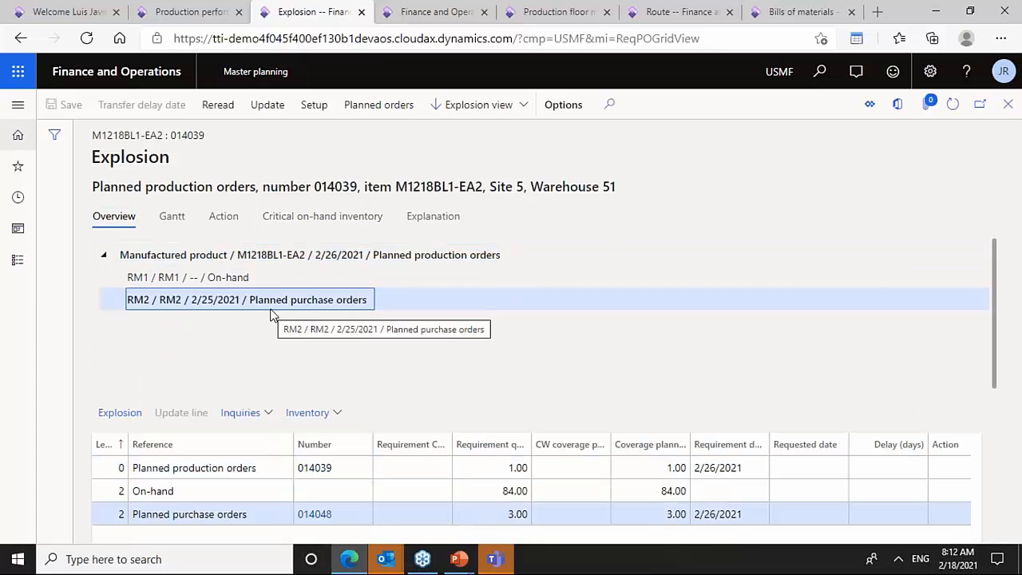
click(1008, 105)
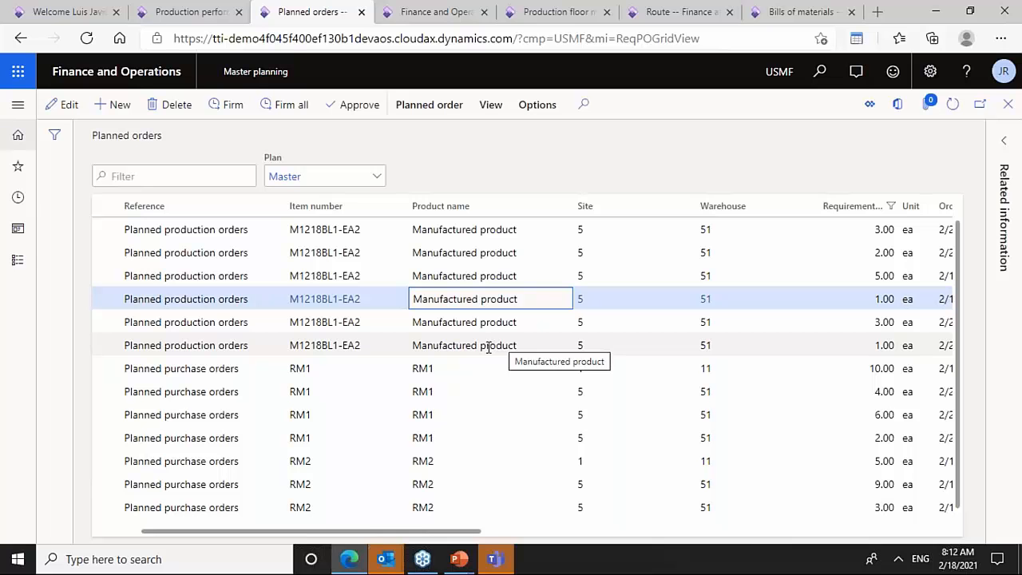
- Open the multilevel pegging of planned production order 014038 in upstream view, review its pegging, and close it
click(454, 276)
click(486, 107)
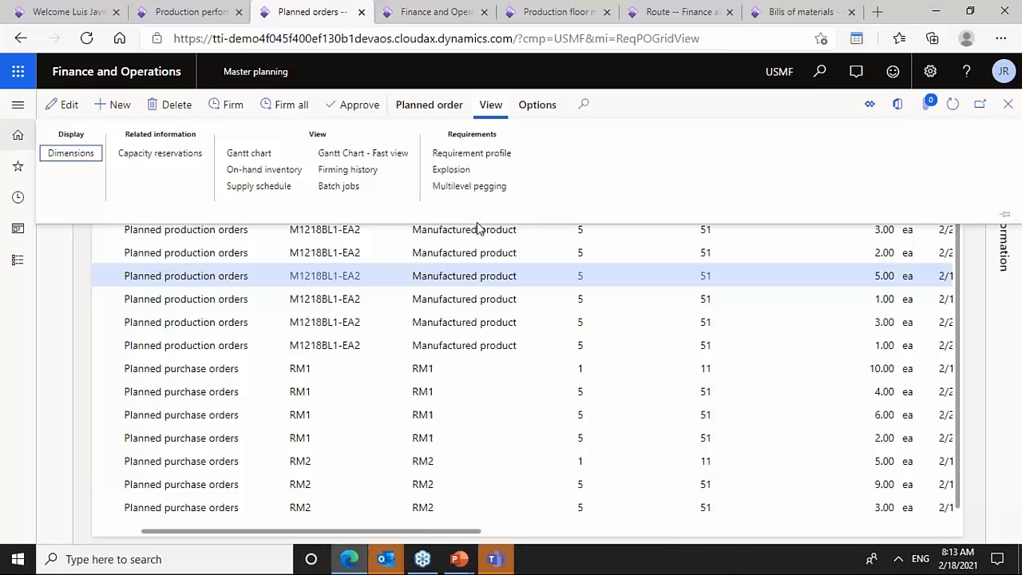
click(454, 186)
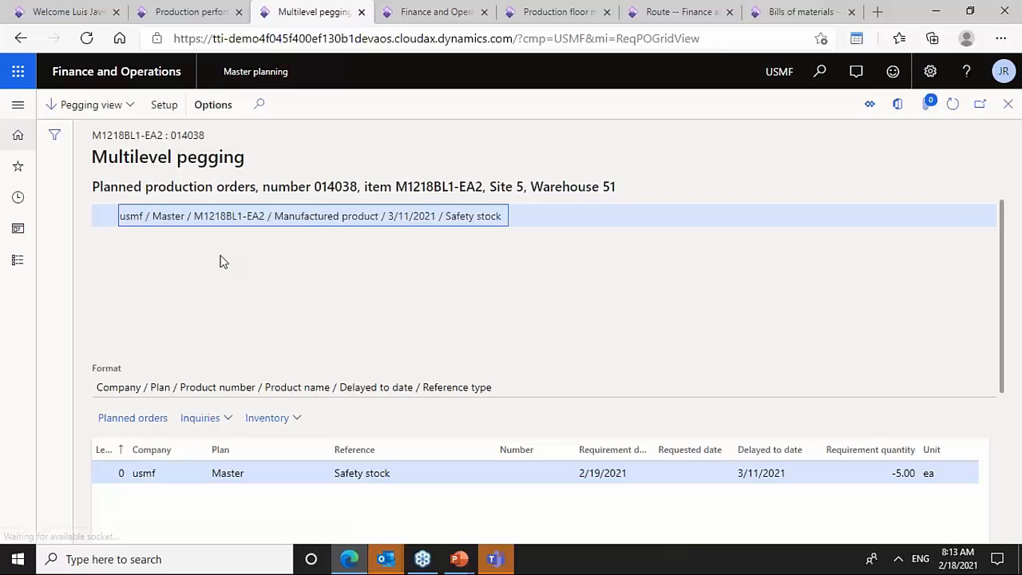
click(109, 105)
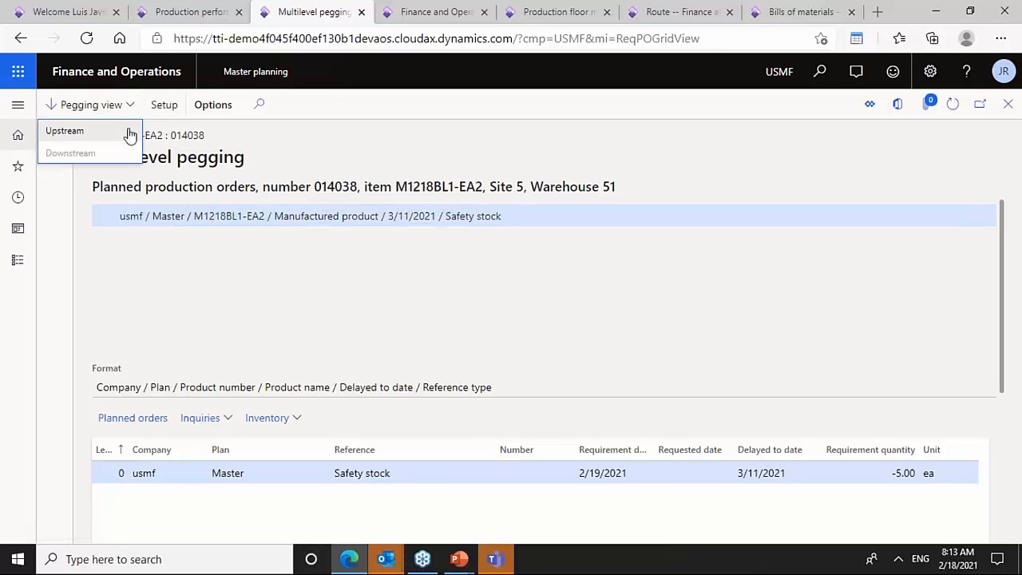
click(68, 130)
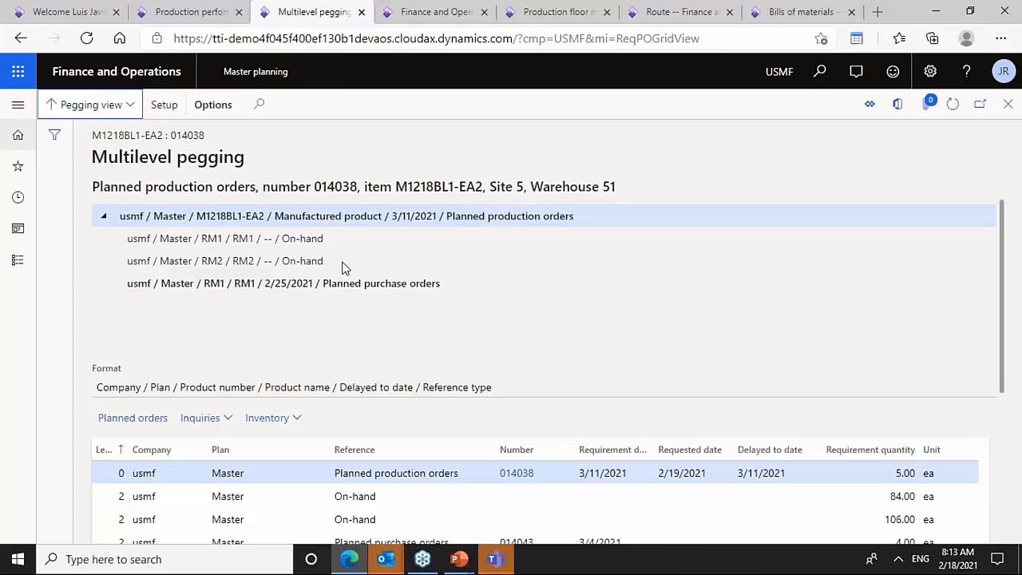
drag(1013, 342, 1011, 509)
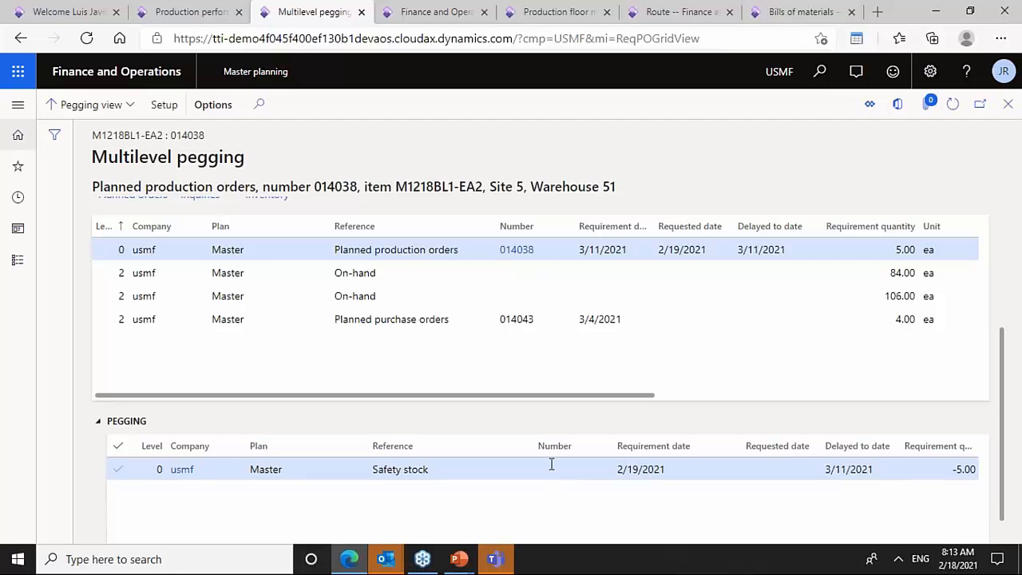
click(455, 472)
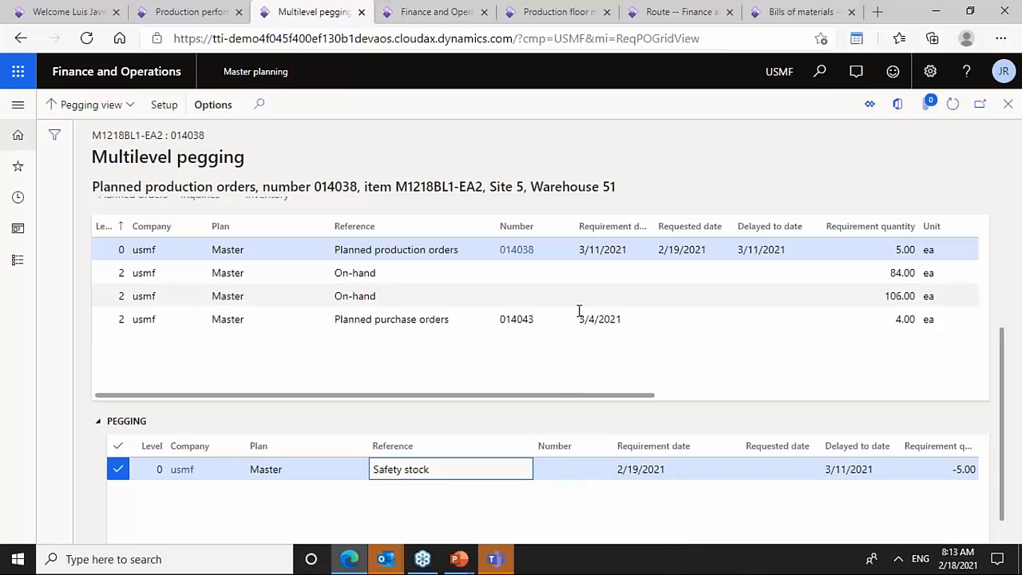
key(Escape)
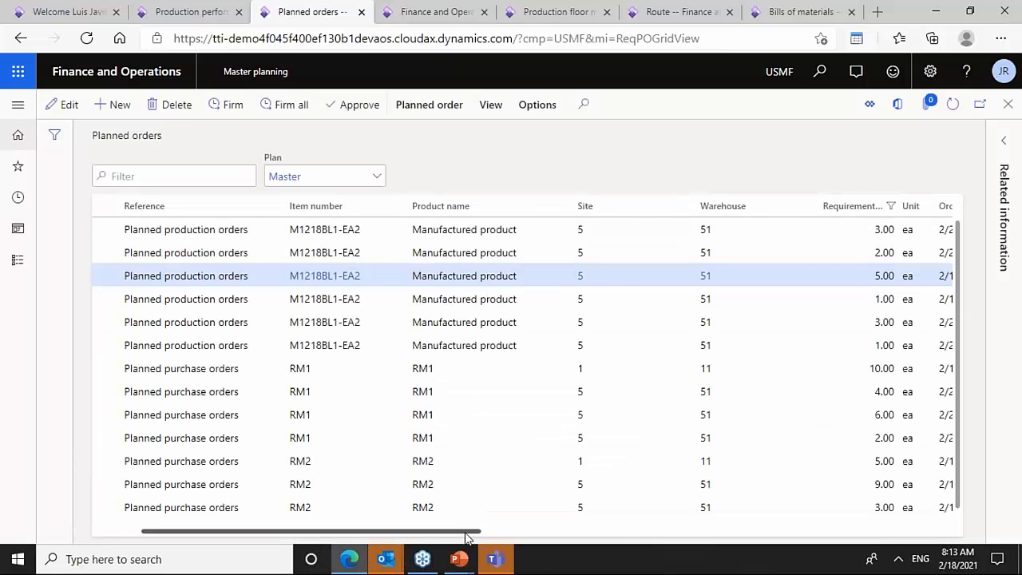
- Scroll across the planned orders and examine their order, delivery and requested dates, delays and actions
drag(468, 533, 380, 533)
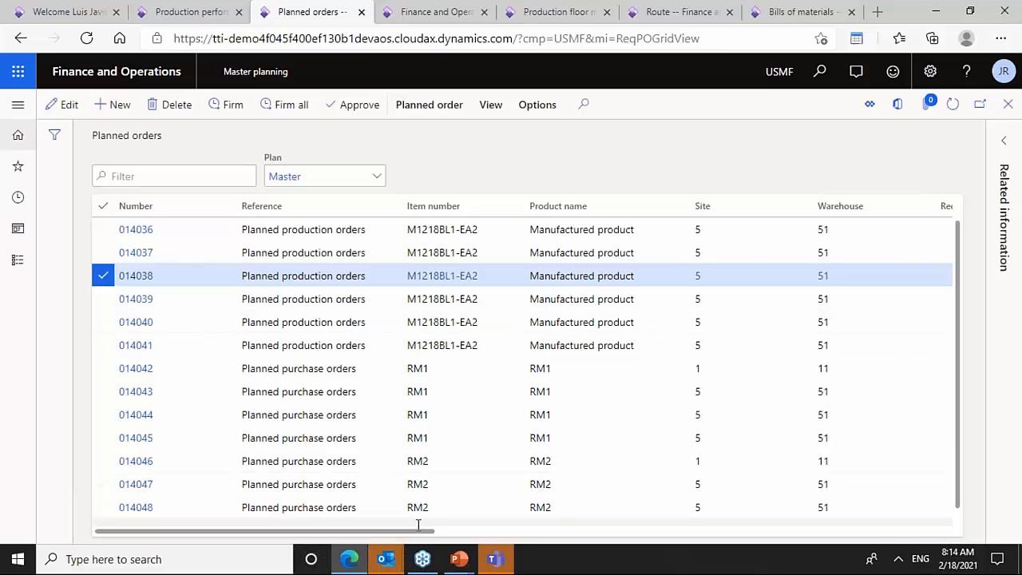
drag(419, 531, 649, 532)
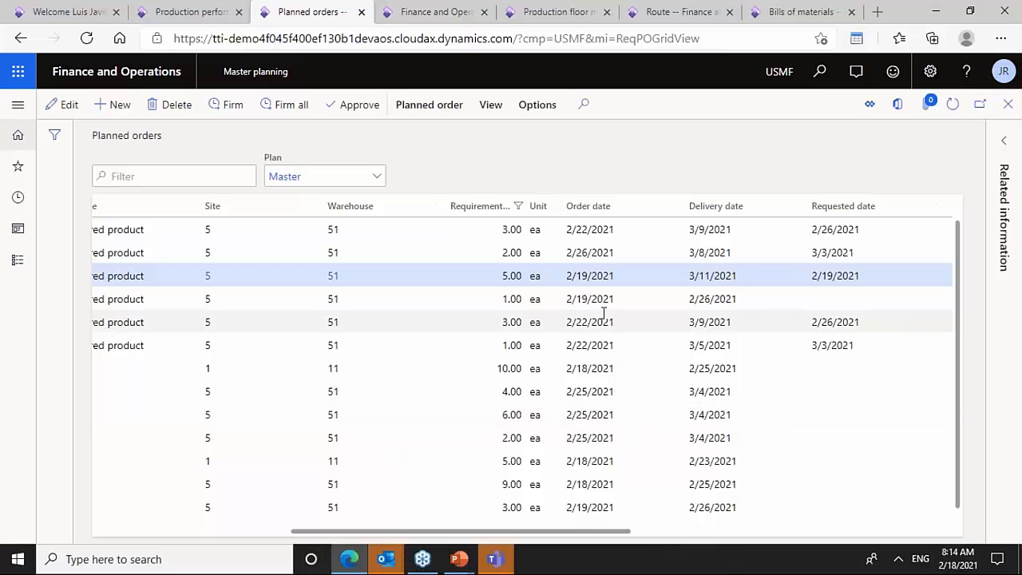
click(605, 320)
click(692, 298)
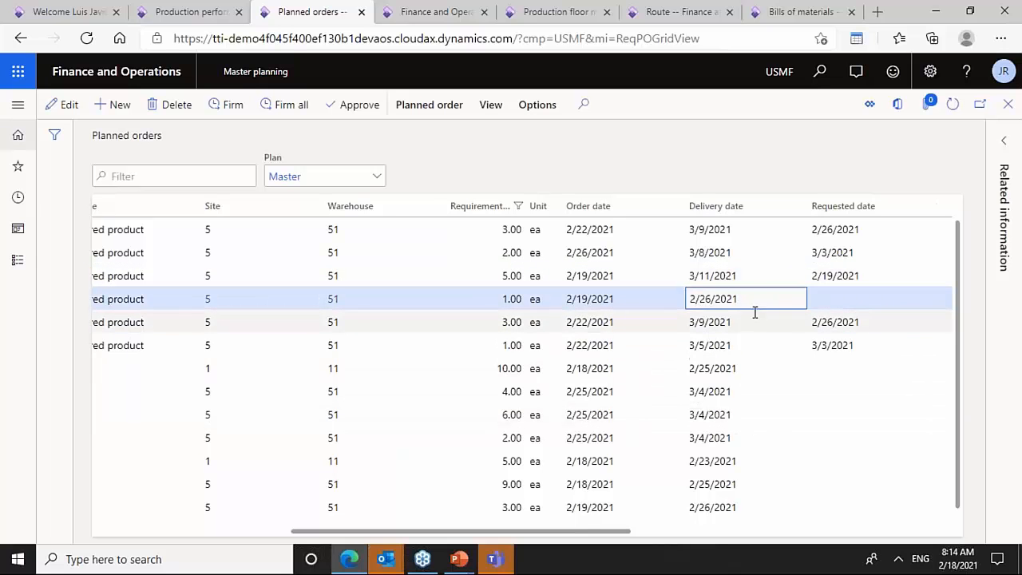
drag(748, 299, 664, 360)
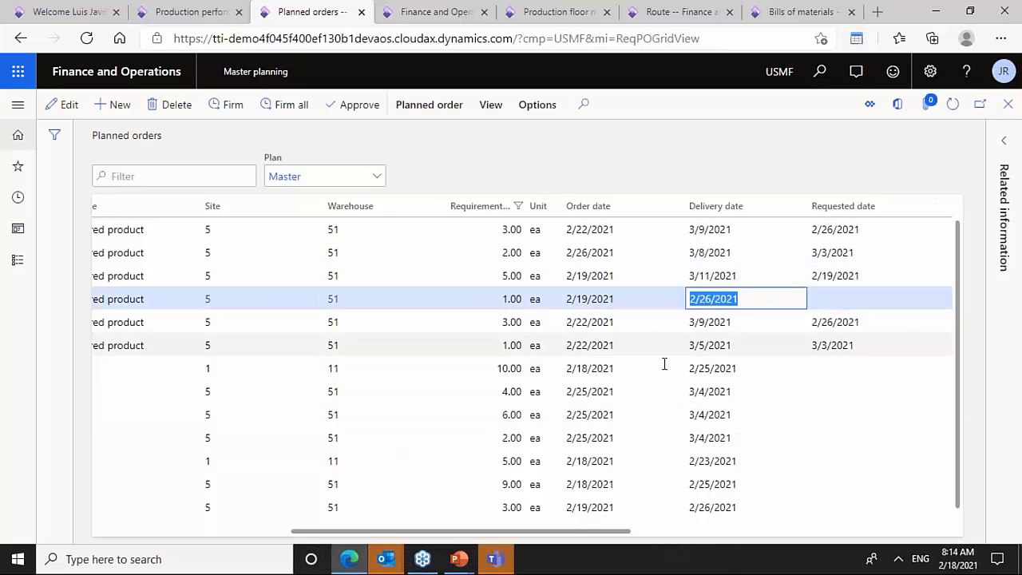
drag(607, 533, 700, 536)
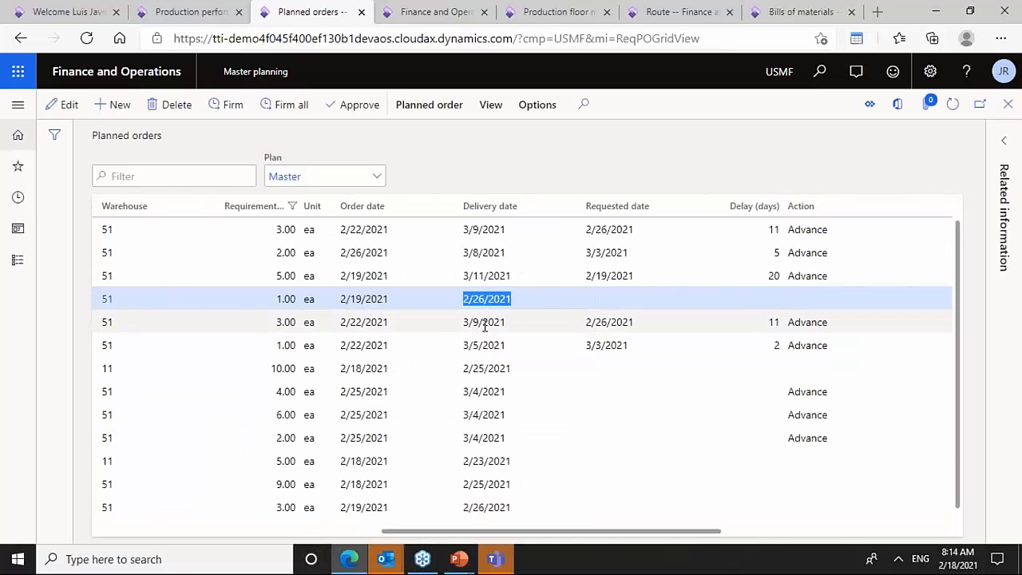
click(610, 303)
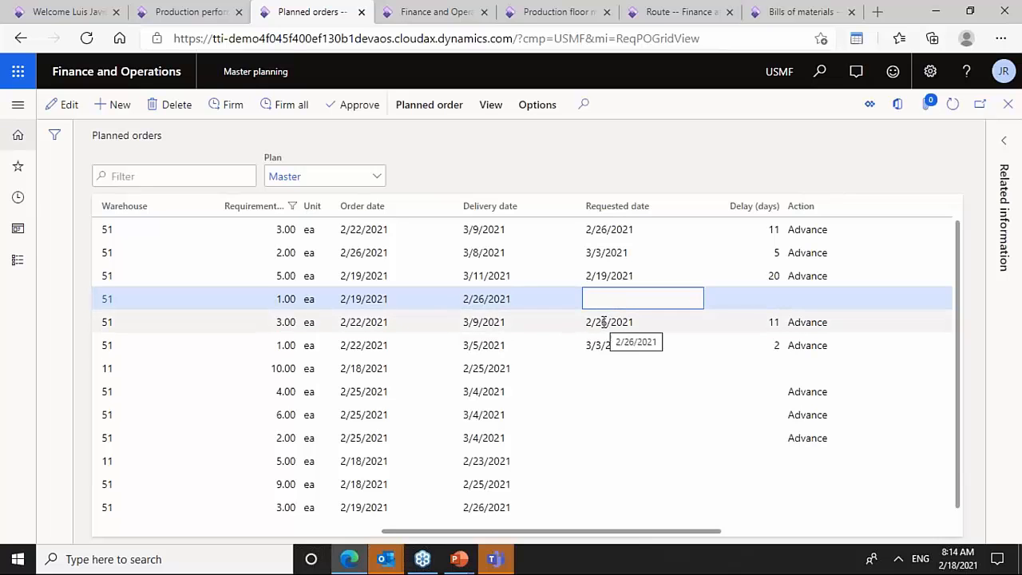
click(606, 323)
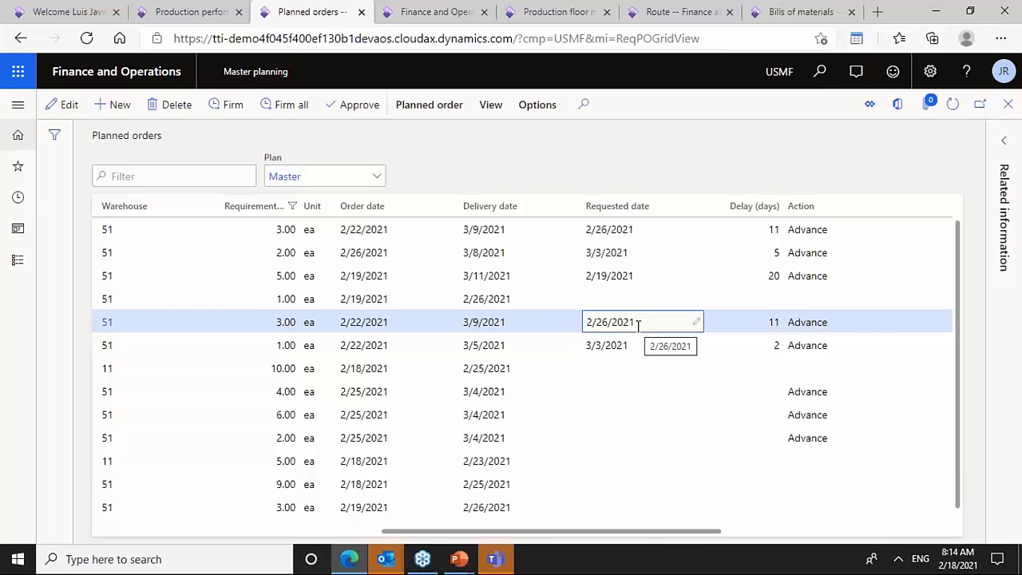
click(759, 323)
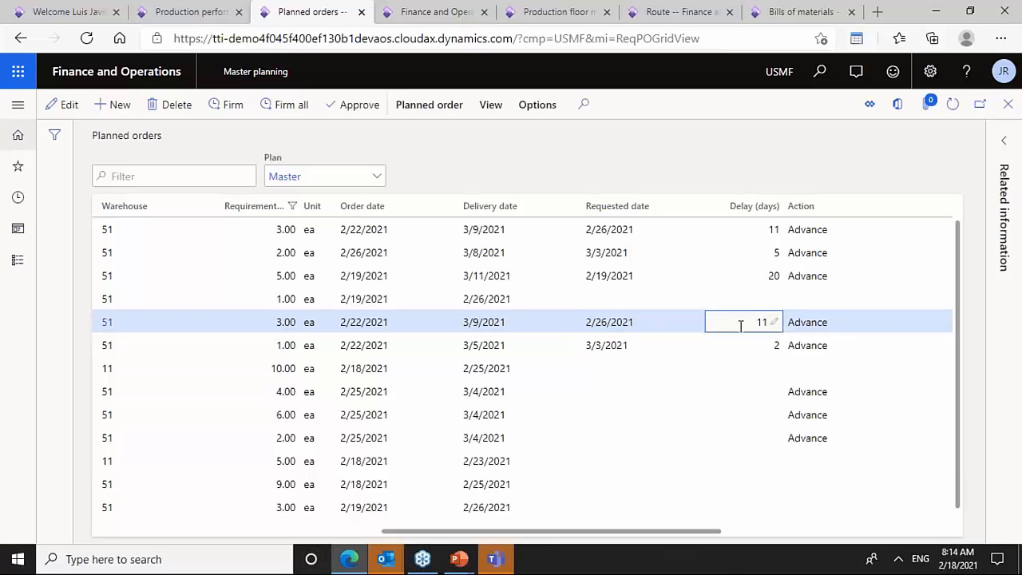
click(515, 323)
drag(515, 323, 464, 323)
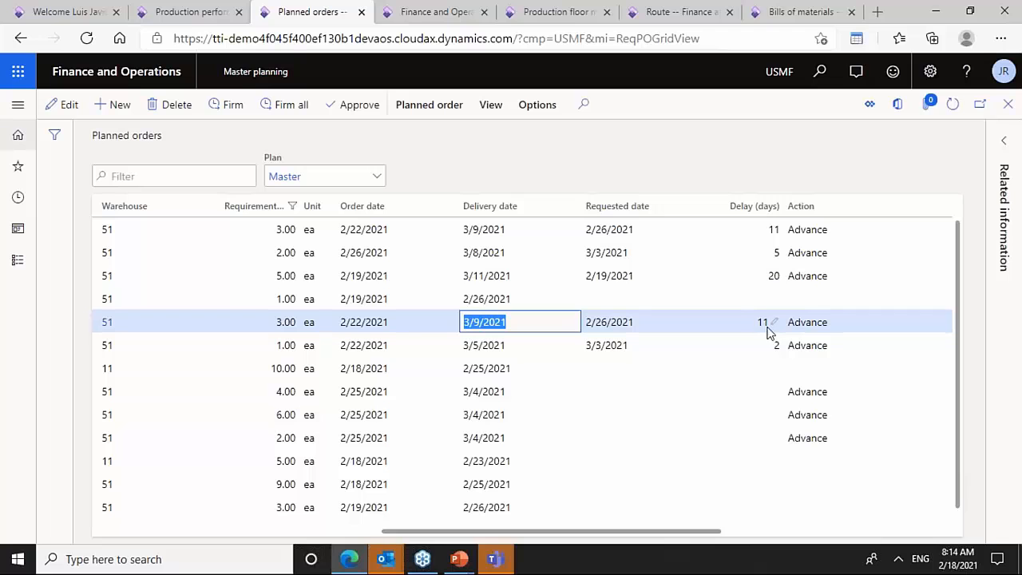
click(511, 322)
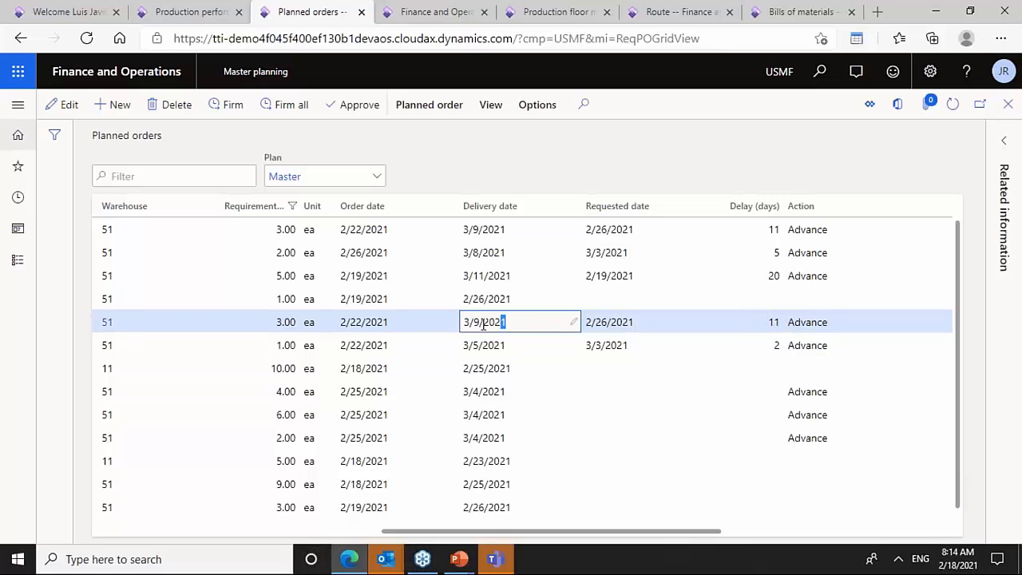
drag(505, 322, 455, 324)
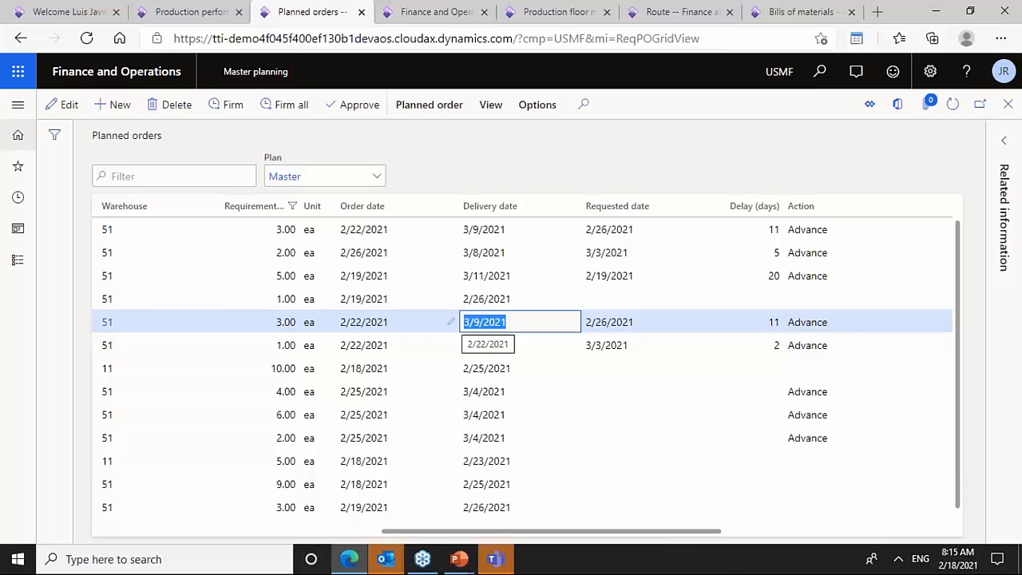
- Open the explosion of planned production order 014040, view planned purchase order 014044's details, then close both
click(489, 108)
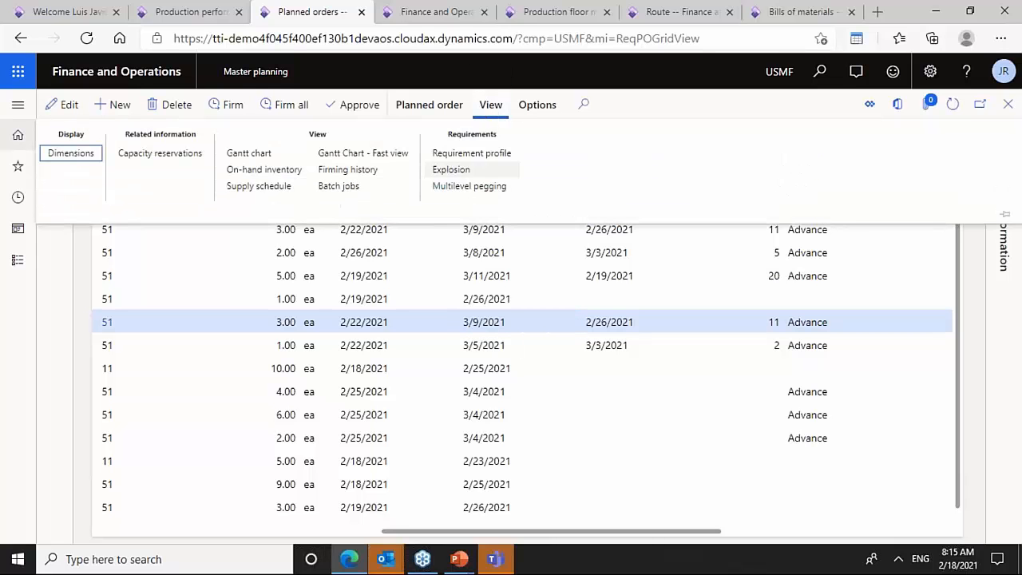
click(452, 170)
click(355, 298)
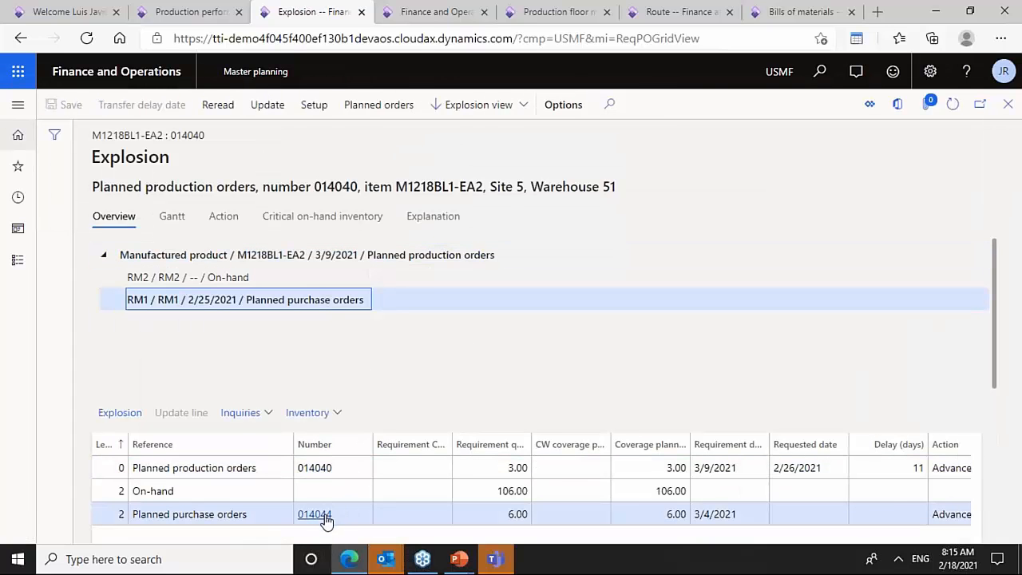
mouse_move(323, 521)
click(323, 516)
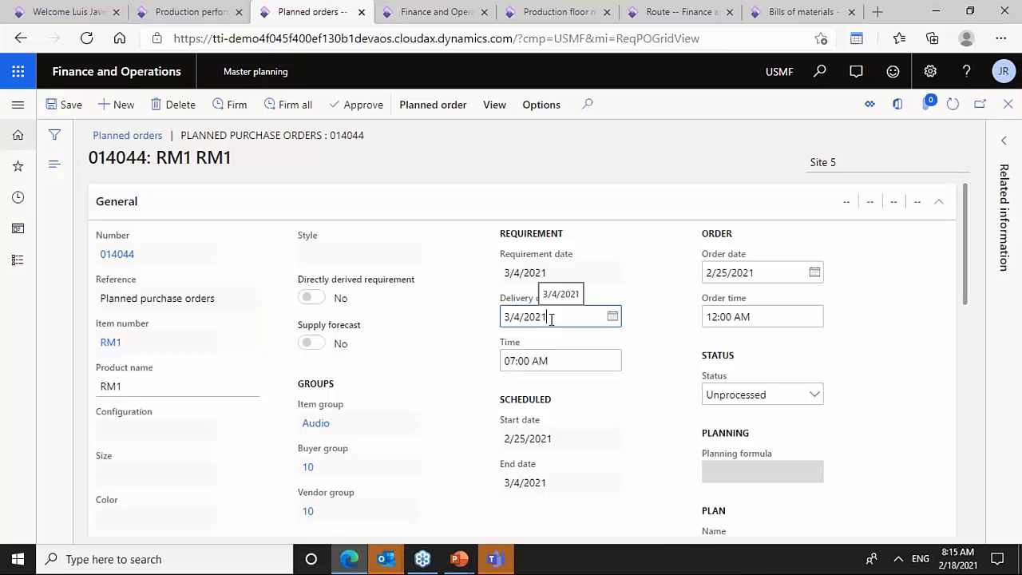
key(Escape)
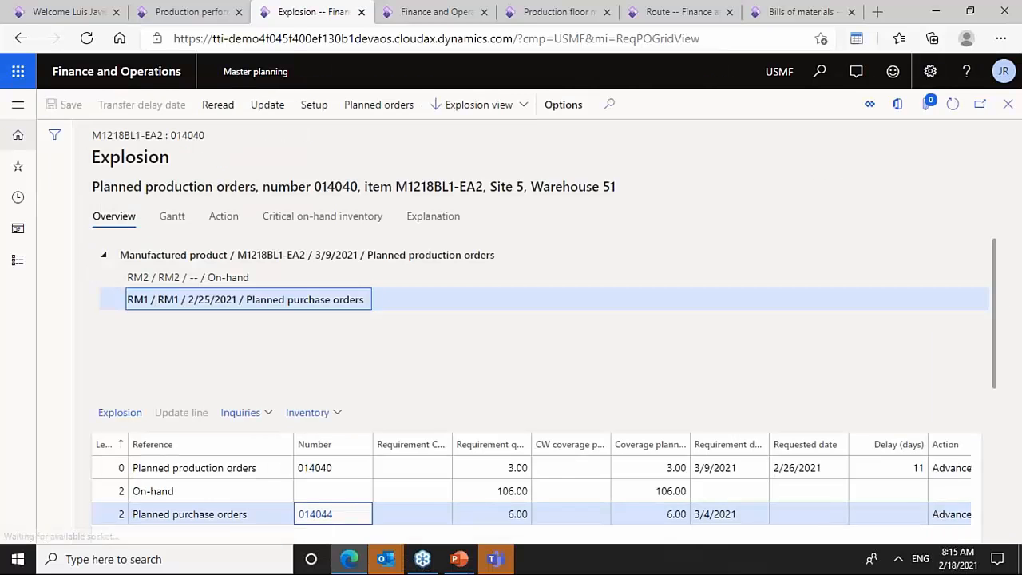
key(Escape)
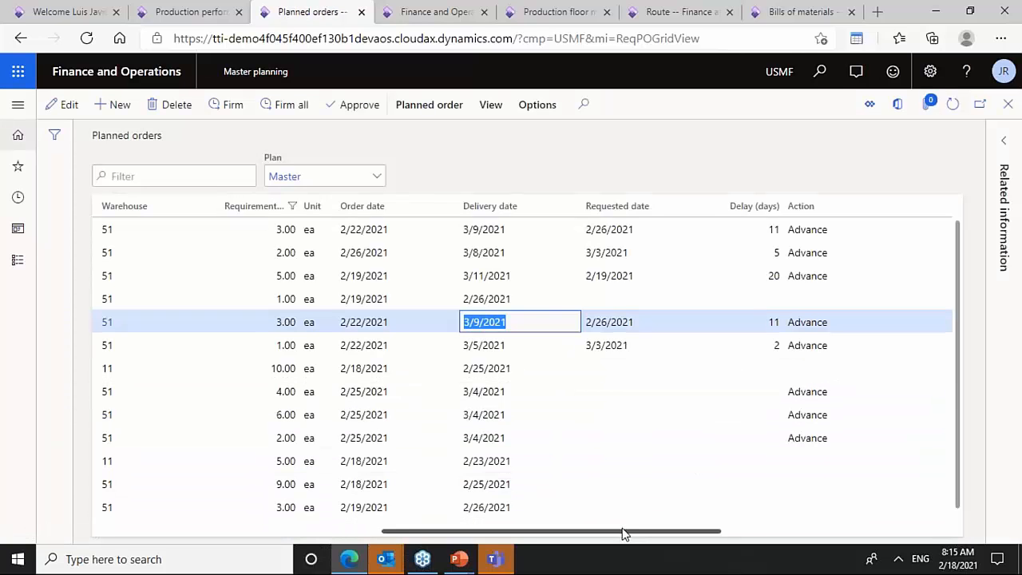
- Switch to the master planning workspace browser tab
drag(622, 533, 569, 545)
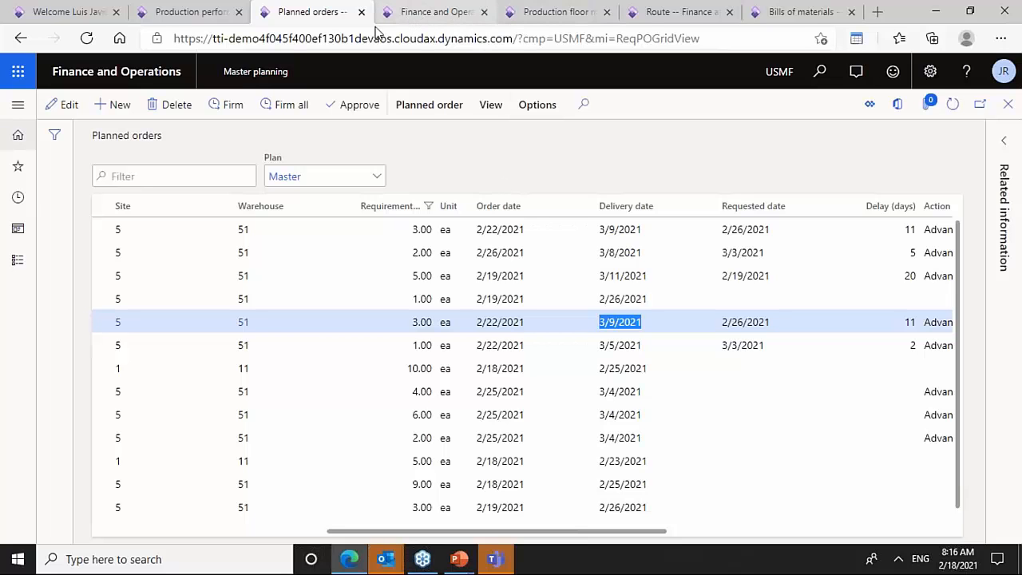
click(423, 13)
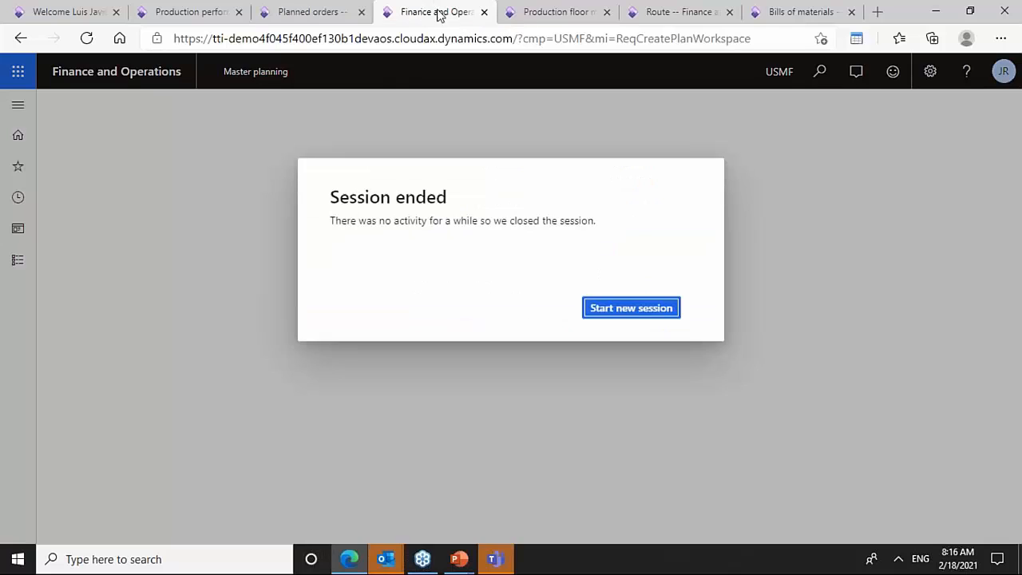
- Start a new session and switch to the planned orders browser tab
click(655, 308)
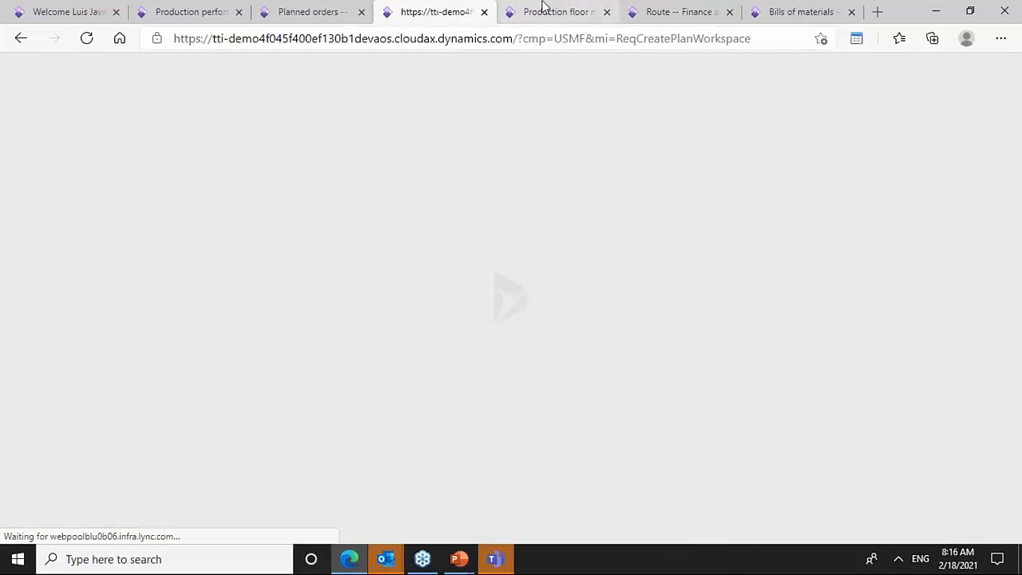
click(543, 9)
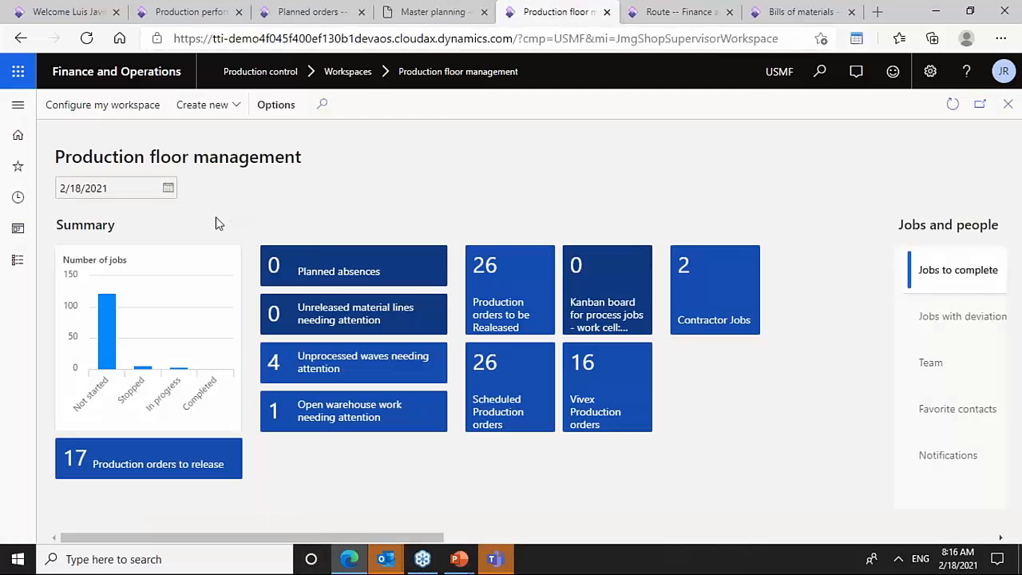
click(275, 12)
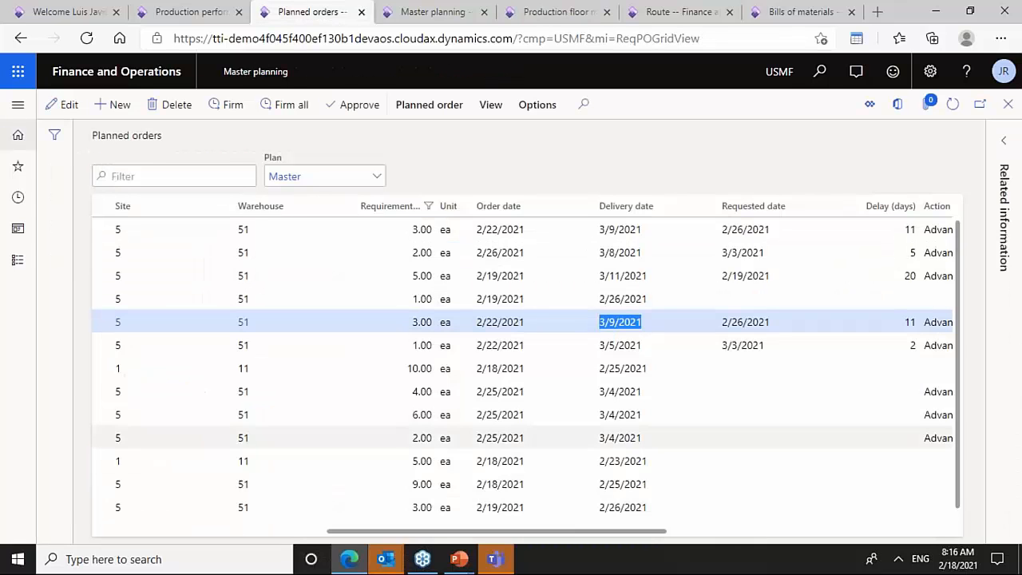
- Try to group planned purchase orders 014042 through 014046 into one order
drag(383, 537, 140, 533)
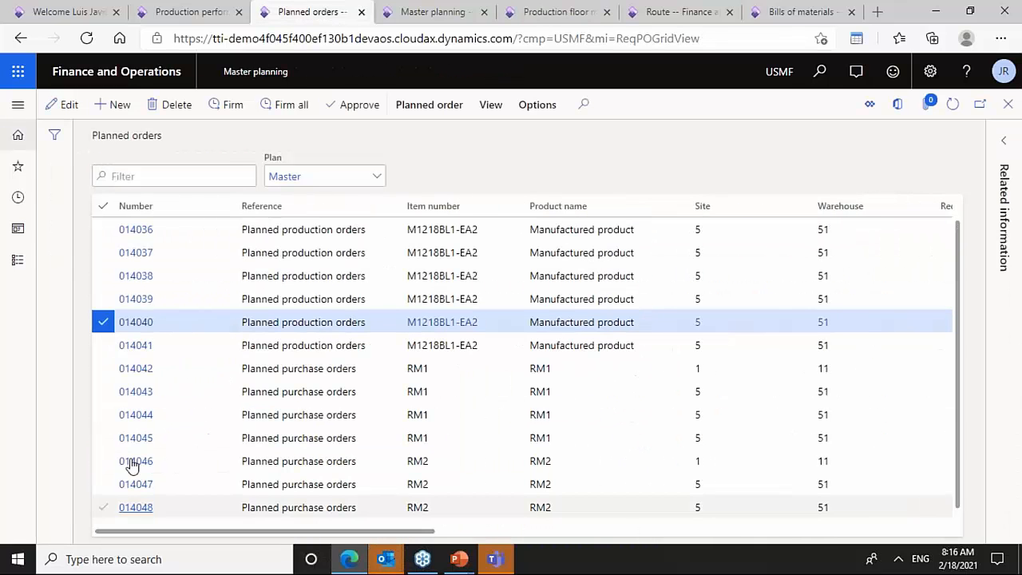
click(97, 372)
click(98, 329)
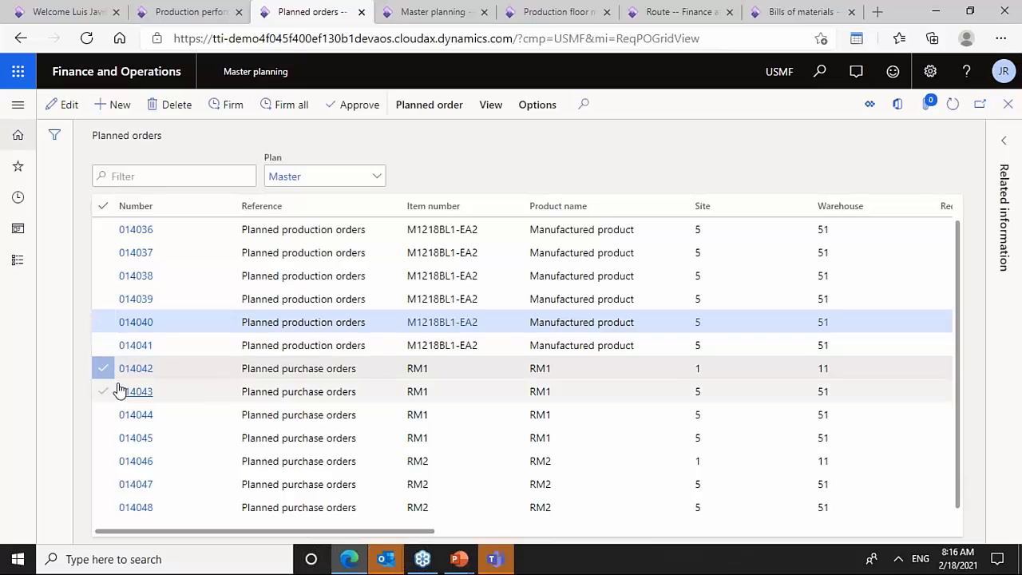
click(106, 391)
click(105, 415)
click(106, 438)
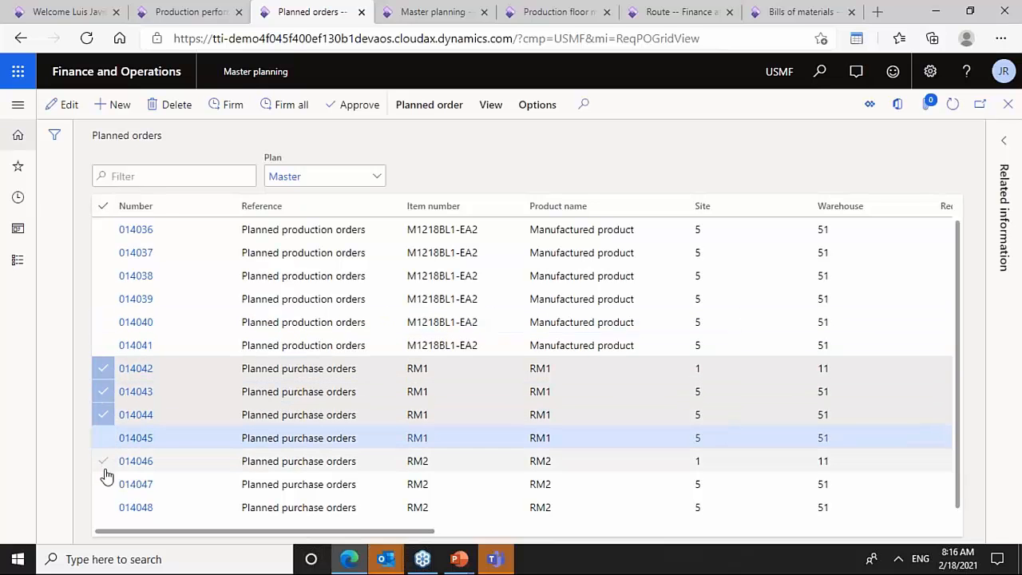
click(104, 463)
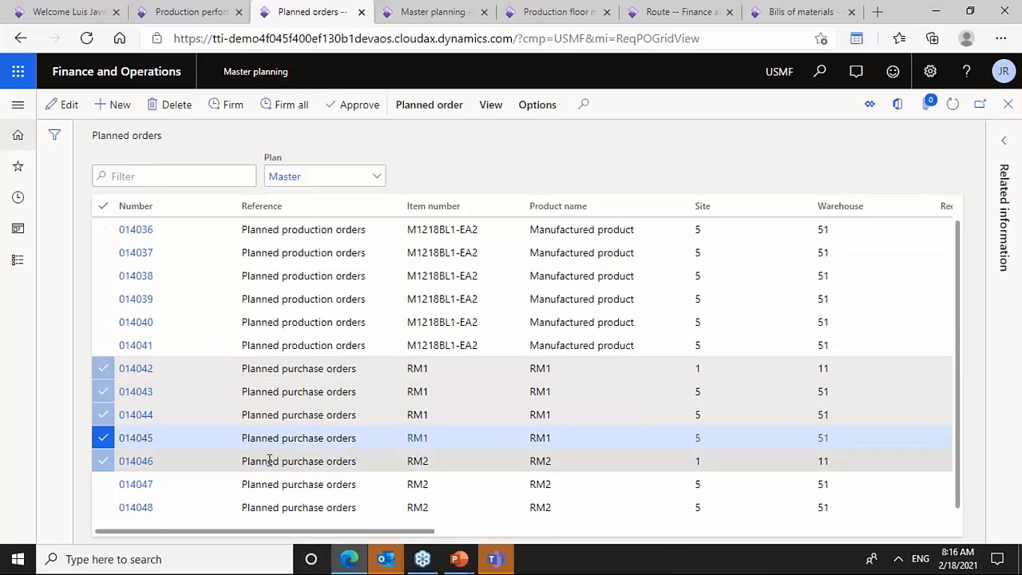
click(105, 461)
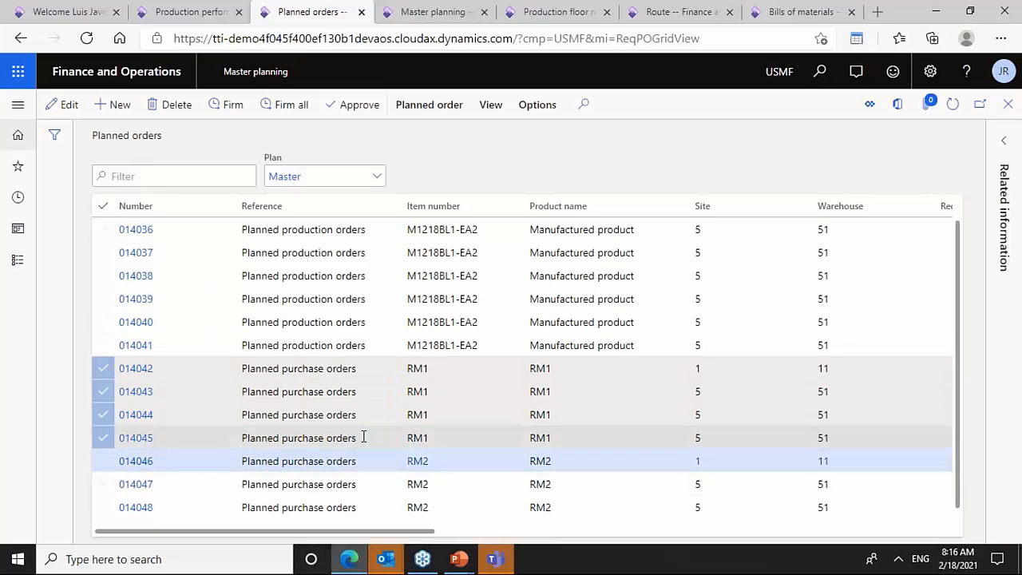
click(434, 109)
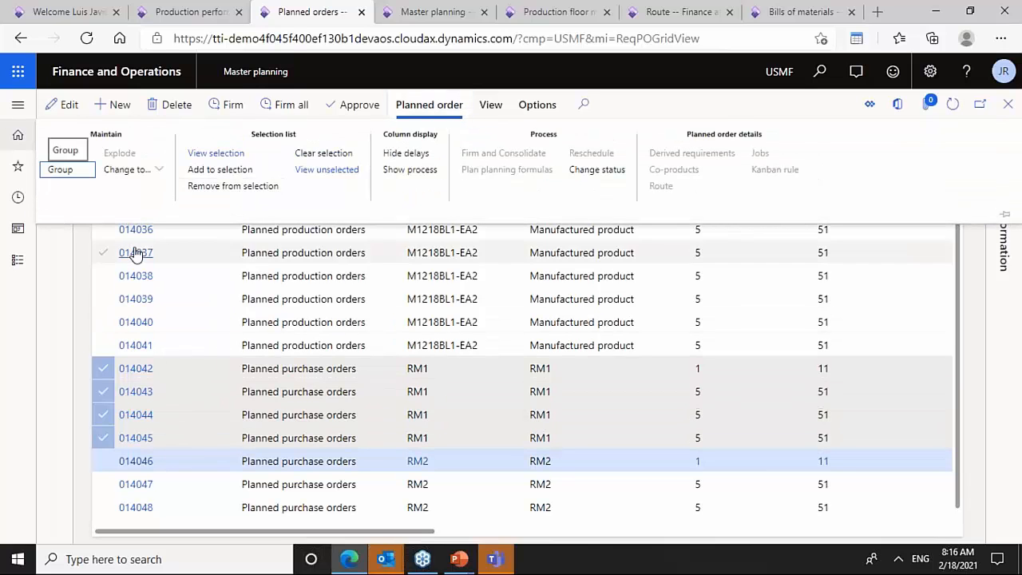
click(74, 172)
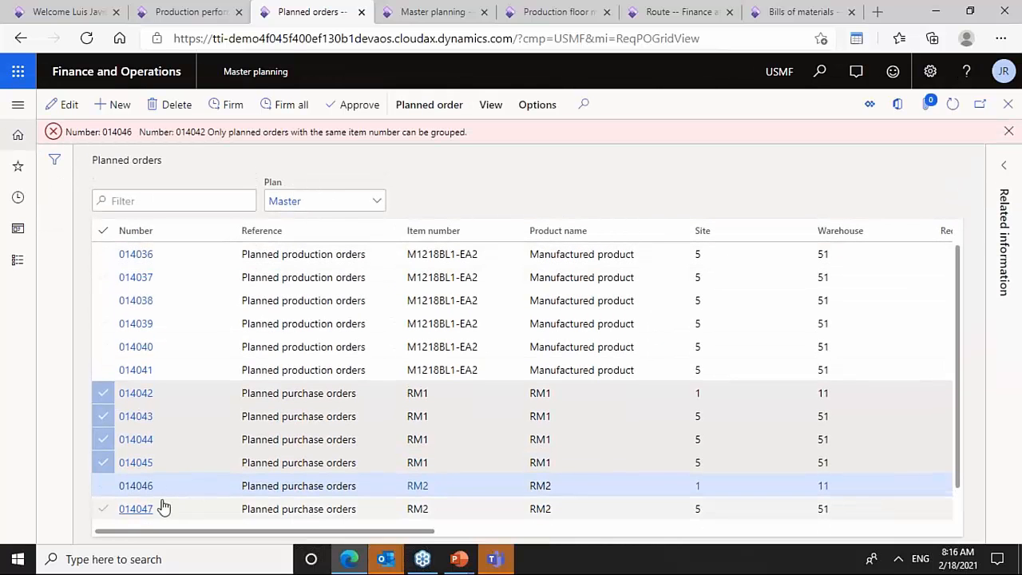
- Clear the selection and group RM1 planned purchase orders 014043, 014044 and 014045
click(101, 235)
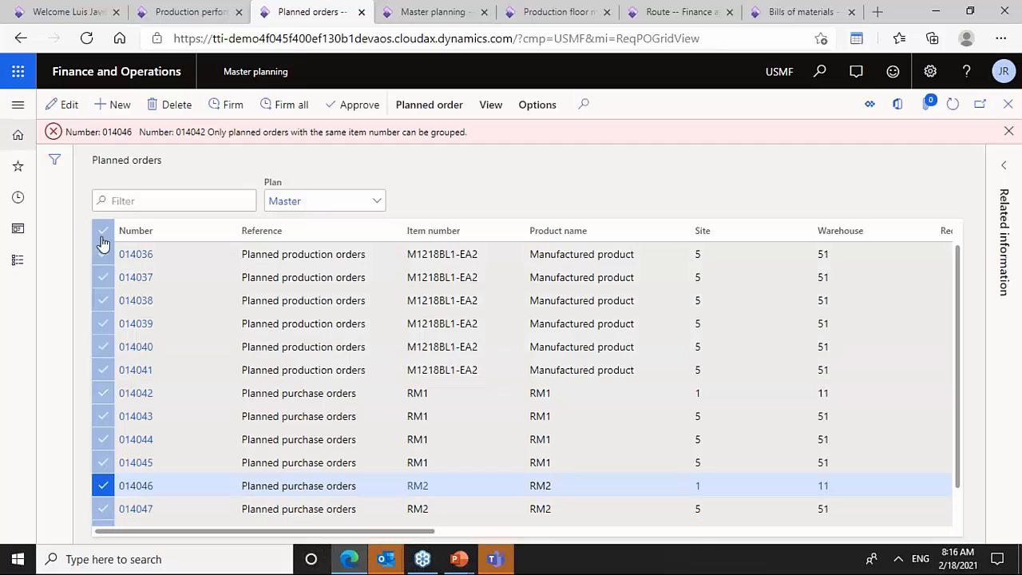
click(102, 235)
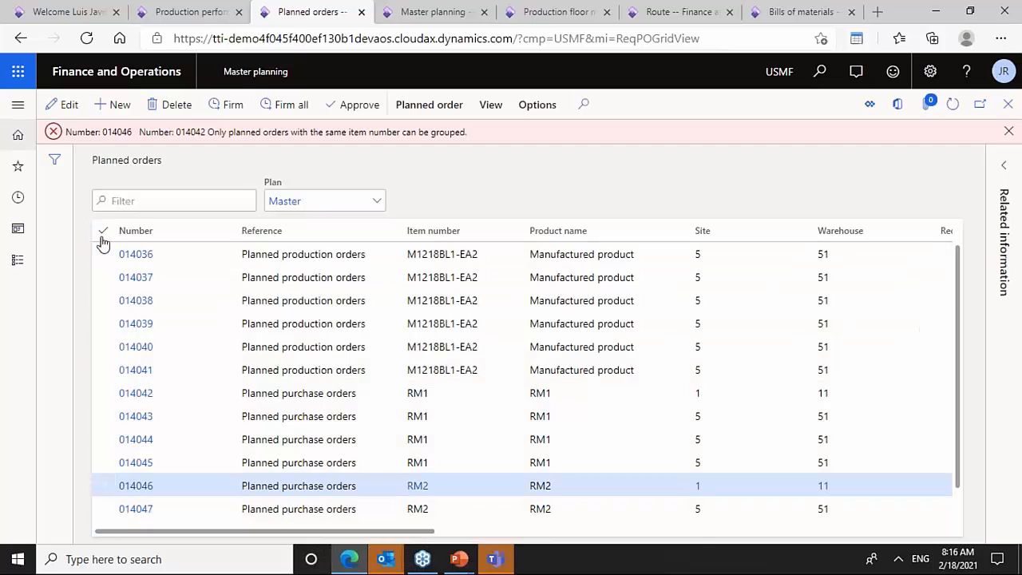
click(103, 416)
click(103, 439)
click(103, 462)
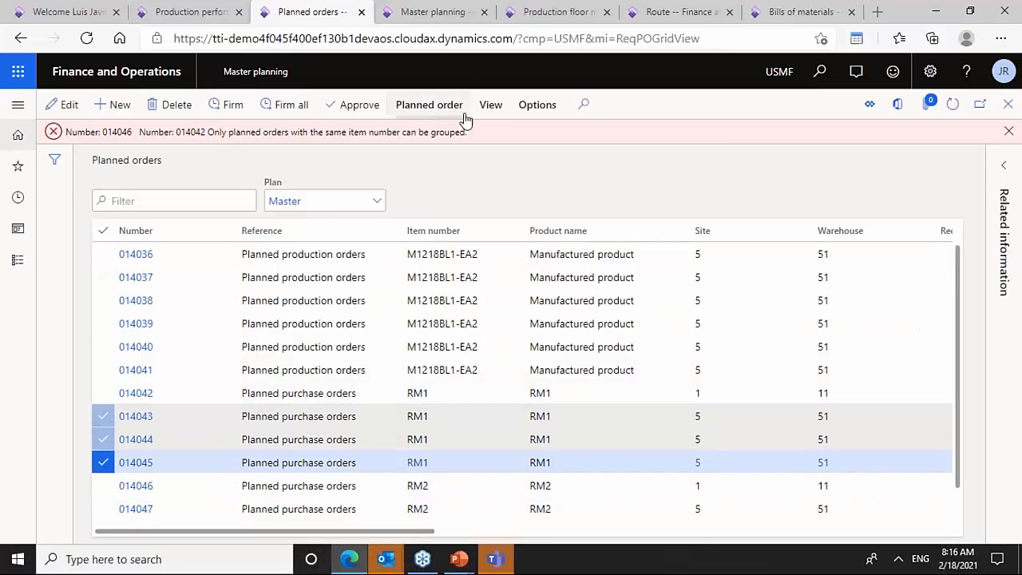
click(429, 106)
click(61, 170)
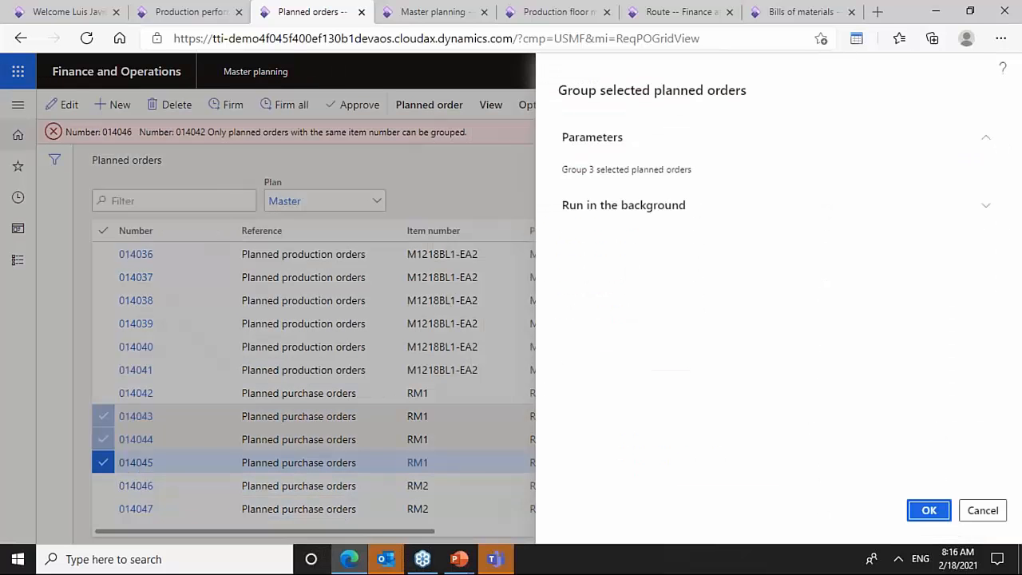
click(923, 512)
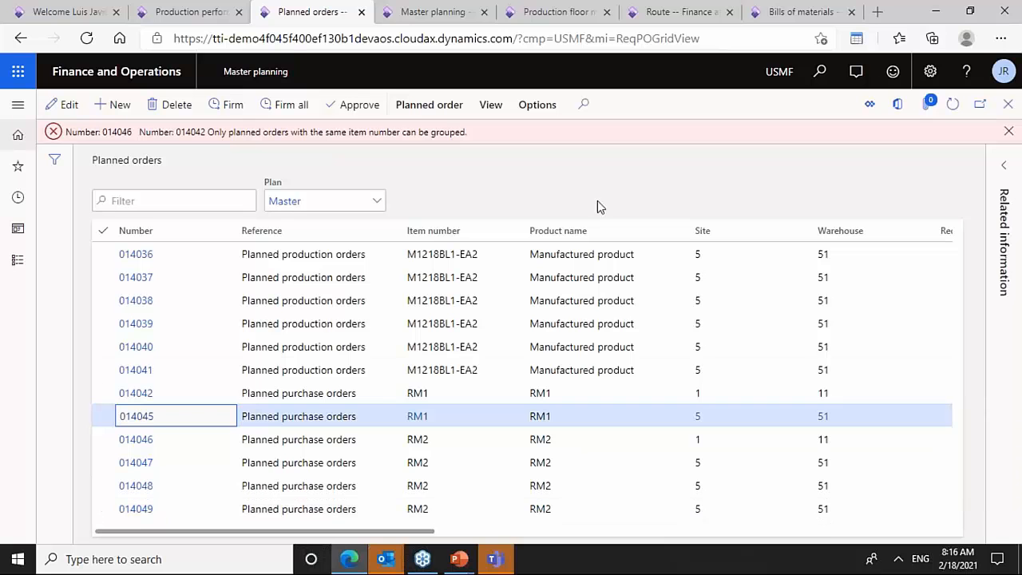
- Firm the grouped planned purchase order 014045 with Standard update marking
click(233, 107)
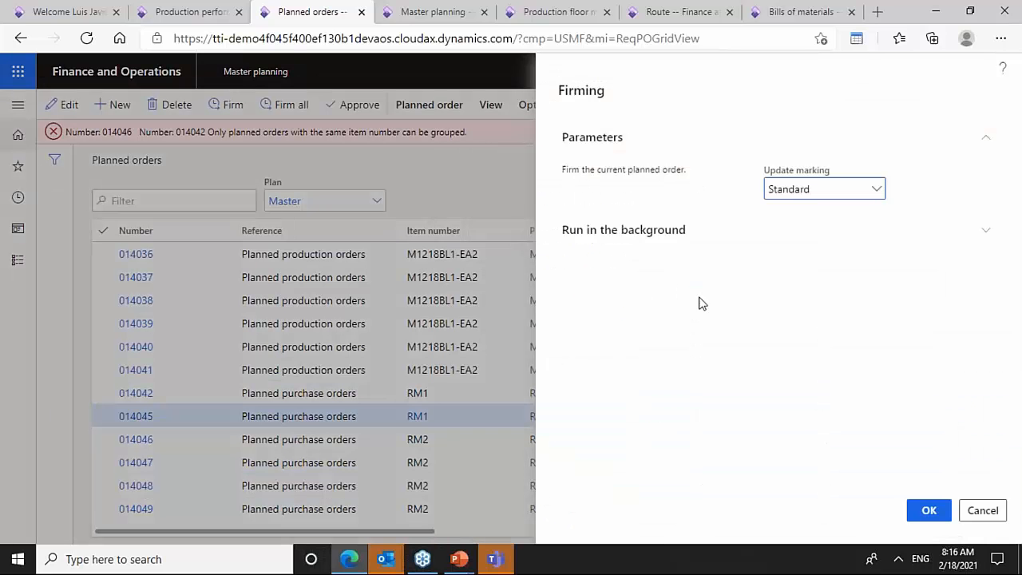
click(926, 514)
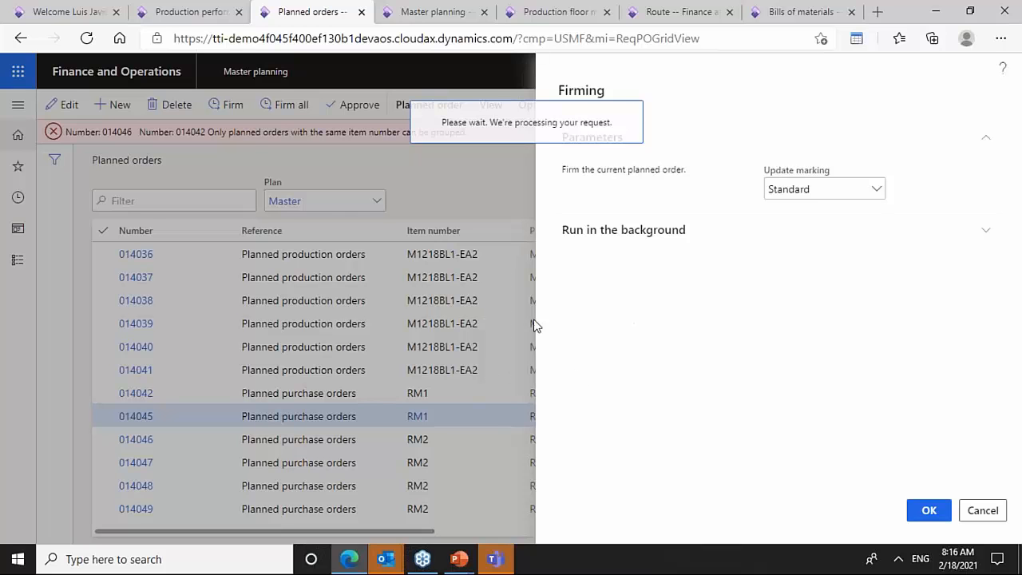
- Set the production floor management workspace date to 4/1/2021
click(444, 13)
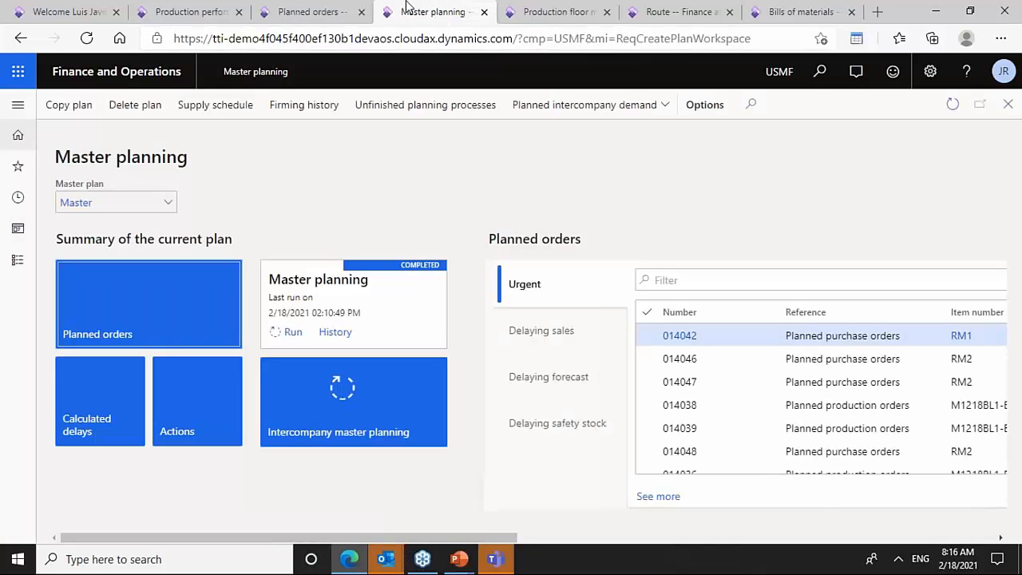
click(322, 10)
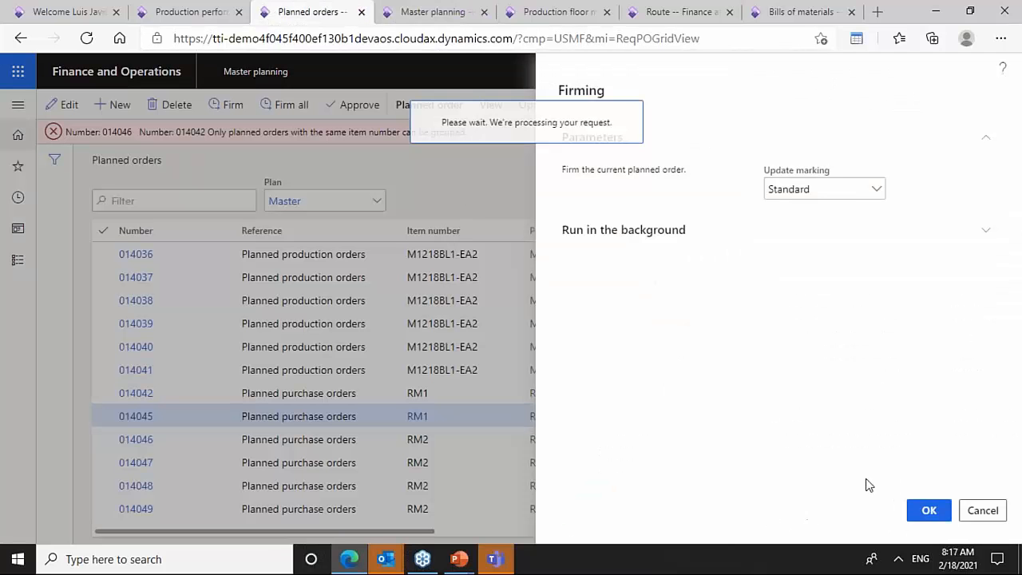
click(429, 8)
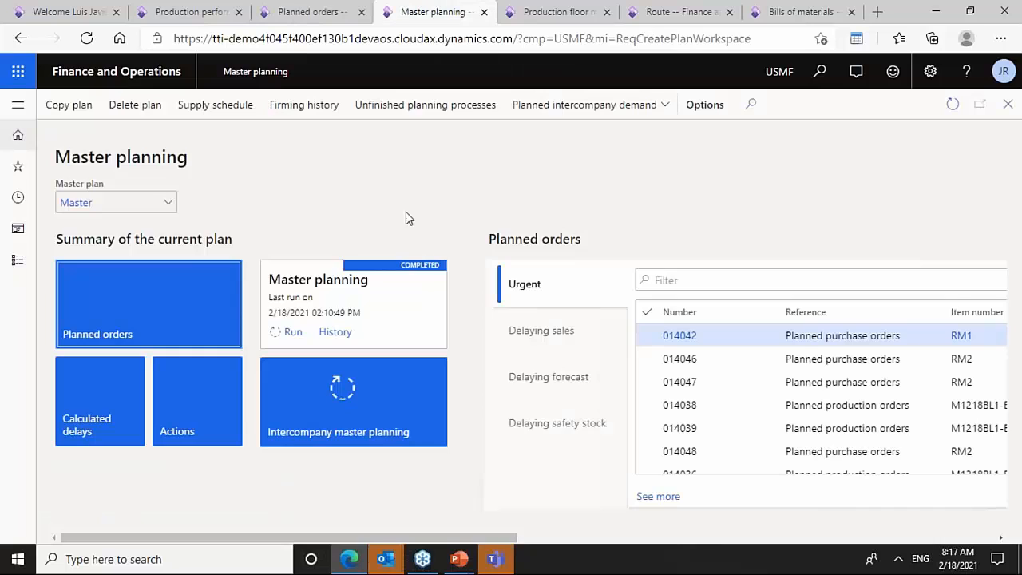
click(557, 12)
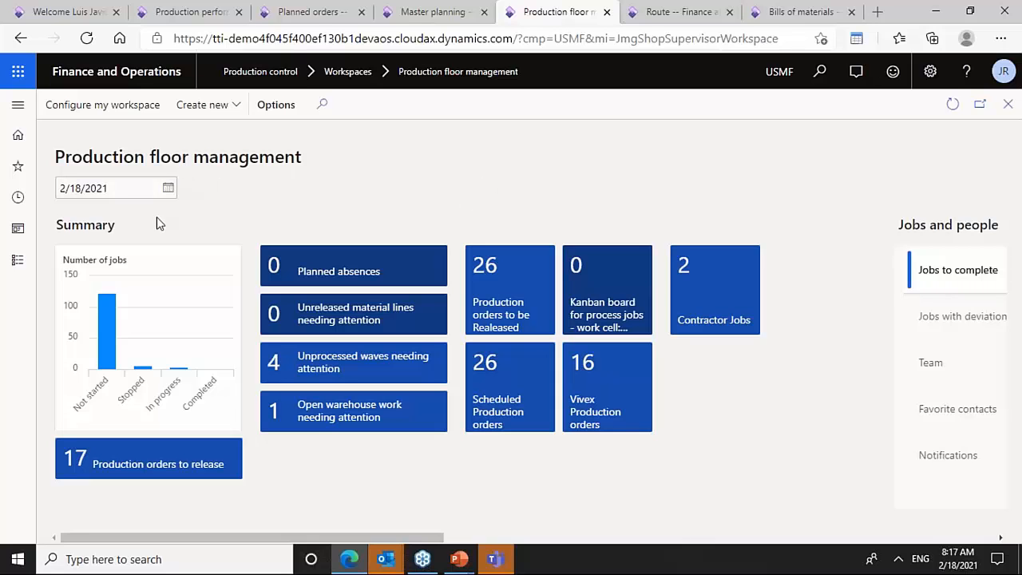
click(173, 193)
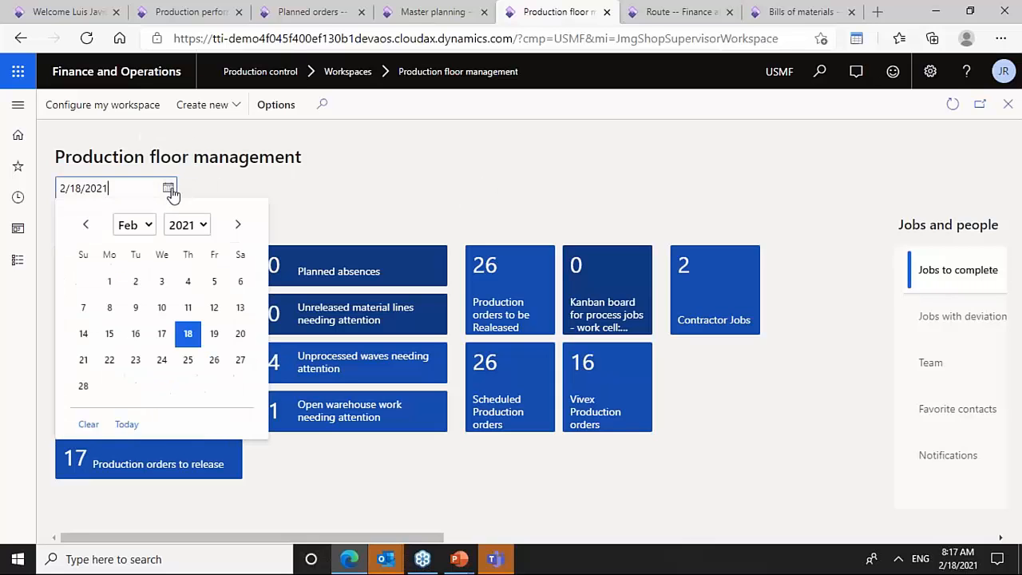
click(241, 227)
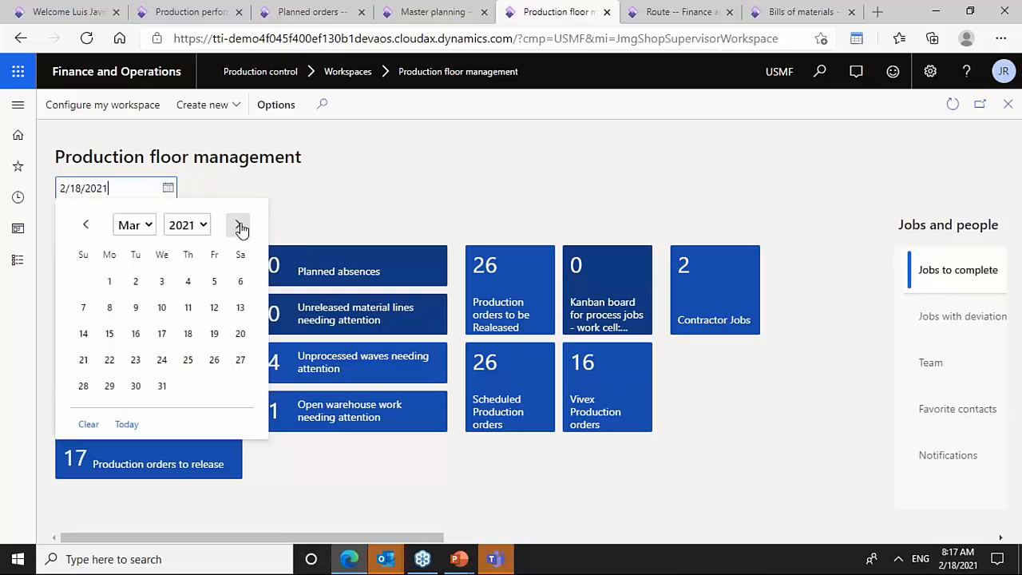
click(240, 227)
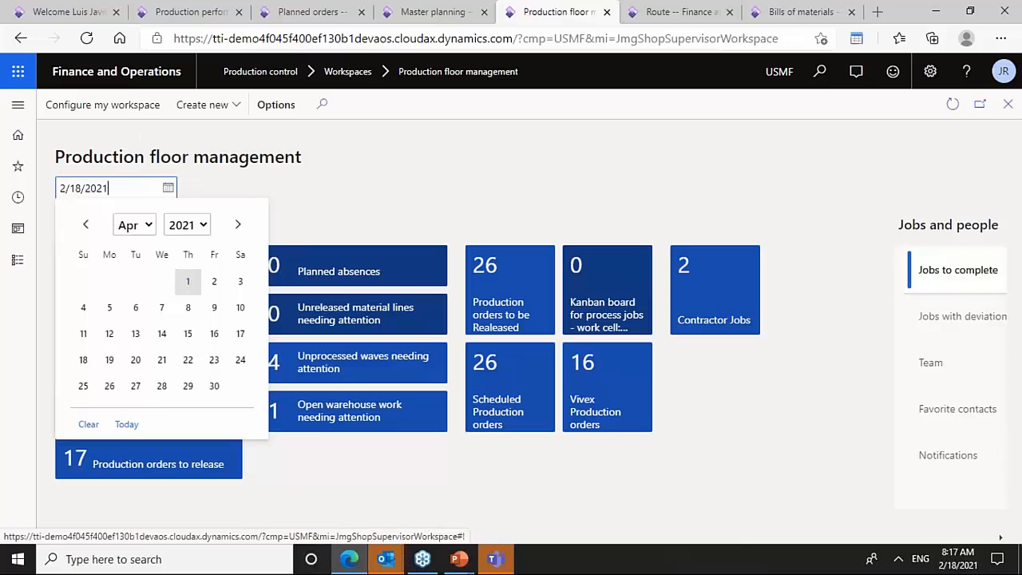
click(187, 282)
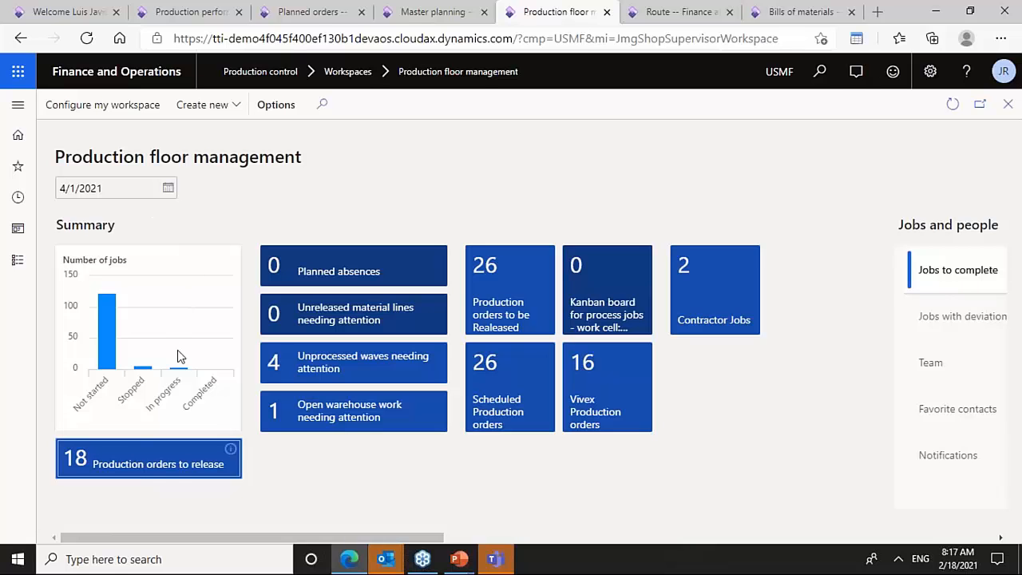
- Open the production orders to release and review critical on-hand inventory for orders P000736, B000307 and B000359
click(152, 465)
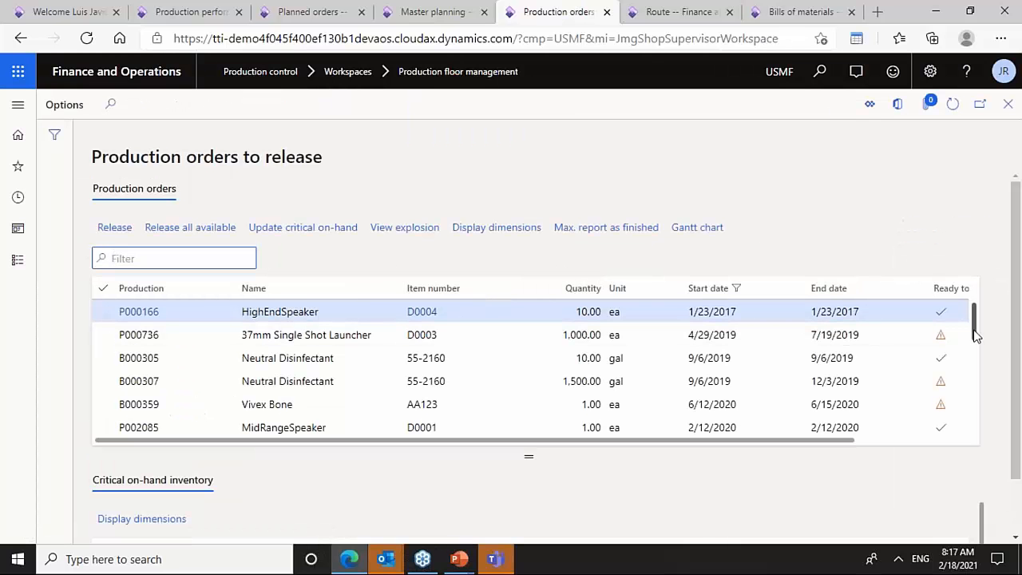
drag(974, 323, 976, 445)
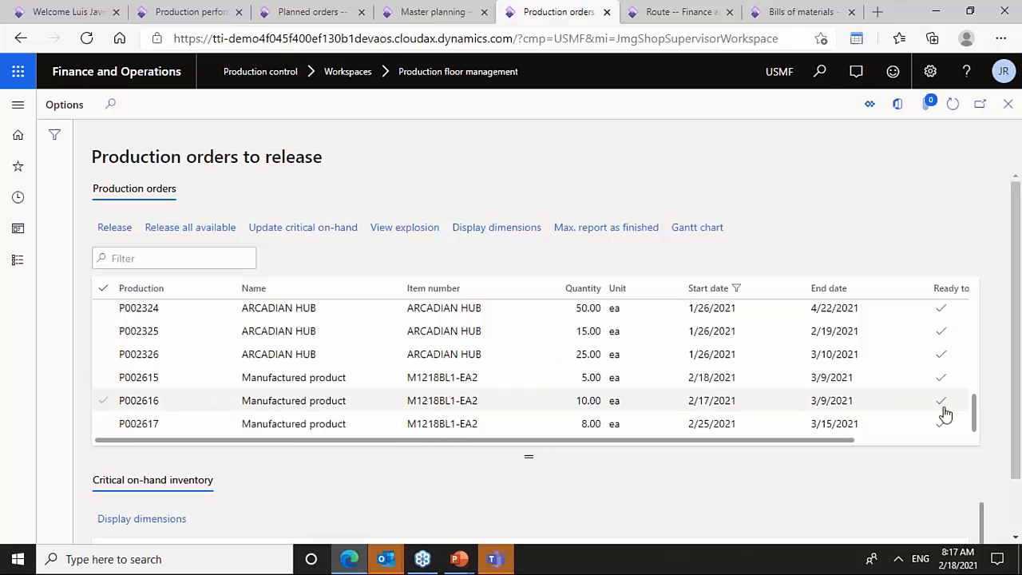
drag(976, 417, 974, 332)
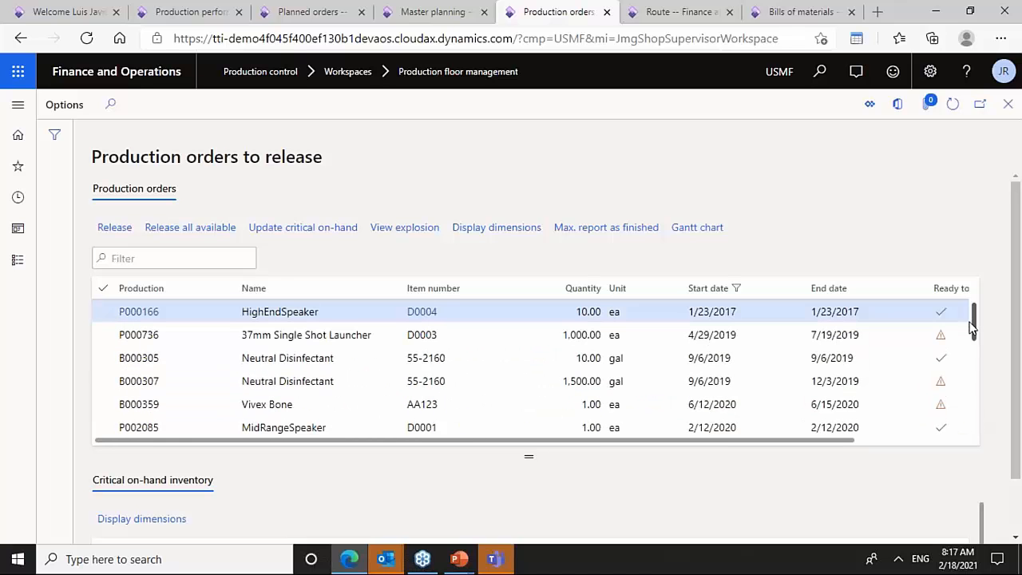
click(941, 337)
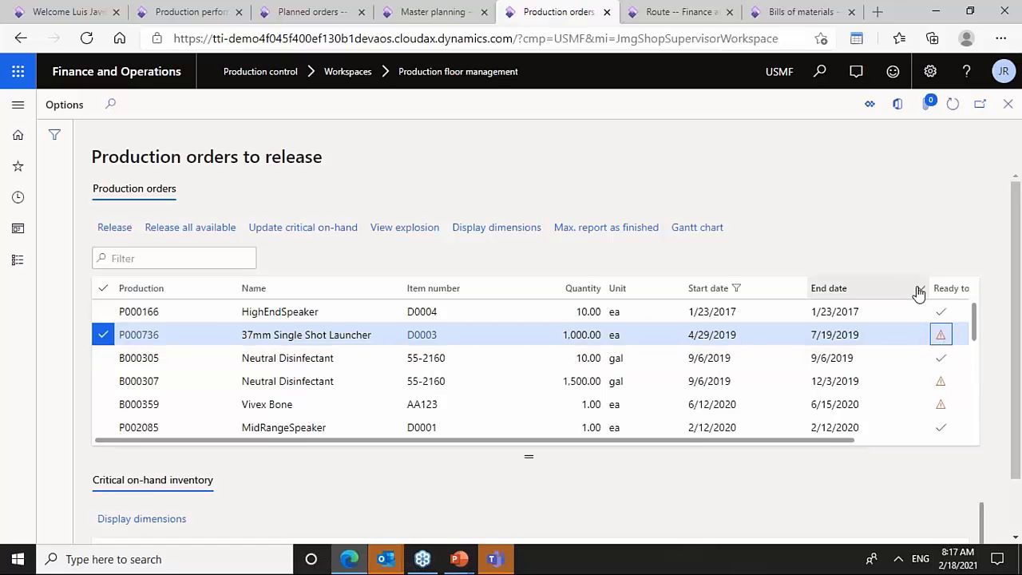
drag(919, 291, 880, 290)
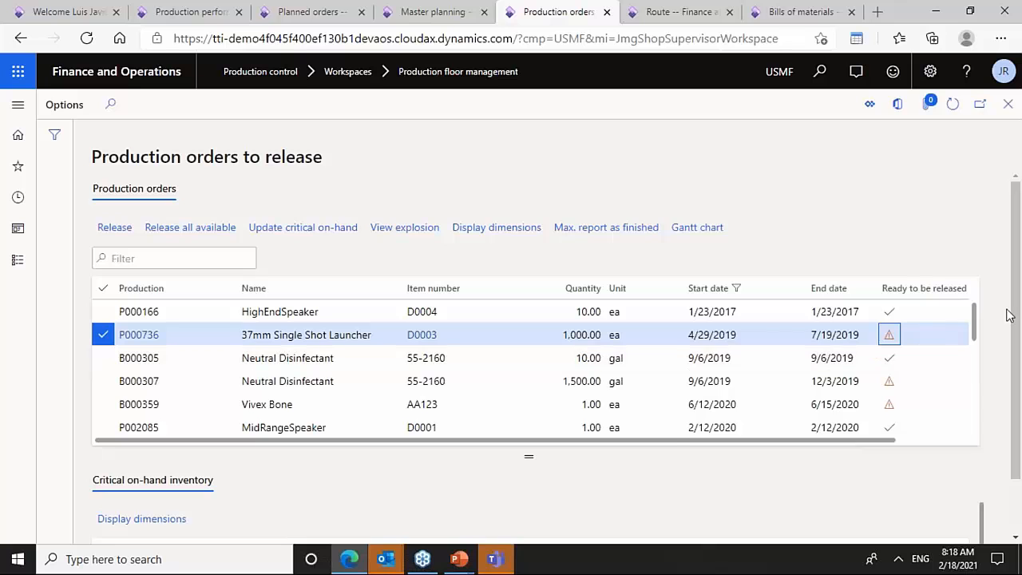
scroll(1009, 313, down, 1)
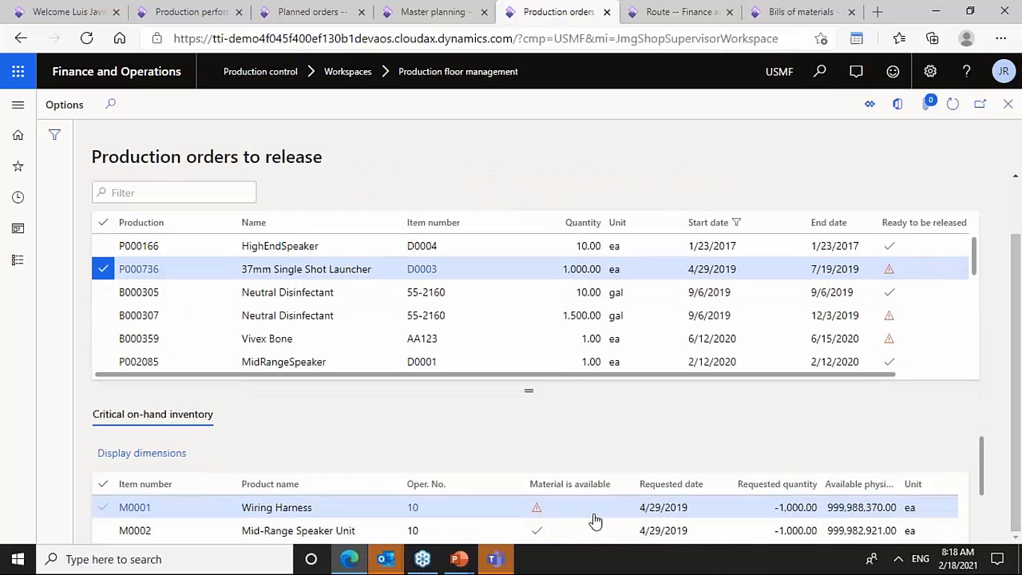
click(728, 317)
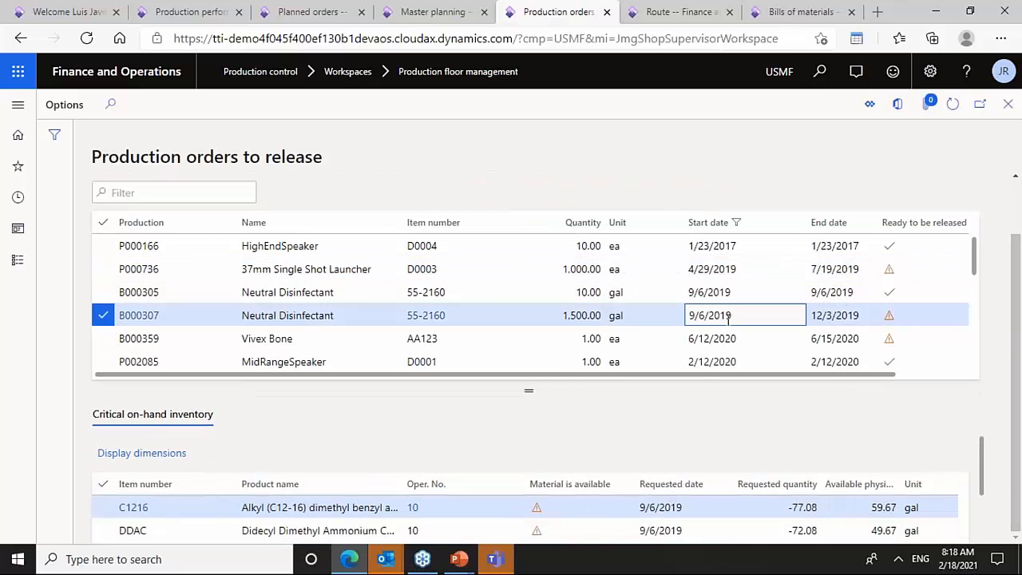
click(761, 341)
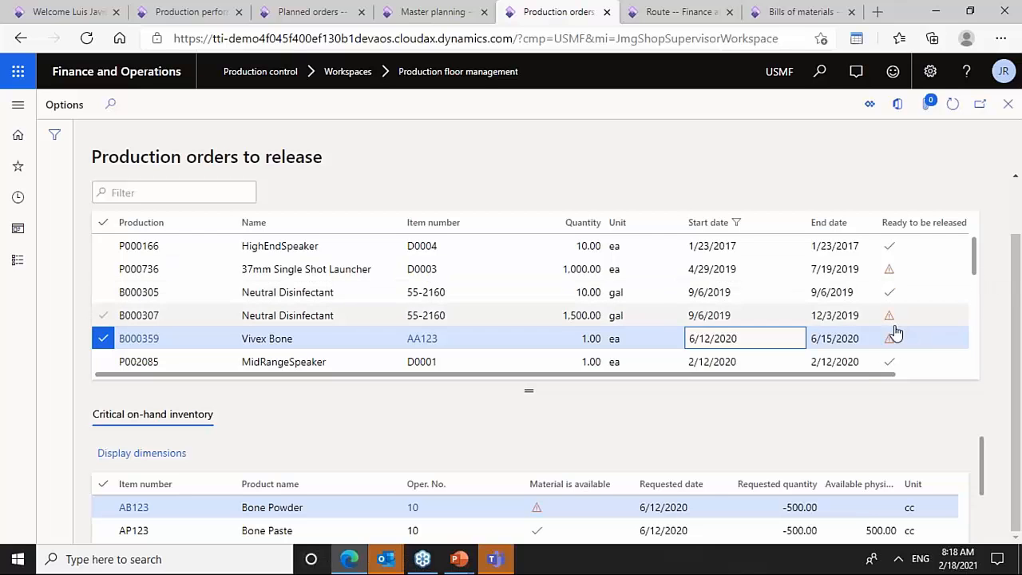
right_click(929, 274)
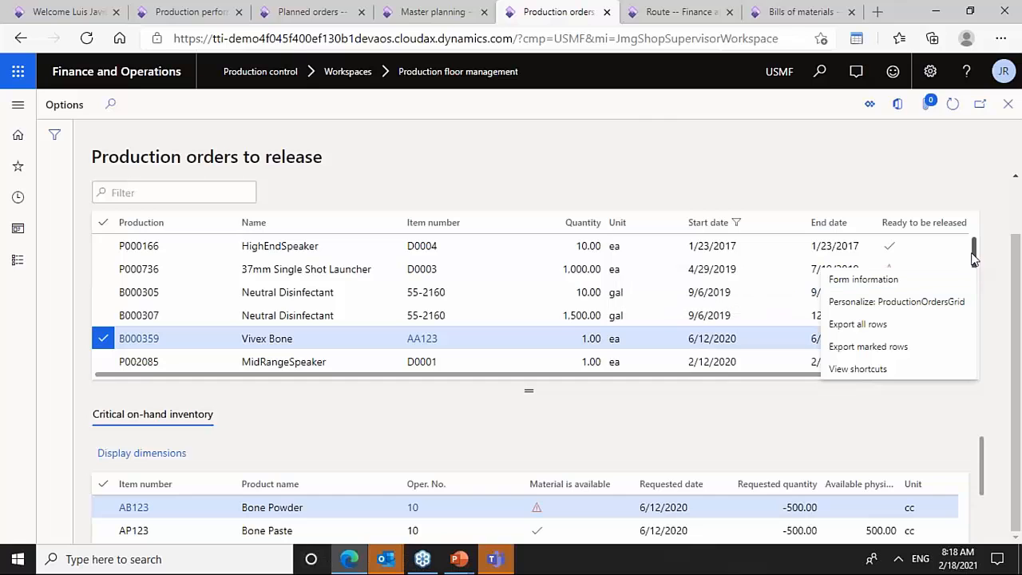
drag(973, 255, 967, 341)
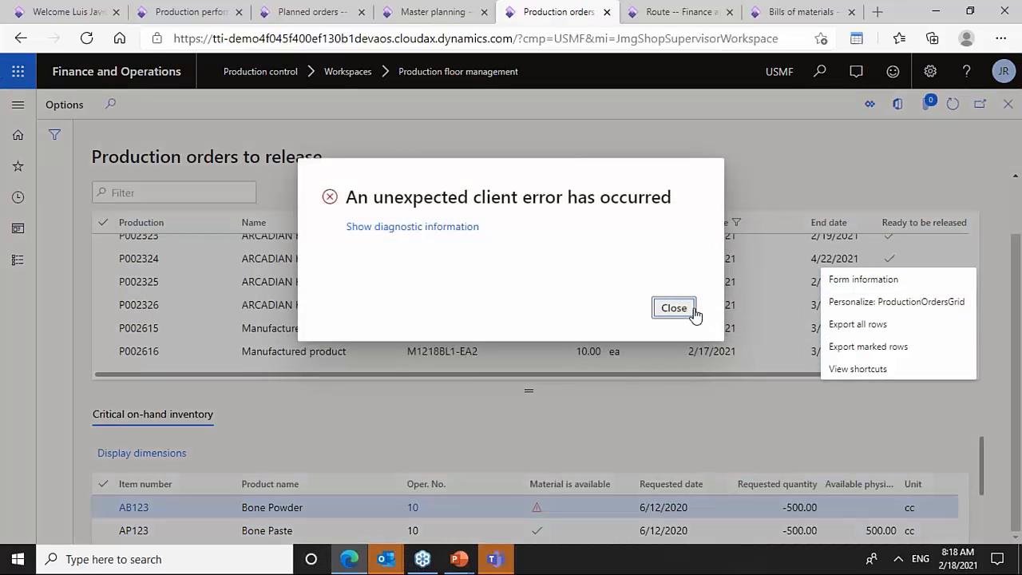
- Dismiss the client error and review critical on-hand inventory for production orders P002615, P002616 and P002617
click(694, 312)
click(978, 326)
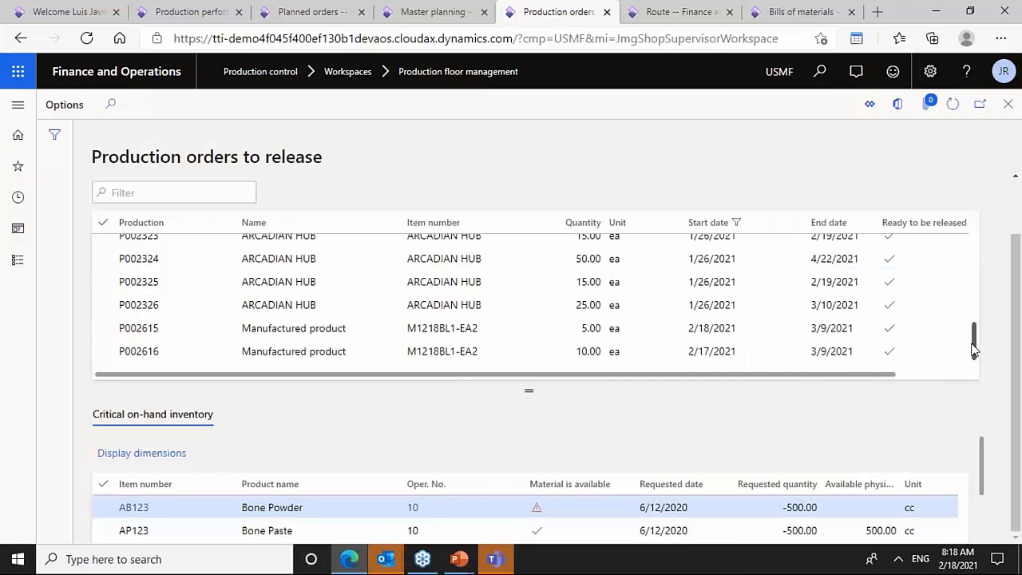
scroll(974, 350, down, 1)
click(796, 356)
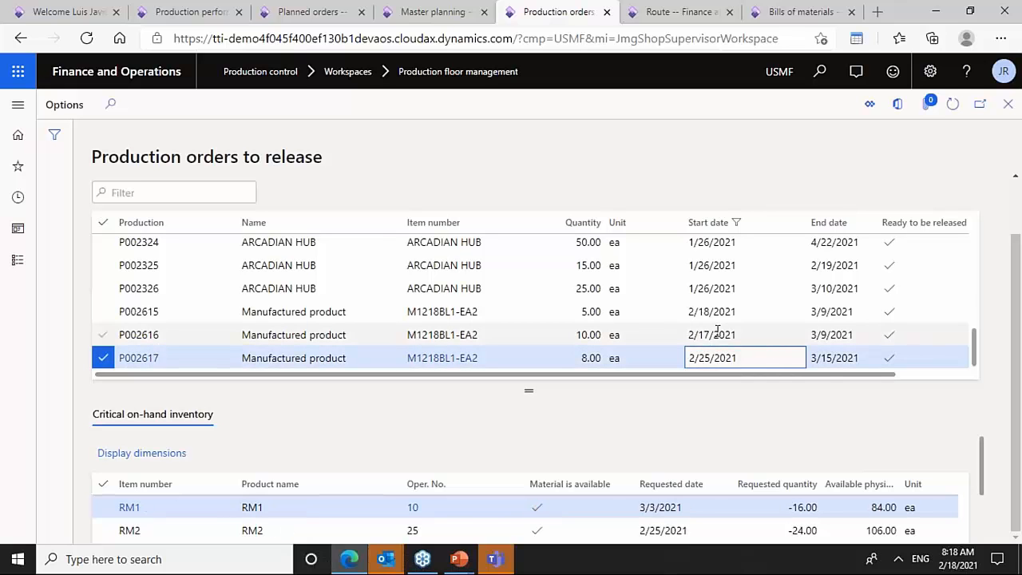
click(586, 312)
click(562, 341)
click(558, 364)
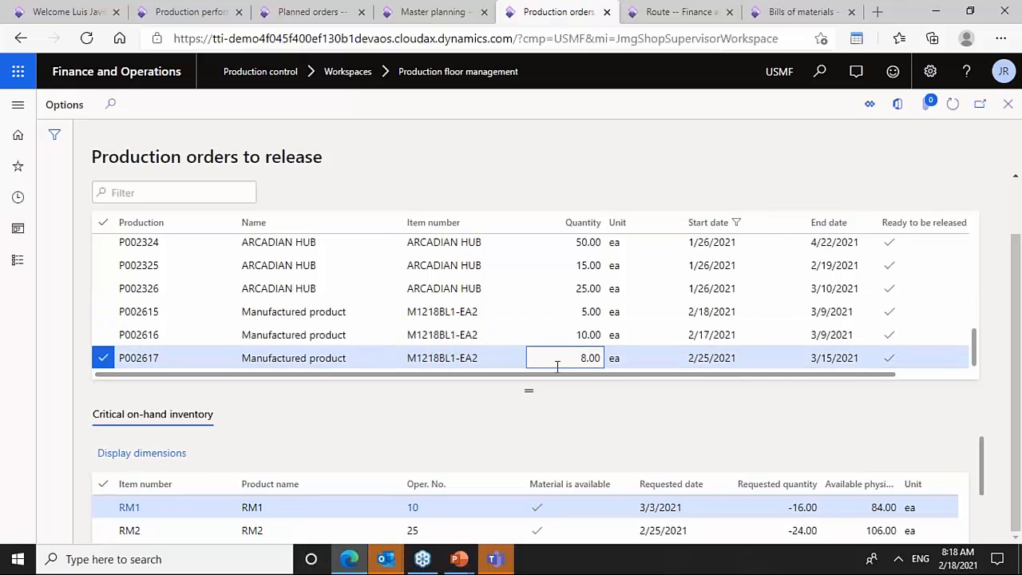
click(568, 313)
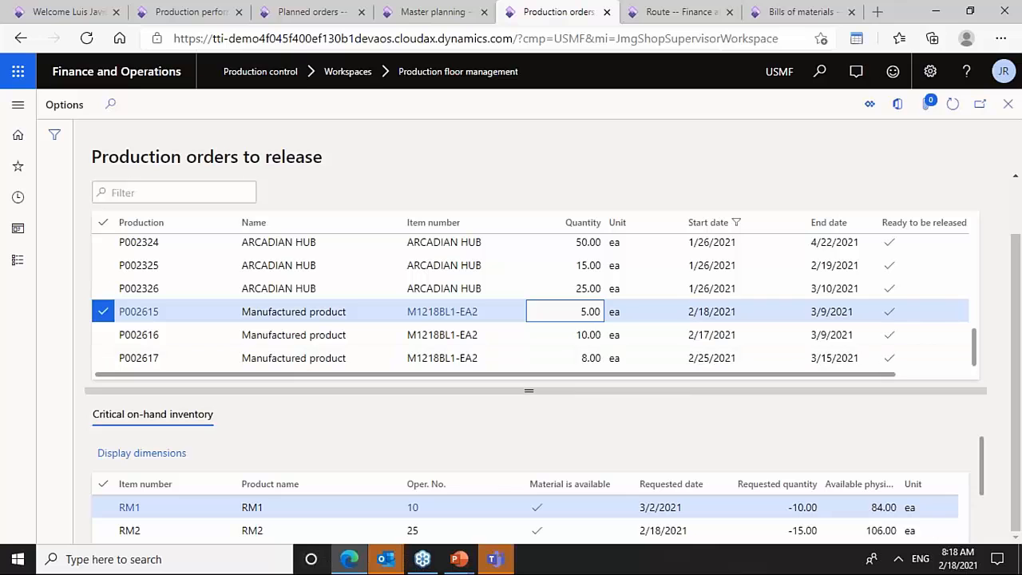
click(1016, 451)
scroll(982, 483, down, 1)
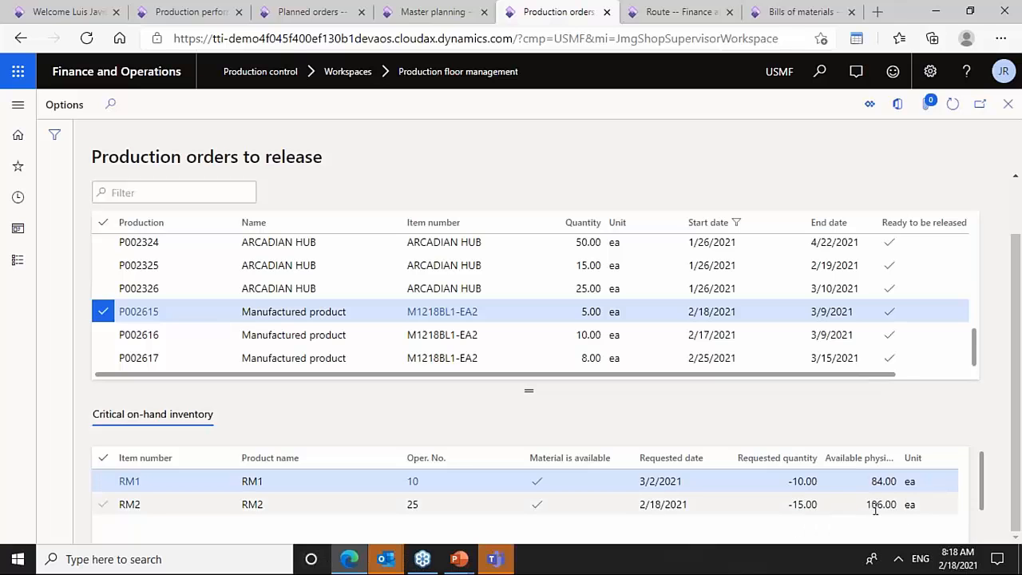
- Select production orders P002615 through P002617 together and open them in the Gantt chart
click(818, 340)
click(816, 360)
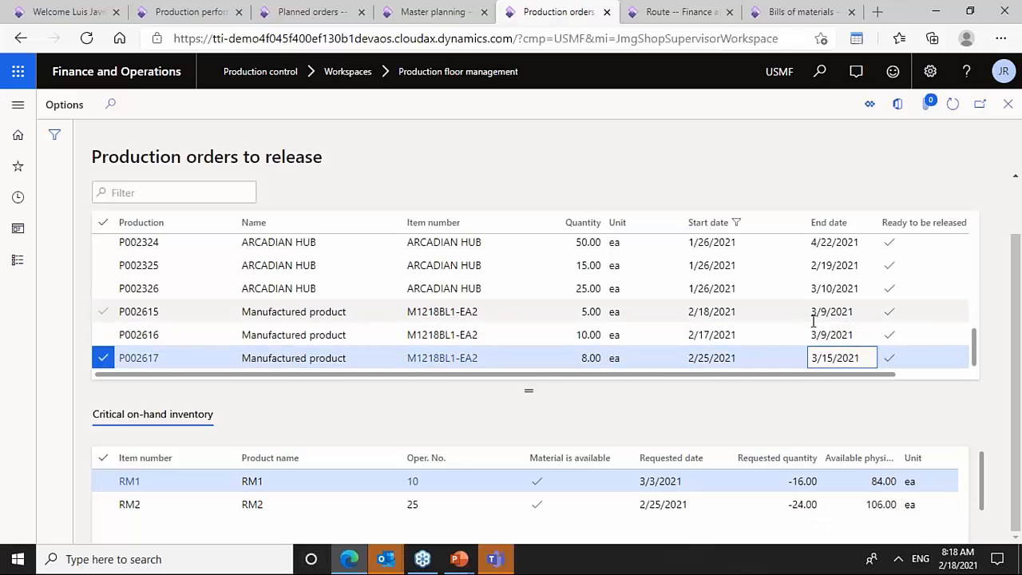
click(807, 313)
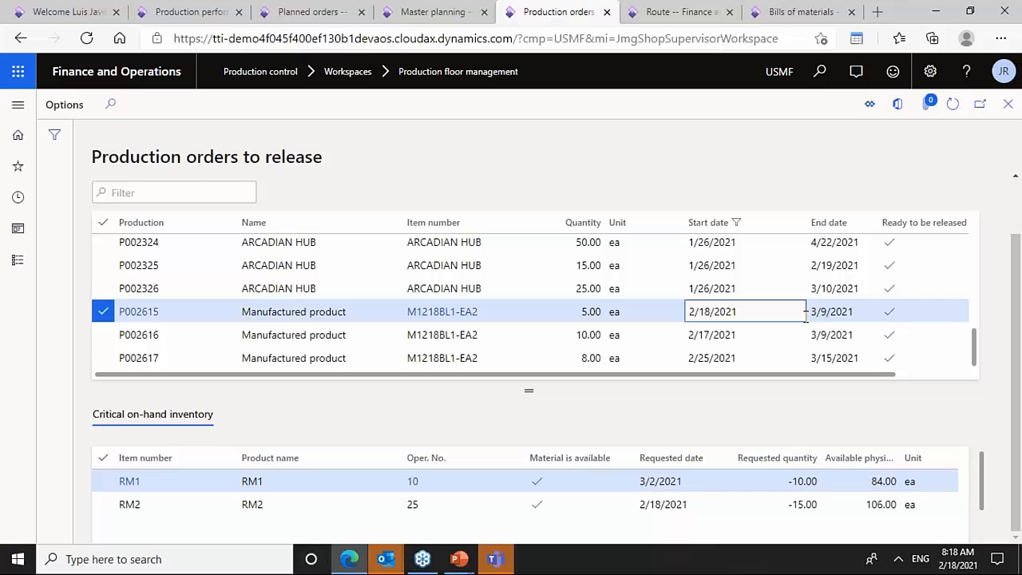
key(shift+Down)
key(shift+Down)
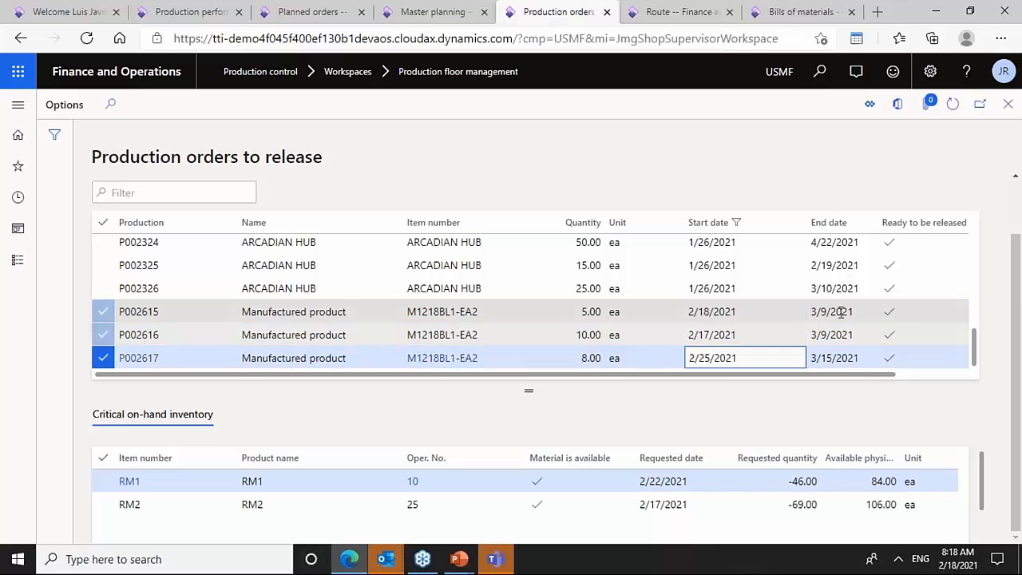
scroll(1007, 254, up, 1)
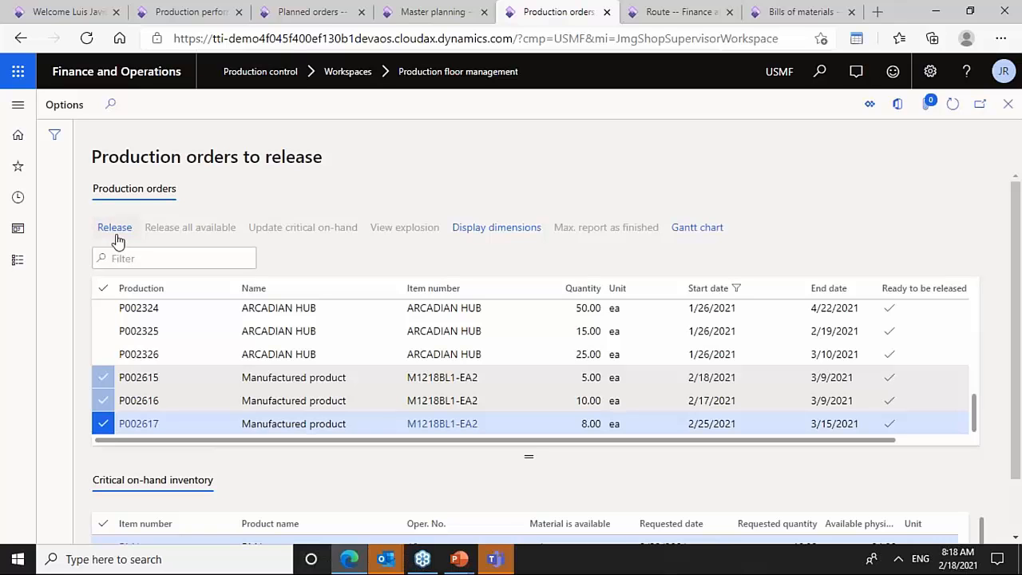
click(703, 239)
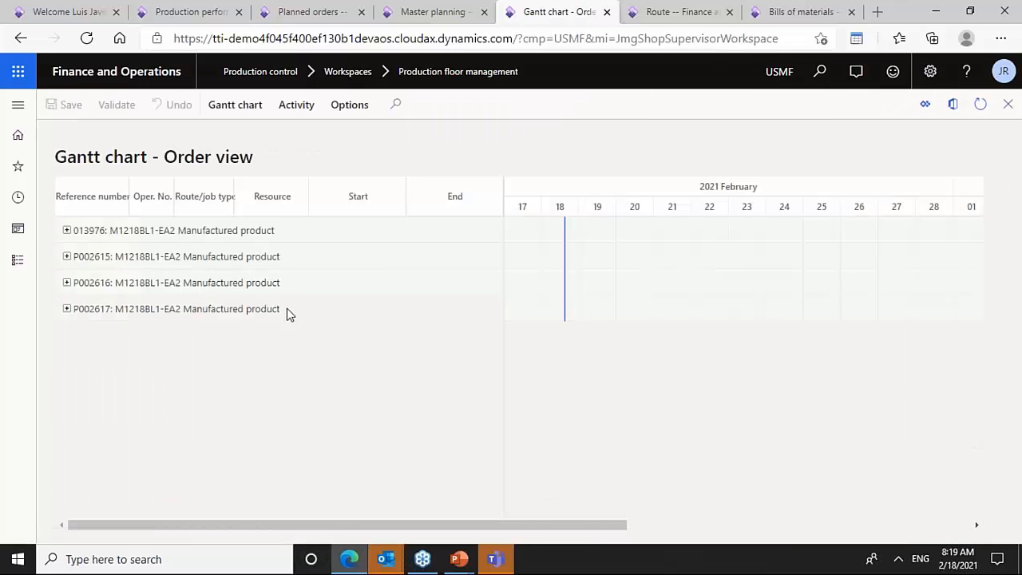
- Expand the operations of orders 013976, P002615, P002616 and P002617 in the Gantt order view
click(243, 112)
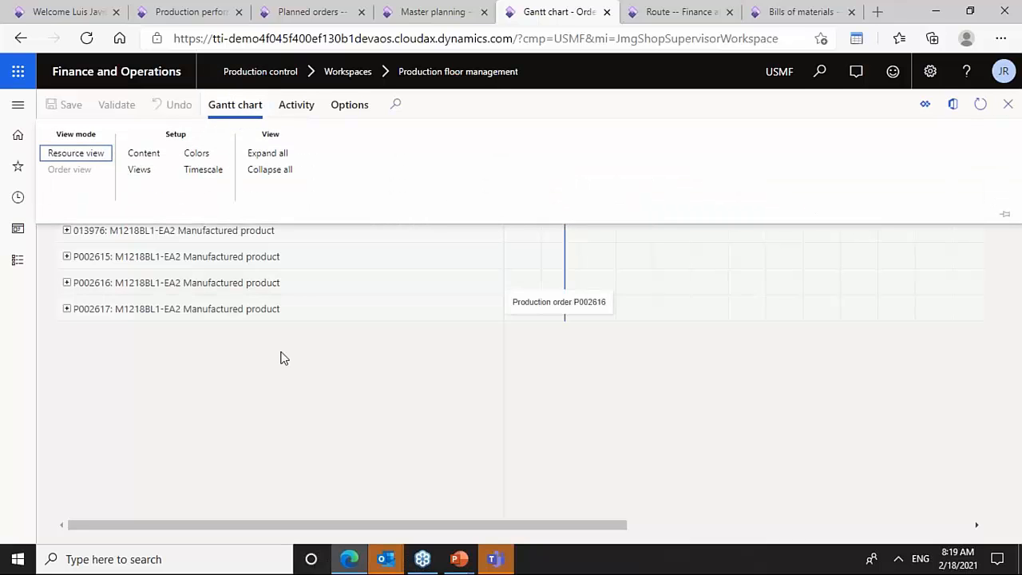
key(Escape)
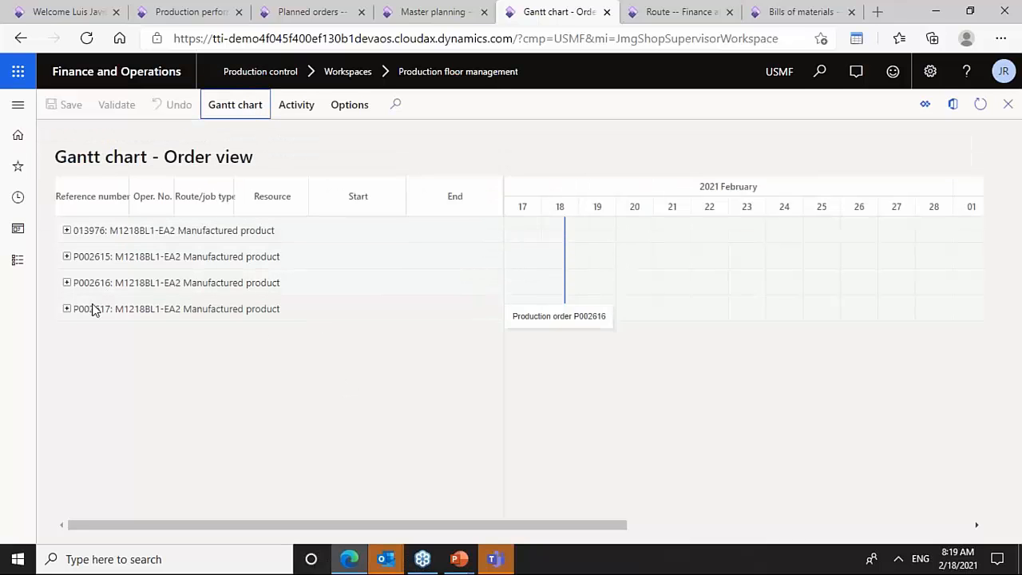
click(66, 308)
click(66, 282)
click(66, 256)
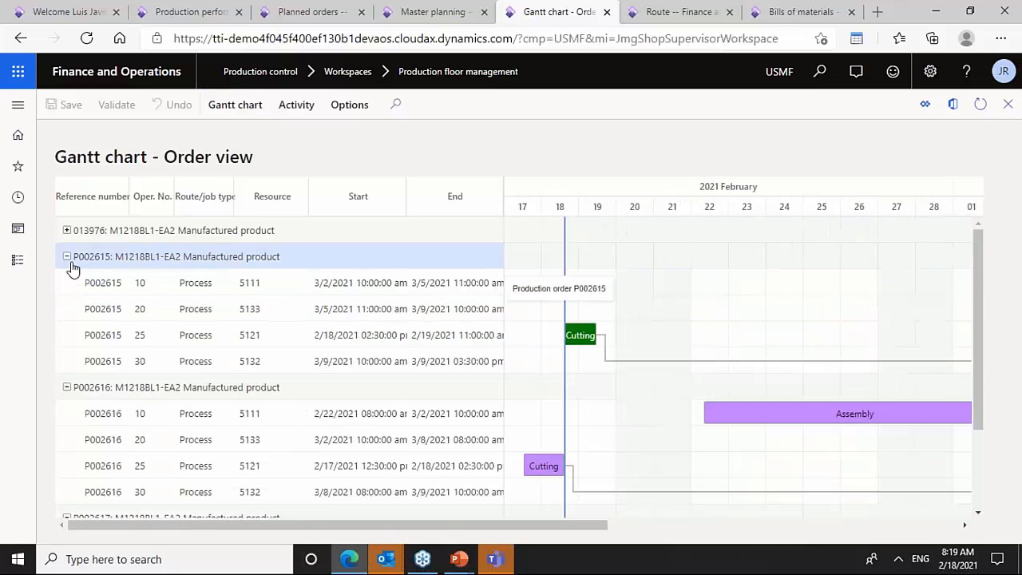
click(66, 230)
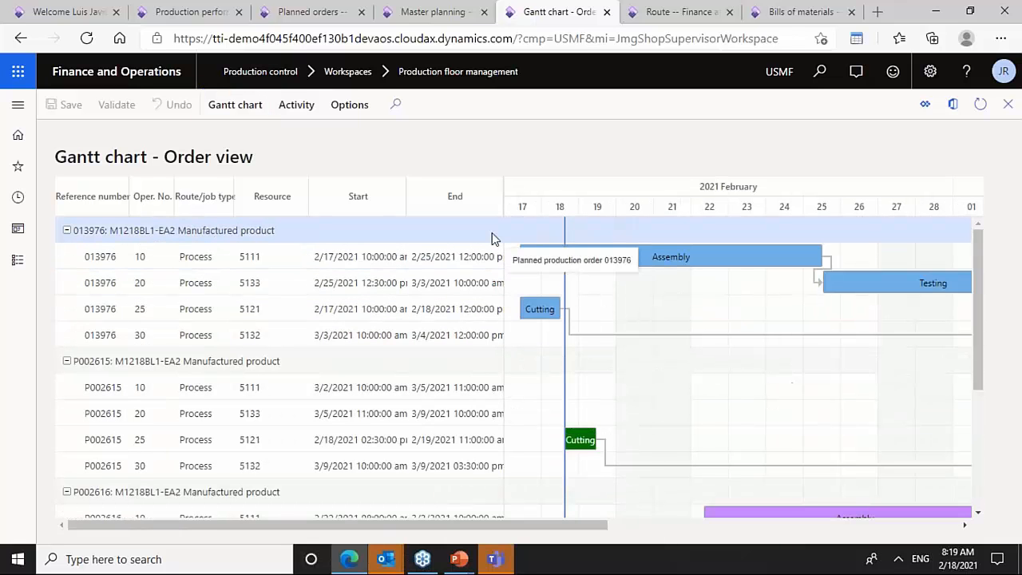
- Examine the scheduled operations of order P002617 along the Gantt timeline
drag(502, 199, 332, 199)
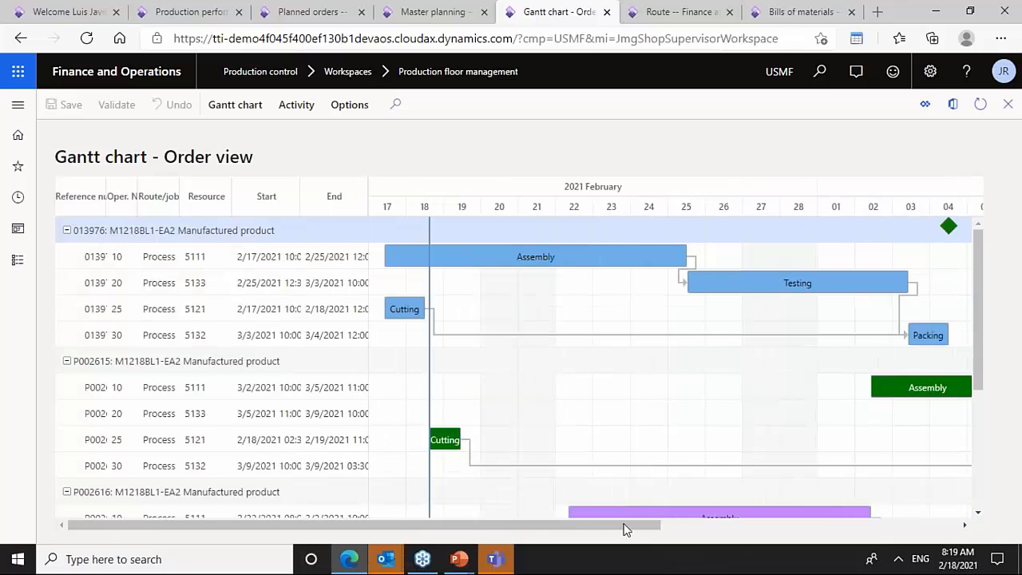
drag(582, 533, 504, 527)
drag(979, 311, 976, 349)
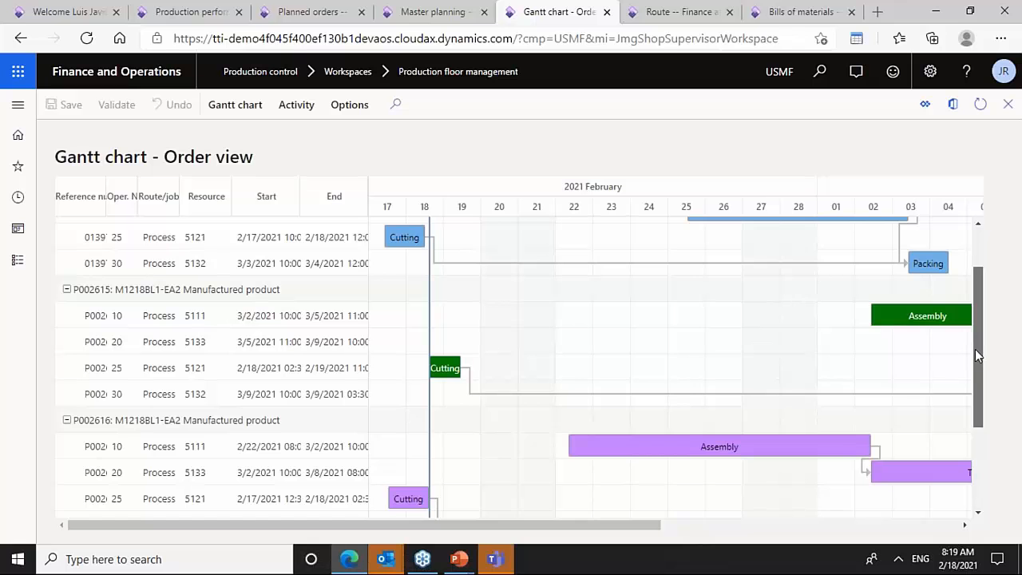
drag(975, 349, 980, 471)
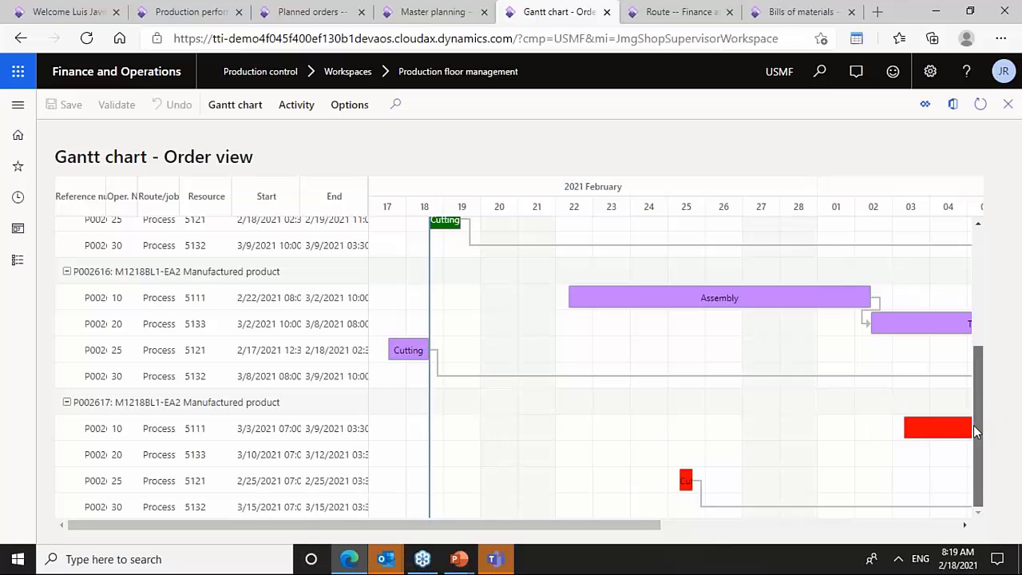
mouse_move(974, 425)
mouse_down()
mouse_move(966, 359)
mouse_move(967, 436)
mouse_up()
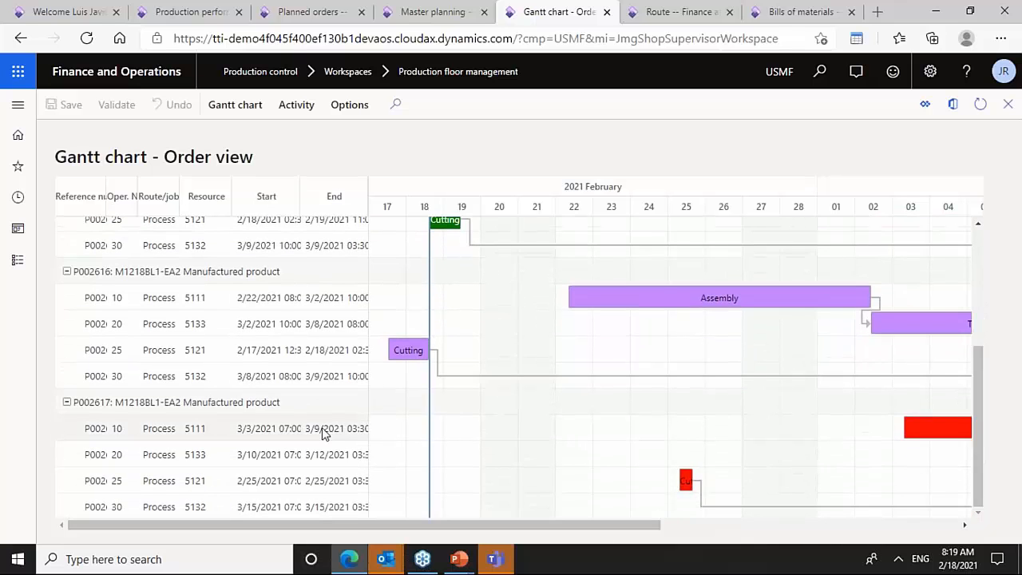
click(445, 436)
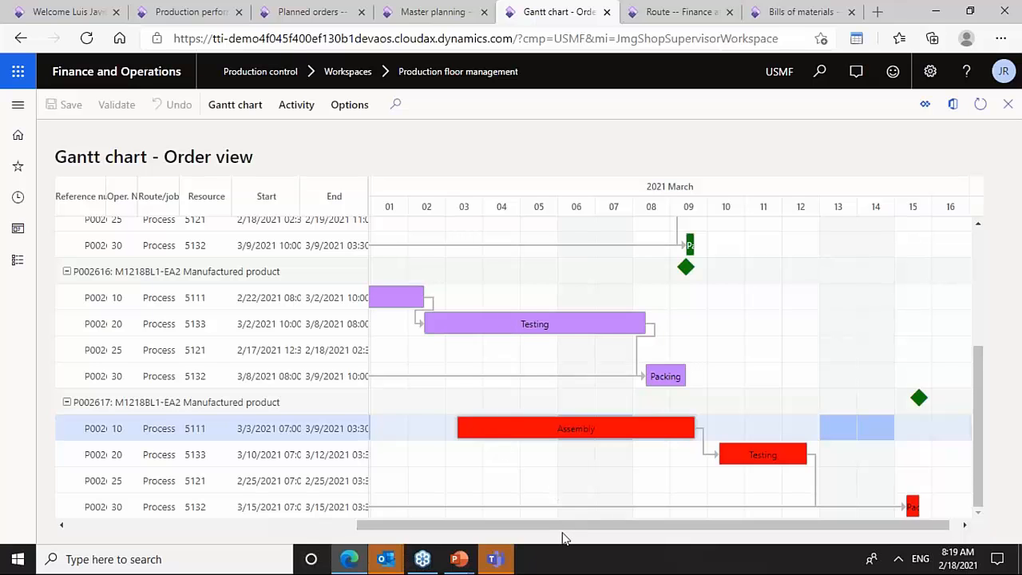
drag(560, 526, 405, 537)
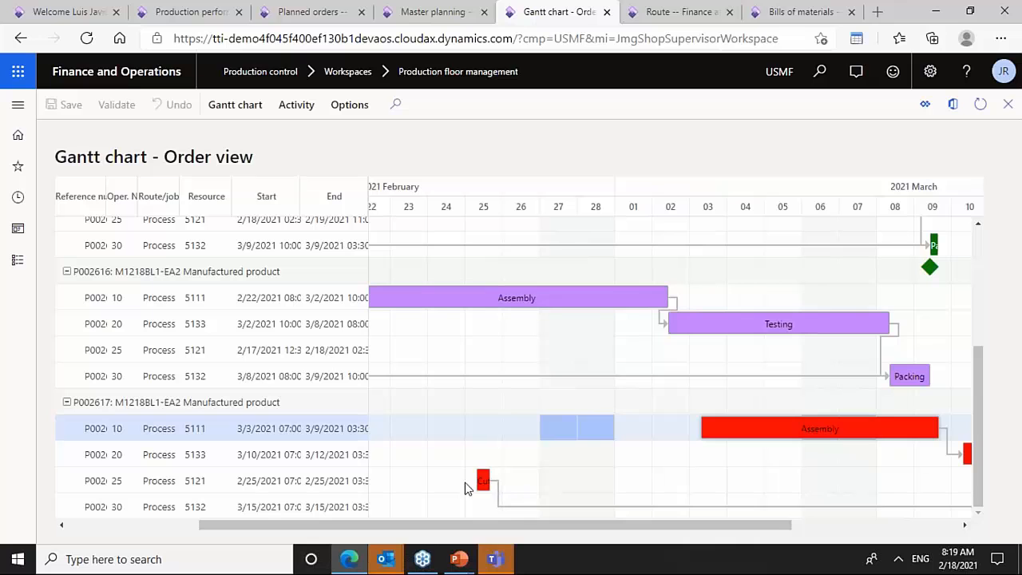
mouse_move(485, 480)
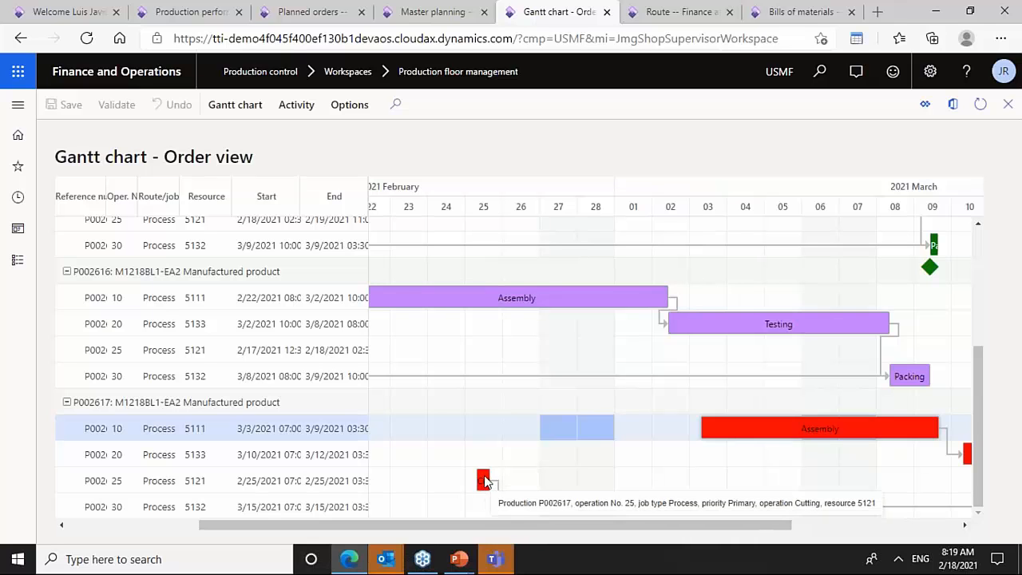
mouse_move(775, 444)
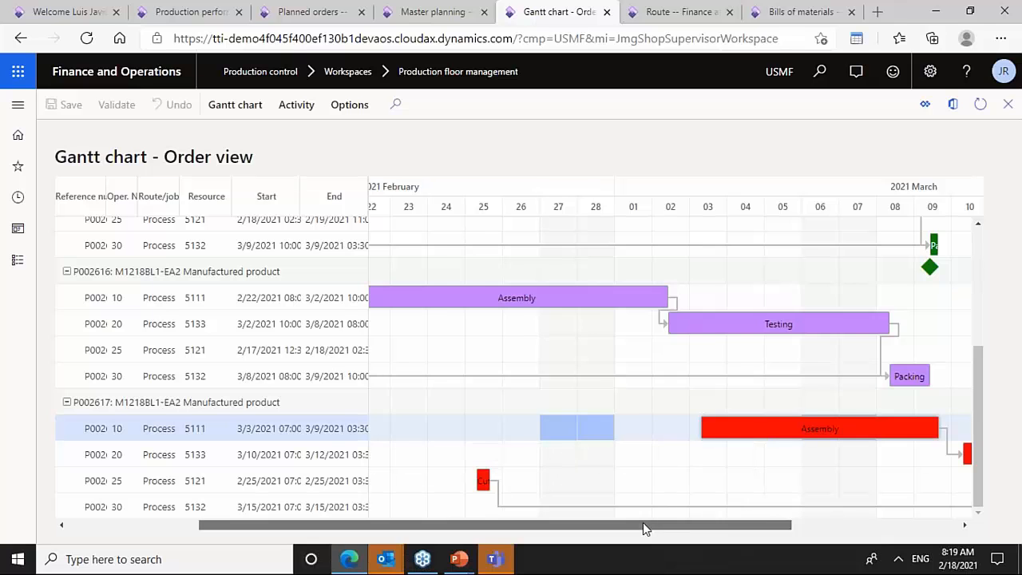
drag(643, 524, 570, 524)
mouse_move(541, 292)
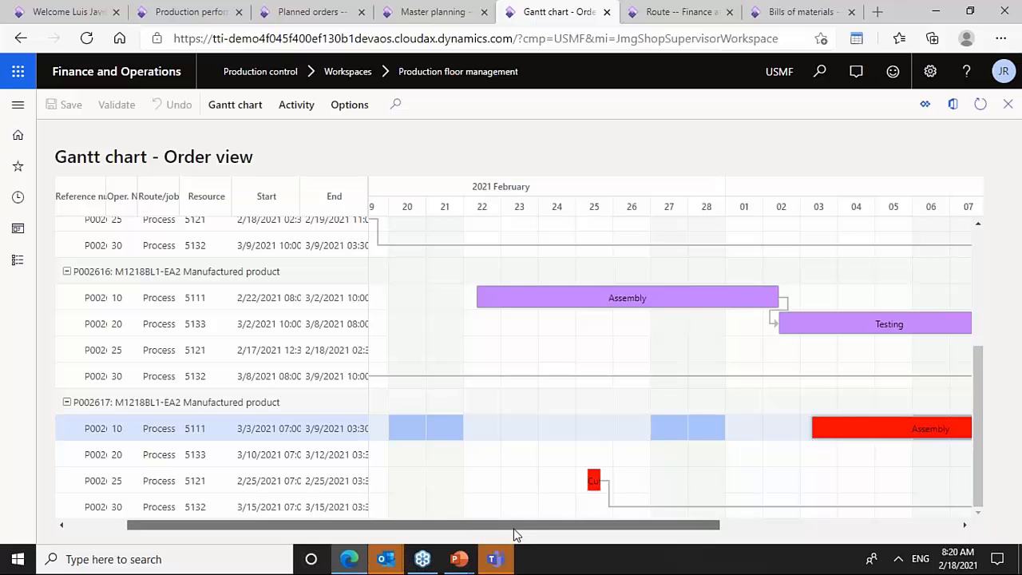
drag(520, 526, 493, 524)
- Move P002617's Assembly operation to start on 2/19/2021 and schedule its next jobs
drag(895, 431, 435, 458)
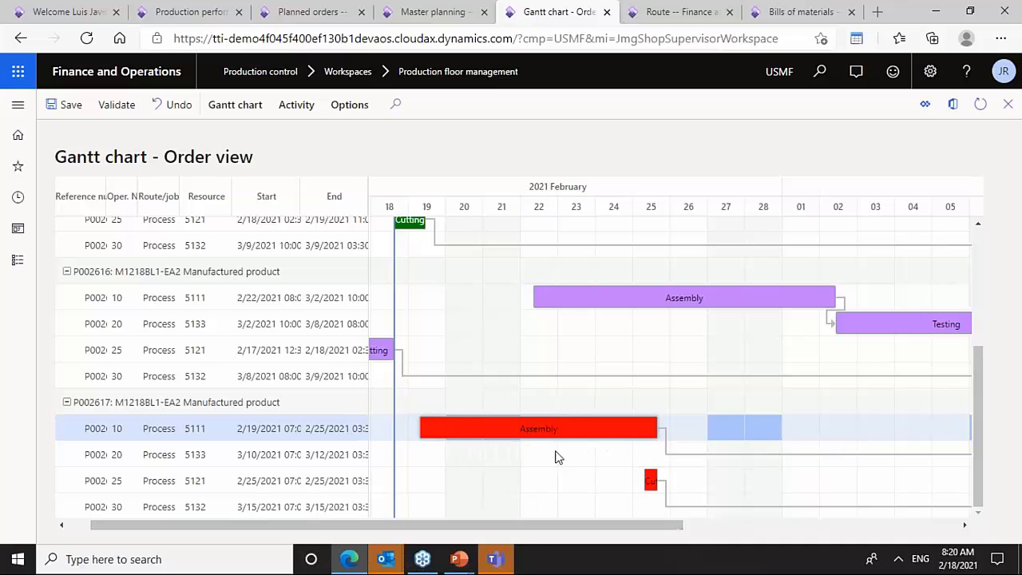
mouse_move(521, 433)
mouse_down()
mouse_move(513, 443)
mouse_move(521, 431)
mouse_up()
right_click(488, 428)
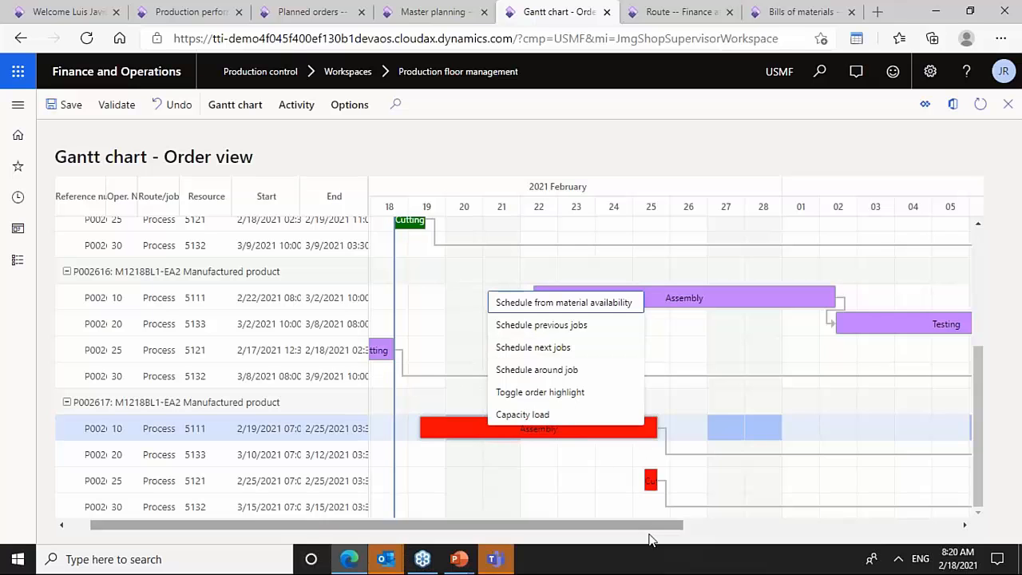
drag(643, 525, 894, 521)
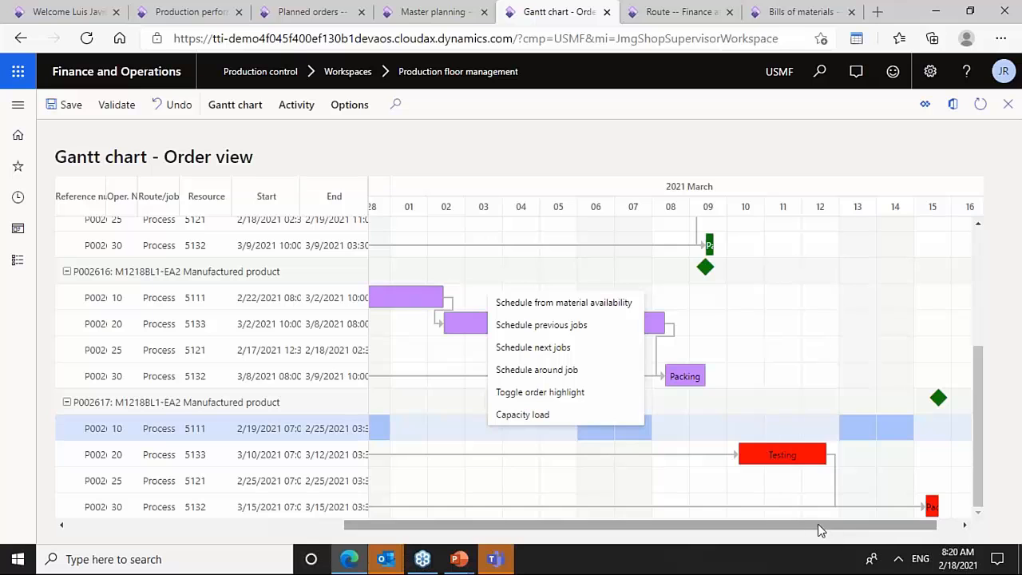
drag(819, 526, 622, 550)
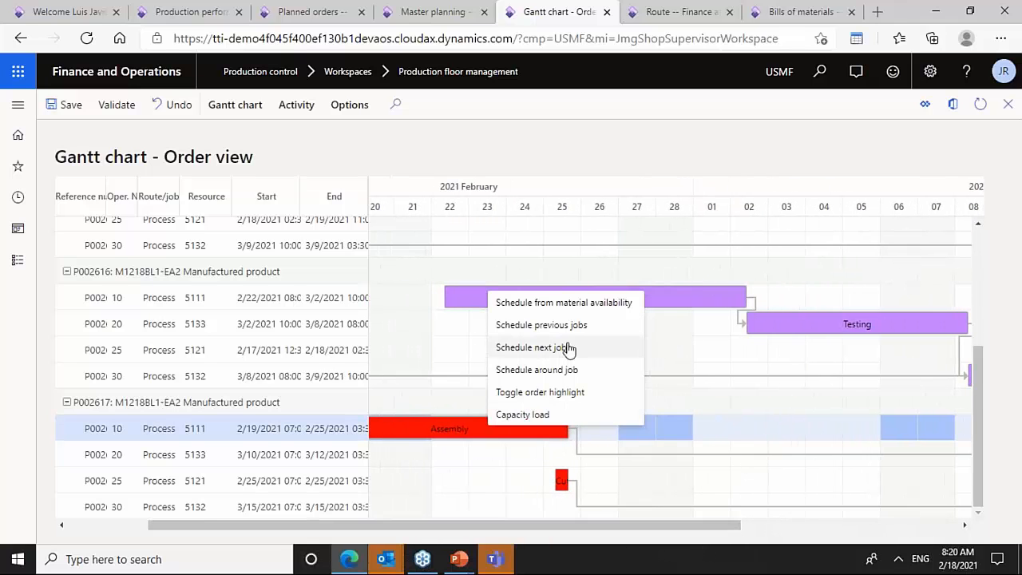
click(557, 354)
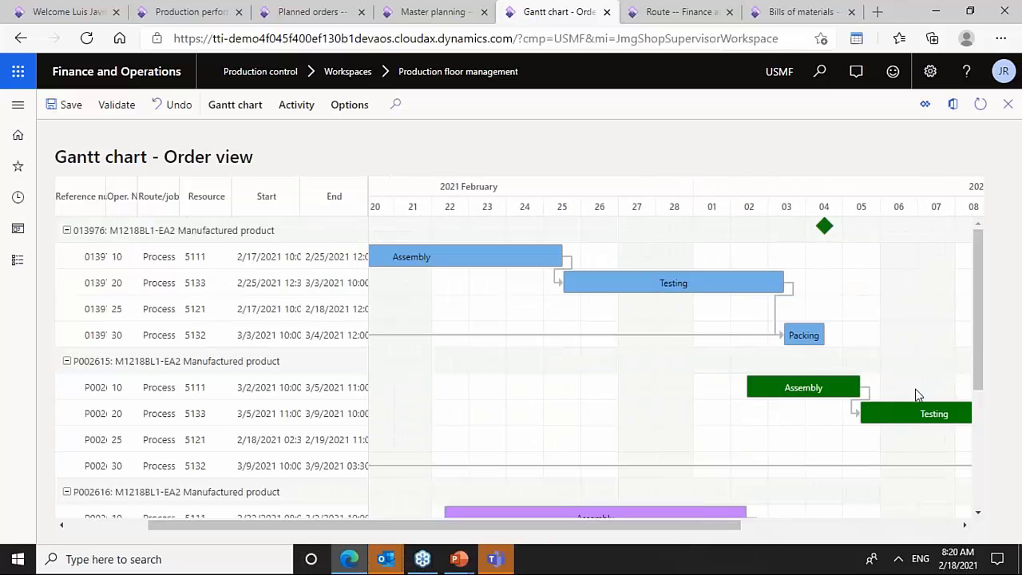
- Move P002616's Assembly operation to start on 2/24/2021 and schedule around that job
drag(982, 342, 989, 459)
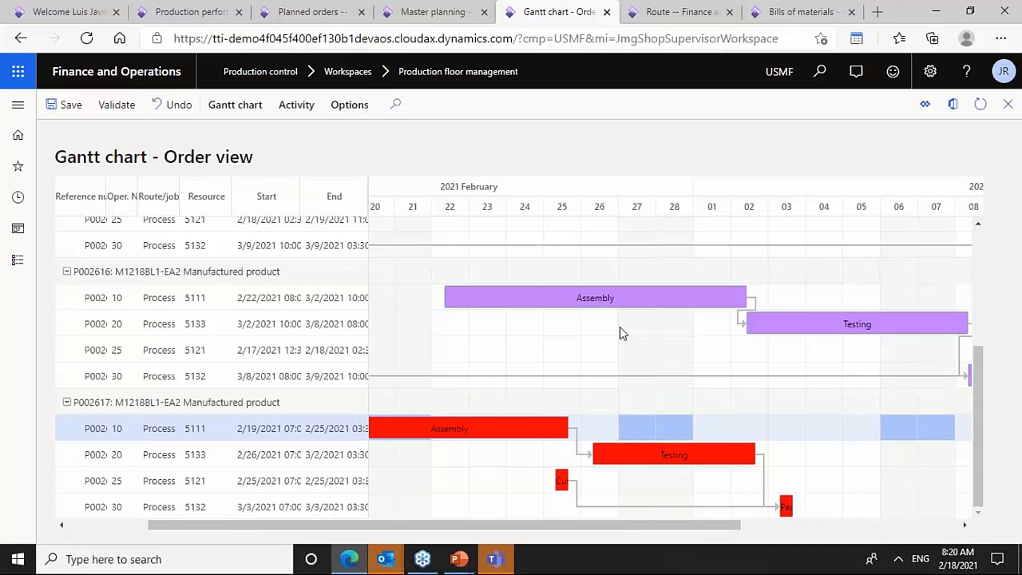
mouse_move(979, 402)
mouse_down()
mouse_move(973, 337)
mouse_move(970, 397)
mouse_up()
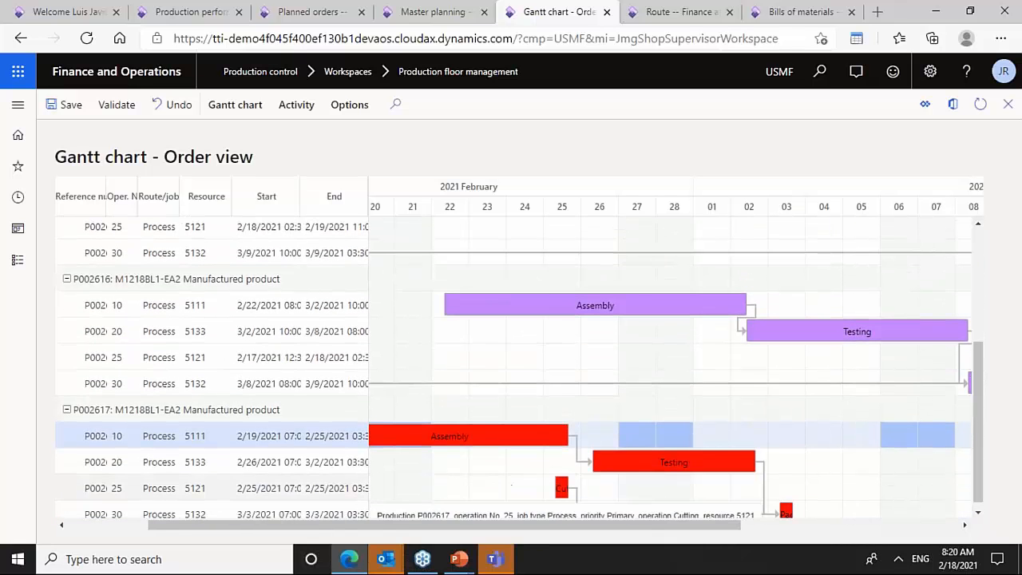
drag(541, 524, 484, 541)
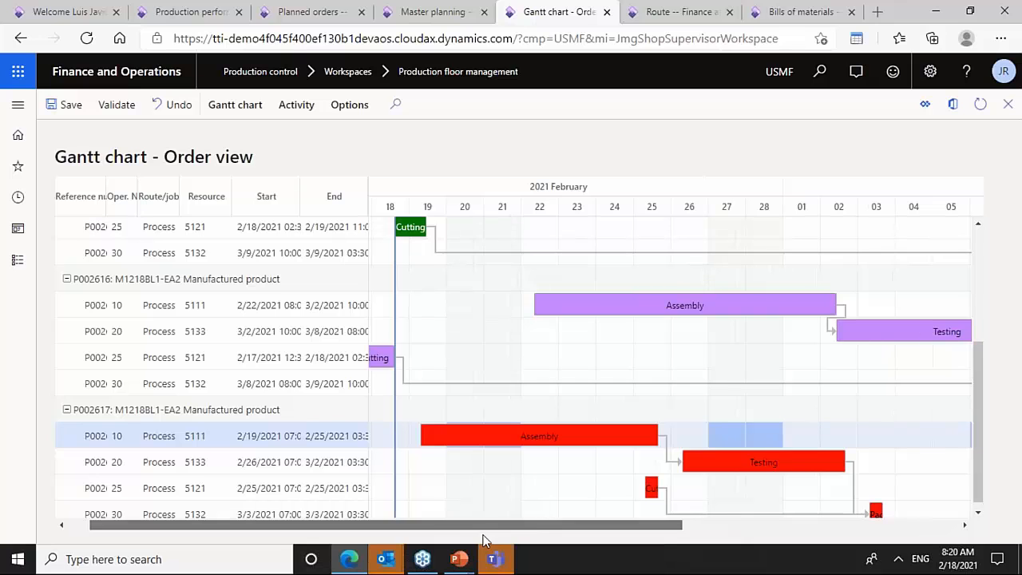
drag(657, 296, 683, 302)
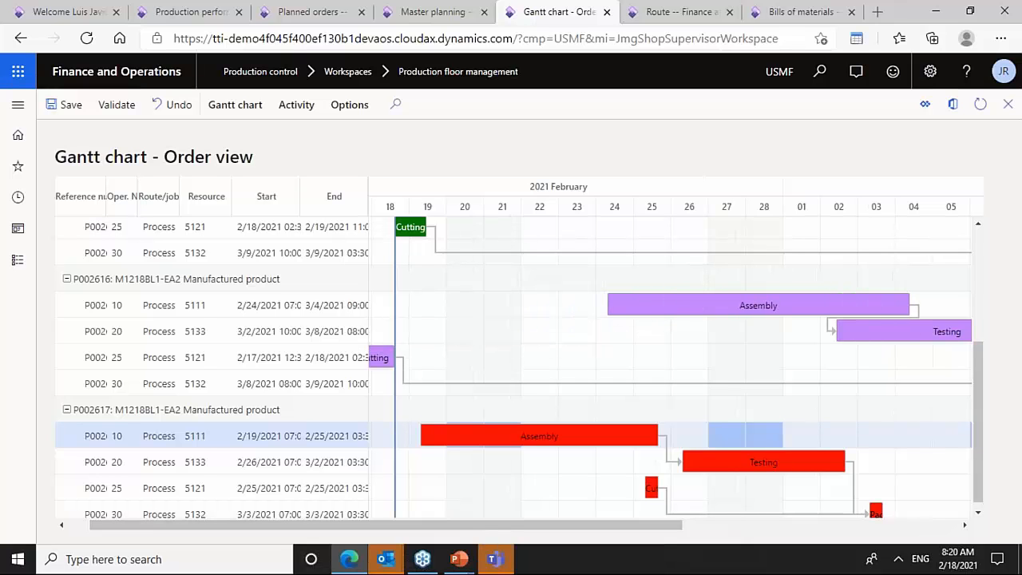
right_click(675, 305)
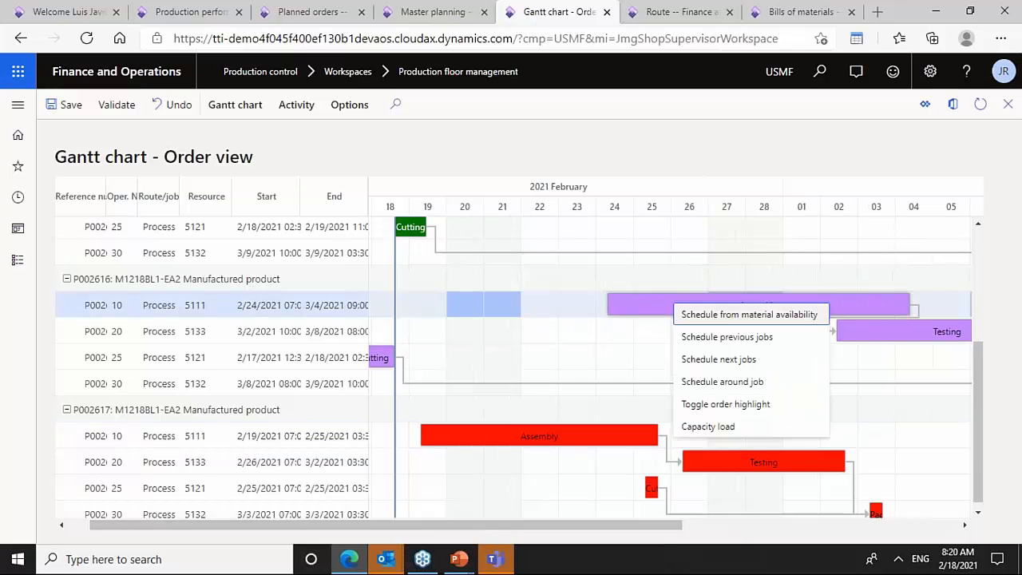
click(744, 382)
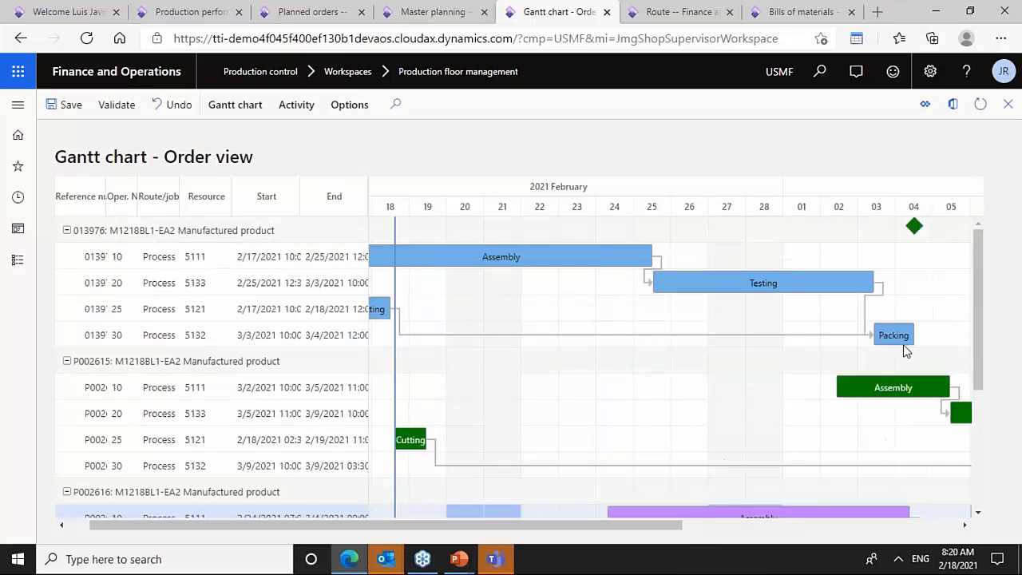
scroll(977, 366, down, 3)
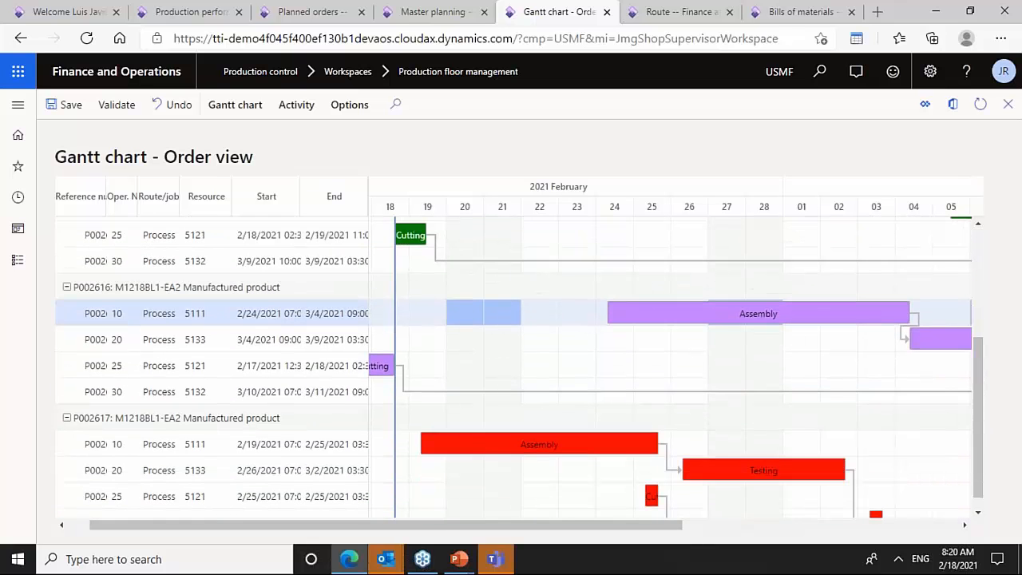
- Validate the rescheduled Gantt chart
click(117, 105)
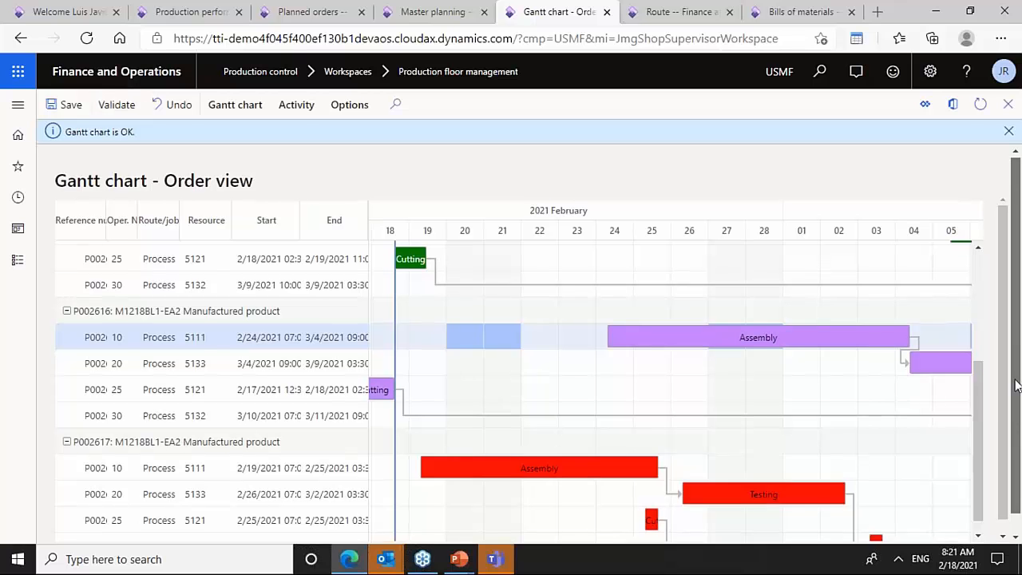
drag(1016, 385, 1004, 462)
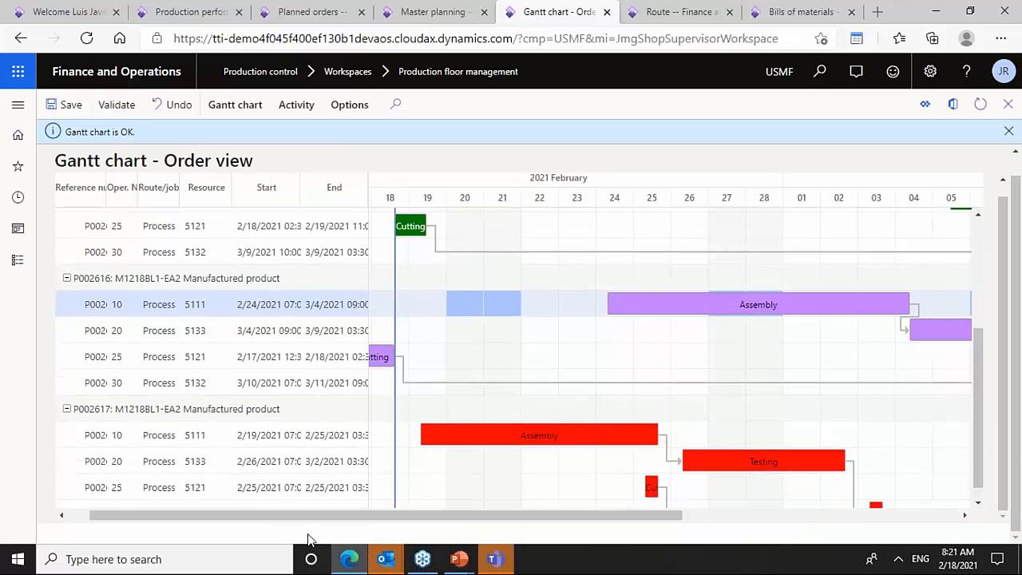
click(203, 464)
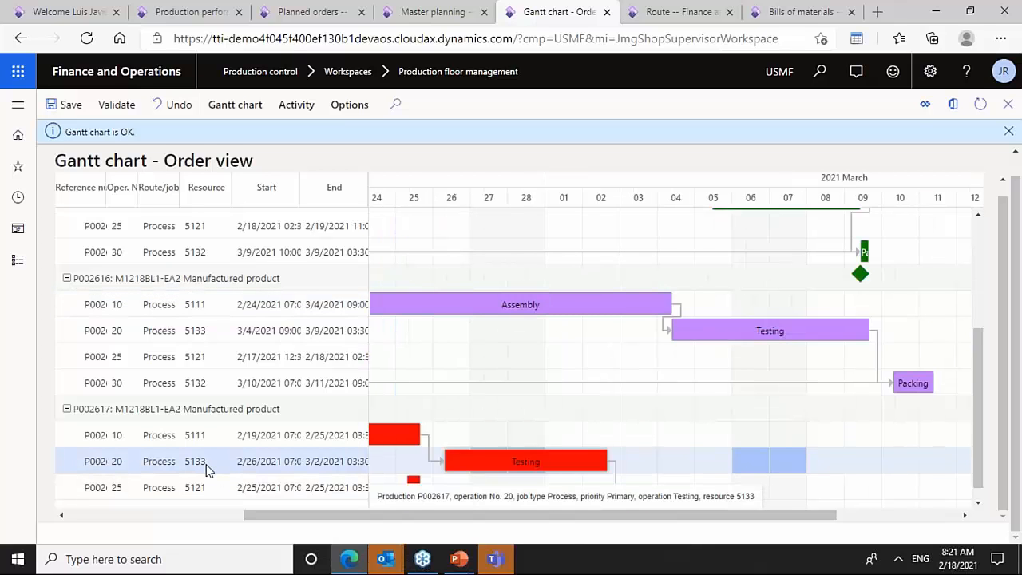
click(295, 107)
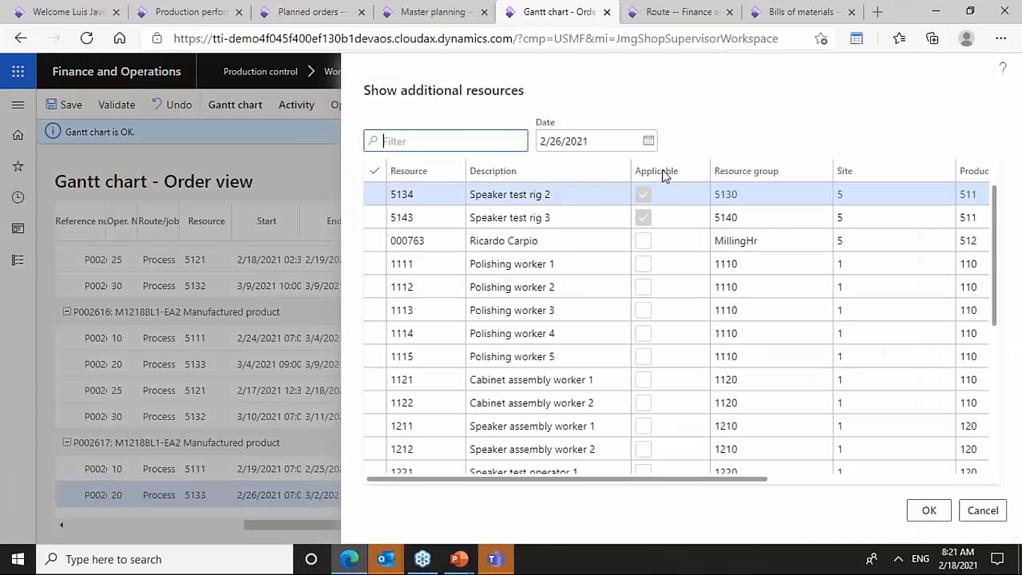
click(677, 193)
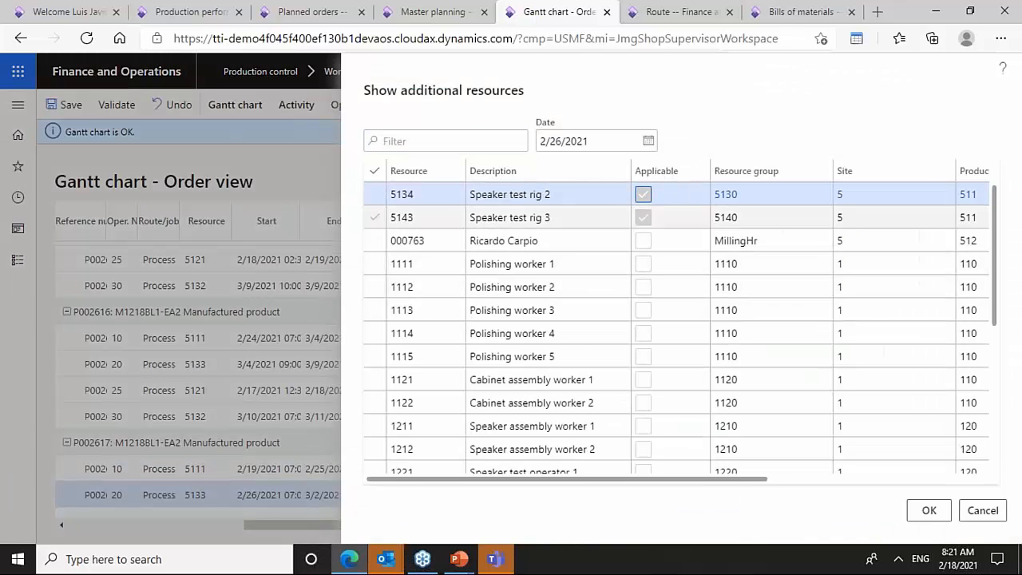
click(669, 198)
click(373, 196)
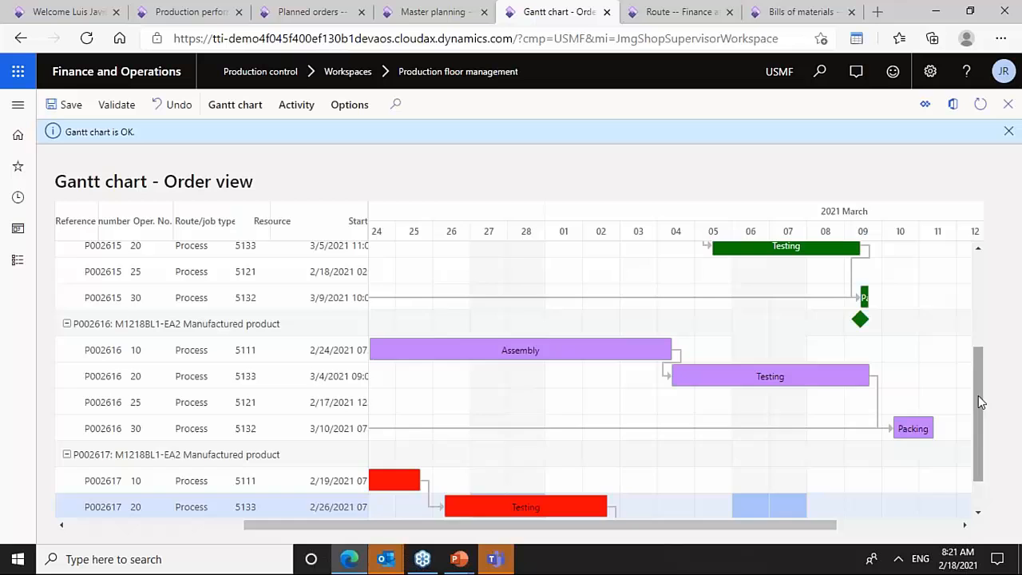
drag(978, 397, 975, 471)
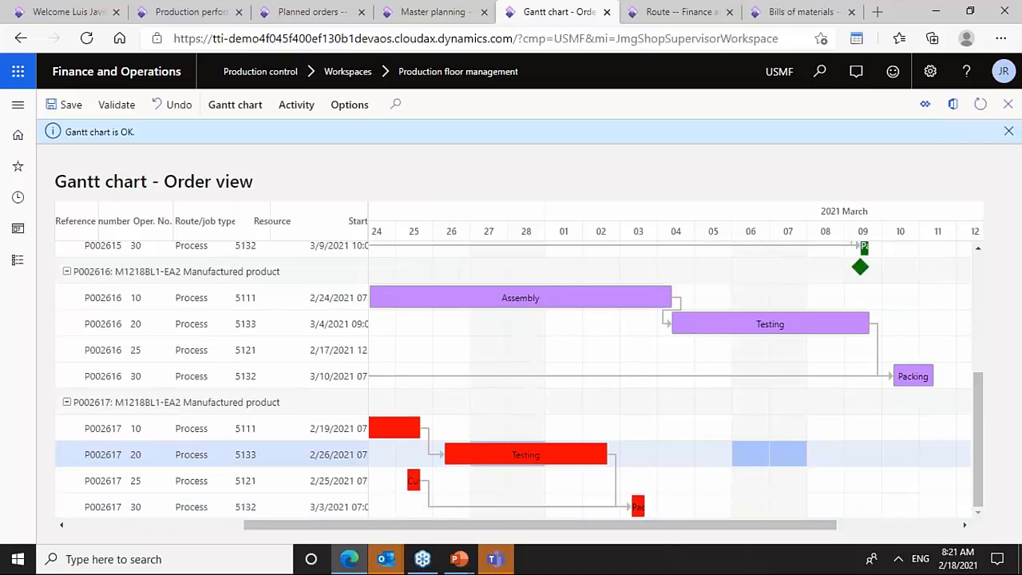
- Refresh the Gantt chart and expand order P002617's operations, selecting its Testing operation
click(981, 104)
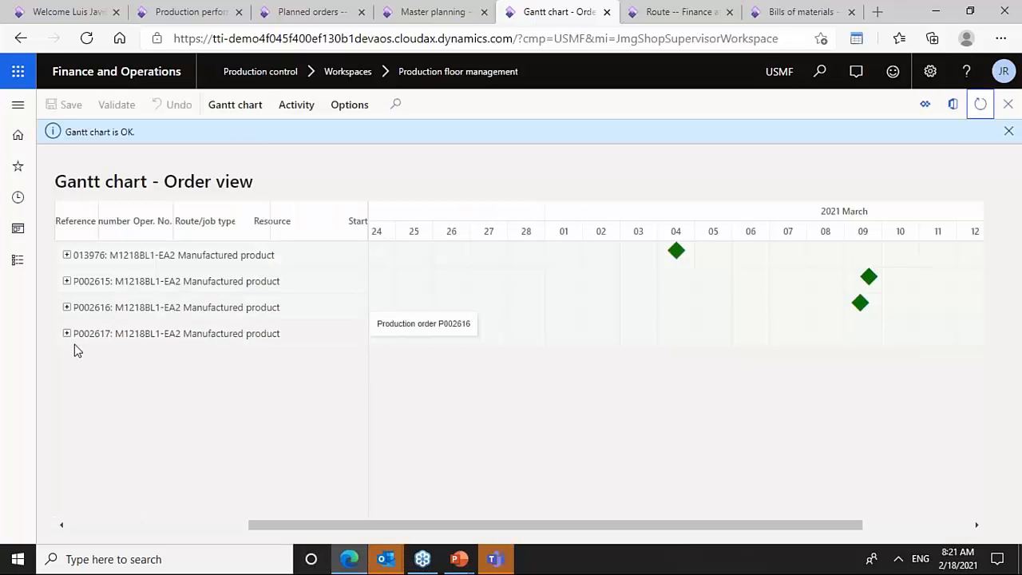
click(67, 333)
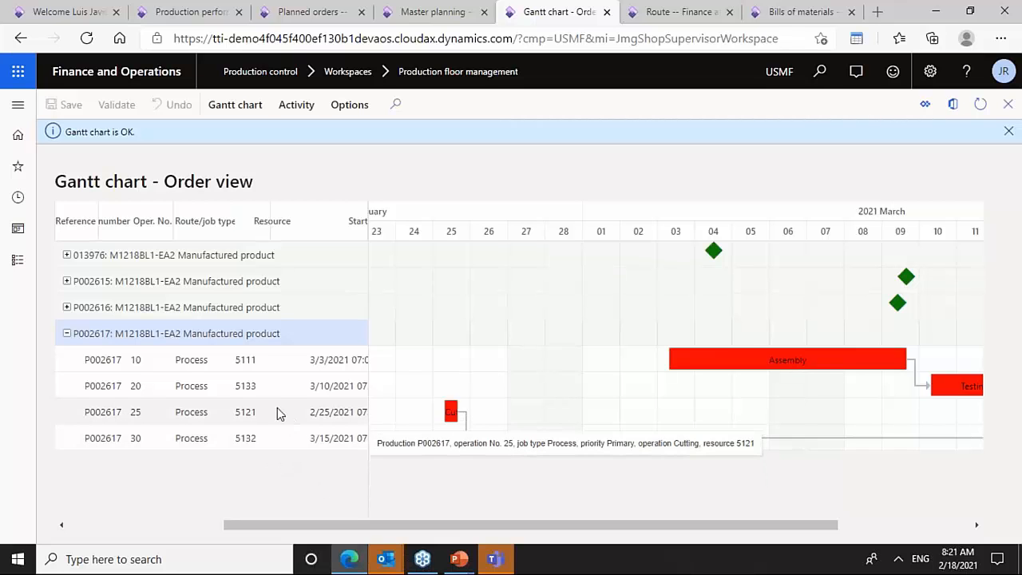
click(258, 387)
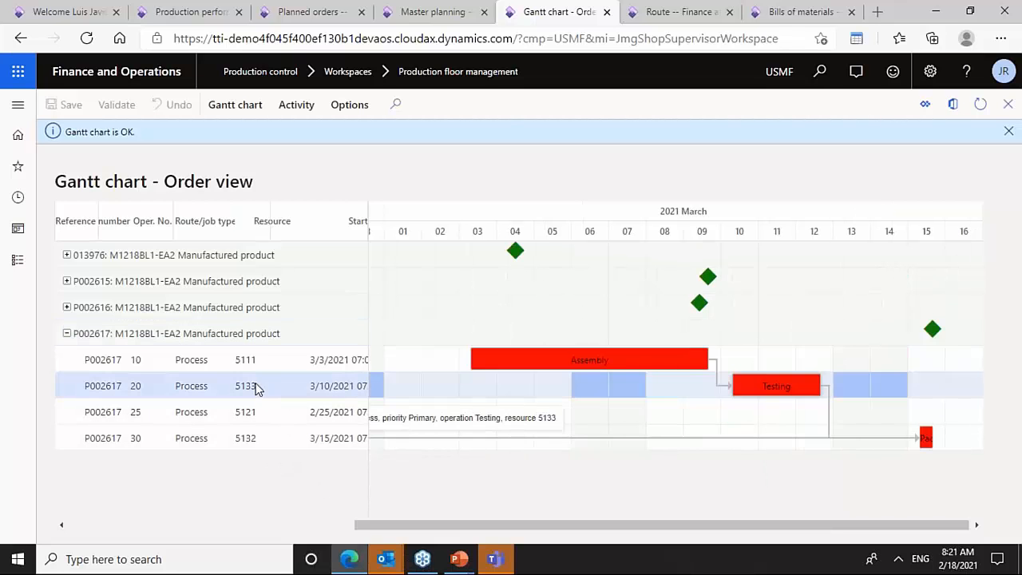
- Switch the Gantt chart to Resource view and expand resources 5132, 5133 and 5121
click(231, 105)
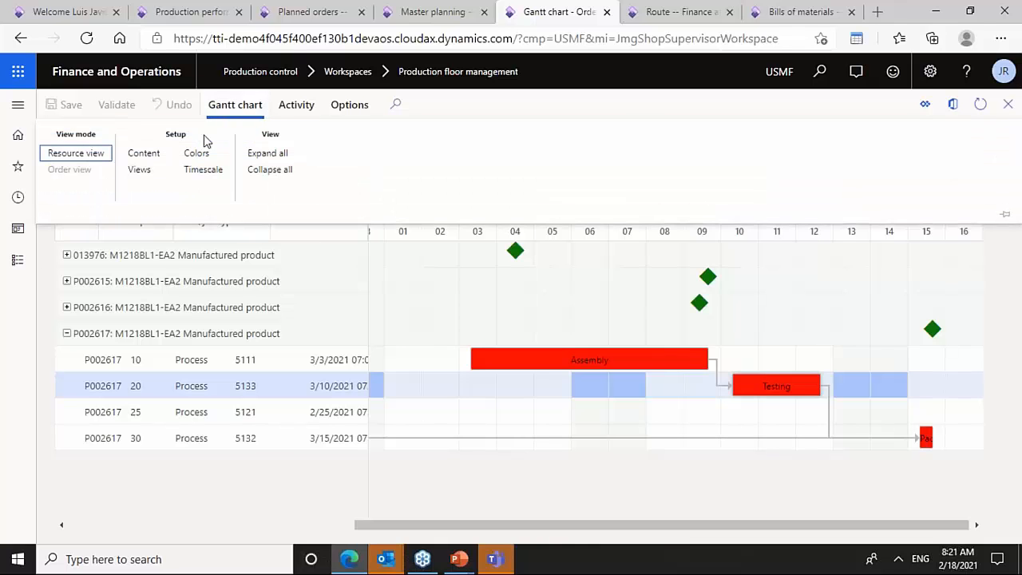
click(296, 104)
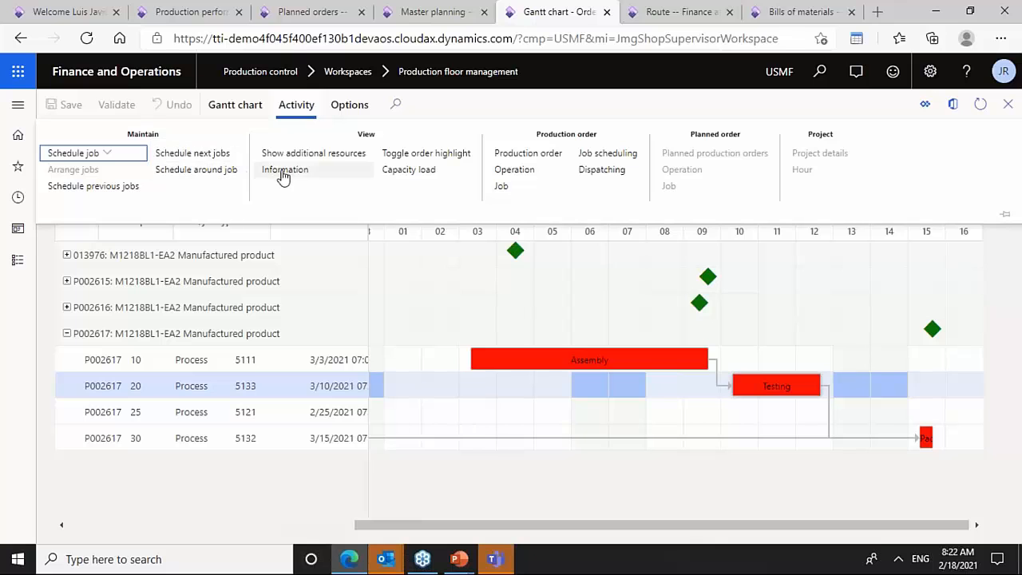
click(248, 108)
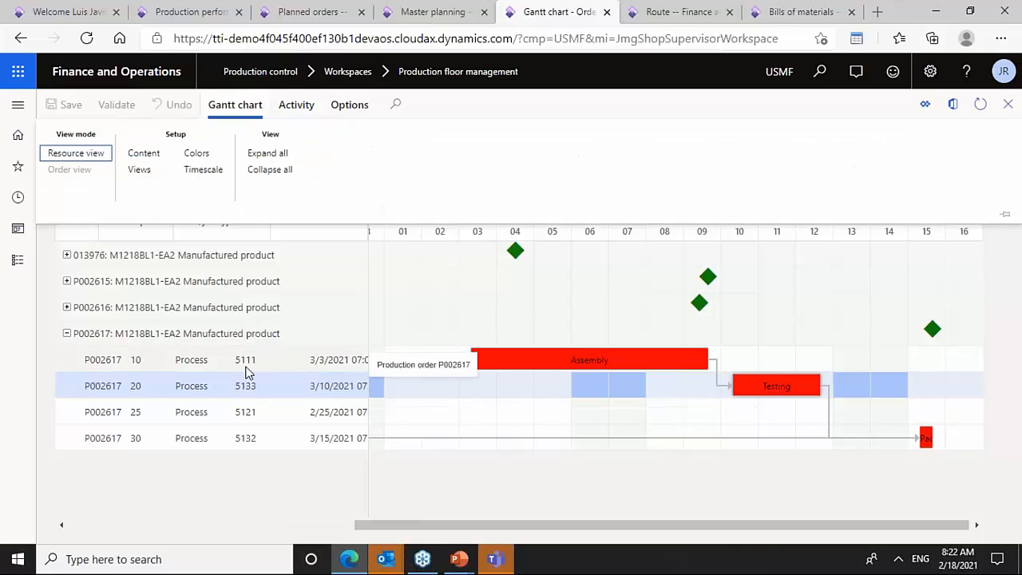
click(76, 153)
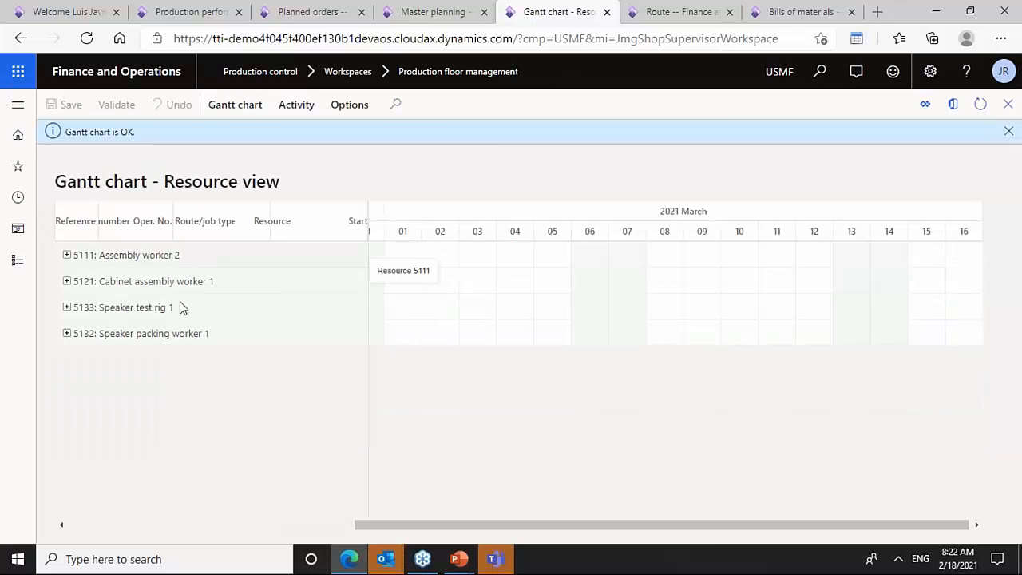
click(67, 334)
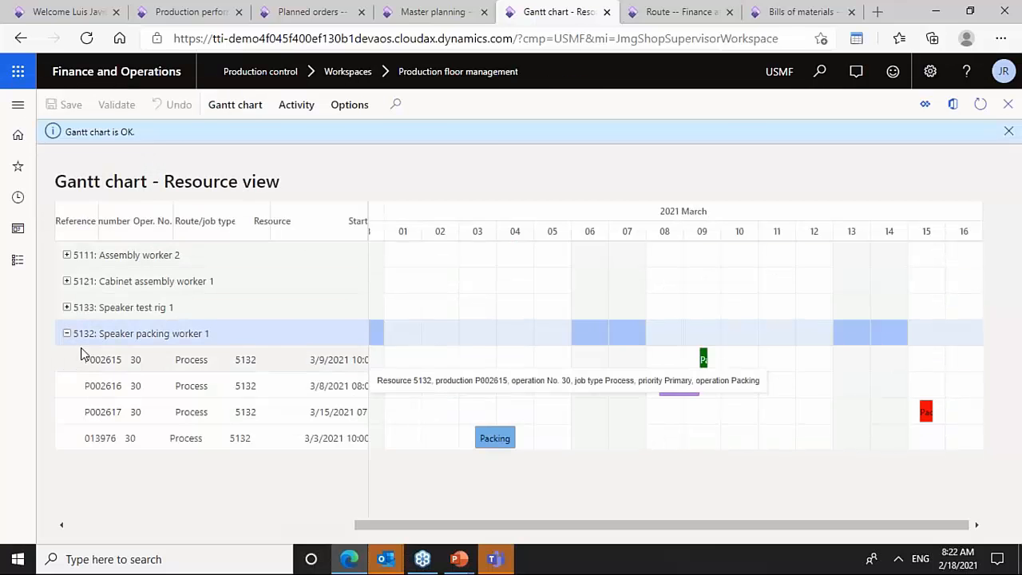
click(67, 308)
click(67, 283)
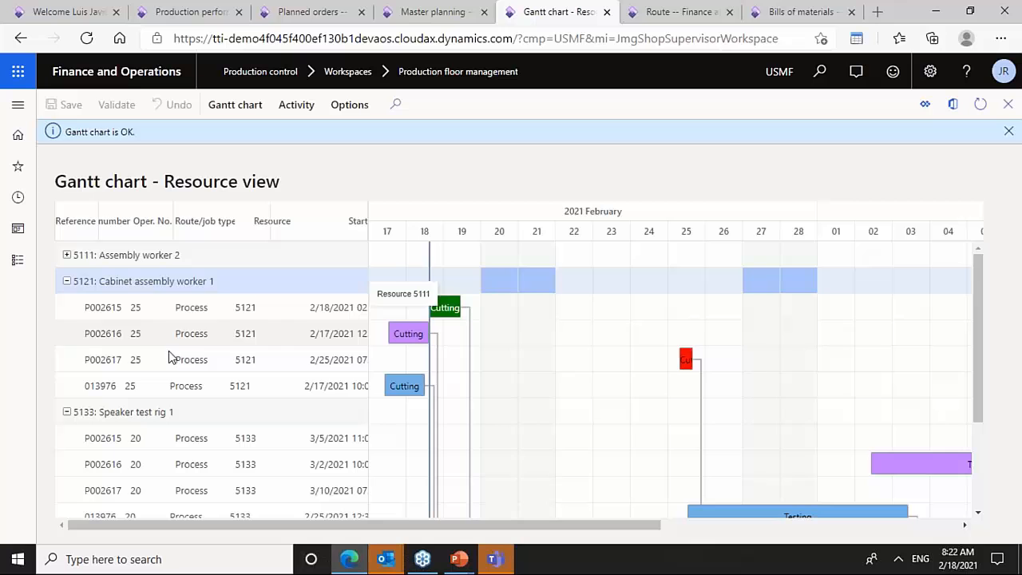
- Review the Schedule job and Show additional resources options for order 013976's Cutting job without applying them
click(228, 390)
click(281, 110)
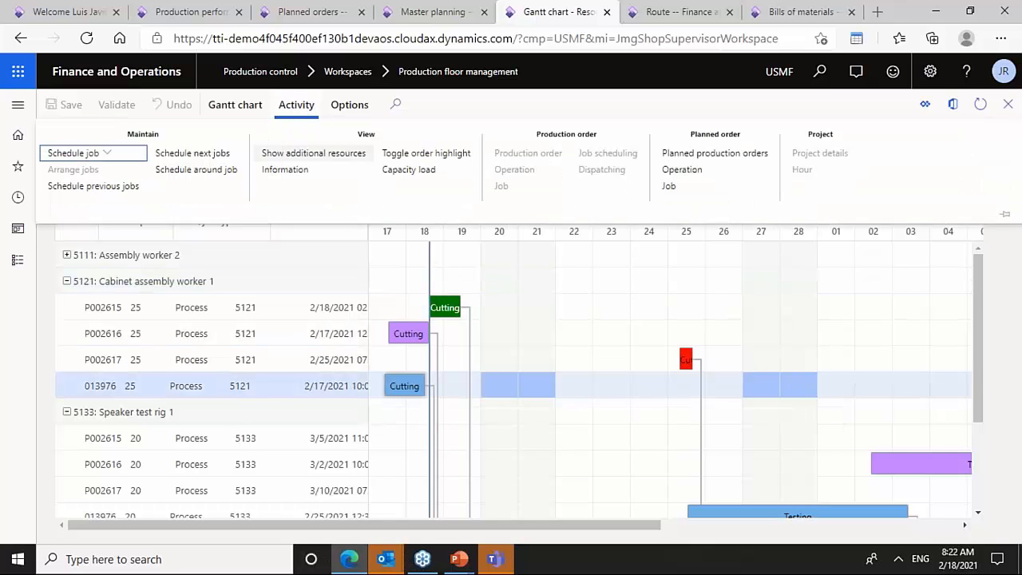
click(76, 153)
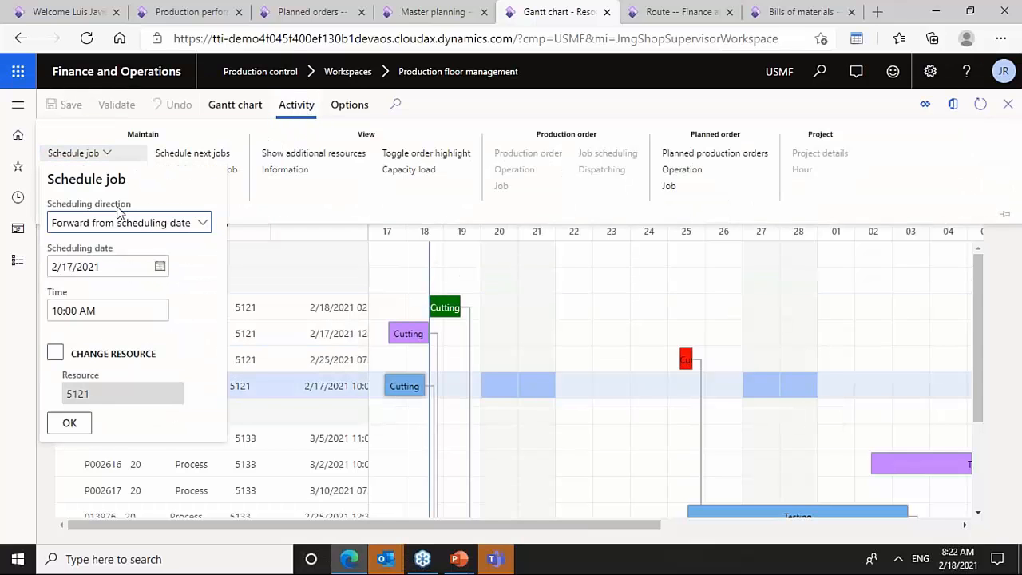
click(145, 136)
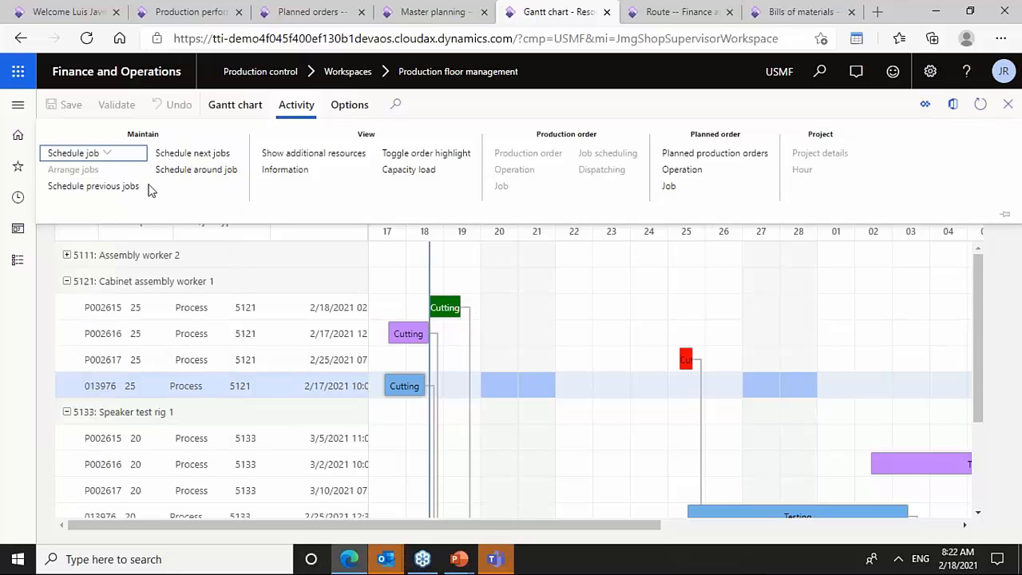
click(335, 156)
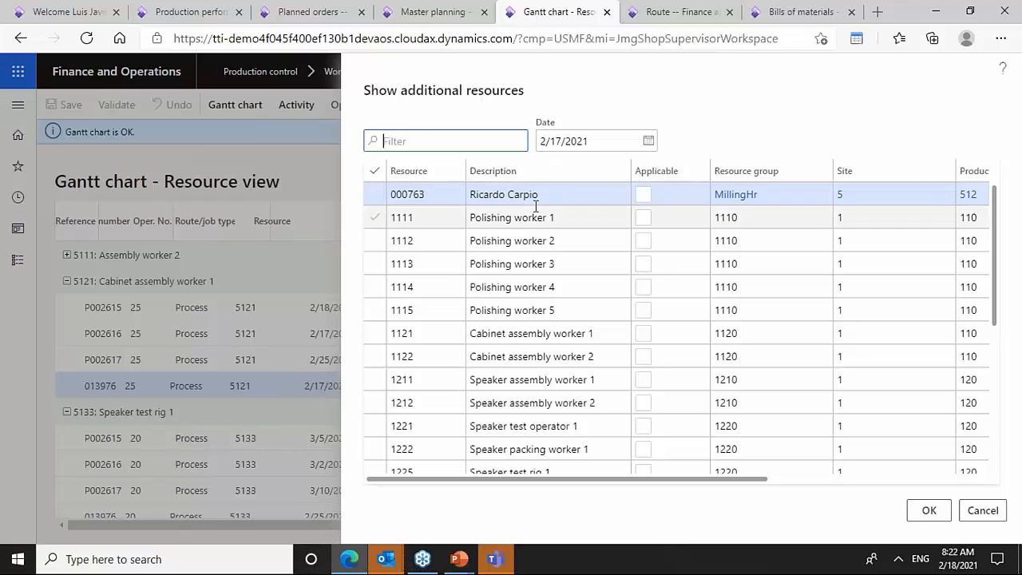
click(324, 434)
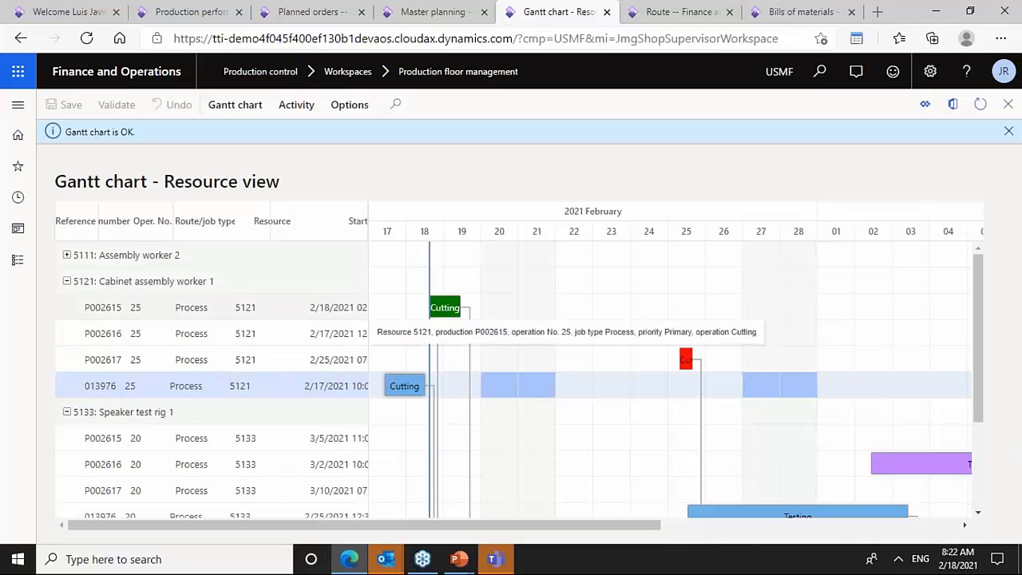
- Expand resource 5111 and try lengthening P002617's Testing job on Speaker test rig 1
click(67, 255)
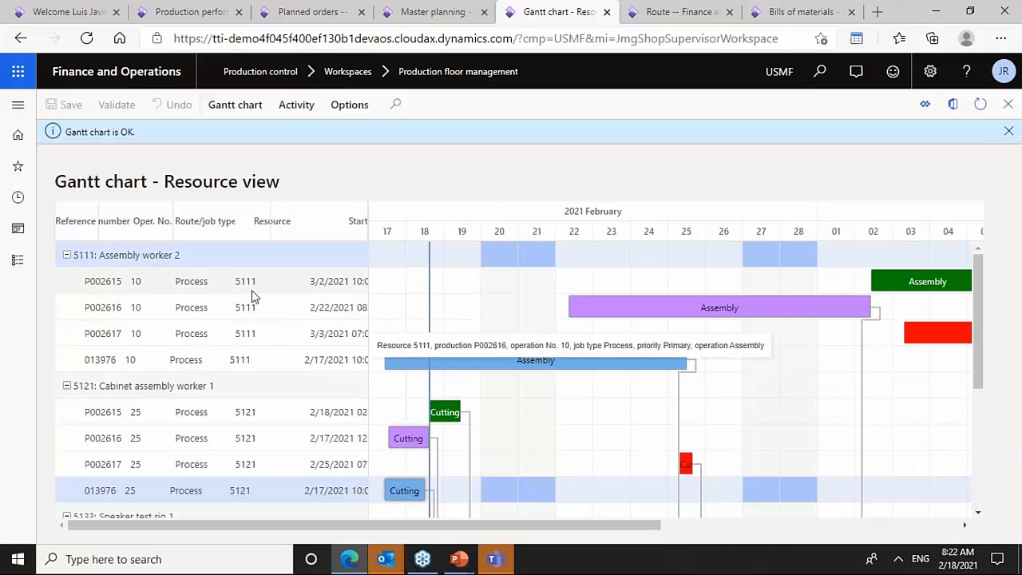
drag(978, 330, 983, 448)
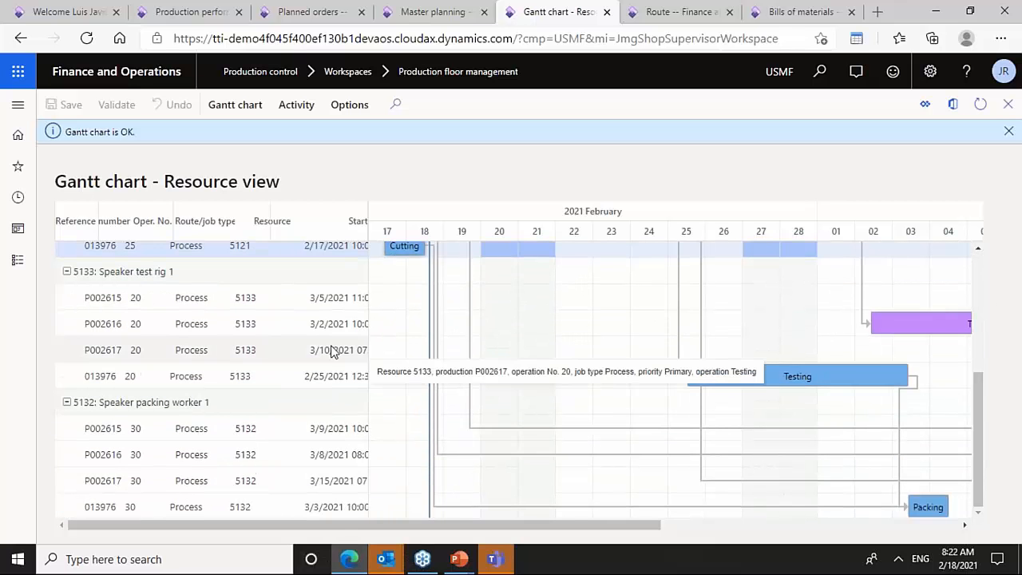
click(248, 353)
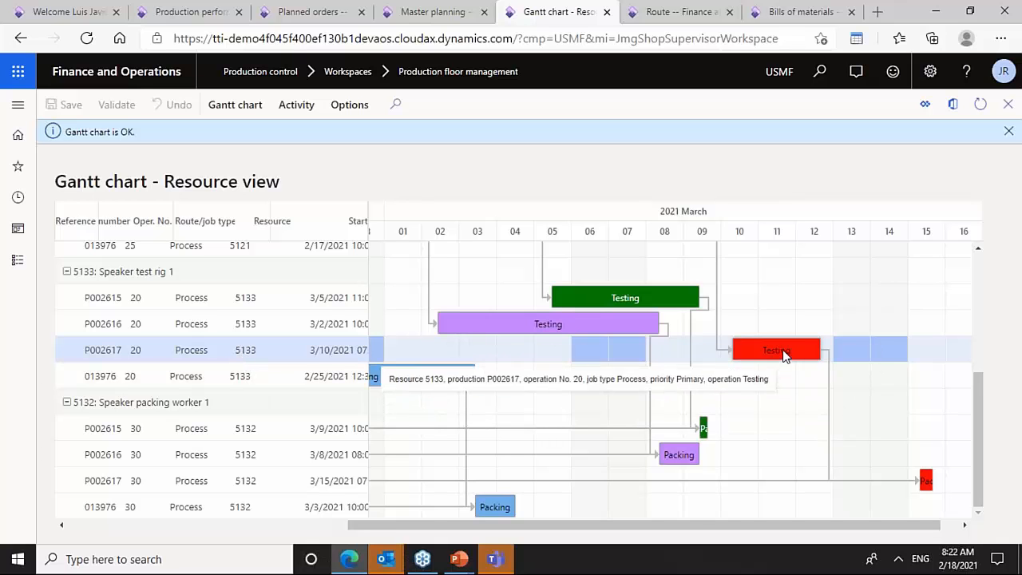
drag(821, 349, 920, 350)
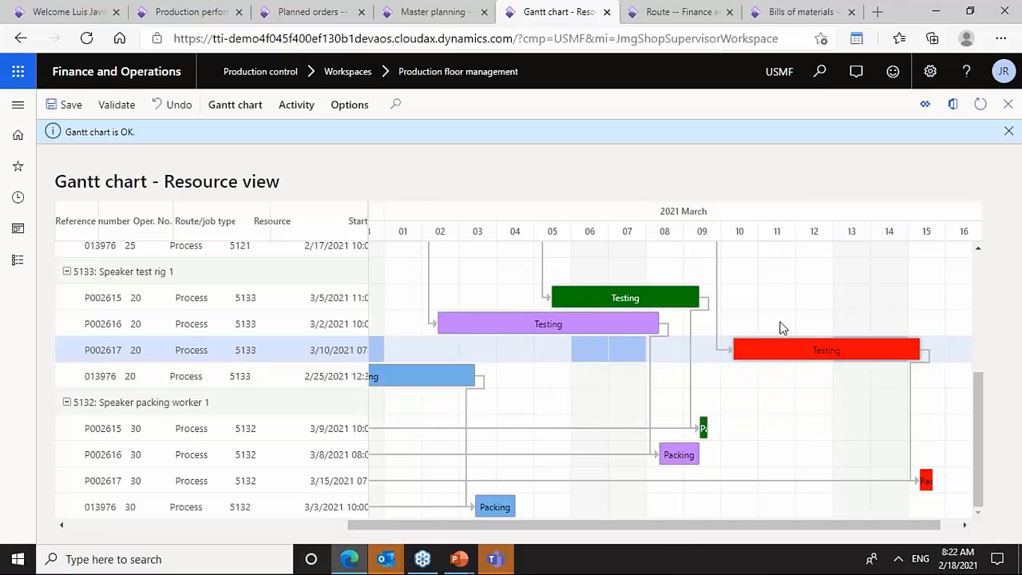
drag(795, 343, 758, 434)
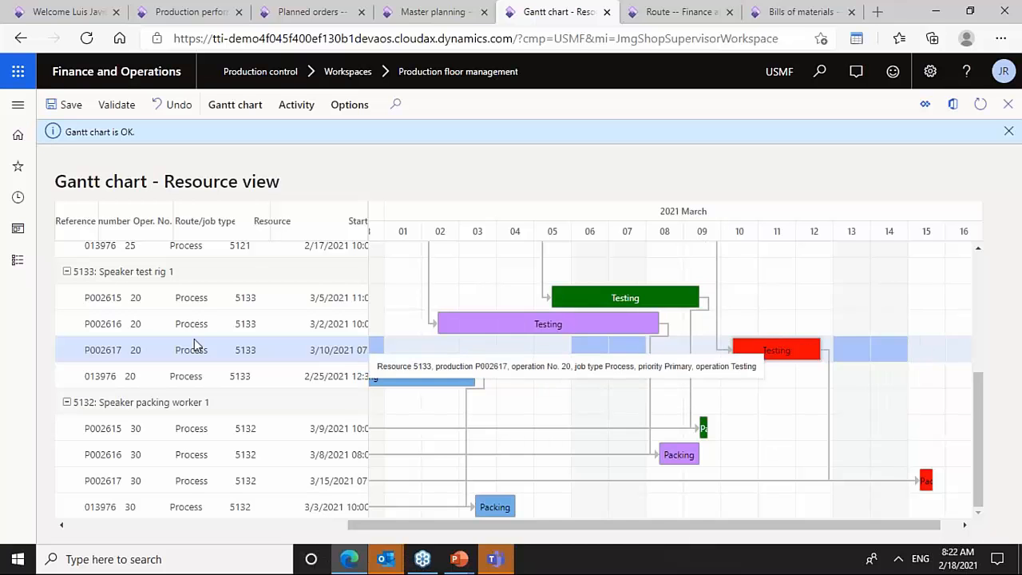
- Reassign the Testing jobs of P002616 and 013976 to resource 5132, Speaker packing worker 1
drag(192, 342, 195, 468)
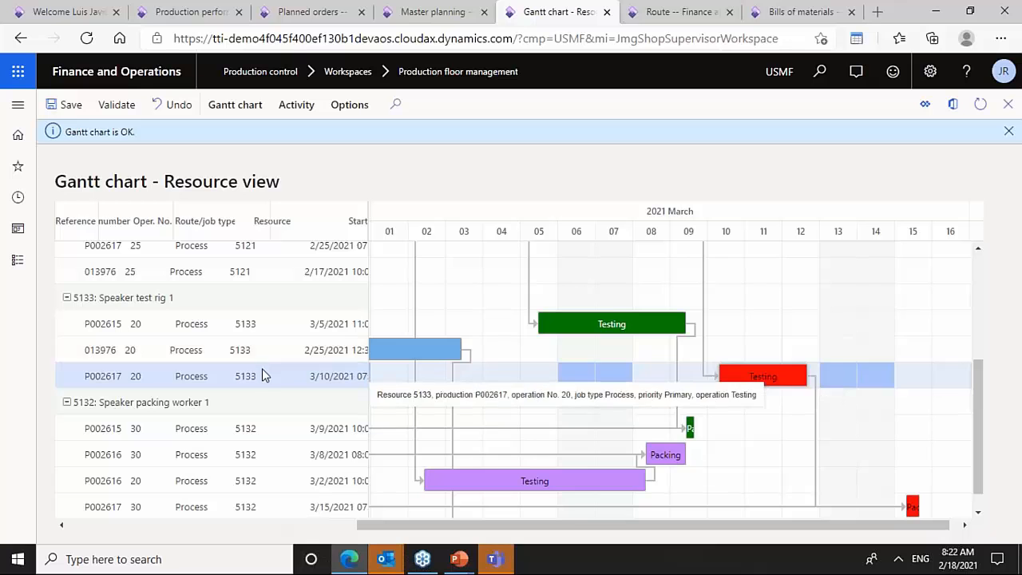
drag(262, 353, 260, 457)
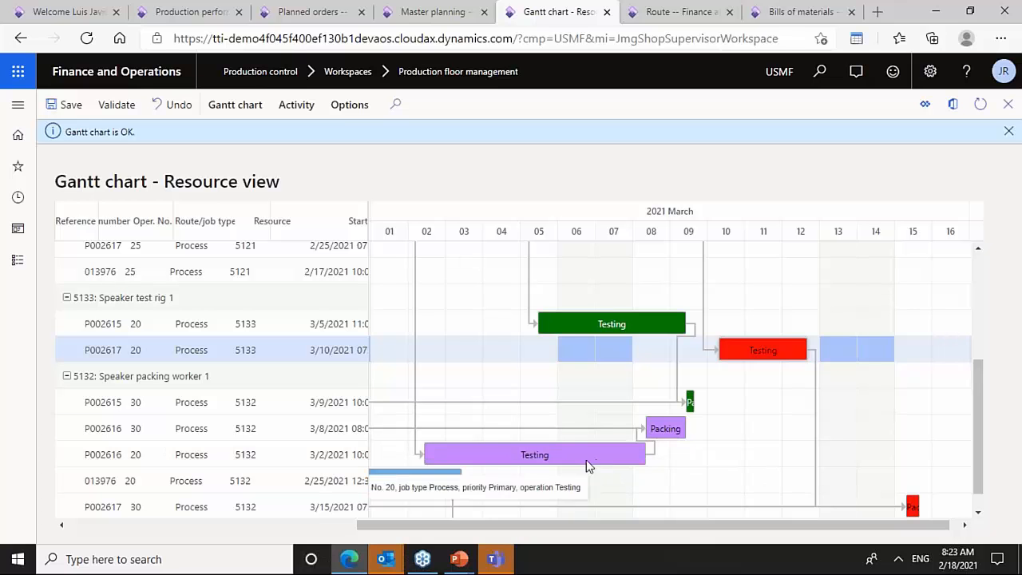
- Try shifting P002616's Testing job on resource 5132 to start 3/3/2021, then undo that move
drag(550, 457, 582, 454)
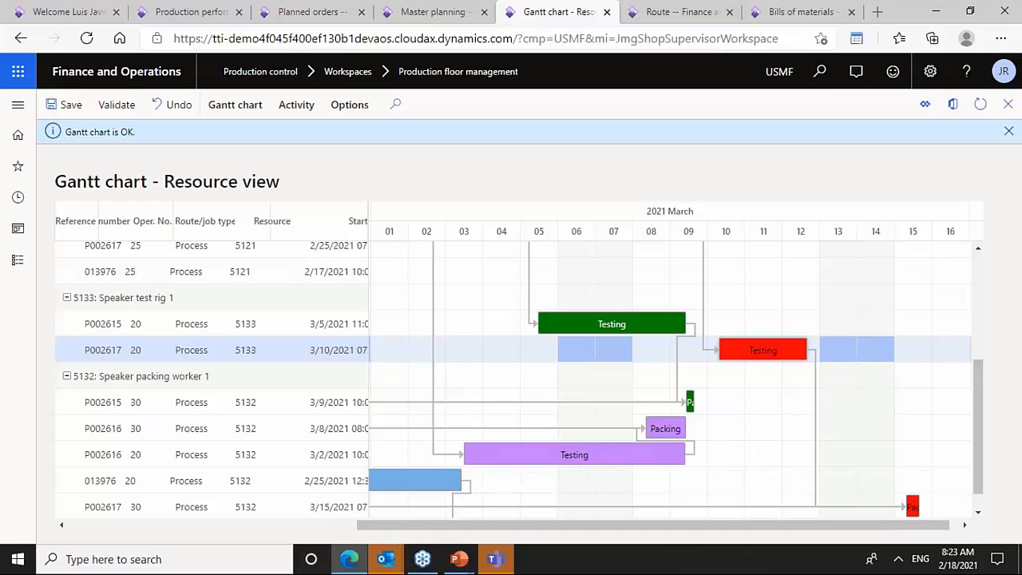
click(308, 329)
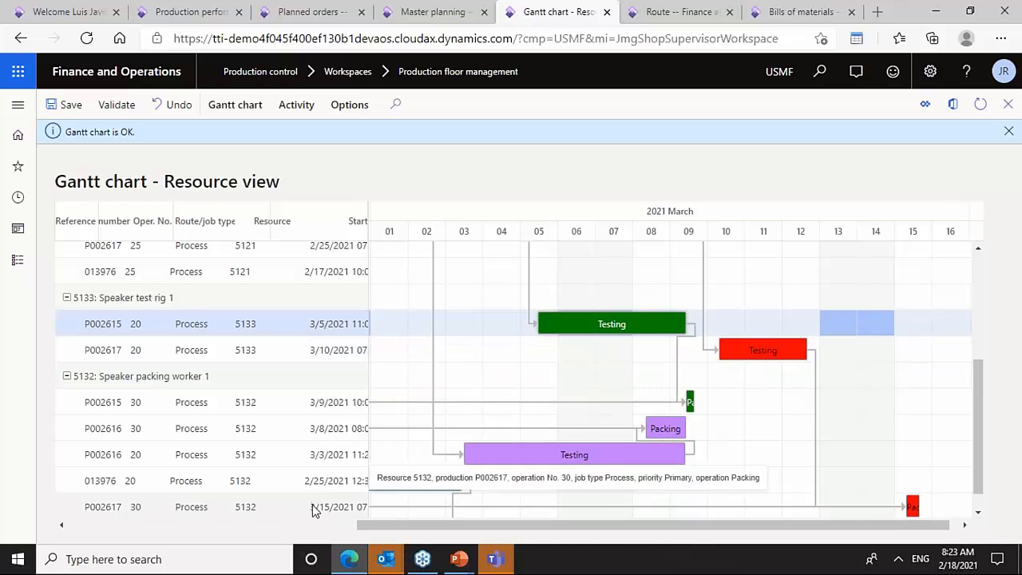
click(176, 104)
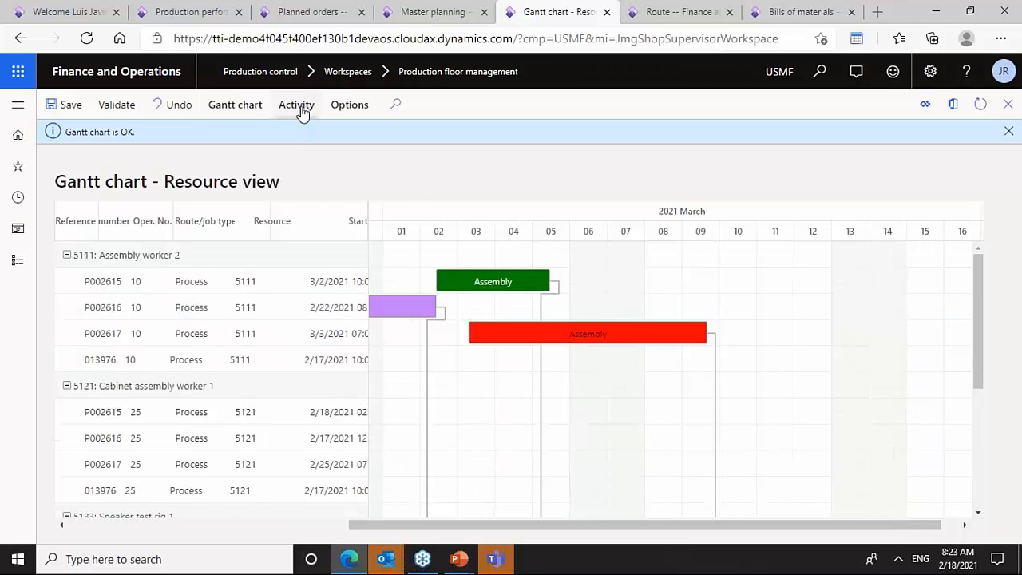
- Open the Timescale settings and review the minor time scale options without changing them
click(300, 107)
click(249, 109)
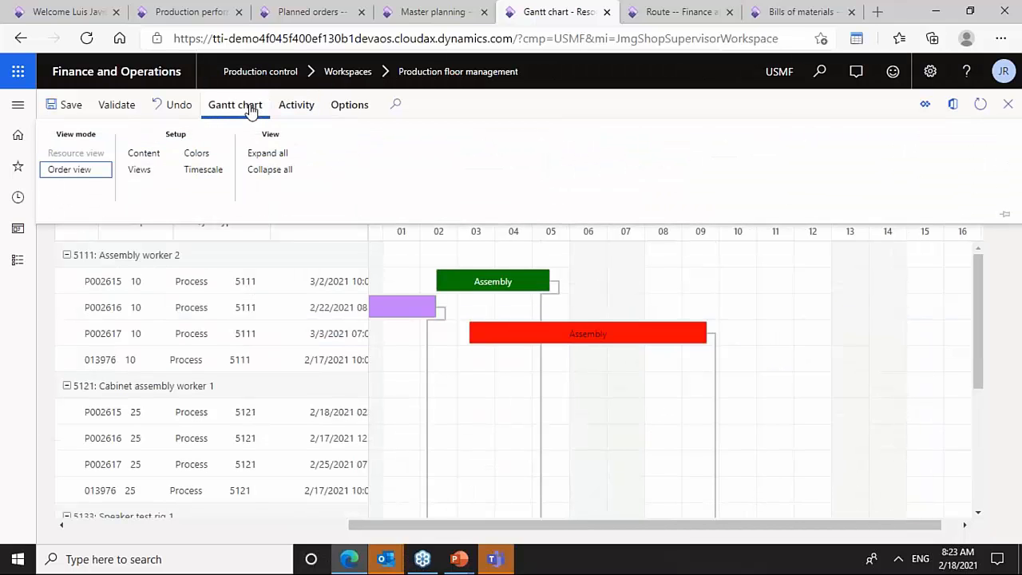
click(205, 170)
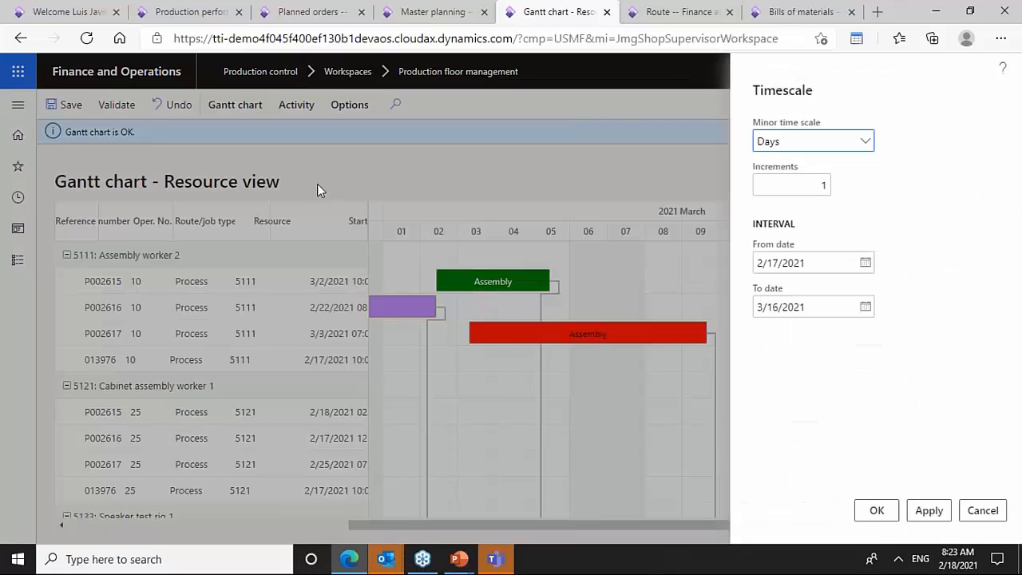
click(869, 149)
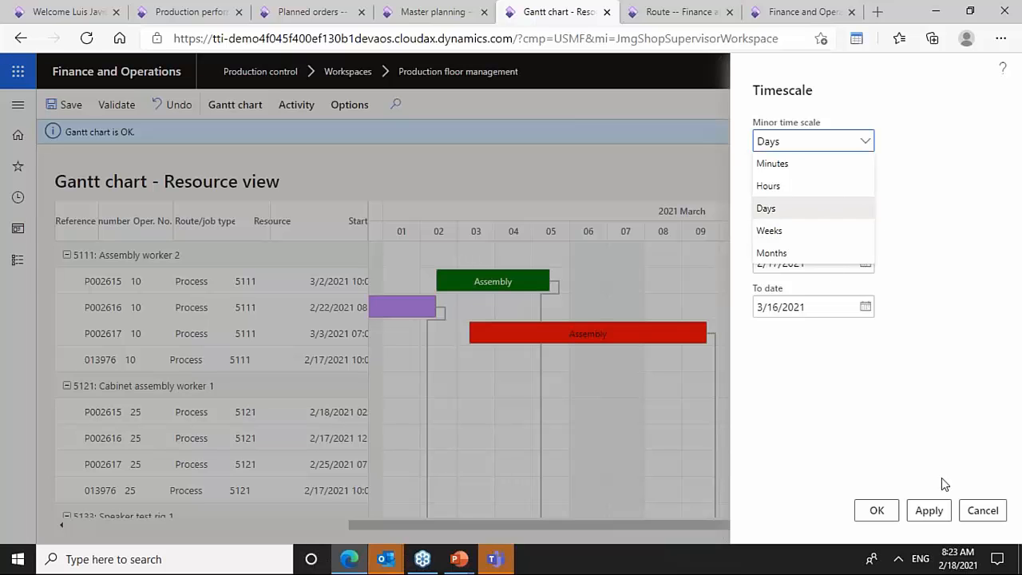
click(981, 512)
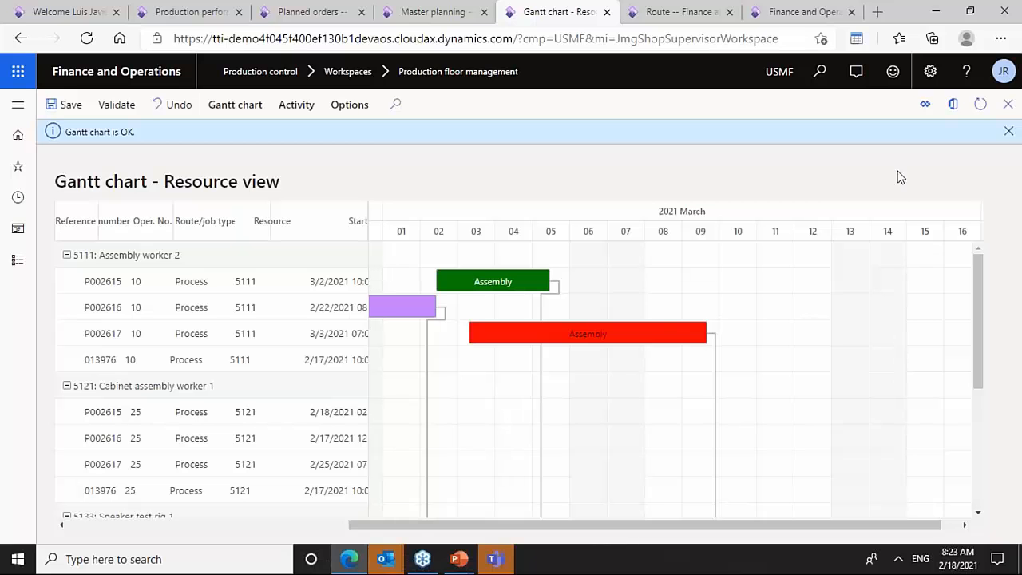
- Dismiss the status message and close the Gantt chart resource view without saving the changes
click(1009, 131)
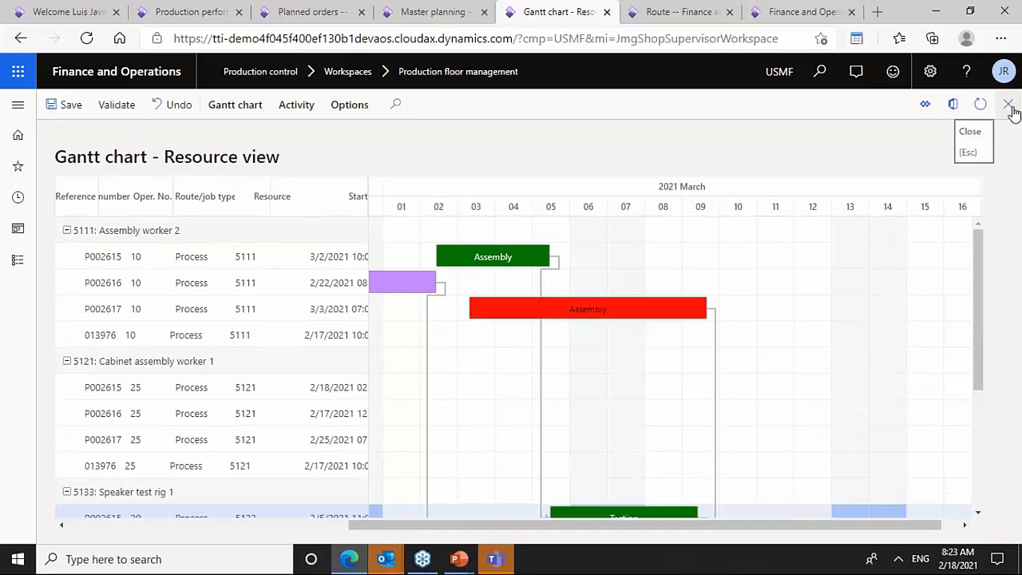
click(1007, 103)
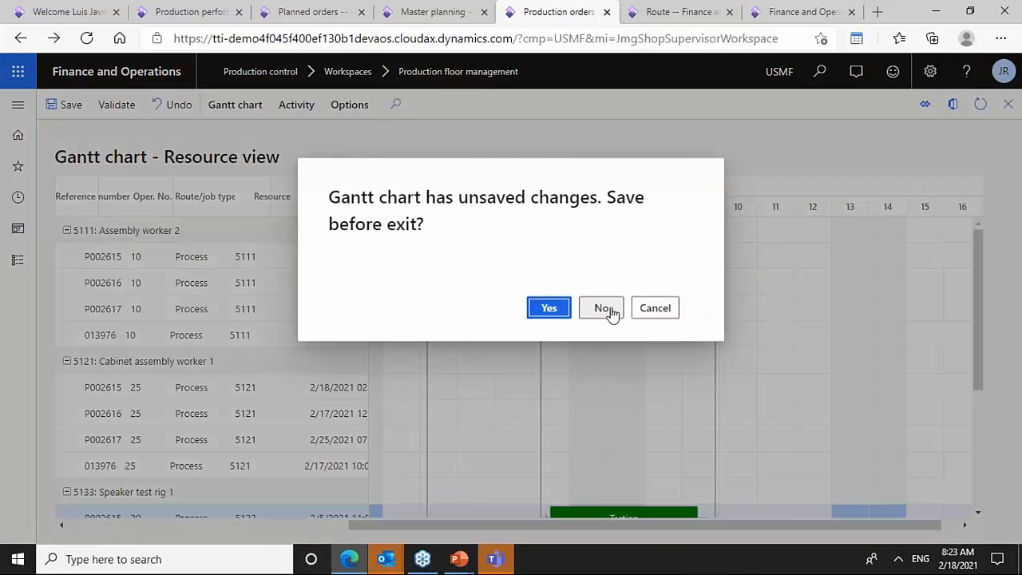
click(611, 313)
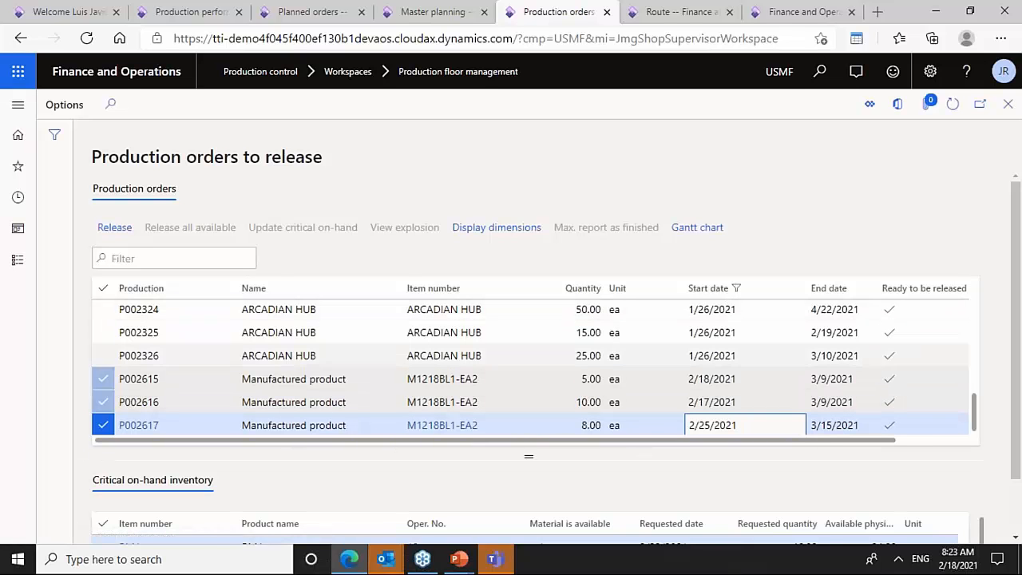
- Release the selected production orders P002615, P002616 and P002617
click(116, 228)
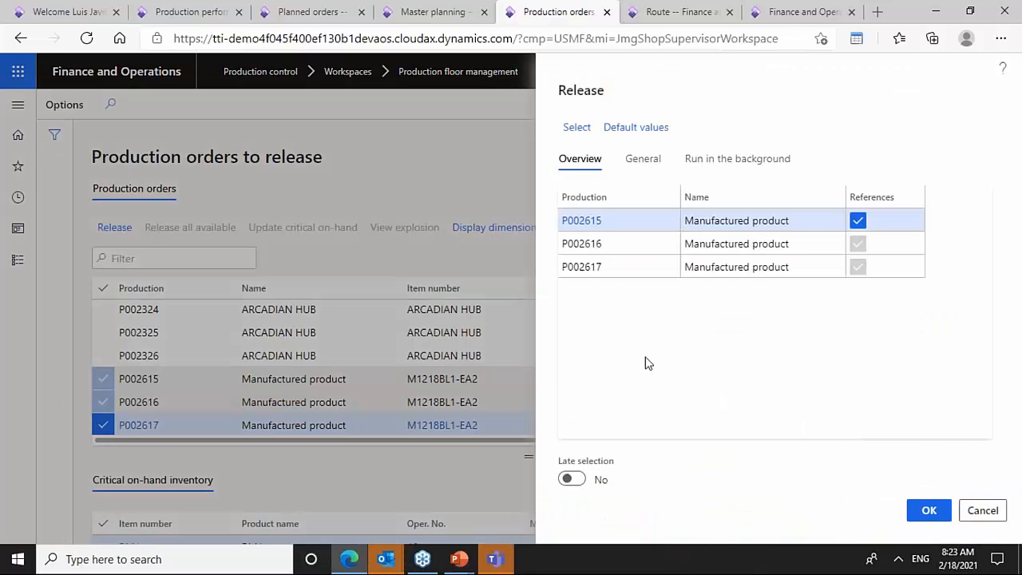
click(935, 514)
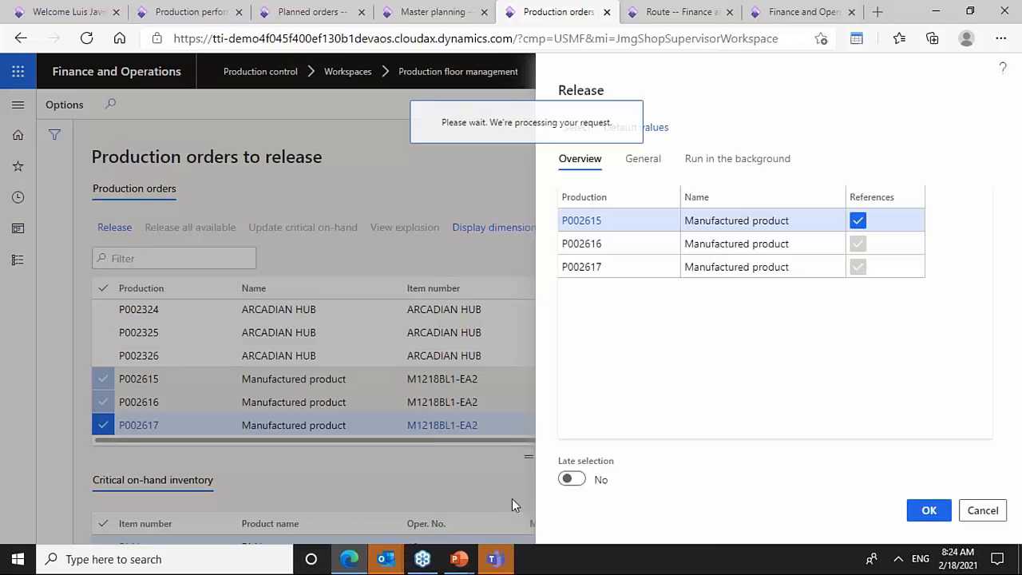
drag(491, 563, 174, 539)
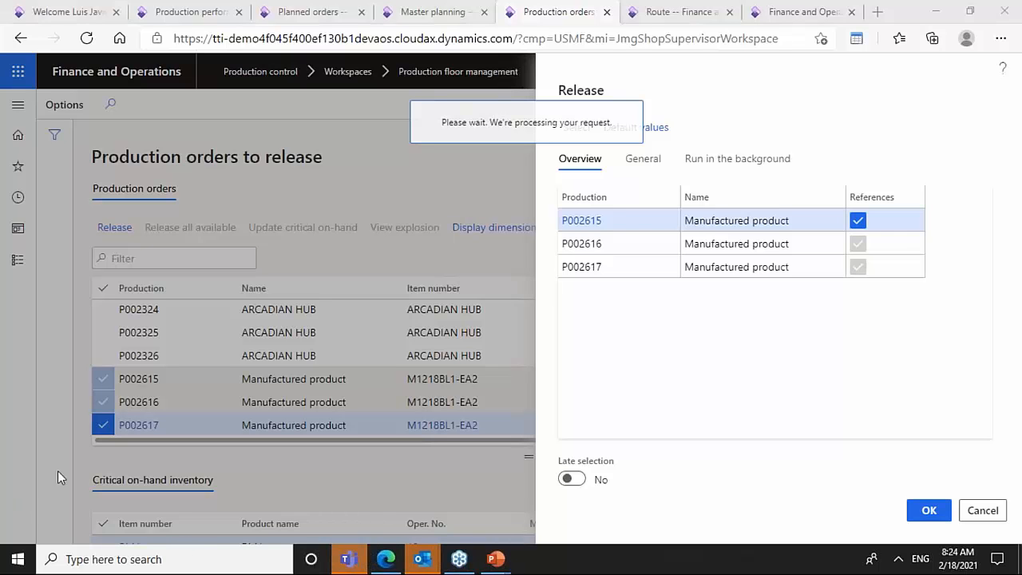
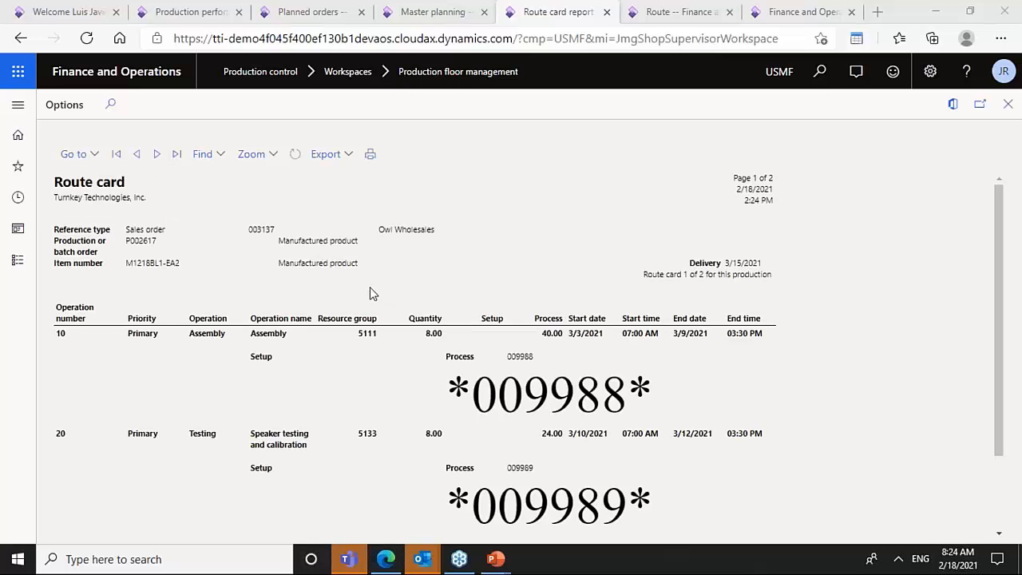
- Export the P002617 route card report to PDF and open the downloaded file
mouse_move(998, 343)
mouse_down()
mouse_move(997, 435)
mouse_move(998, 327)
mouse_move(1007, 444)
mouse_move(998, 331)
mouse_up()
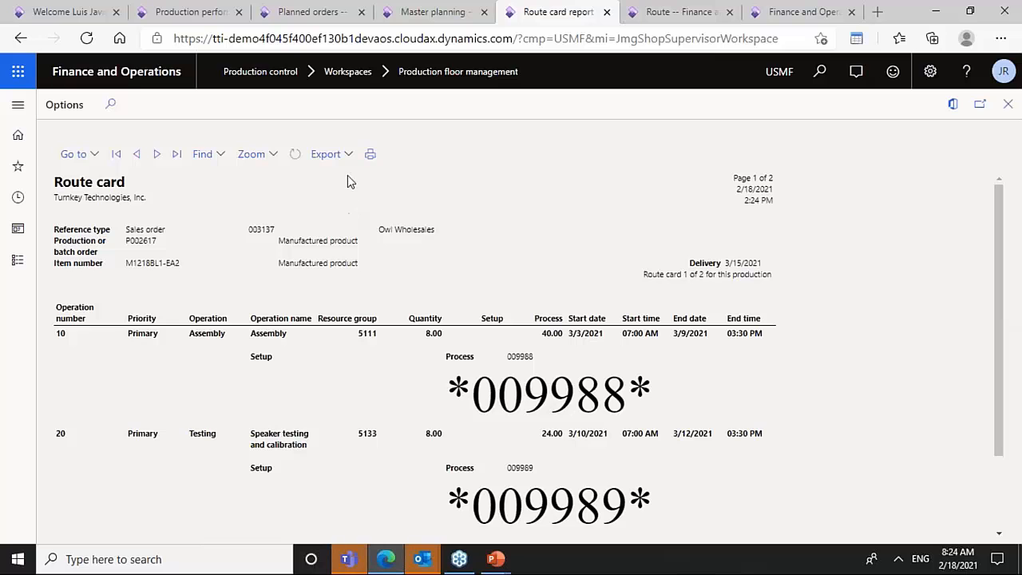
click(327, 153)
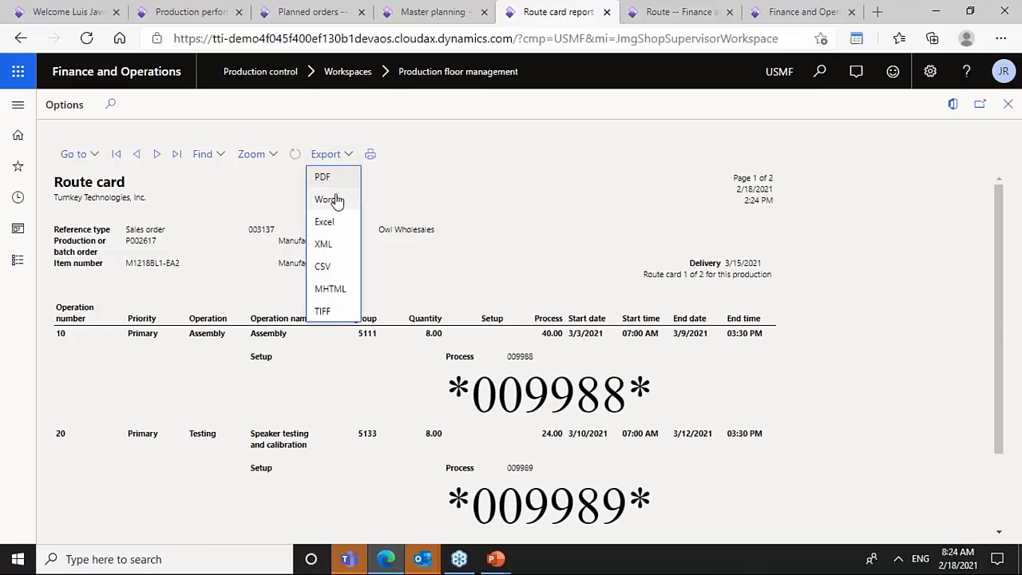
click(336, 199)
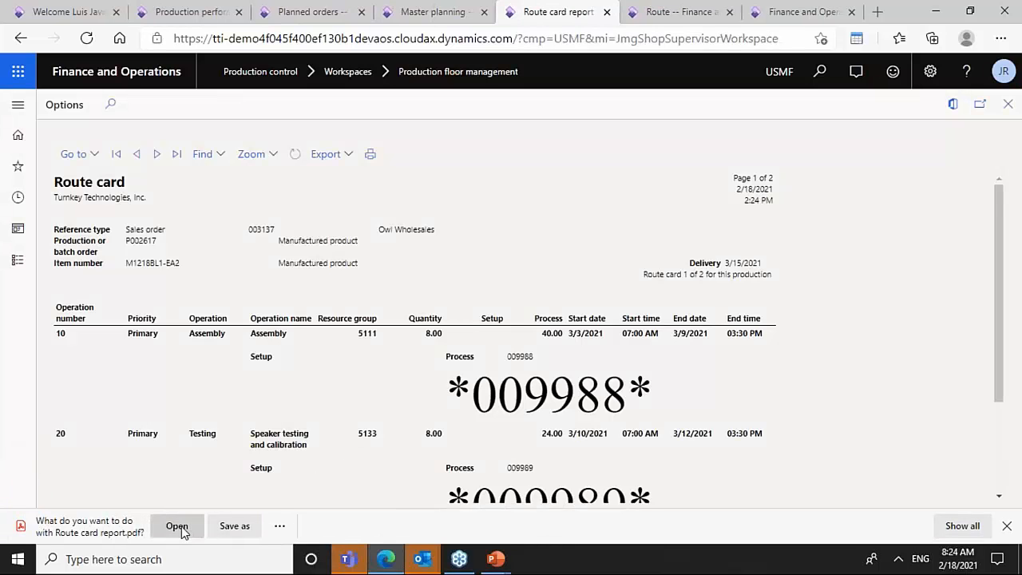
click(177, 526)
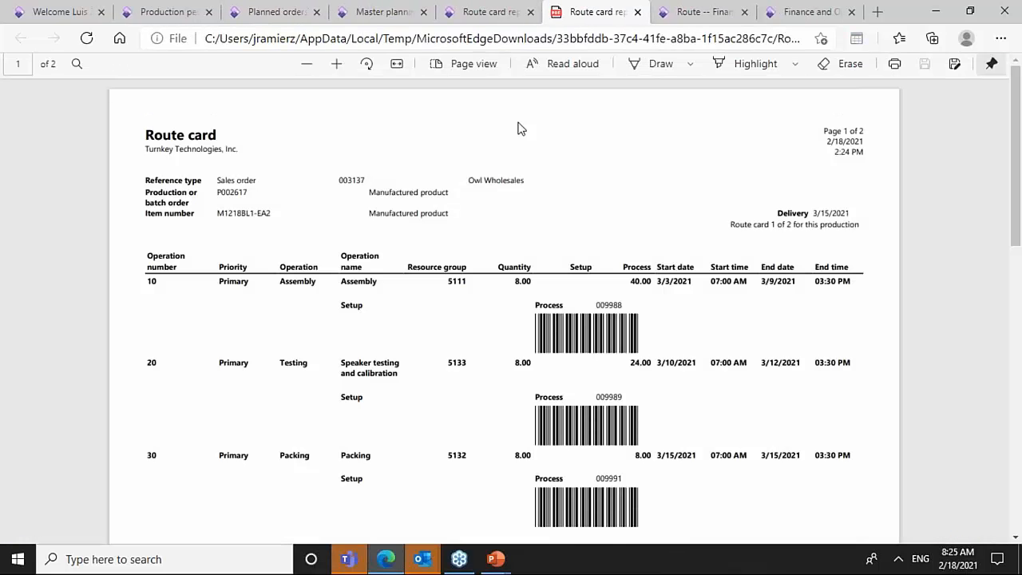
drag(1018, 135, 1017, 166)
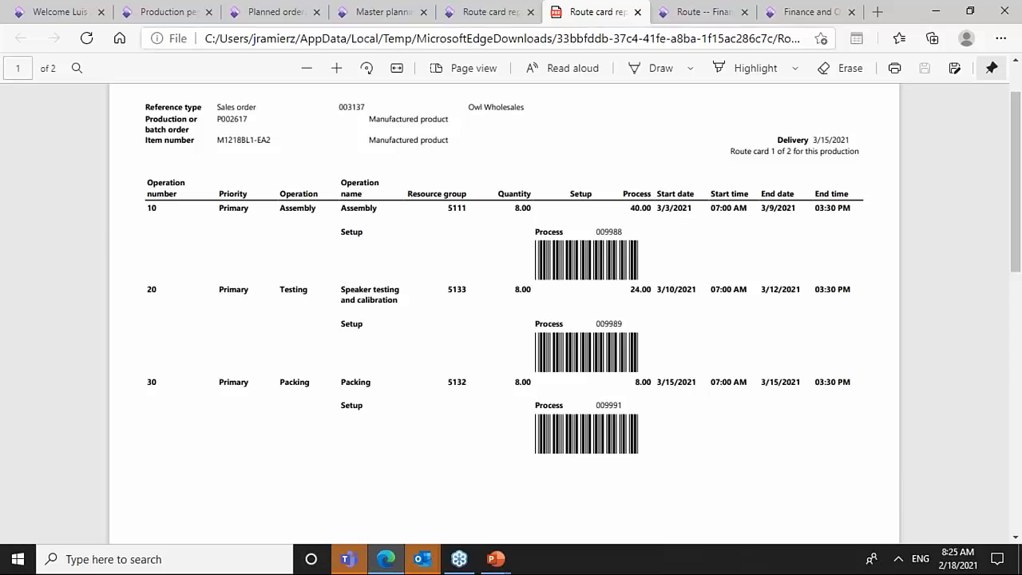
- Close the route card report and open All production orders in Production control
click(497, 11)
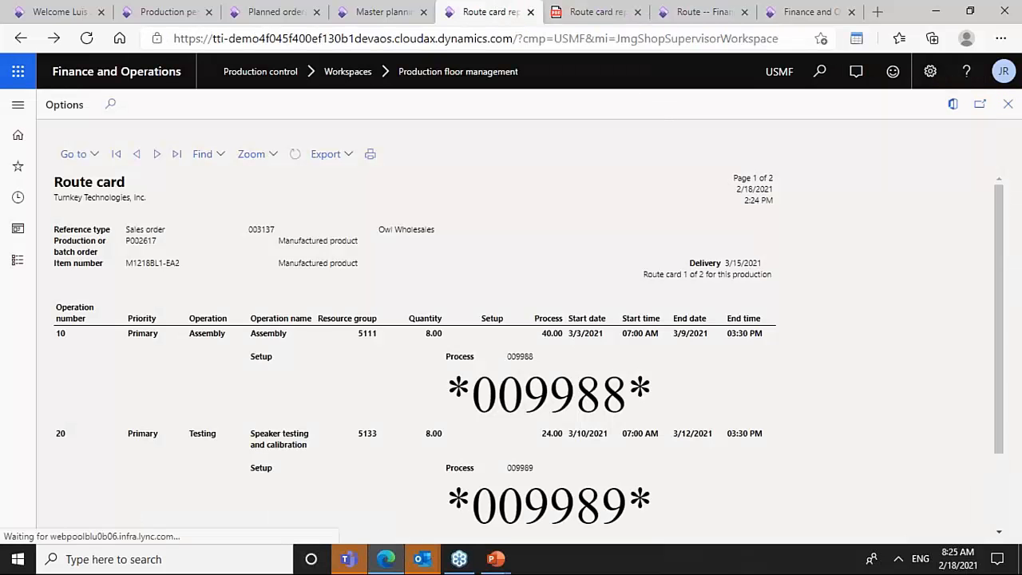
click(1008, 107)
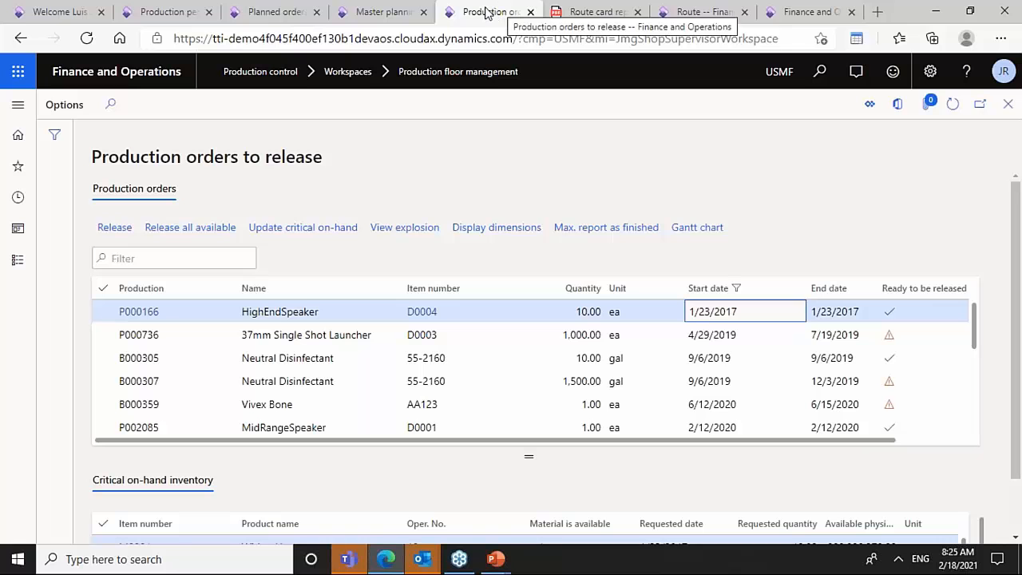
click(19, 261)
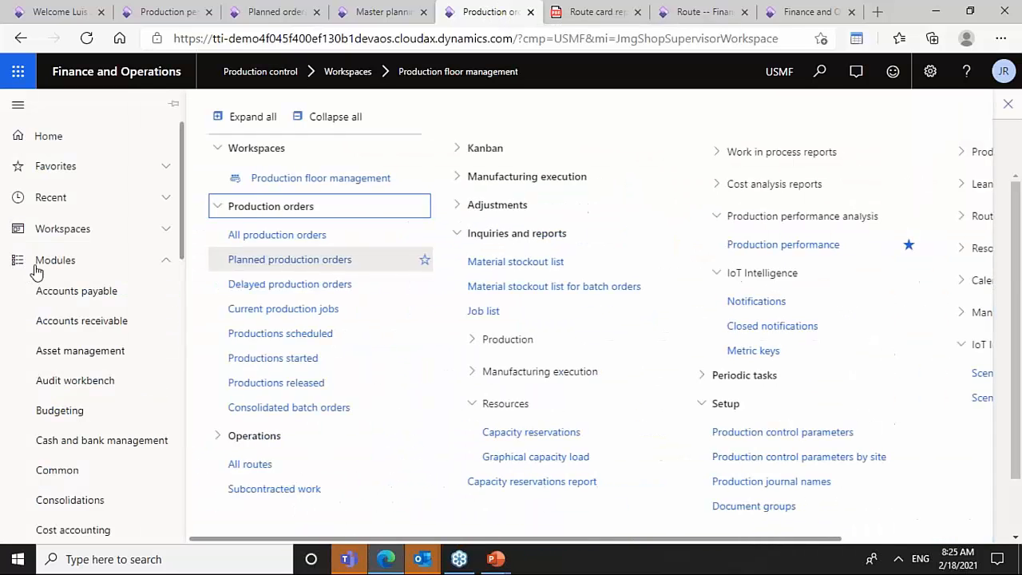
click(305, 236)
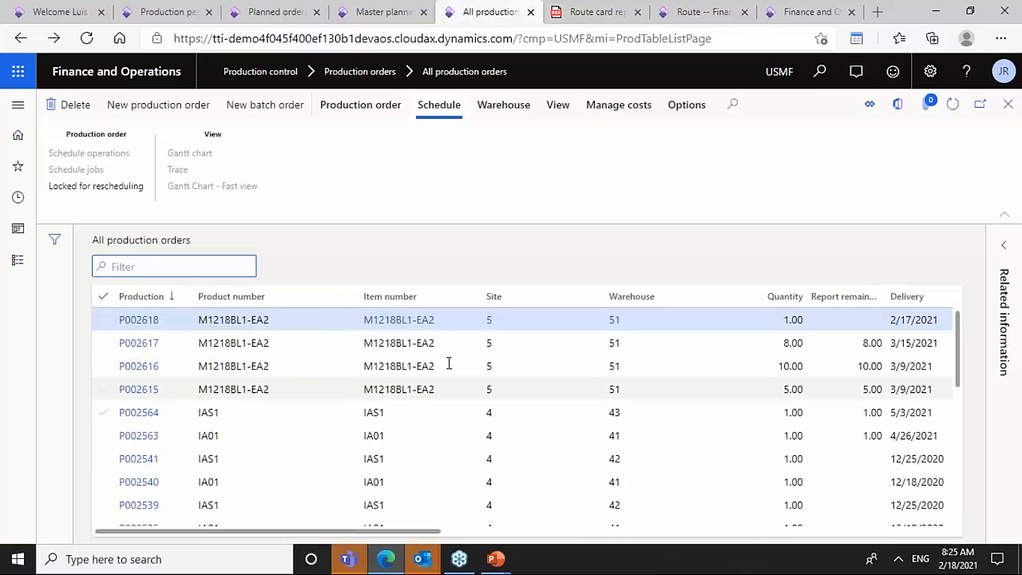
- Review the status columns of production orders P002615, P002616 and P002617 in the list
click(489, 343)
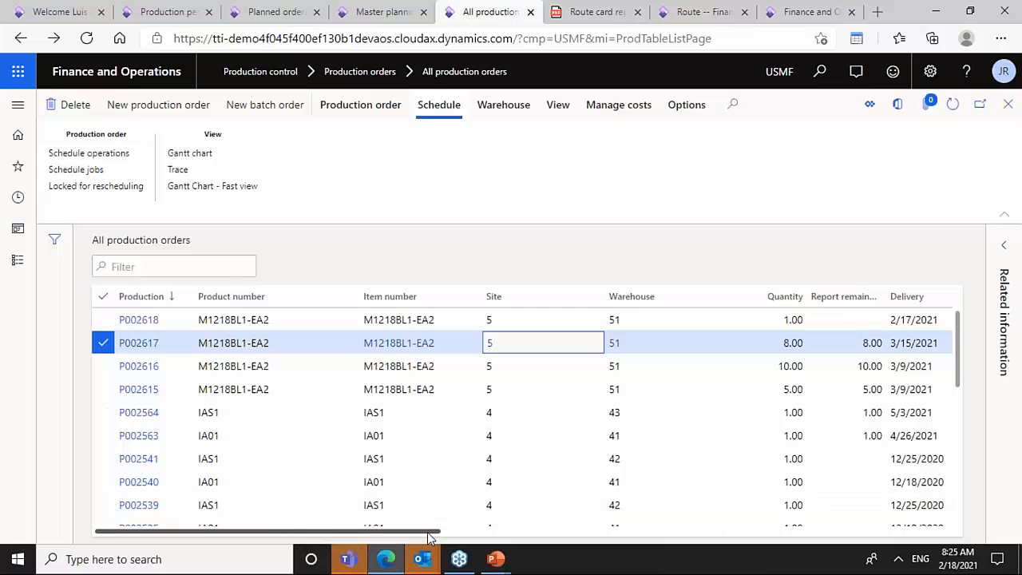
drag(431, 531, 662, 524)
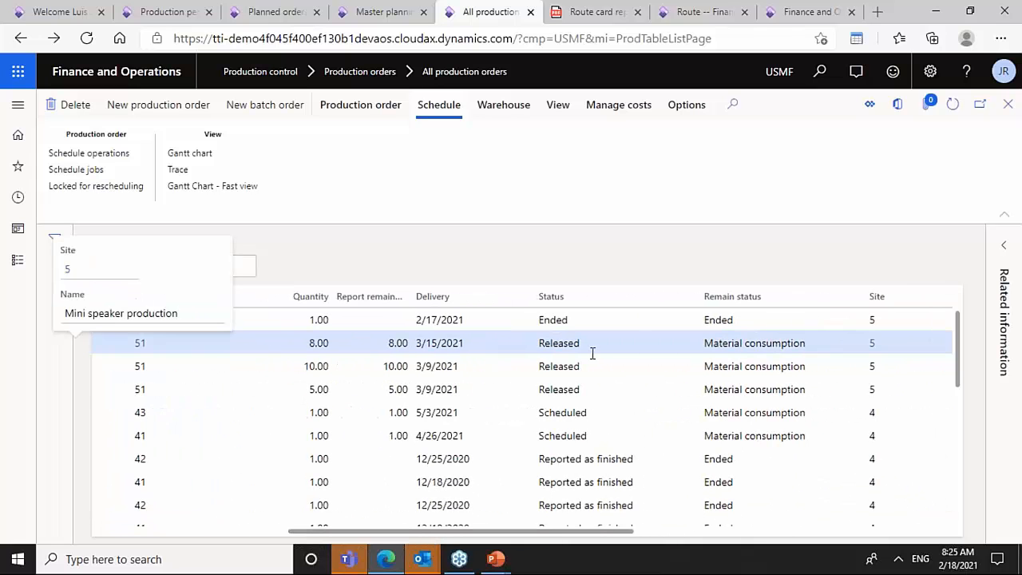
click(591, 345)
click(589, 389)
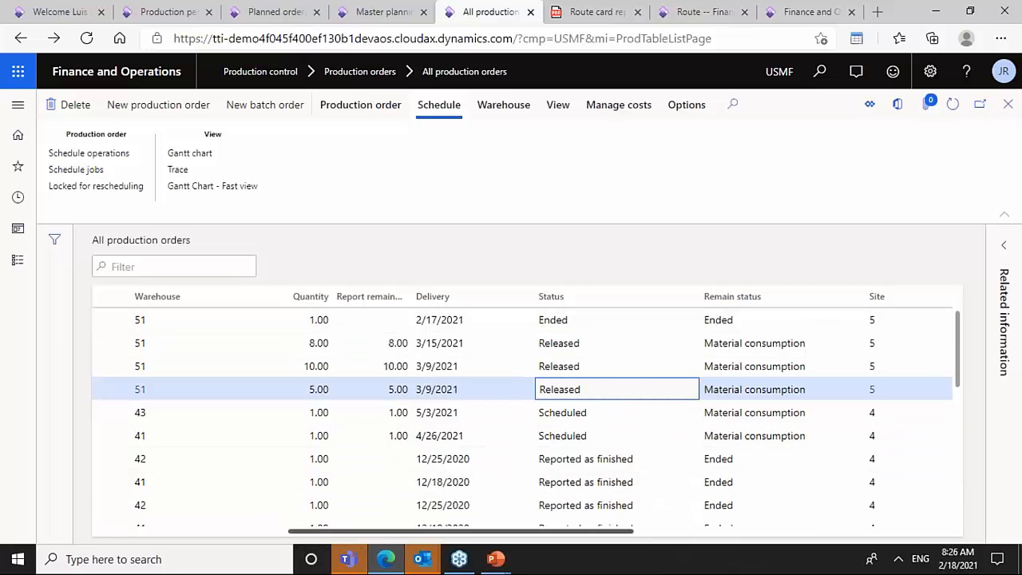
drag(559, 539, 454, 538)
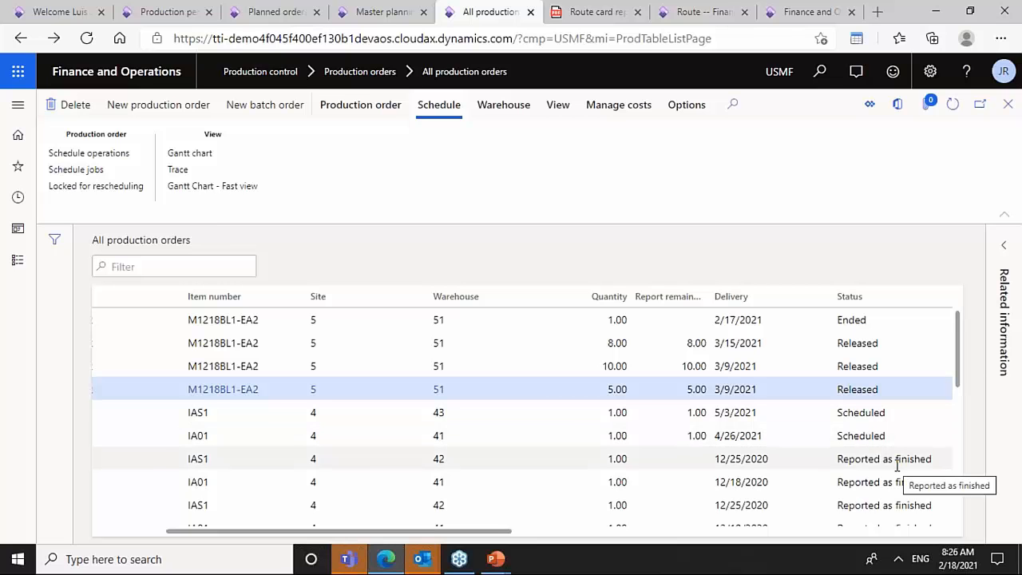
click(865, 323)
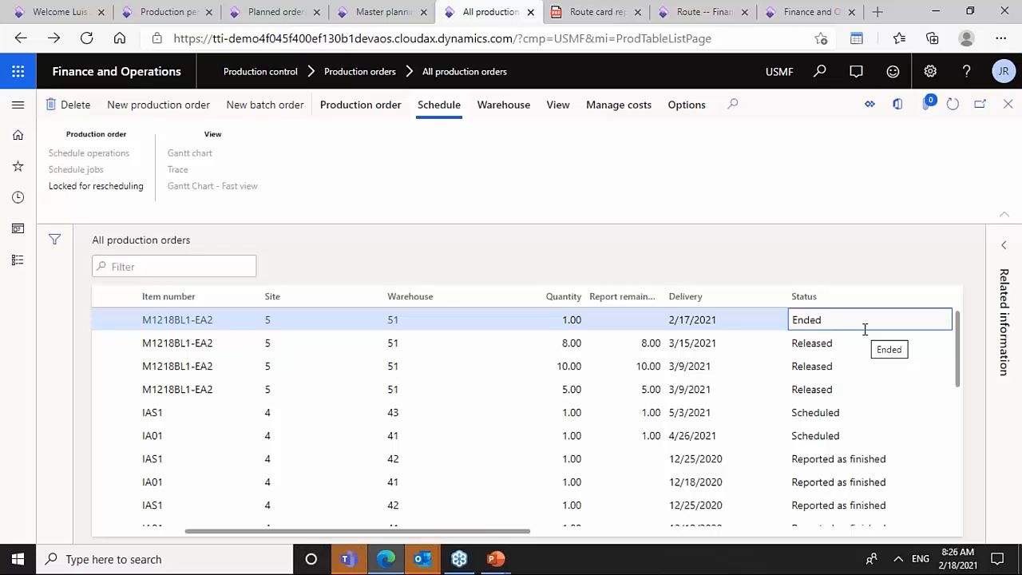
click(824, 389)
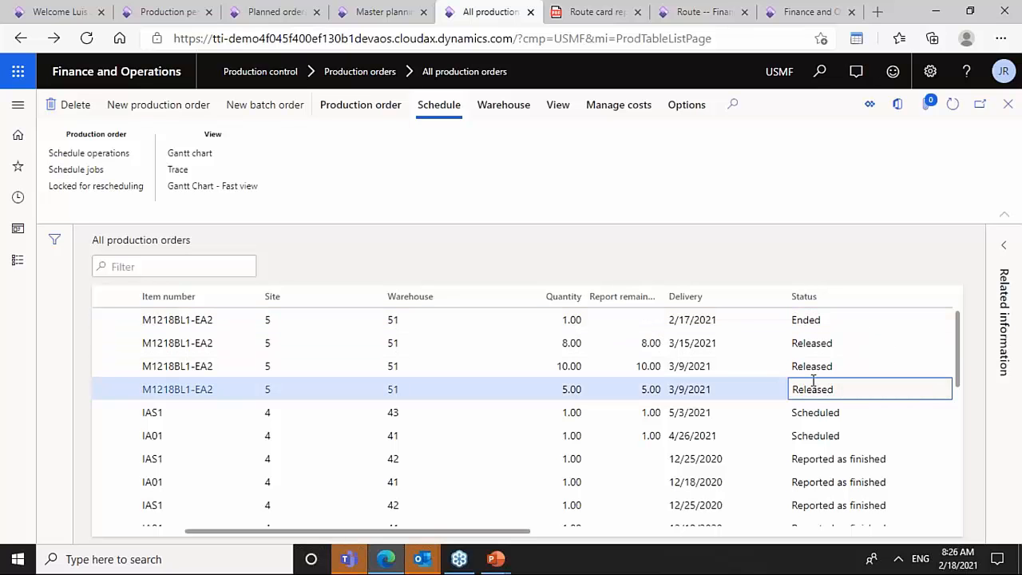
- Open the Job card device page under Manufacturing execution in Production control
click(203, 8)
click(18, 259)
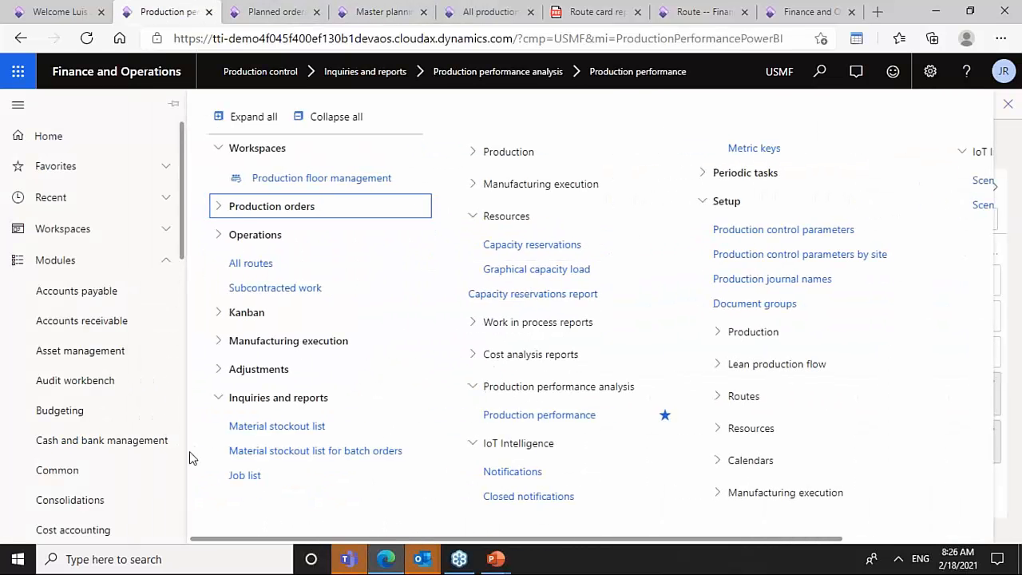
scroll(184, 490, down, 8)
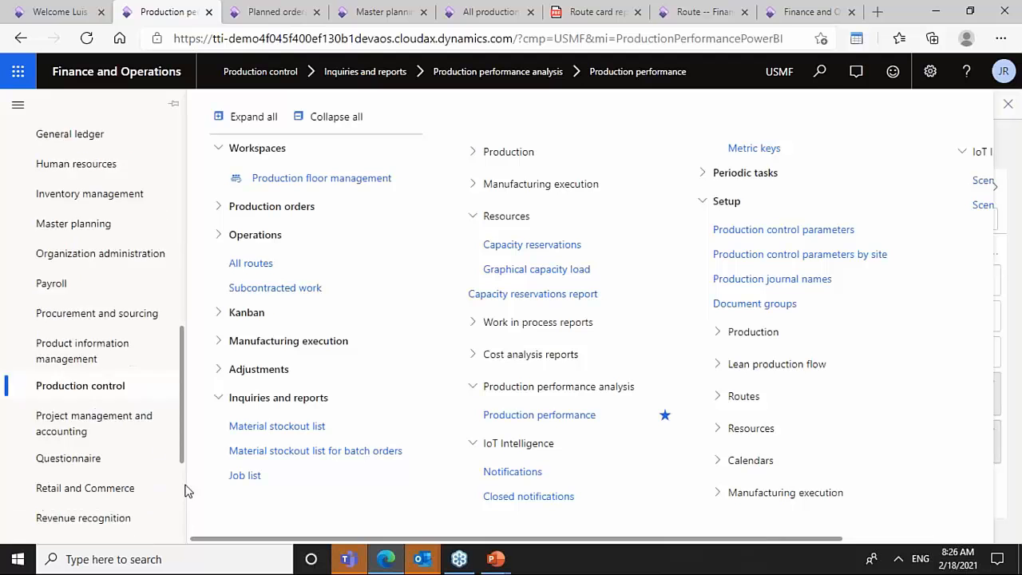
scroll(184, 490, down, 3)
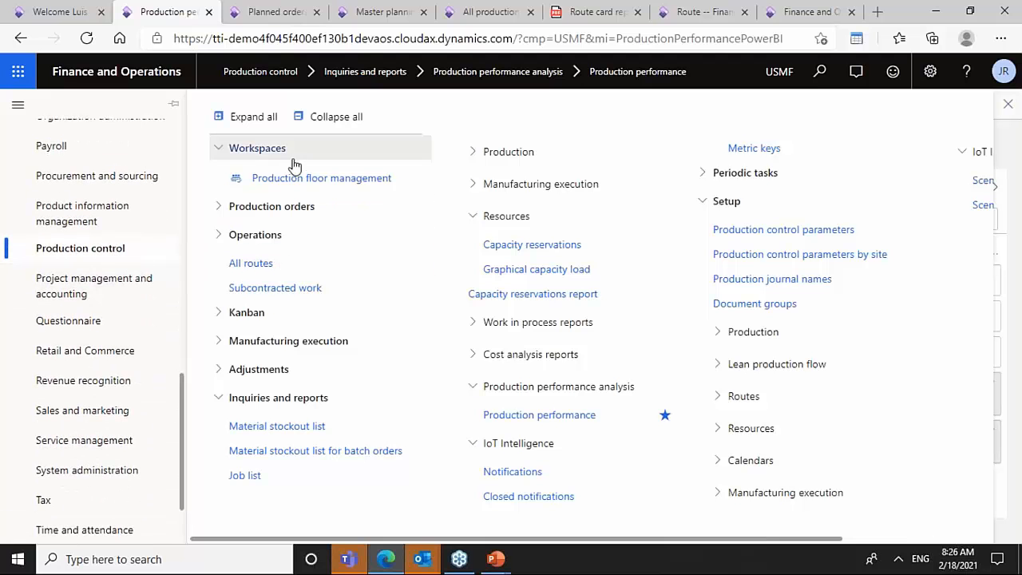
click(348, 121)
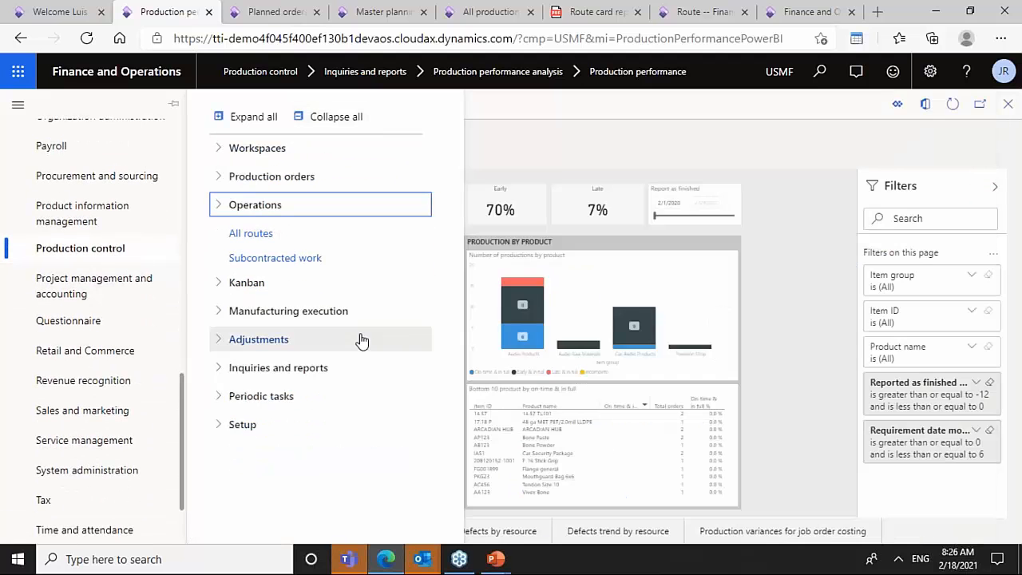
click(282, 313)
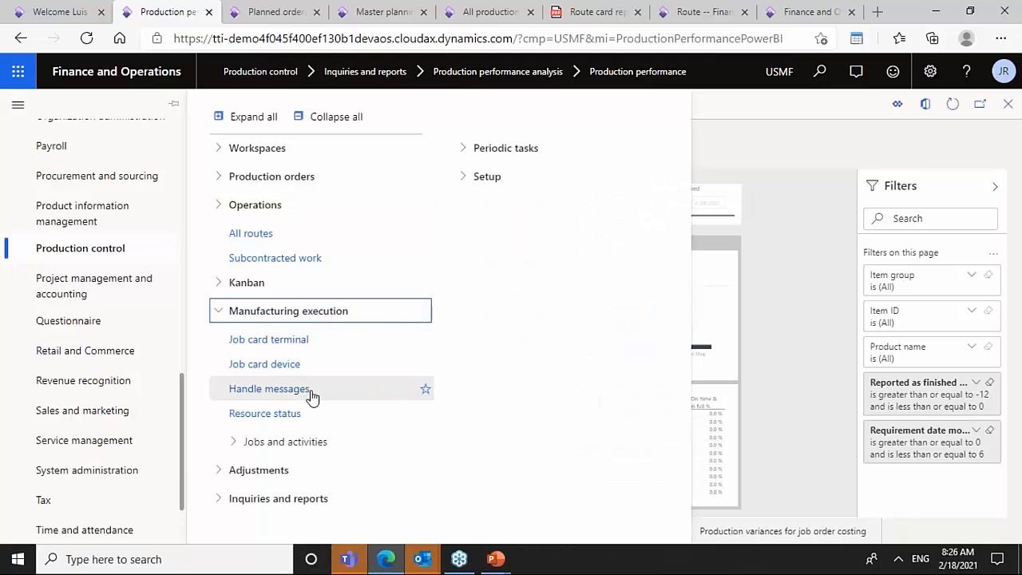
click(278, 366)
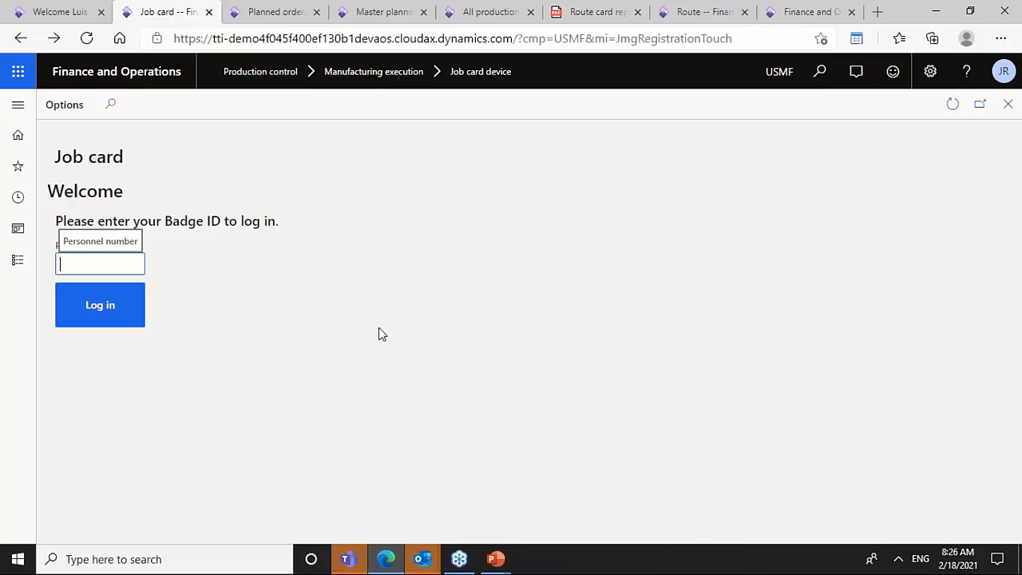
- Log in with the worker's badge ID and choose Late for work as the clock-in absence reason
text(415)
click(141, 318)
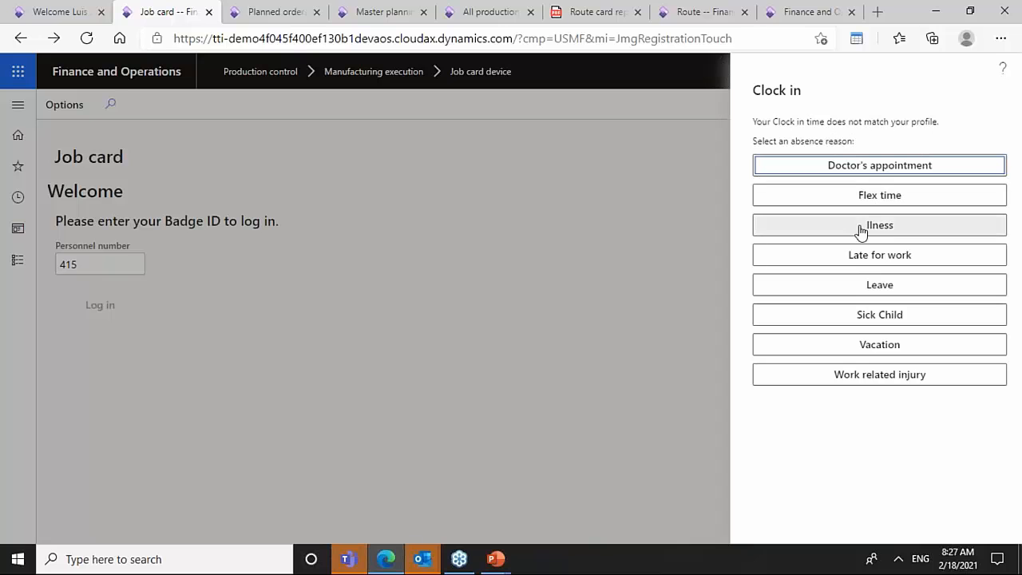
click(831, 256)
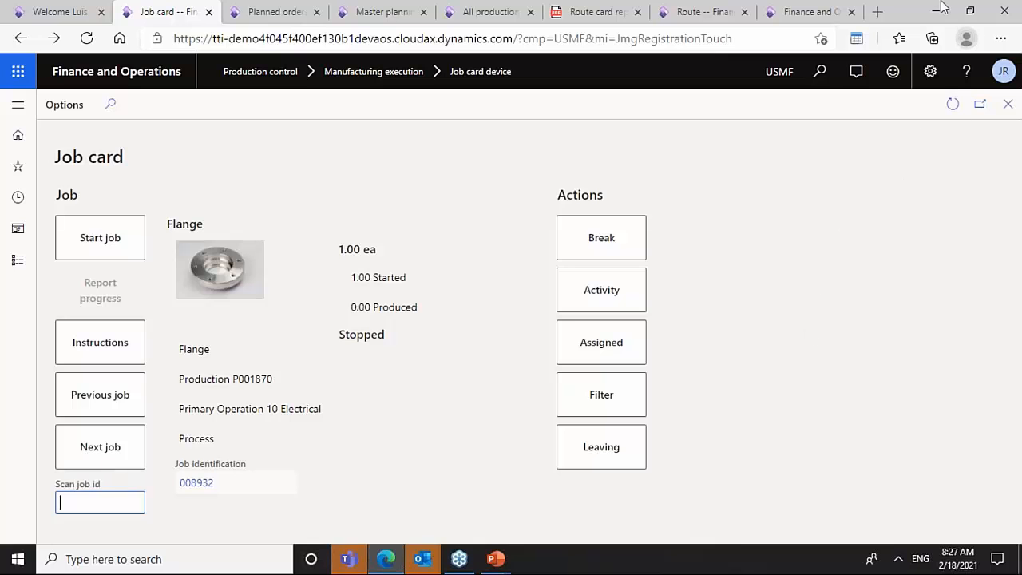
- Look up the Assembly job ID 009988 on the route card and scan it into the job card
click(595, 11)
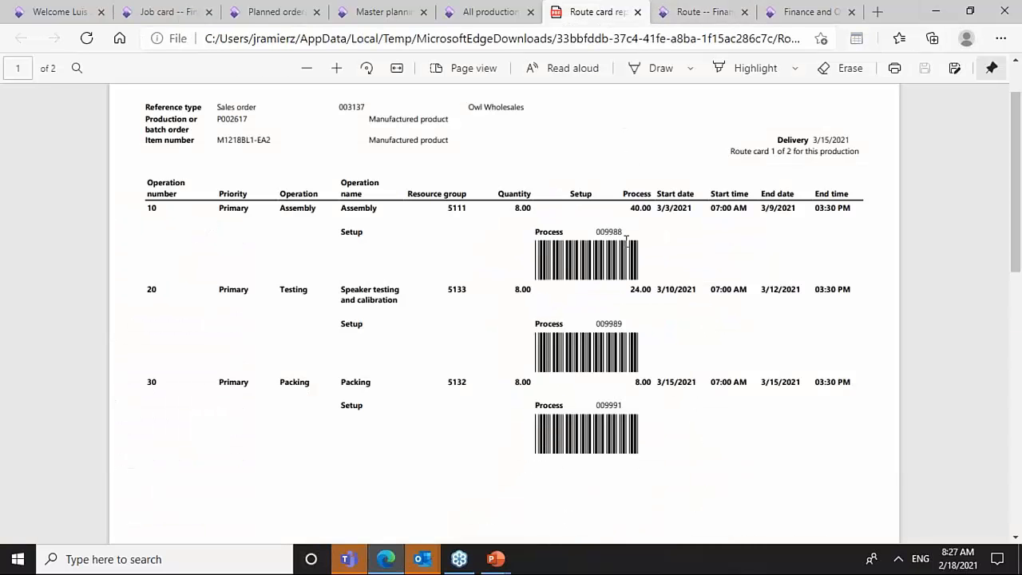
drag(622, 232, 600, 228)
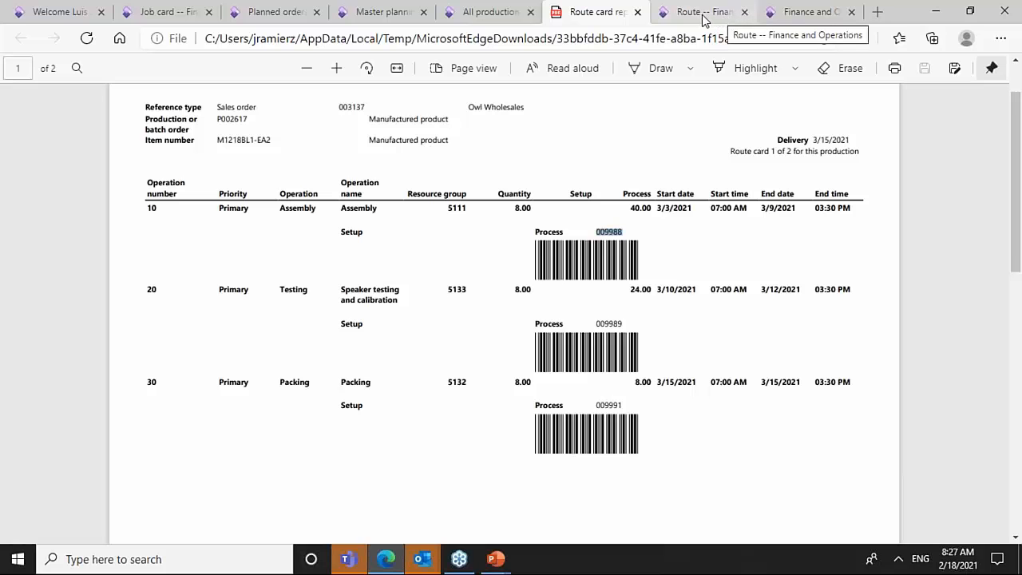
click(484, 13)
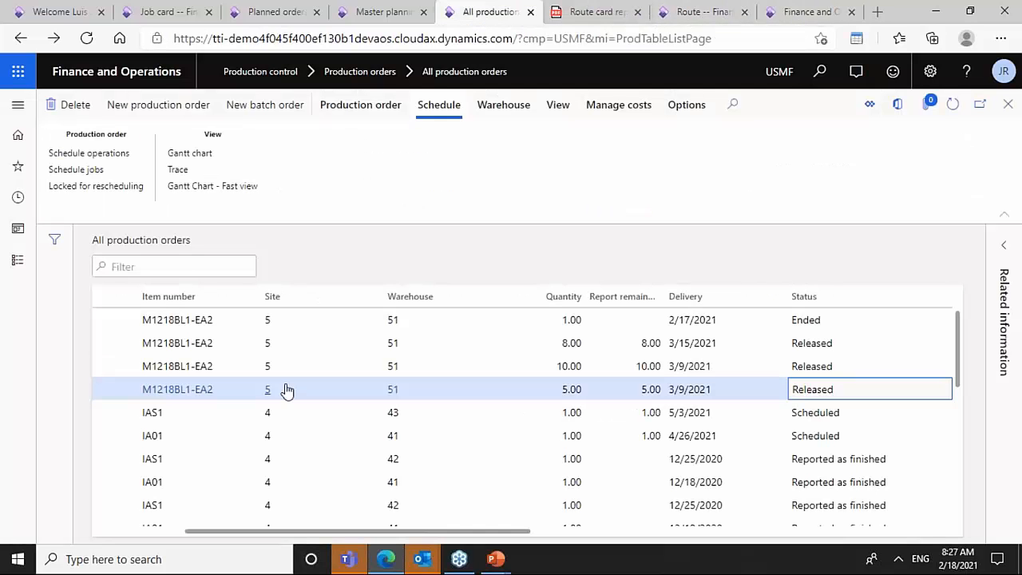
click(817, 12)
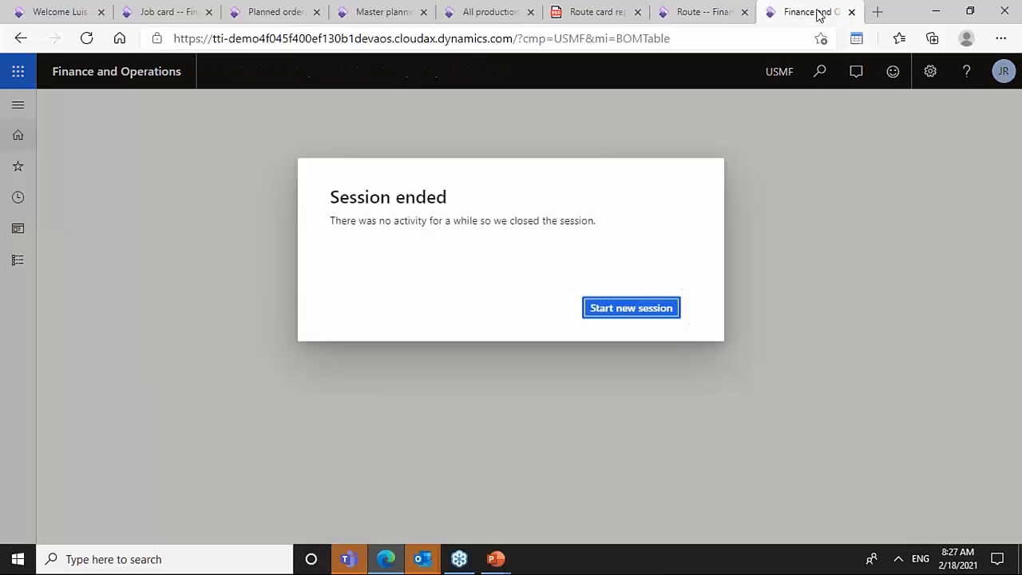
key(alt+Tab)
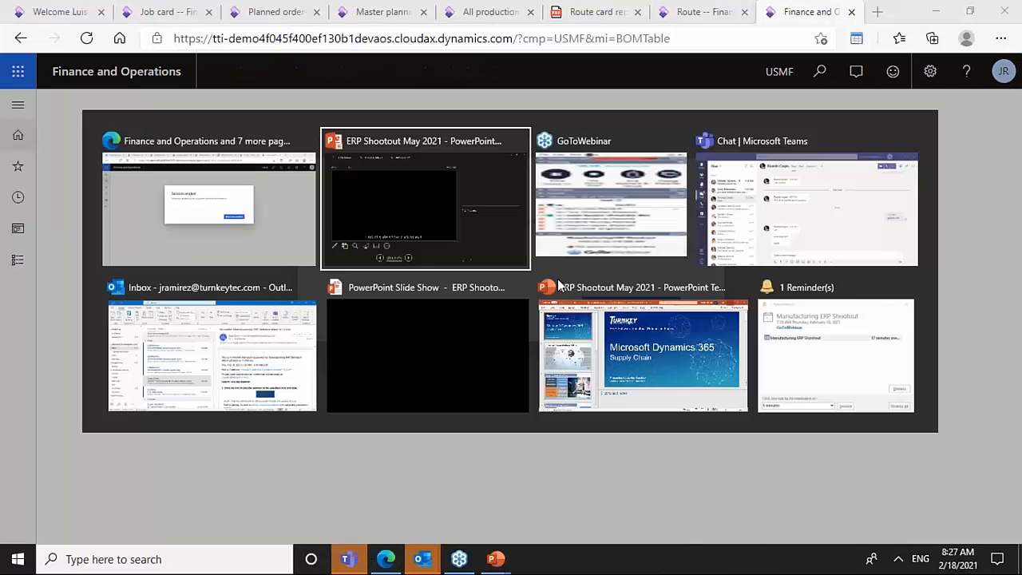
click(288, 224)
click(160, 10)
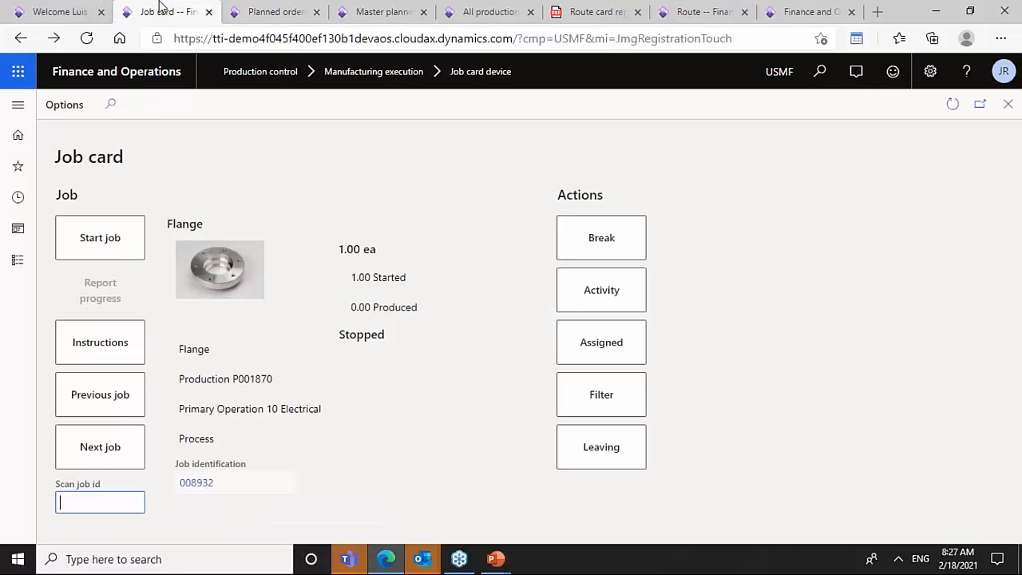
text(009988)
key(Return)
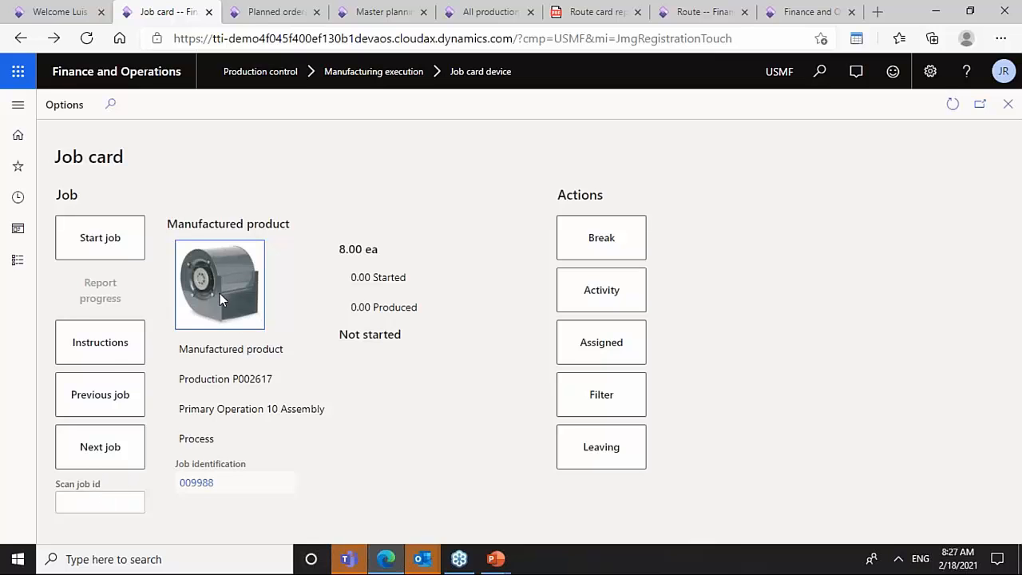
- Open the Assembly instructions attachment for the job from the job card
click(113, 345)
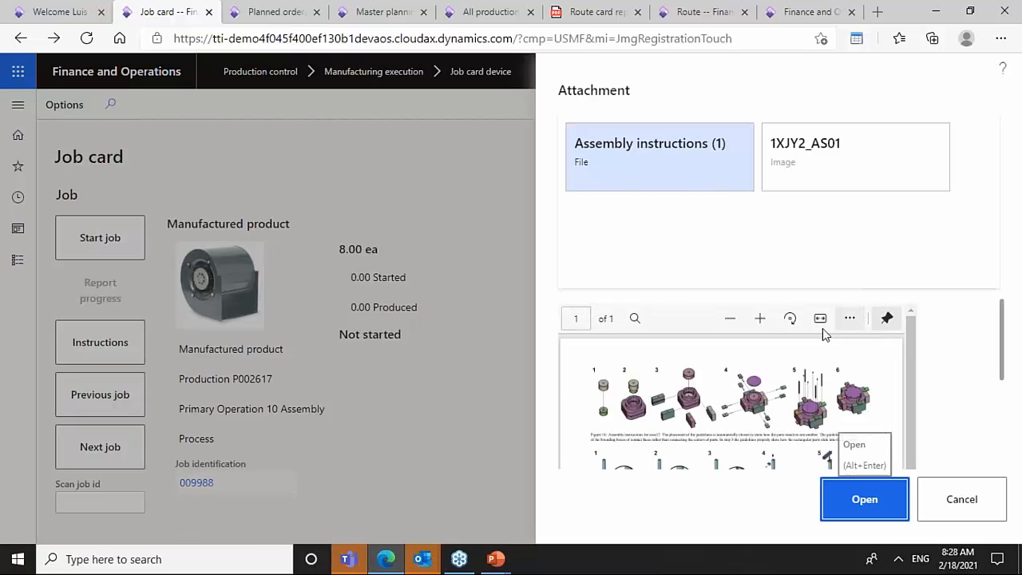
click(822, 402)
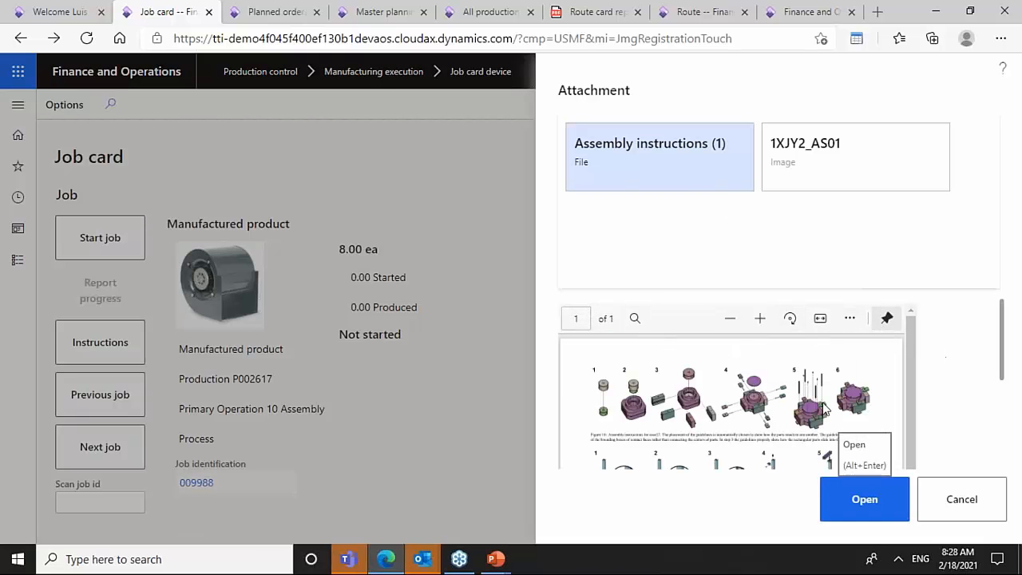
click(866, 496)
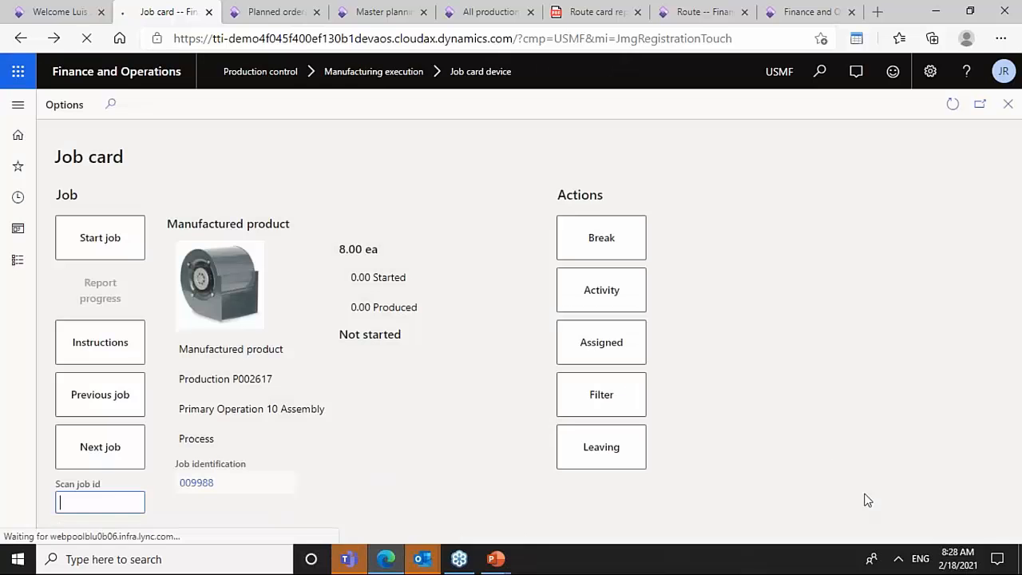
click(178, 526)
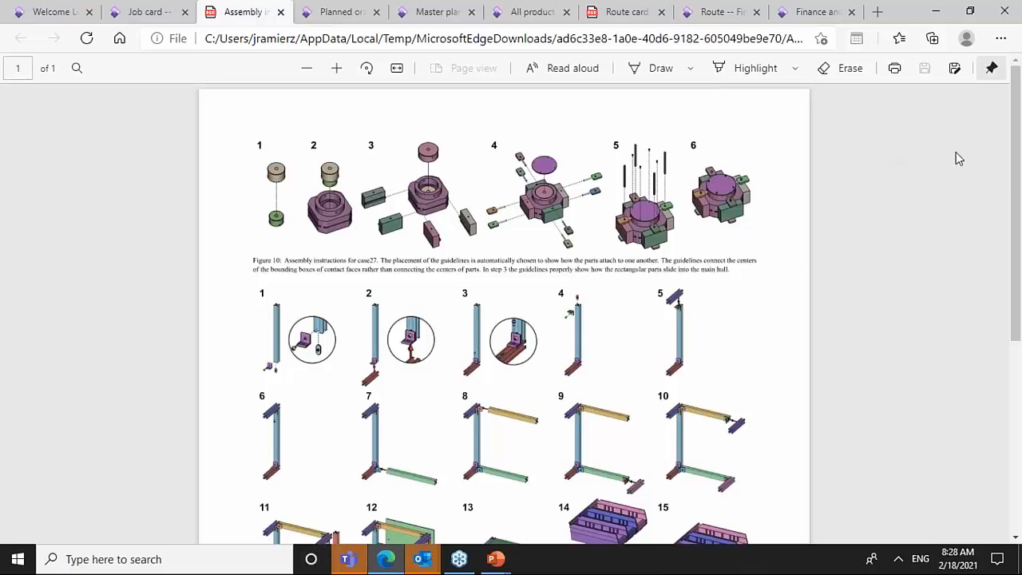
drag(1011, 171, 969, 133)
- Close the instructions PDF and preview the job's Assembly instructions and 1XJY2_AS01 image attachments, then close the pane
click(281, 12)
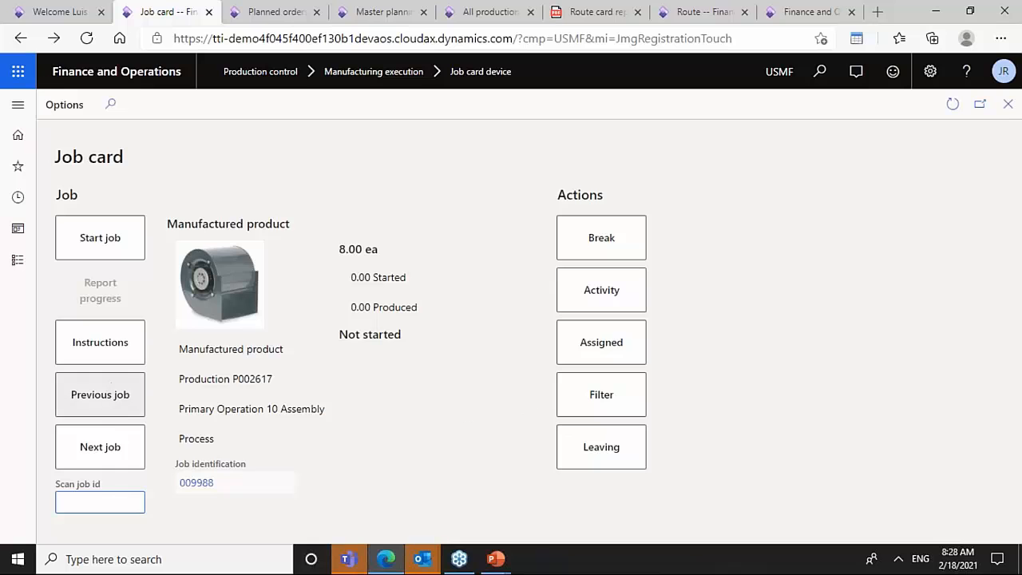
click(93, 352)
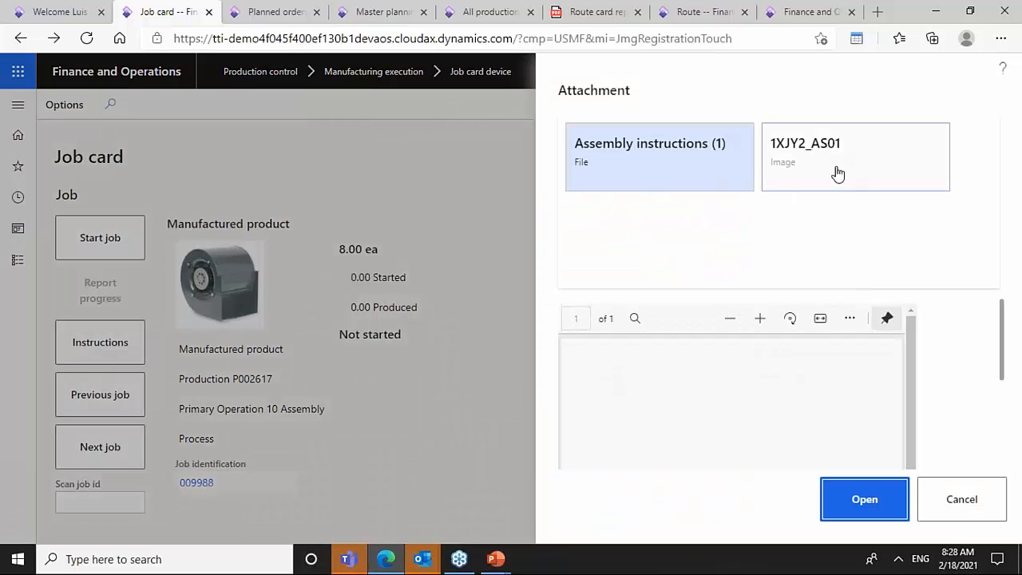
click(837, 173)
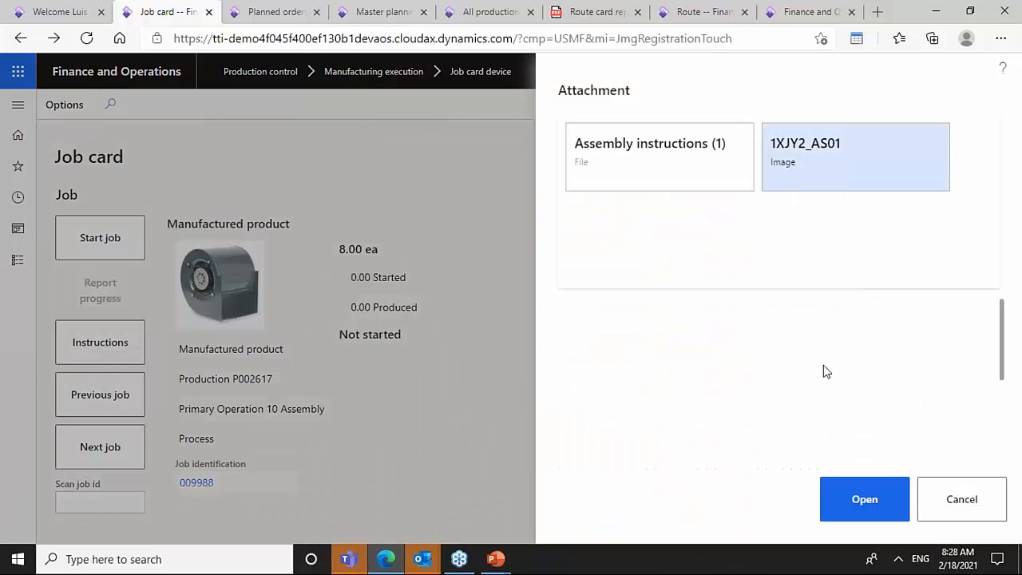
click(684, 155)
click(1000, 520)
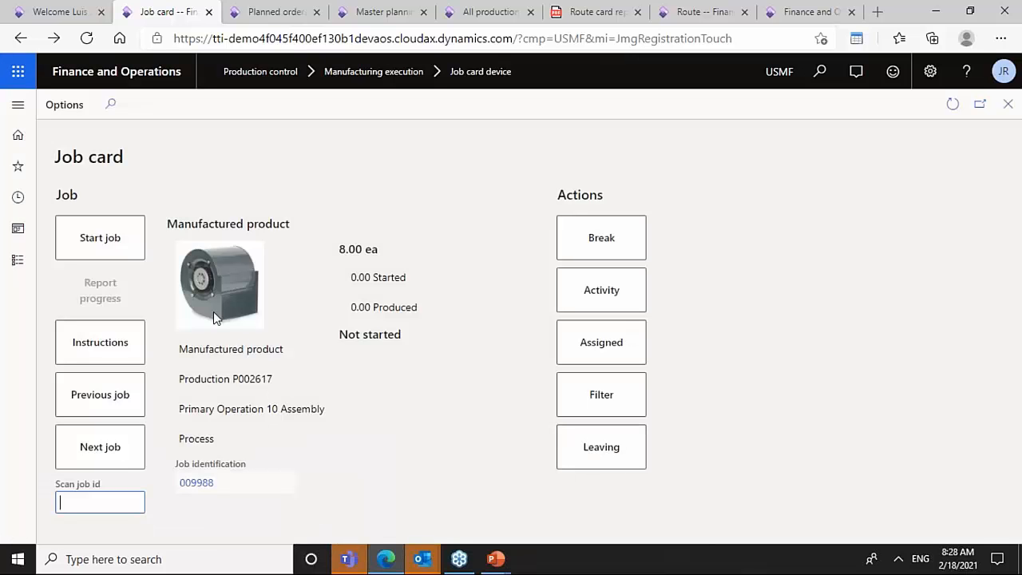
- Start the Assembly job for 8.00 ea and post the picking list journal that opens
click(100, 251)
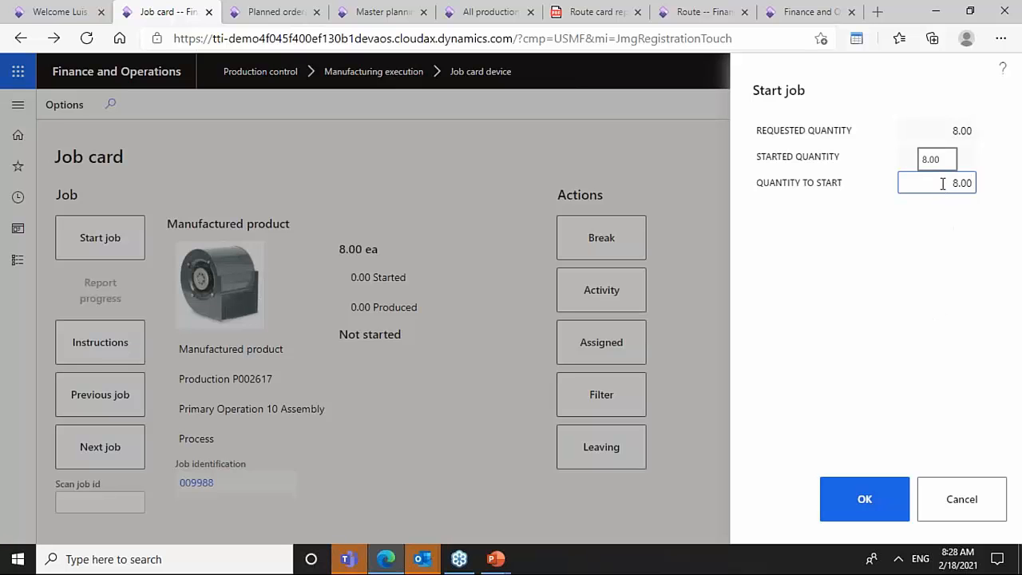
click(864, 501)
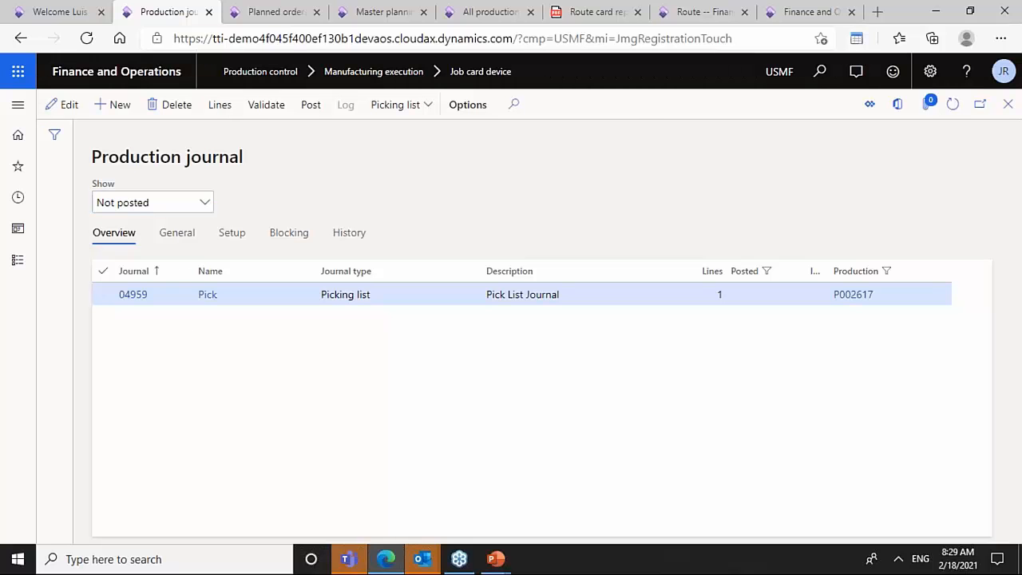
click(219, 105)
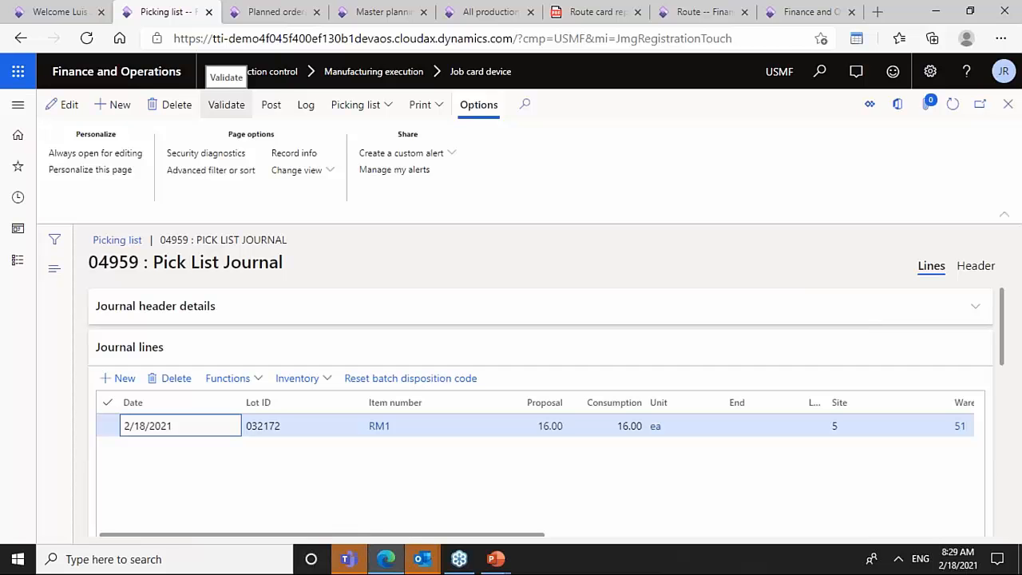
key(Escape)
click(309, 107)
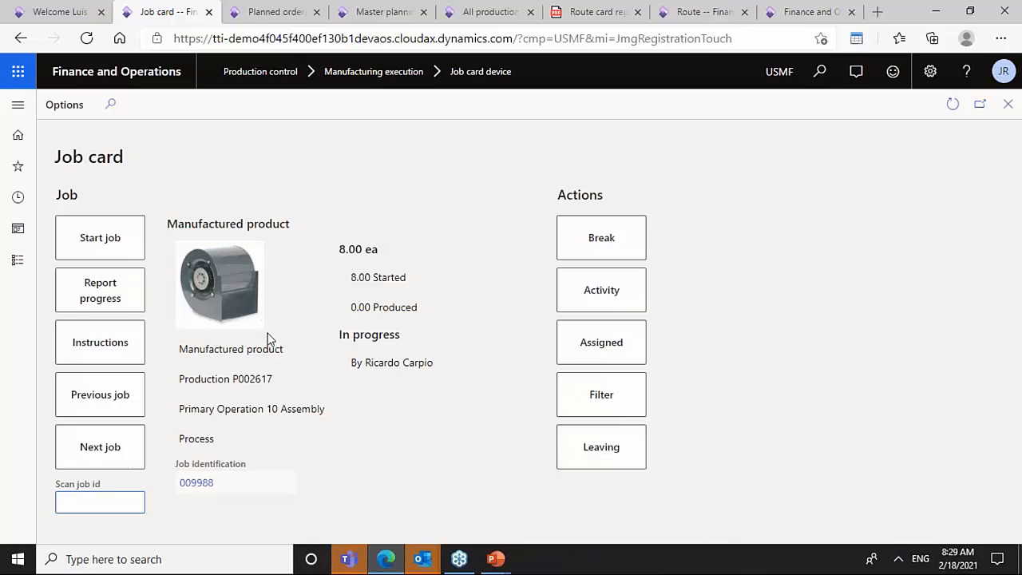
- Report a good quantity of 8 for the Assembly job and set its status to Completed
click(142, 312)
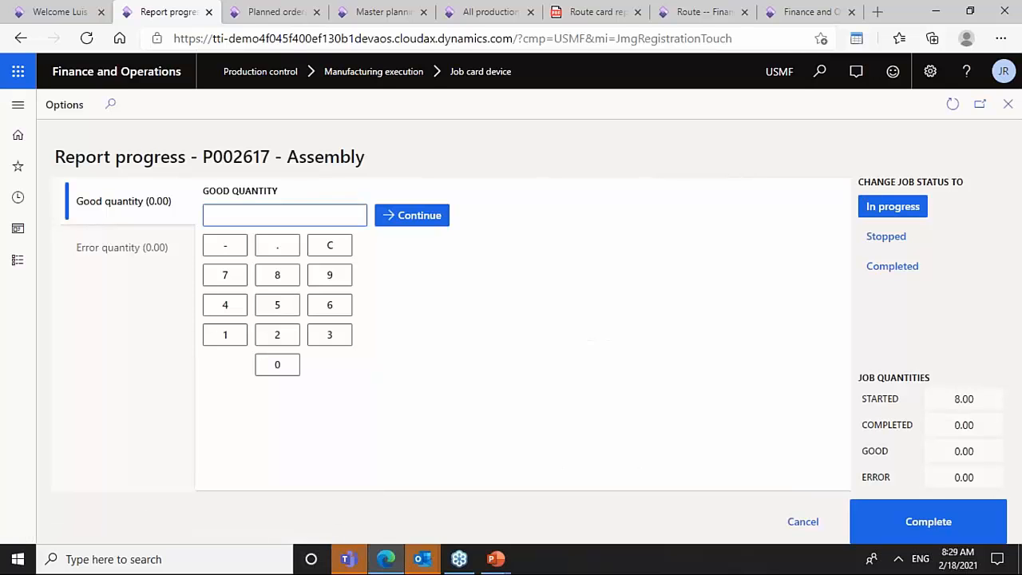
click(141, 249)
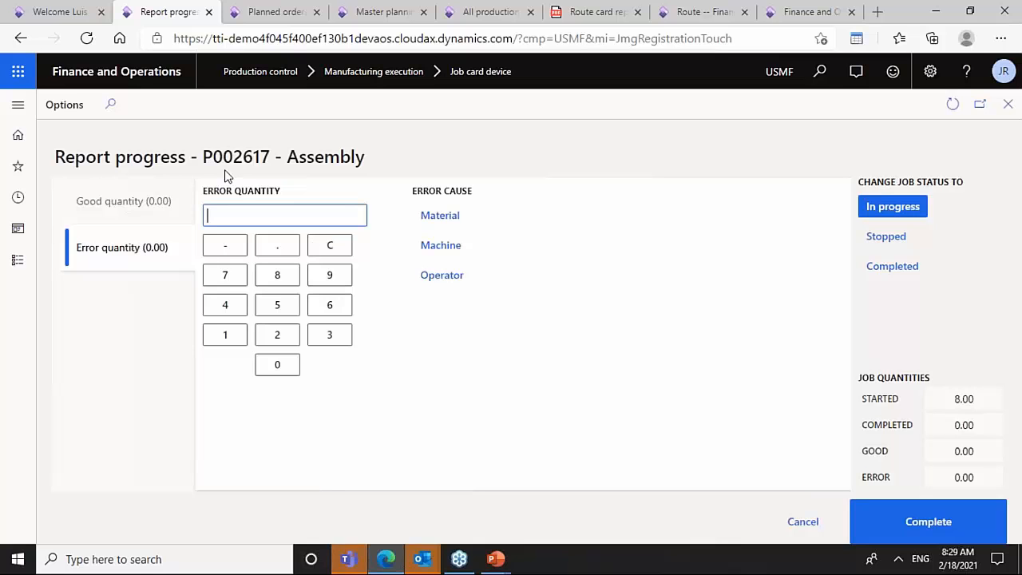
click(132, 200)
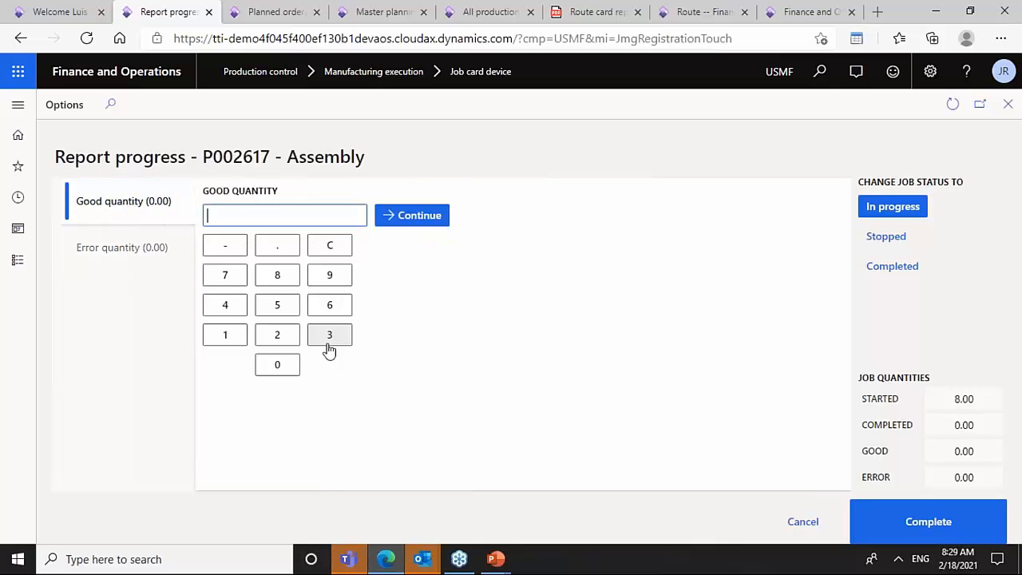
click(277, 274)
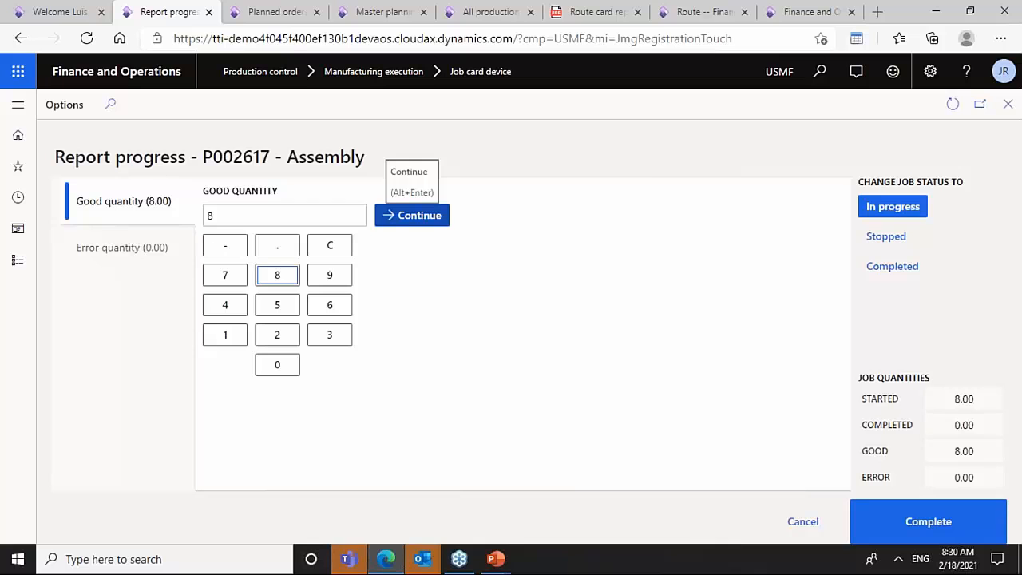
click(393, 225)
click(157, 220)
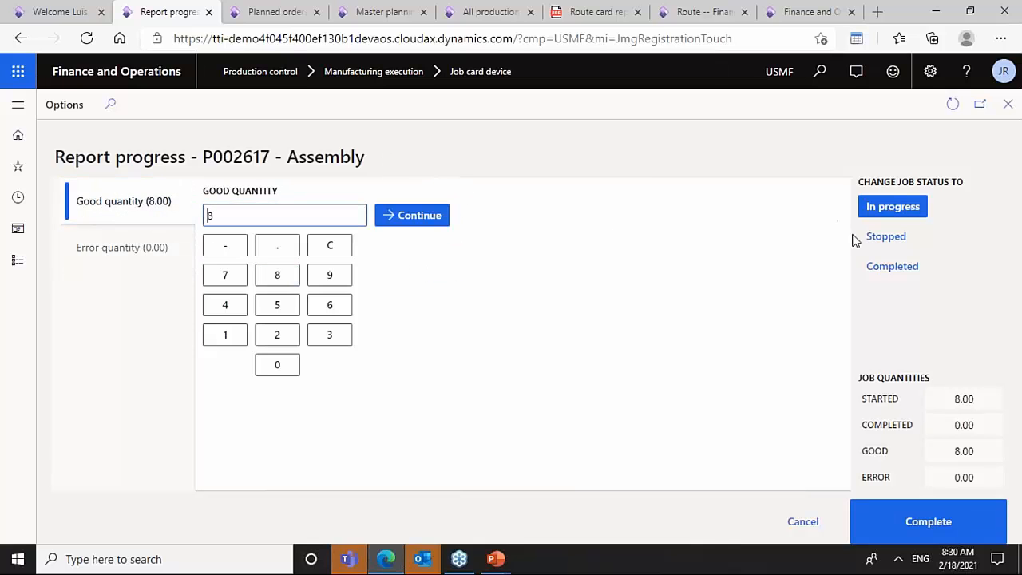
click(895, 269)
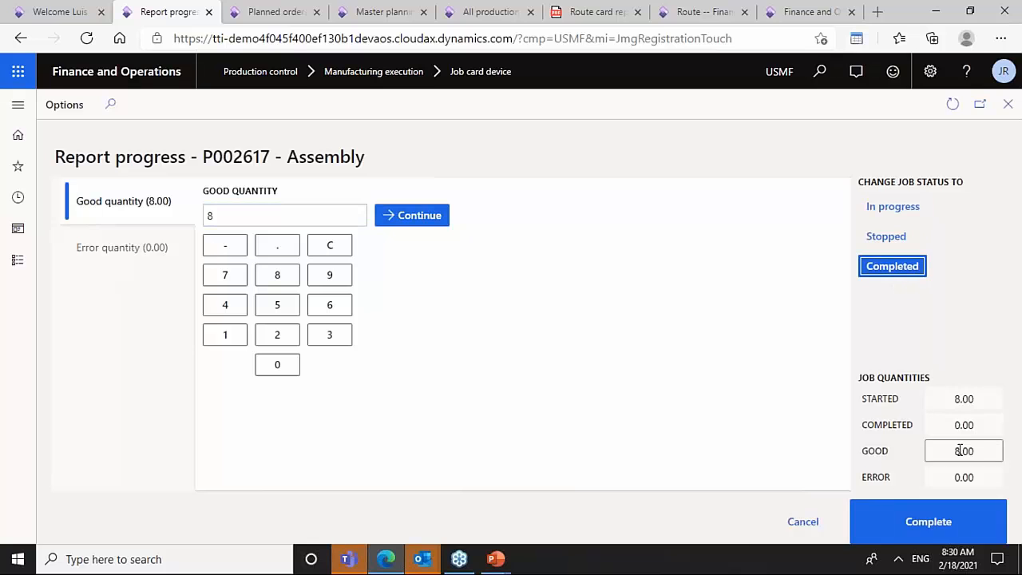
click(931, 529)
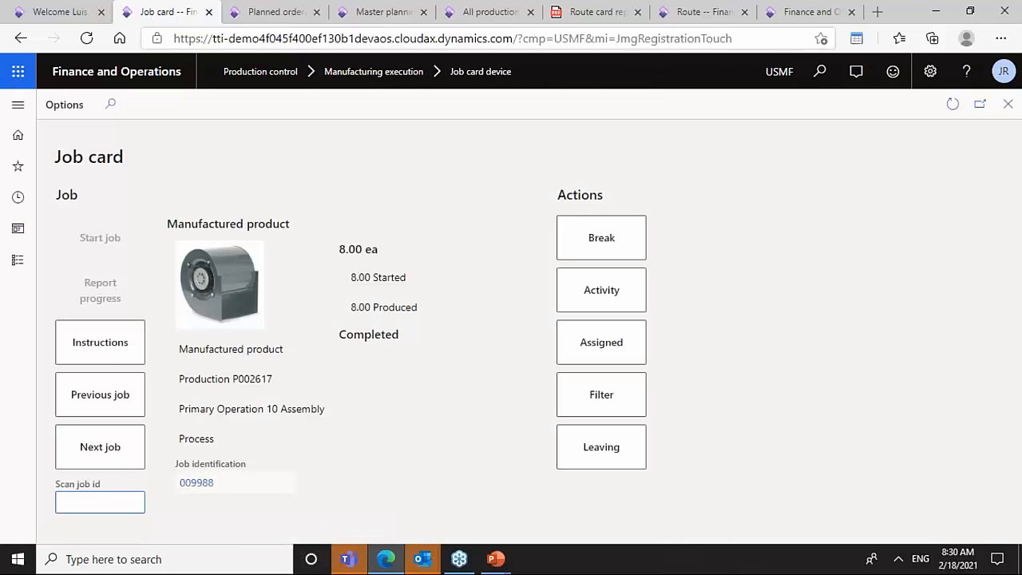
- Copy the Testing job ID 009989 from the route card and scan it into the job card
click(593, 12)
drag(623, 324, 593, 324)
key(ctrl+c)
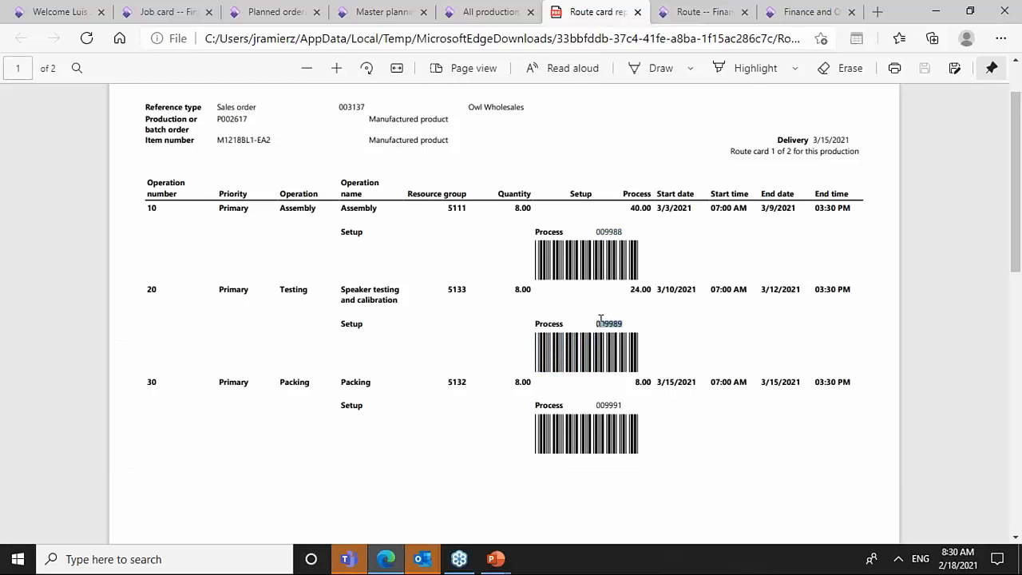
click(182, 12)
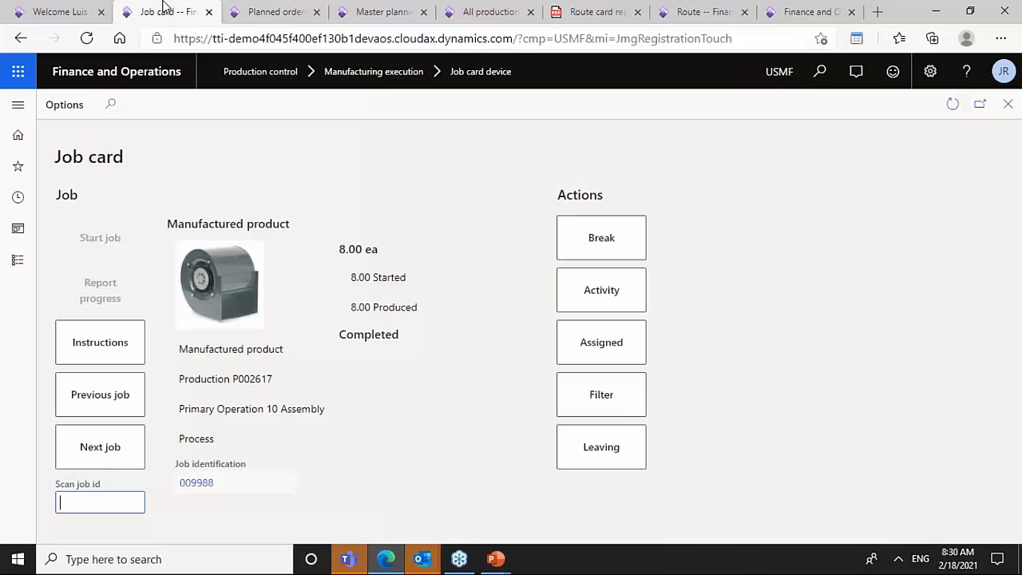
key(ctrl+v)
key(Return)
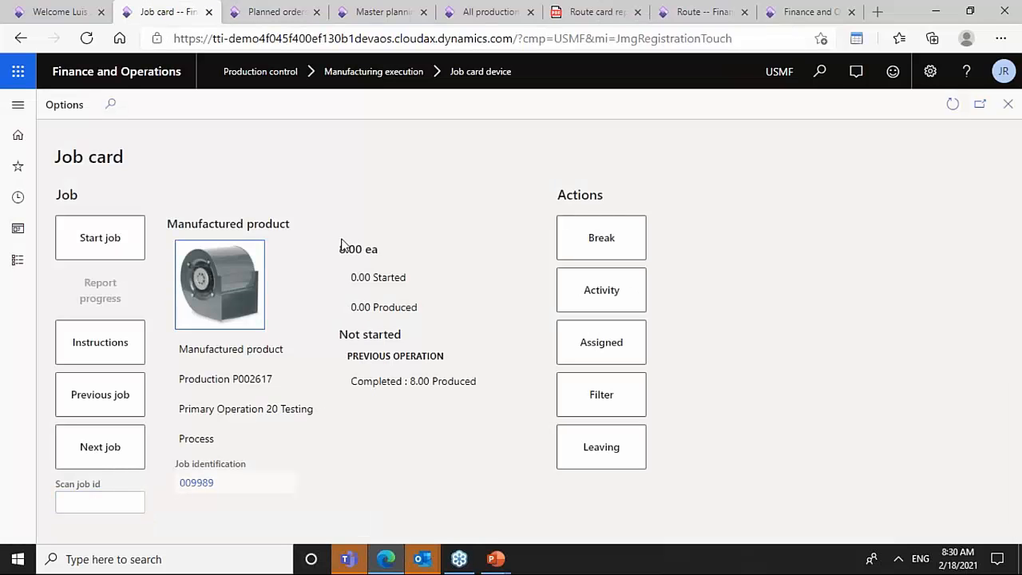
- Preview the Testing job's instructions, then start the Testing job for 8.00 ea
click(100, 341)
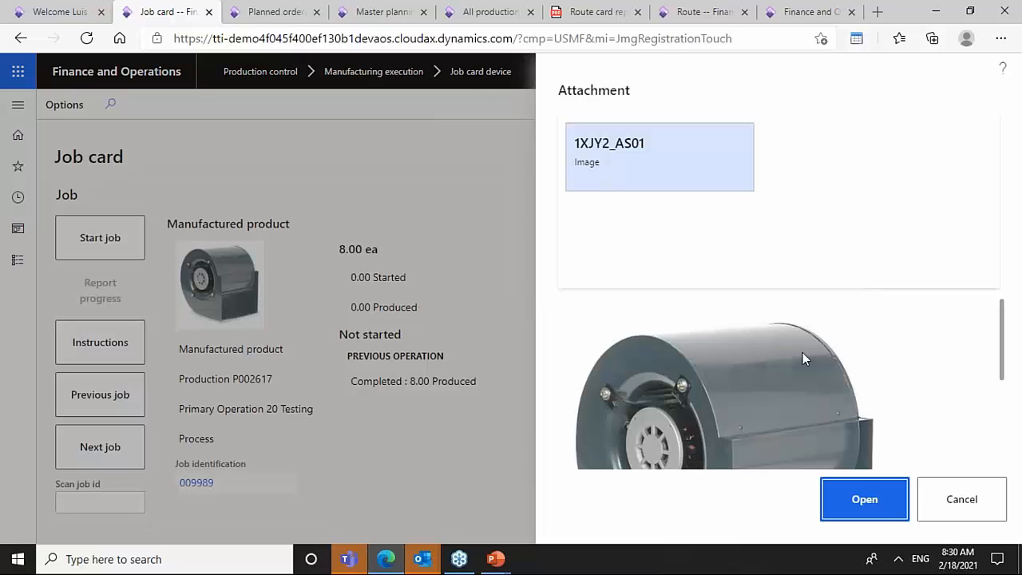
click(956, 507)
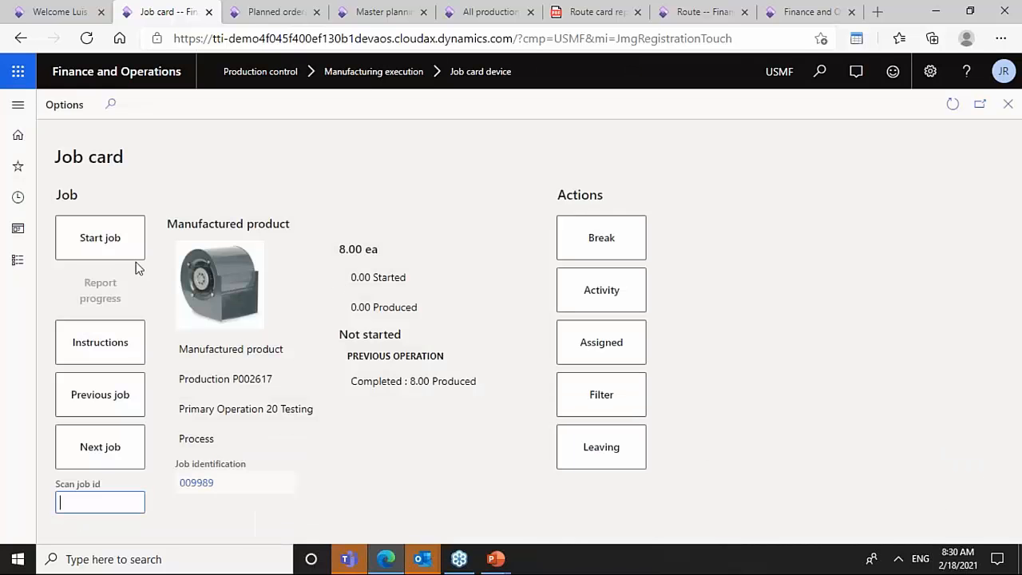
click(98, 244)
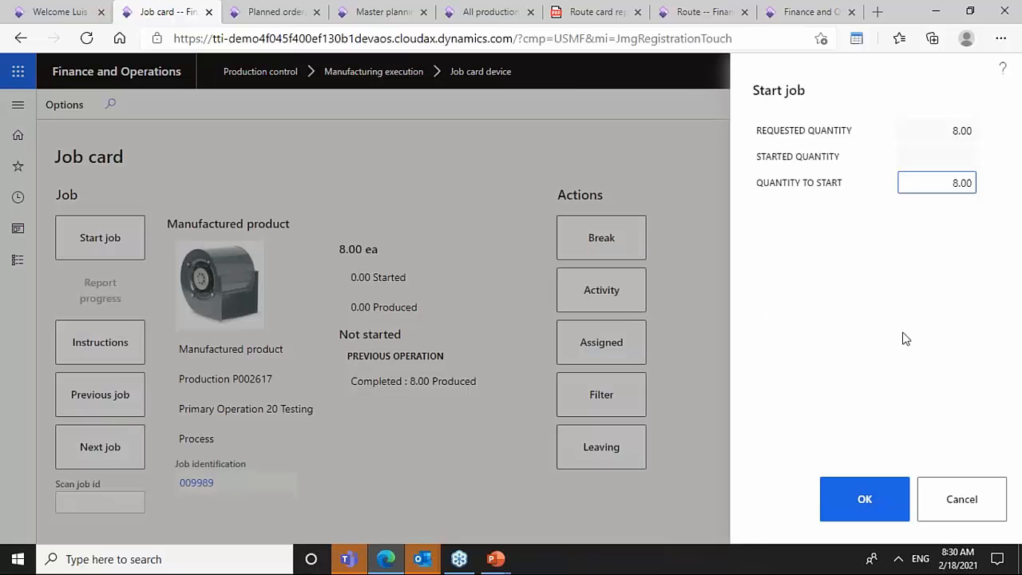
click(891, 501)
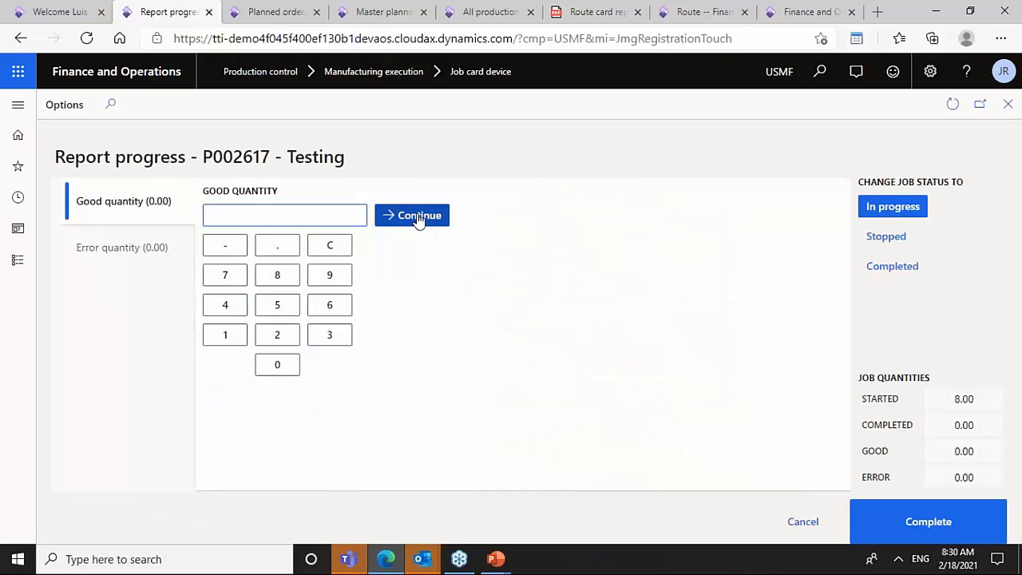
- Report a good quantity of 8 for the Testing job and set its status to Completed
click(293, 273)
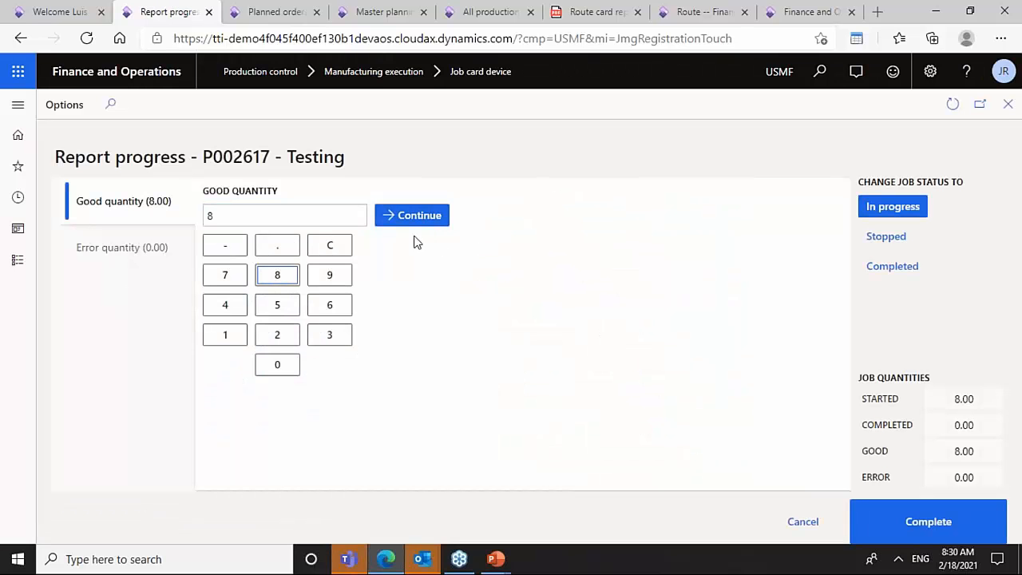
click(888, 267)
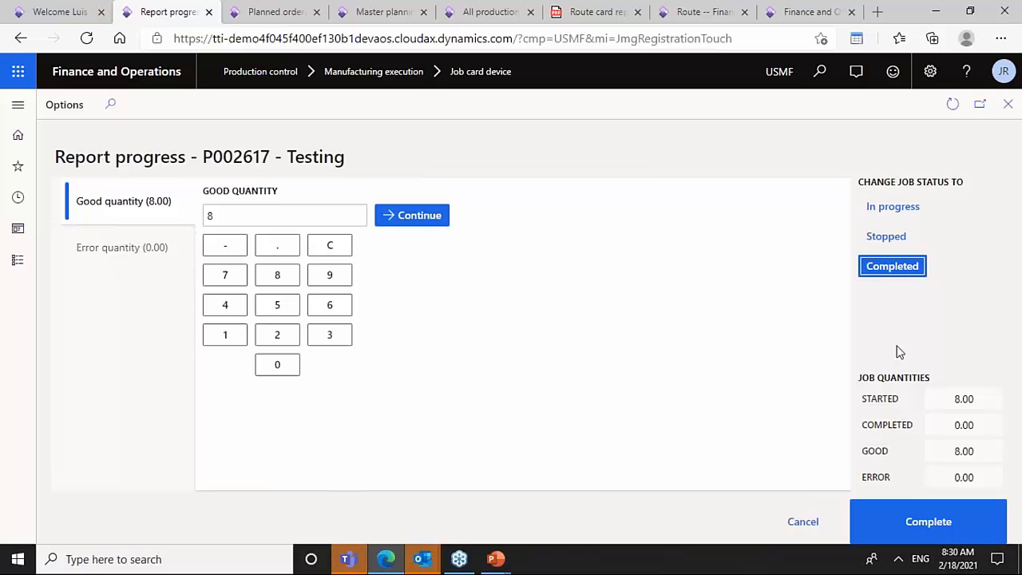
click(951, 527)
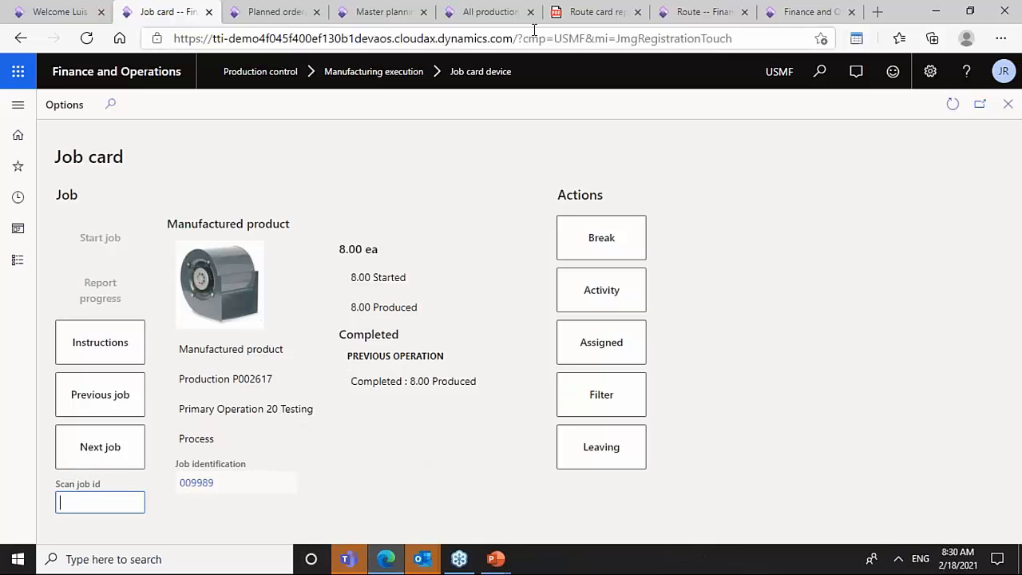
- Examine the route card and the All jobs list of production order P002617 to find the next operation
click(587, 14)
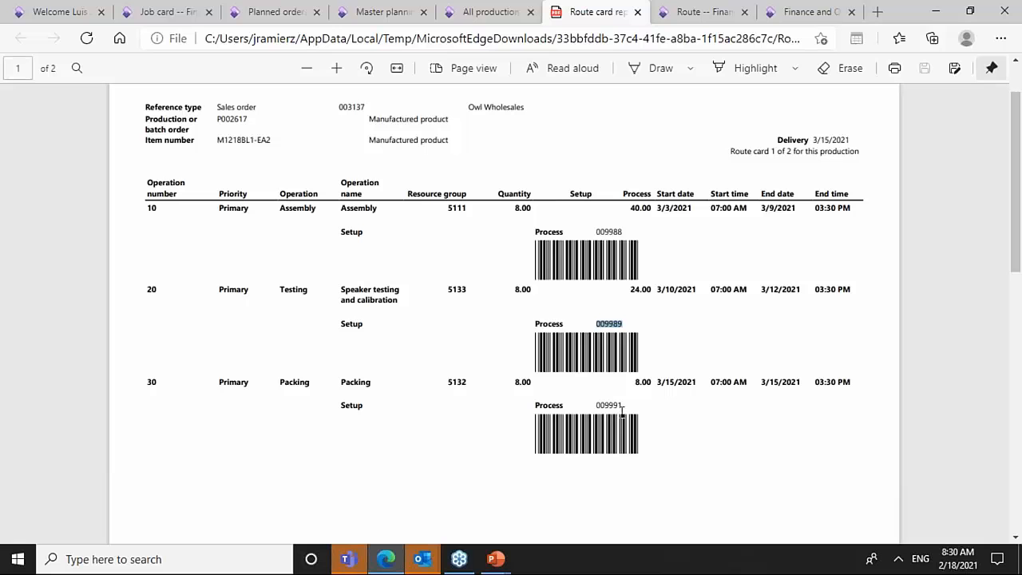
drag(623, 406, 596, 406)
click(490, 13)
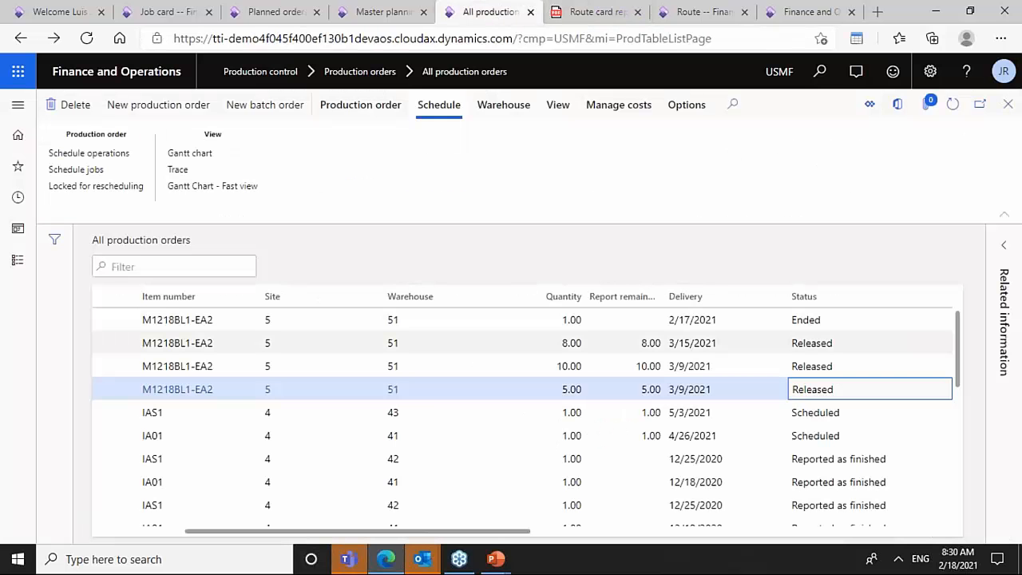
click(628, 344)
click(385, 106)
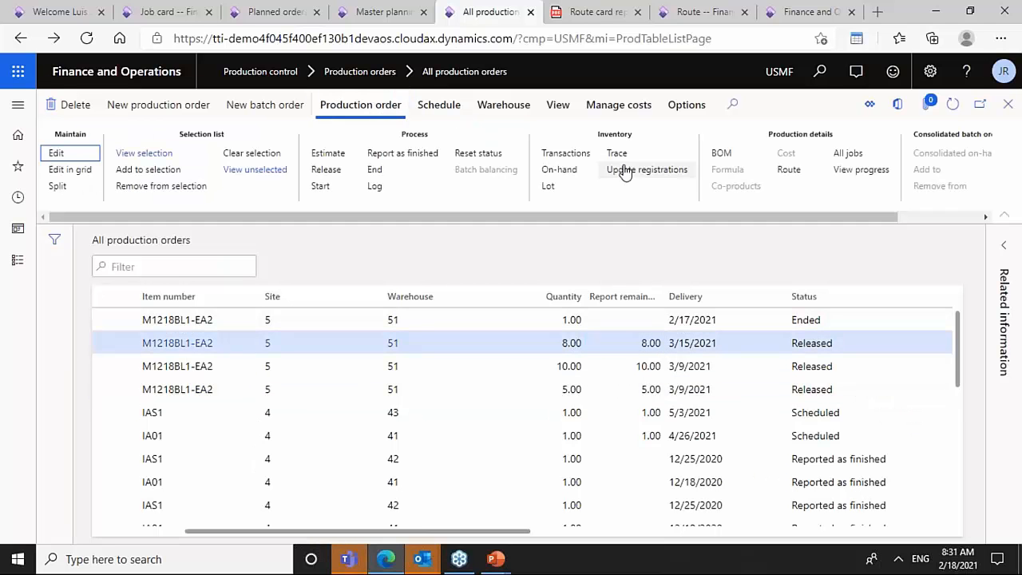
click(853, 156)
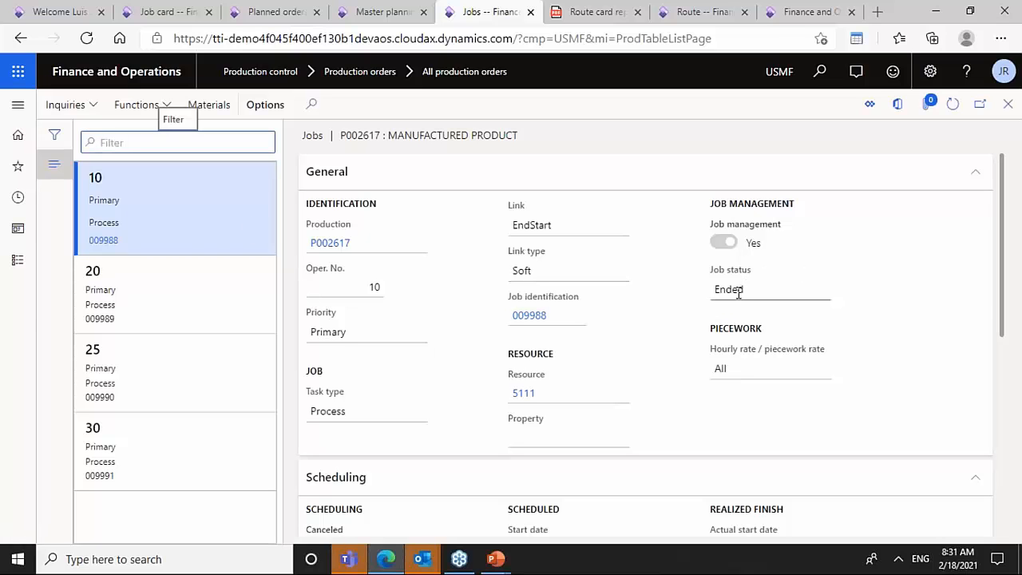
click(202, 314)
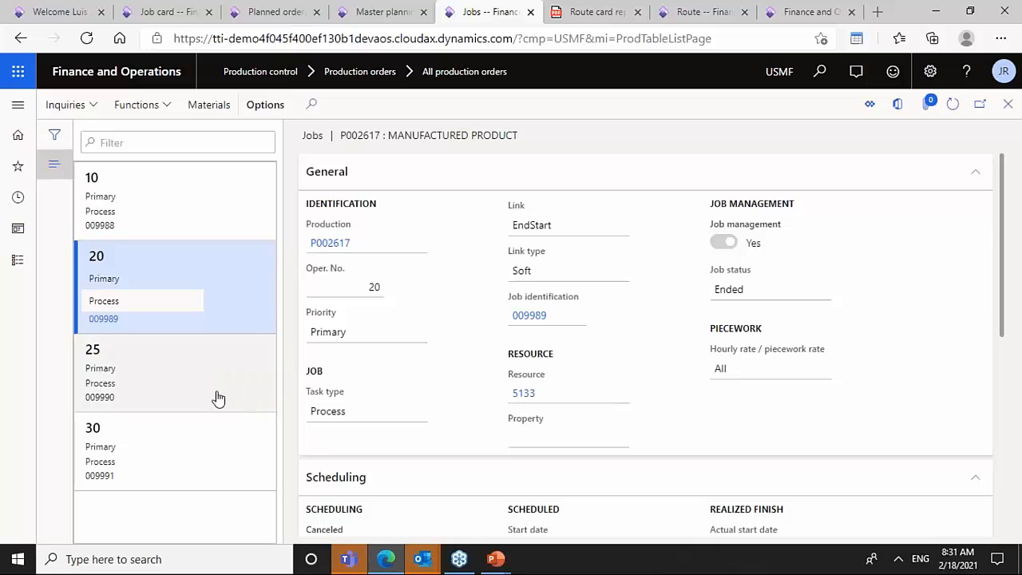
click(216, 399)
click(225, 473)
click(219, 376)
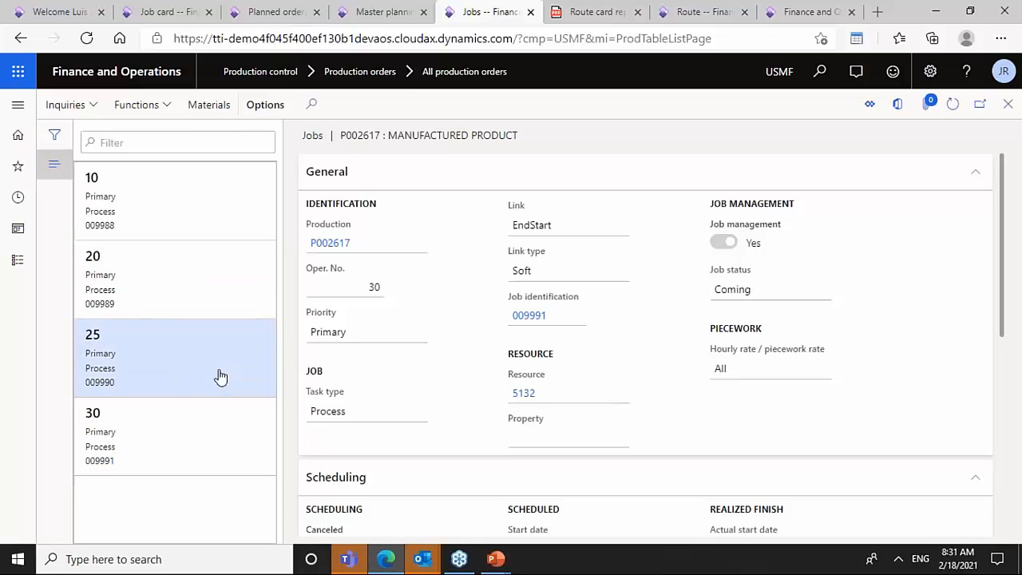
- Copy operation 25's job ID 009990, scan it into the job card and start the Cutting job for 8.00 ea
click(561, 320)
drag(528, 316, 490, 316)
key(ctrl+c)
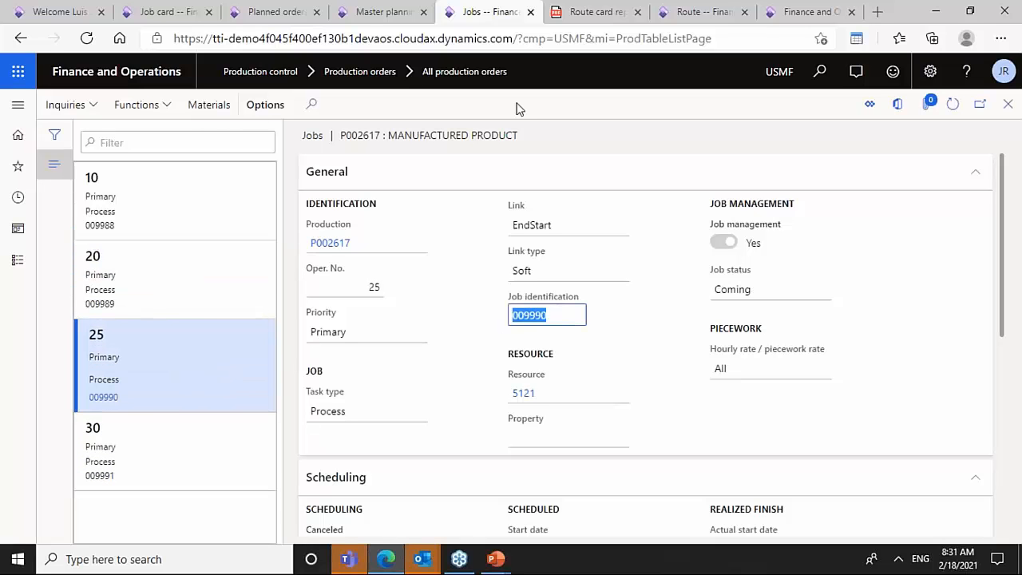
click(167, 11)
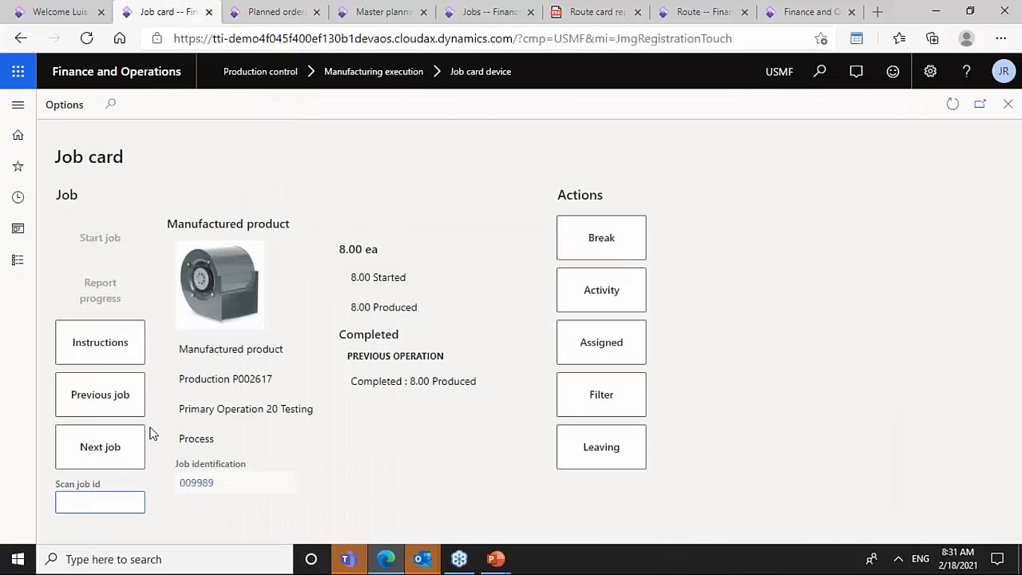
key(ctrl+v)
key(Return)
click(101, 240)
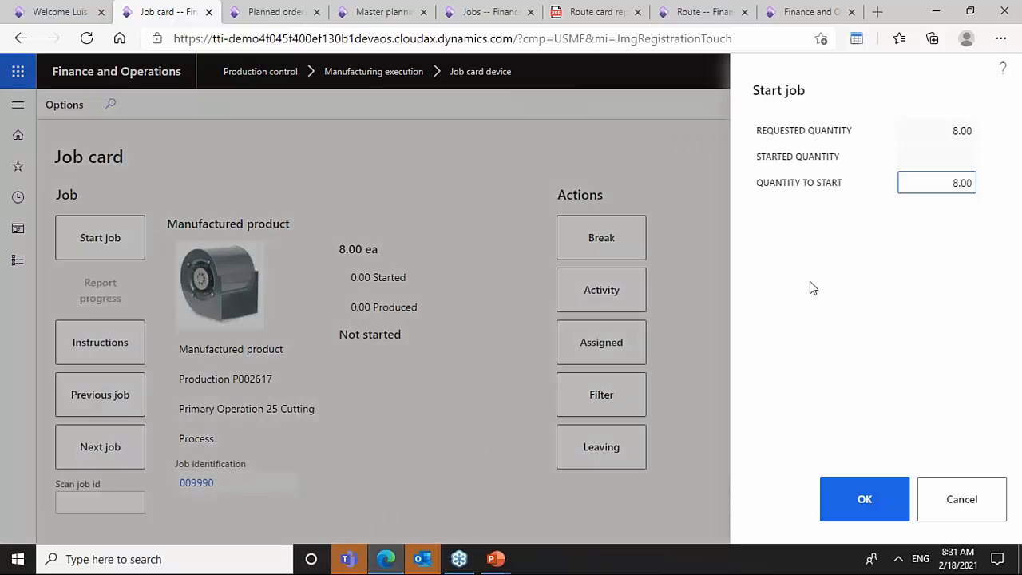
click(864, 498)
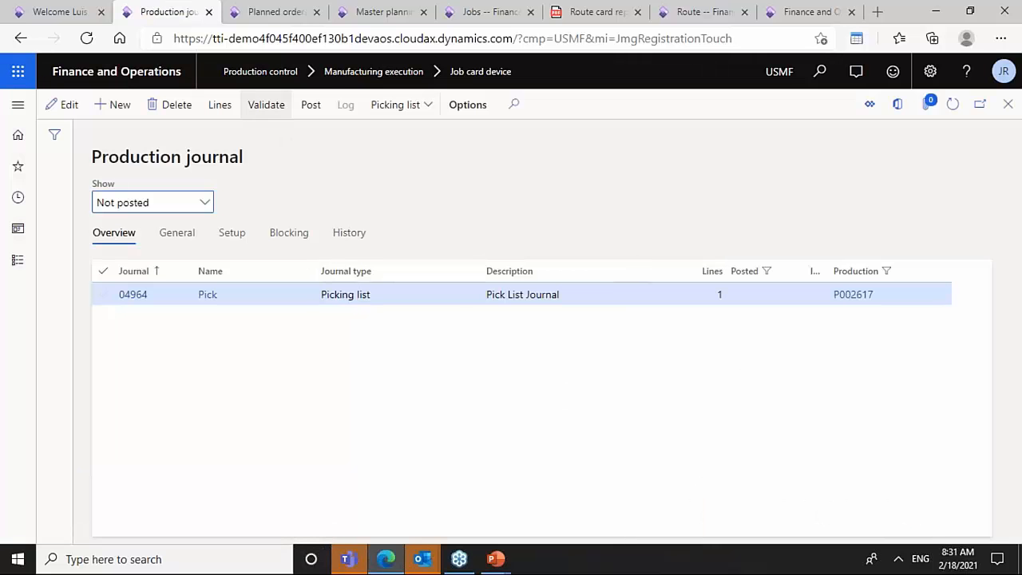
- Post picking list journal 04964 and close the production journal
click(312, 107)
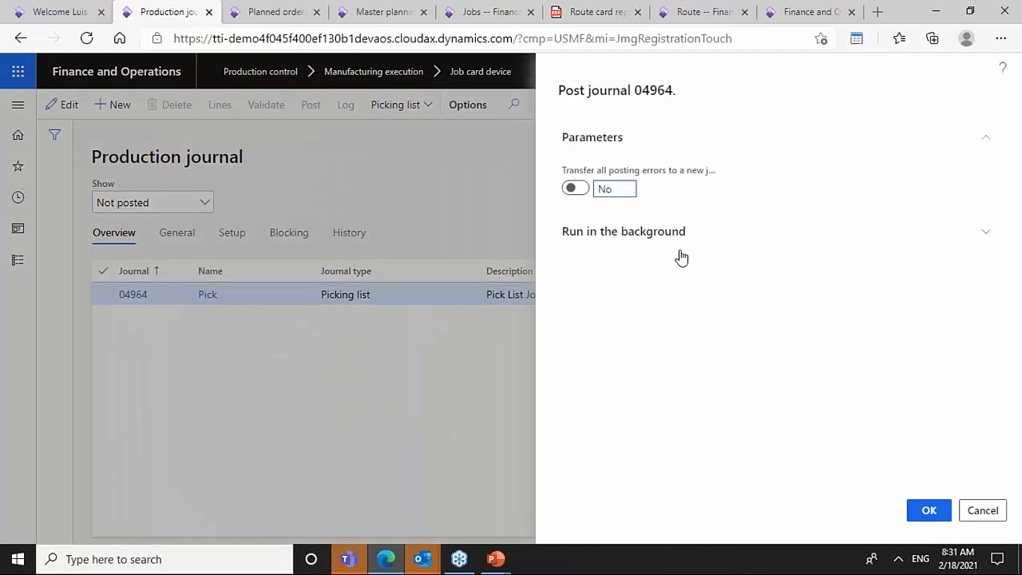
click(925, 515)
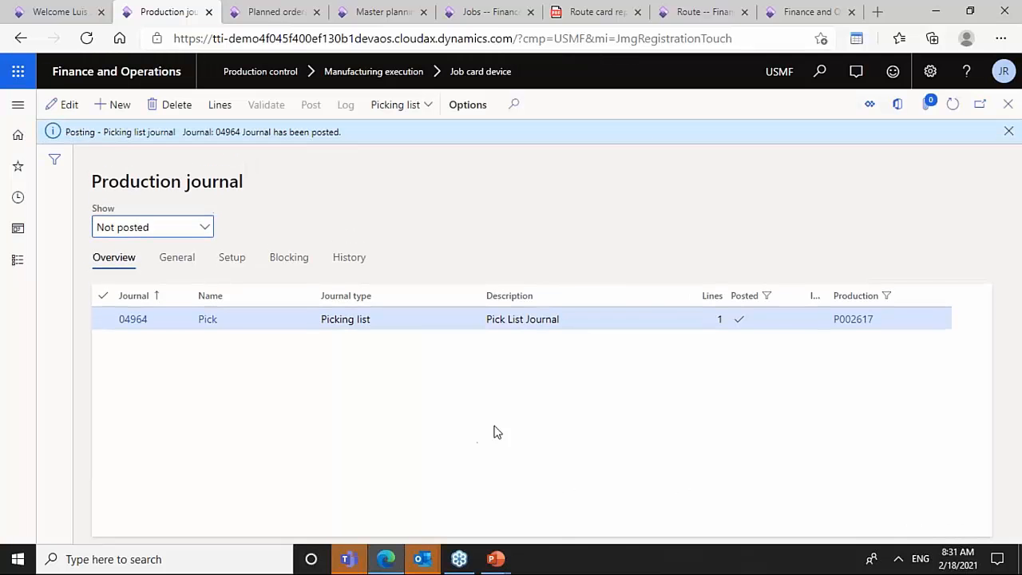
click(1007, 104)
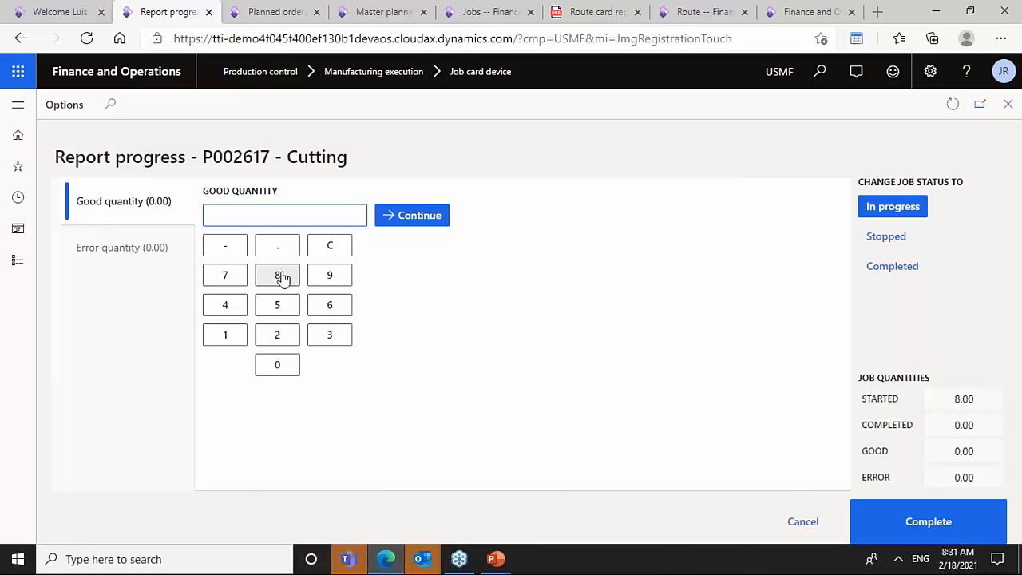
- Report a good quantity of 8 for the Cutting job and set its status to Completed
click(286, 278)
click(893, 266)
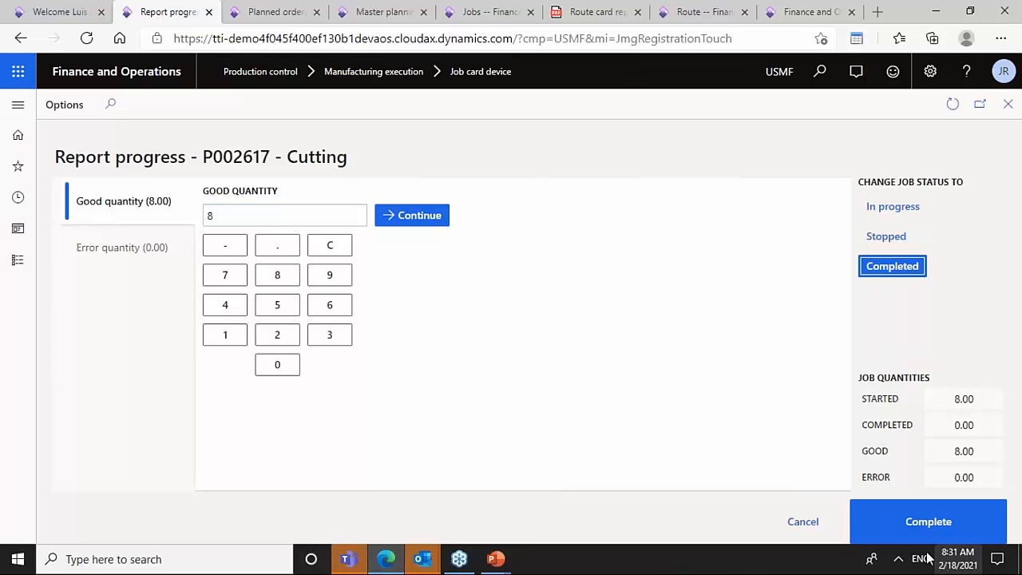
click(899, 535)
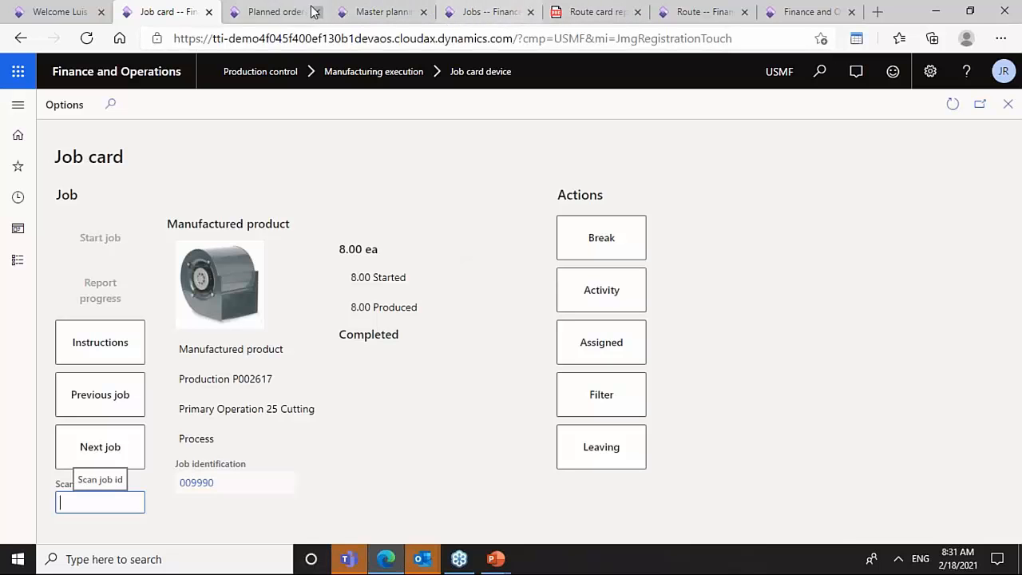
- Scan the Packing operation's job ID 009991 from the route card into the job card and start the Packing job
click(578, 9)
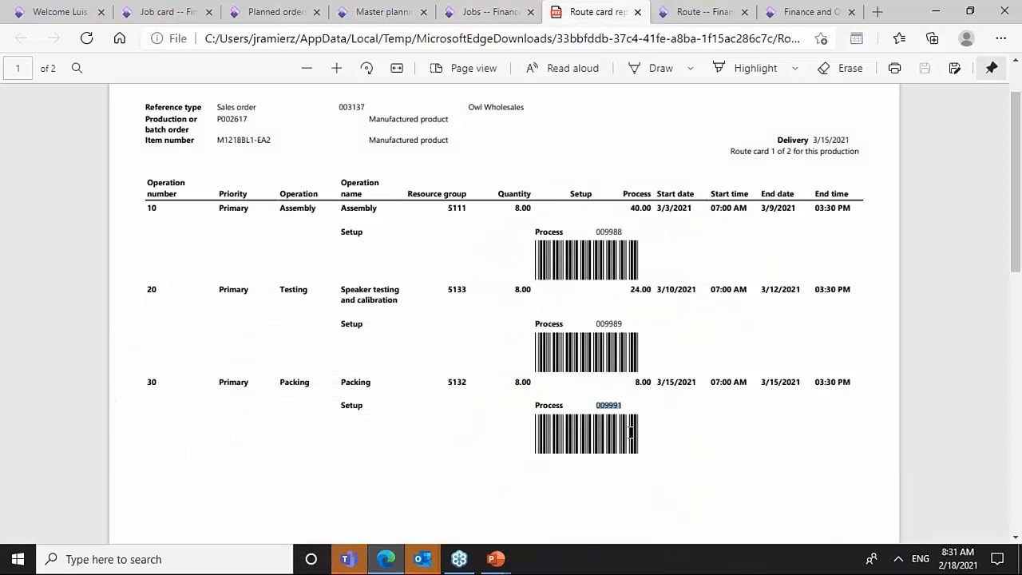
click(172, 11)
text(009991)
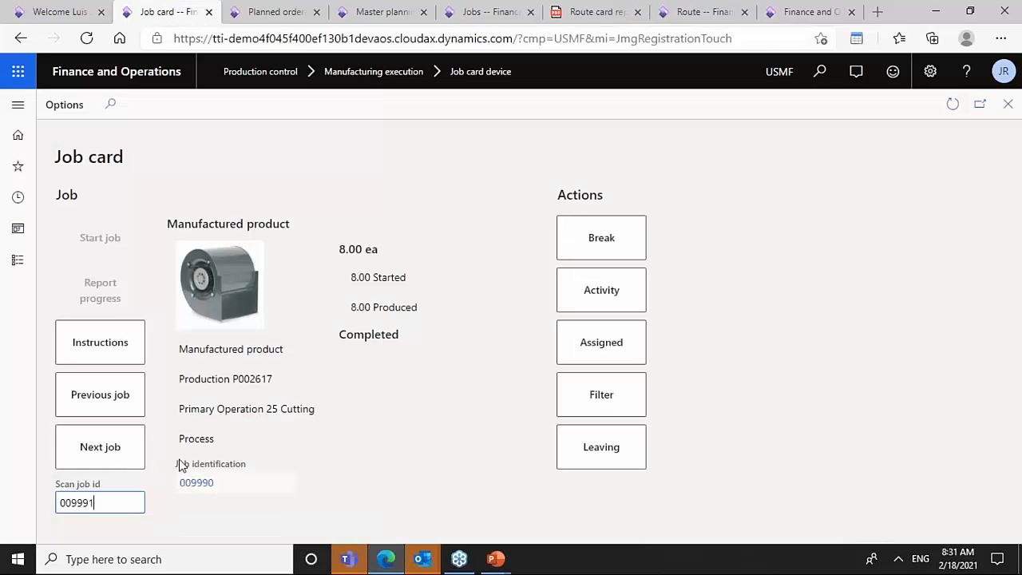
key(Return)
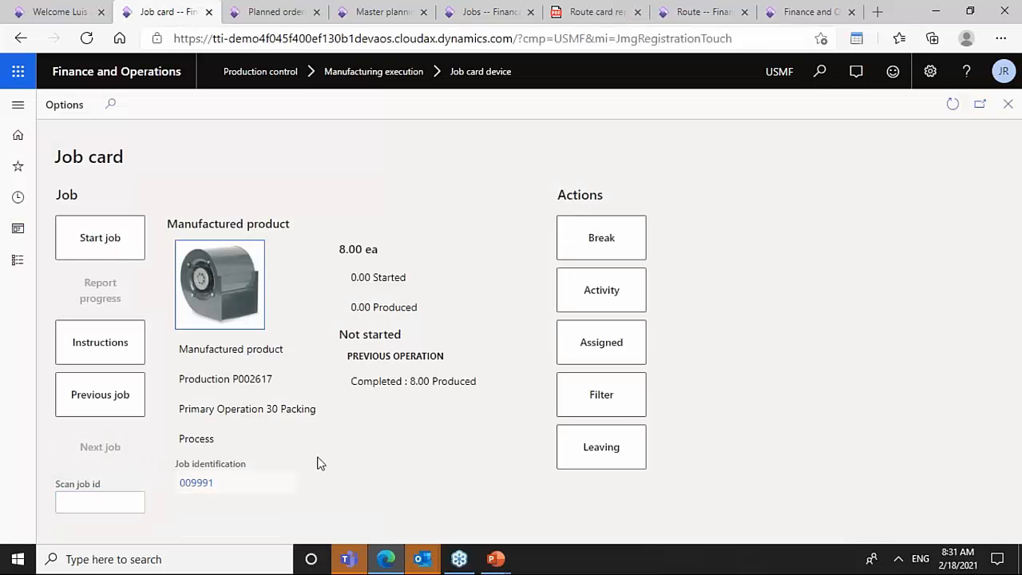
click(121, 254)
click(864, 497)
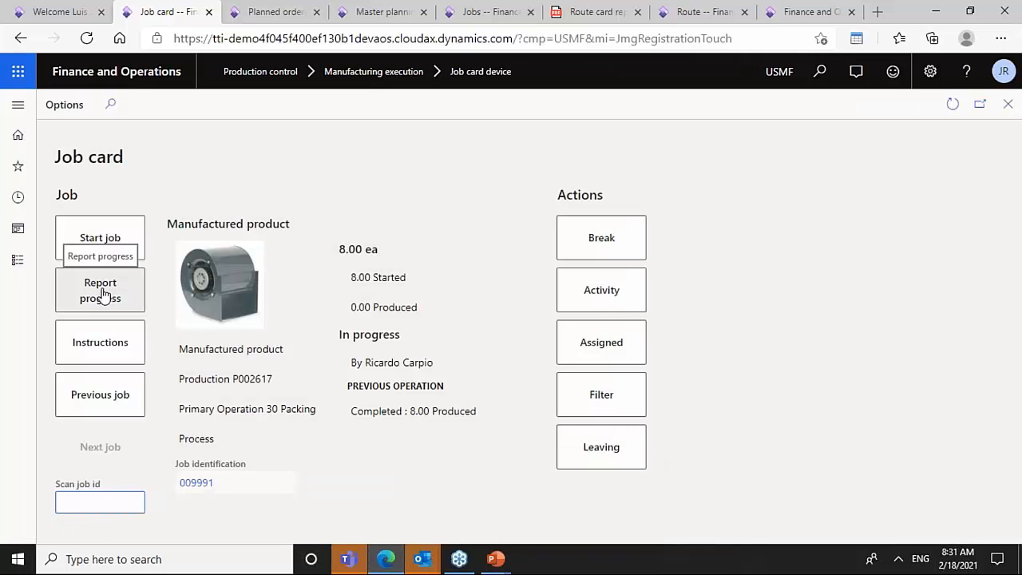
- Report a good quantity of 8 for the Packing job and set its status to Completed
click(104, 290)
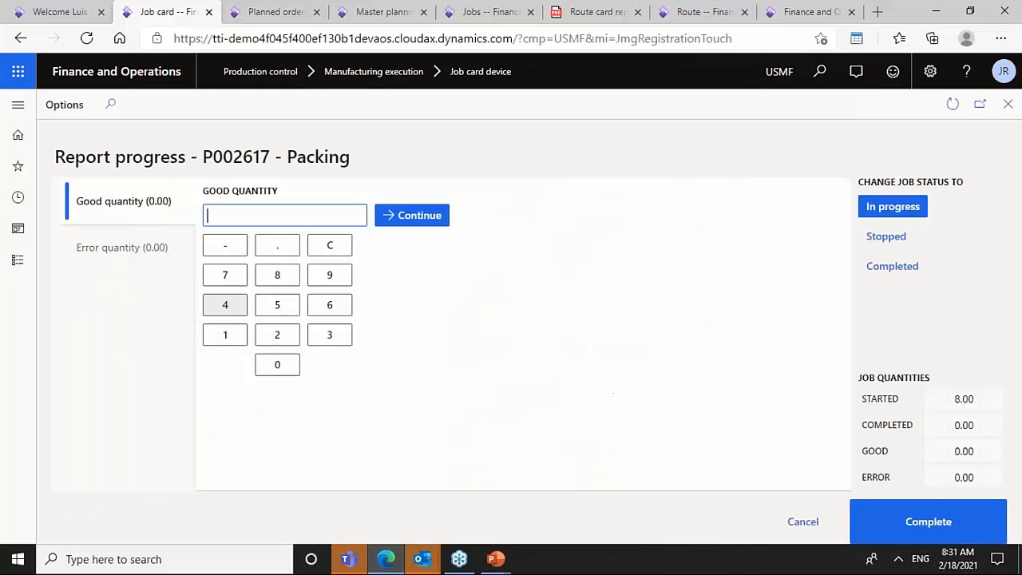
click(277, 274)
click(893, 268)
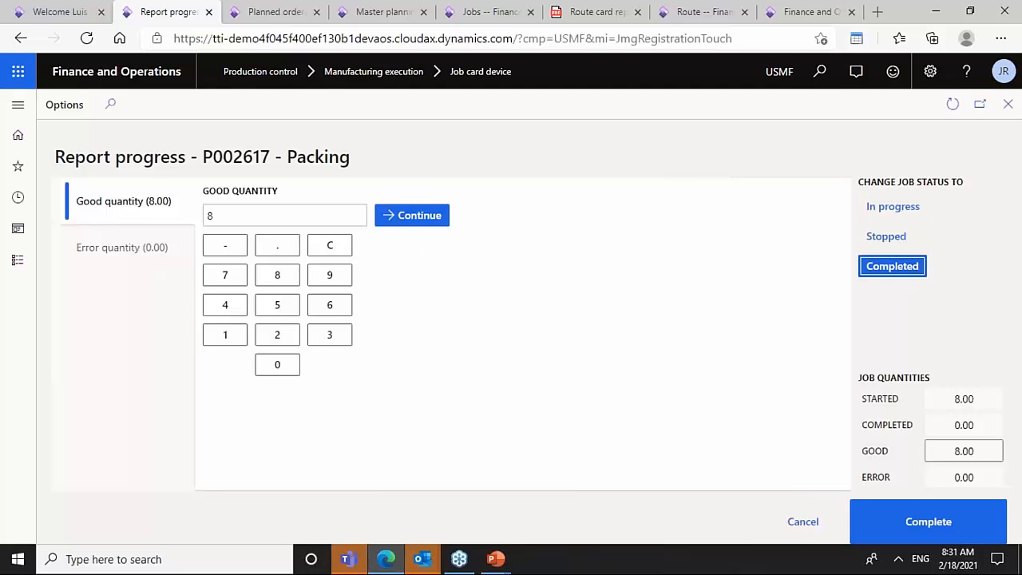
click(910, 523)
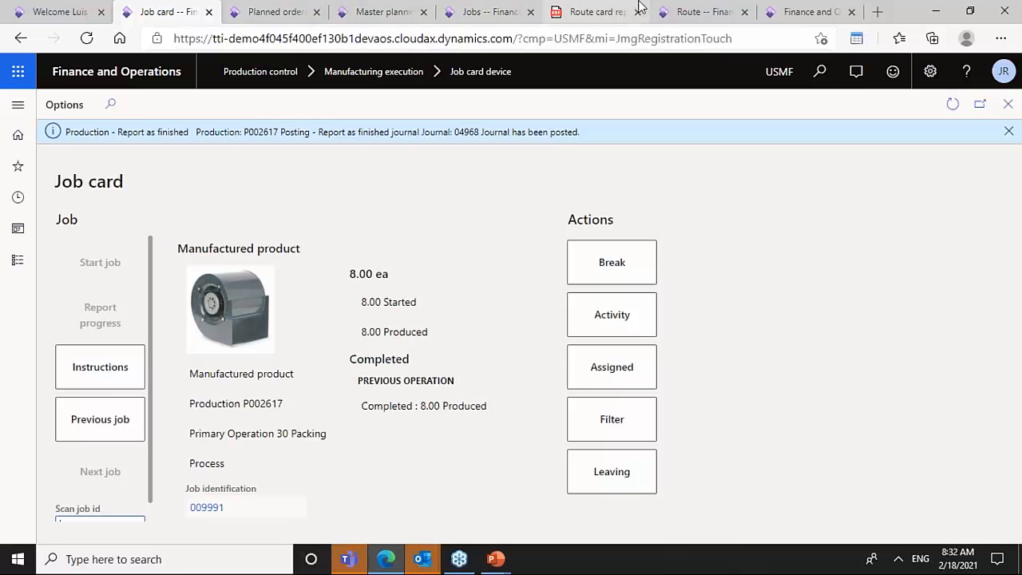
- Return to All production orders and refresh the list to check production order P002617's status
click(464, 13)
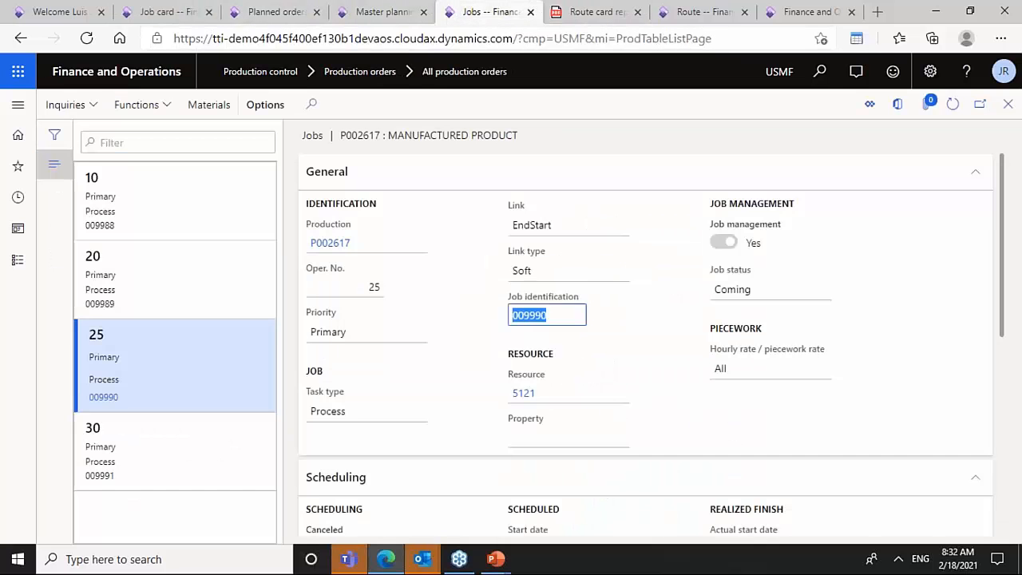
click(20, 38)
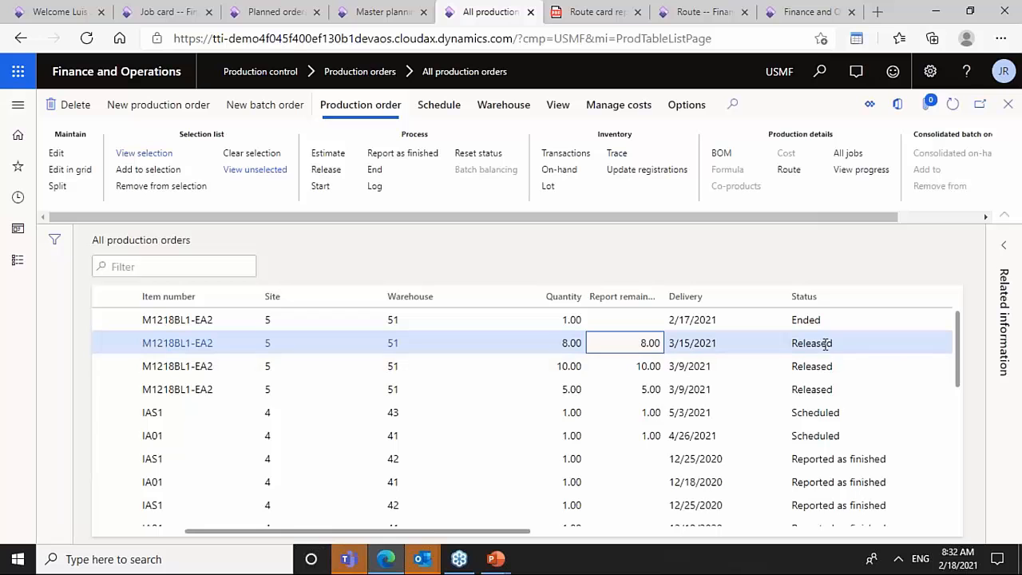
click(954, 110)
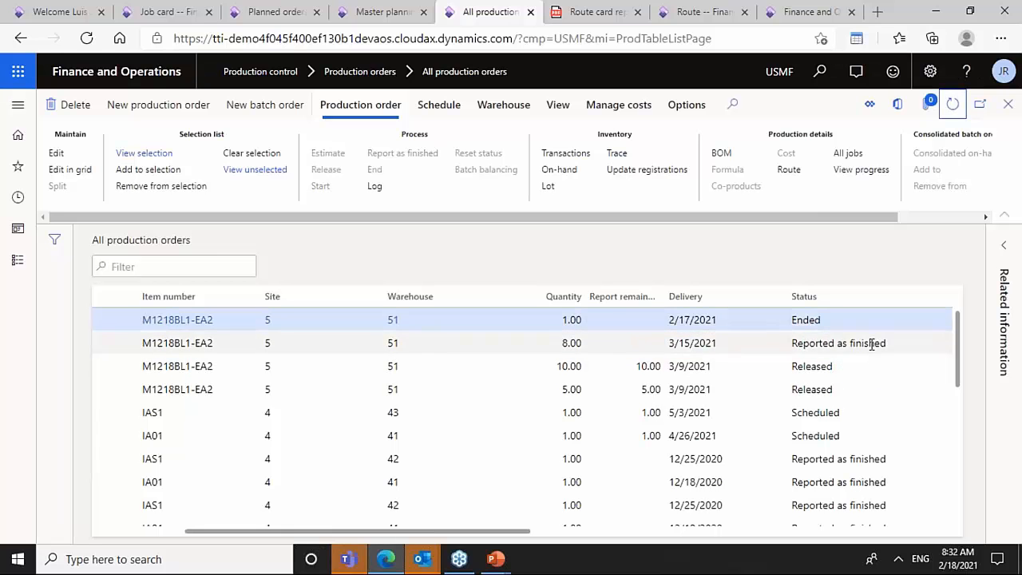
click(871, 343)
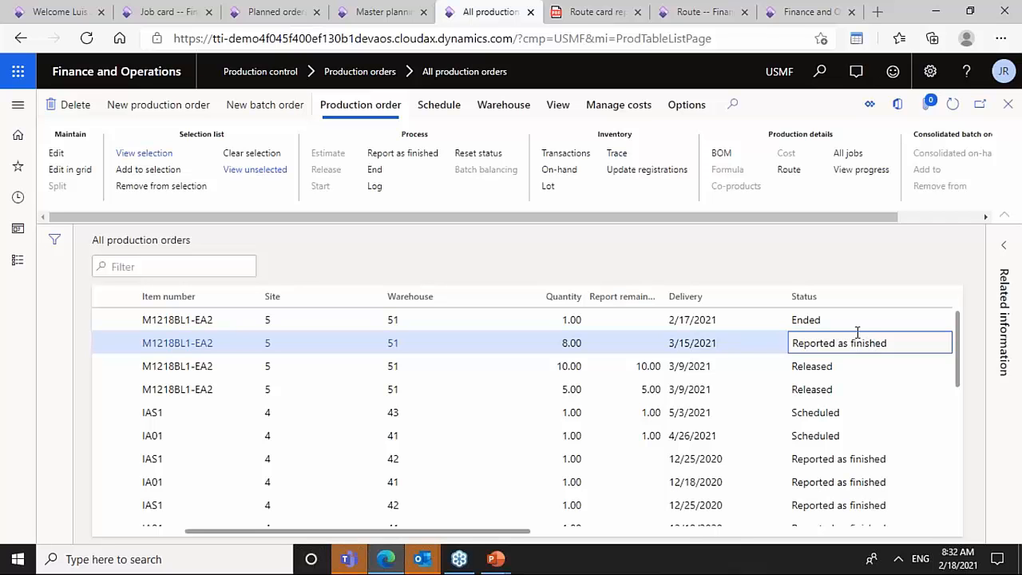
- Open the cost comparison for the ended M1218BL1-EA2 production order and examine its estimated and realized cost charts
click(849, 322)
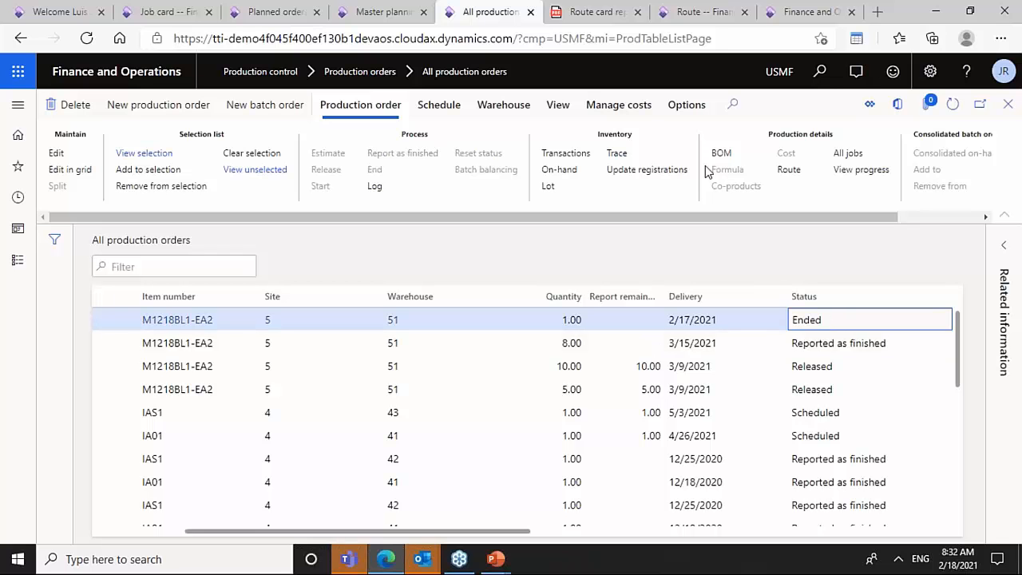
click(625, 108)
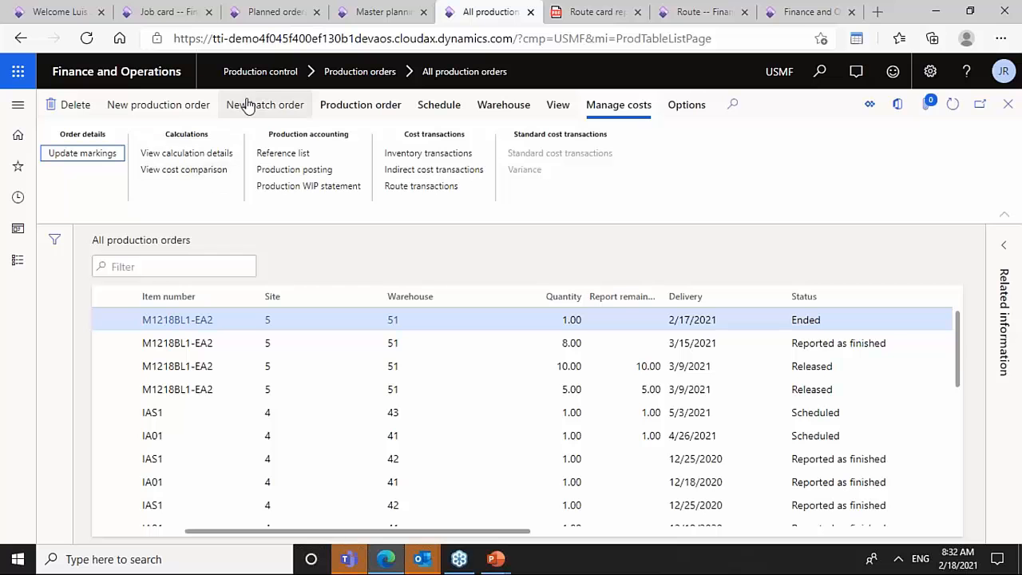
click(212, 174)
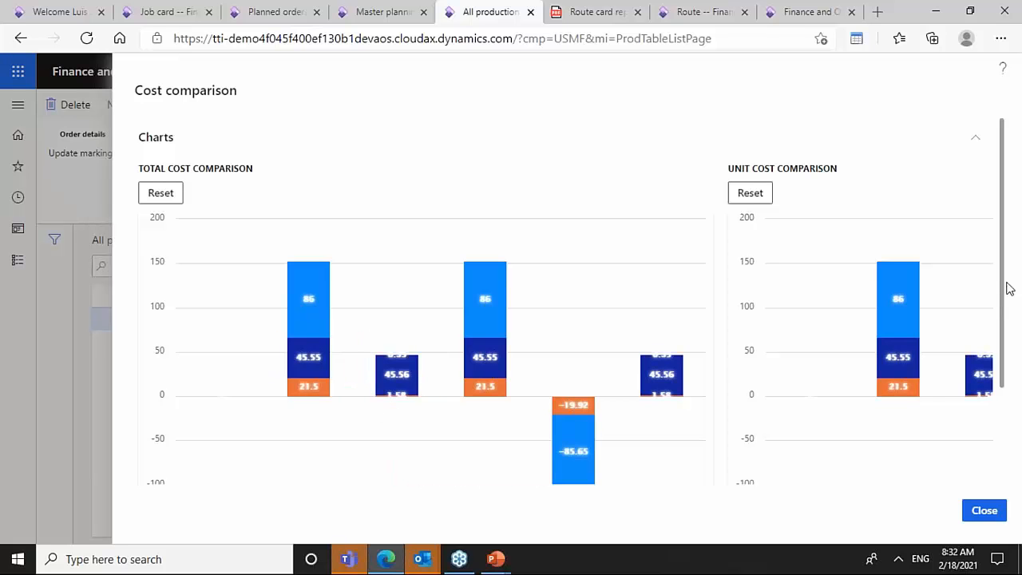
drag(1006, 288, 1009, 372)
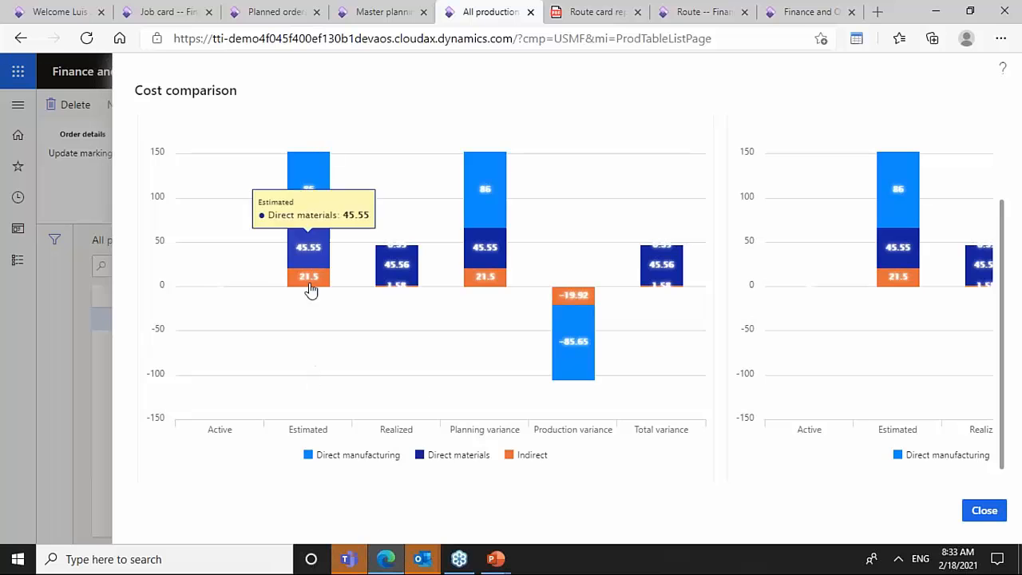
mouse_move(312, 200)
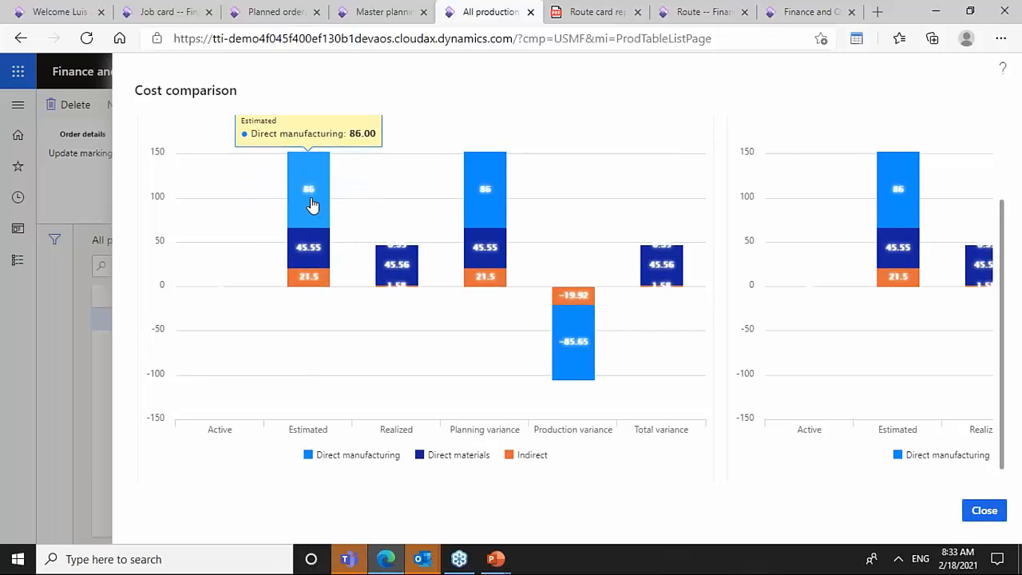
mouse_move(312, 258)
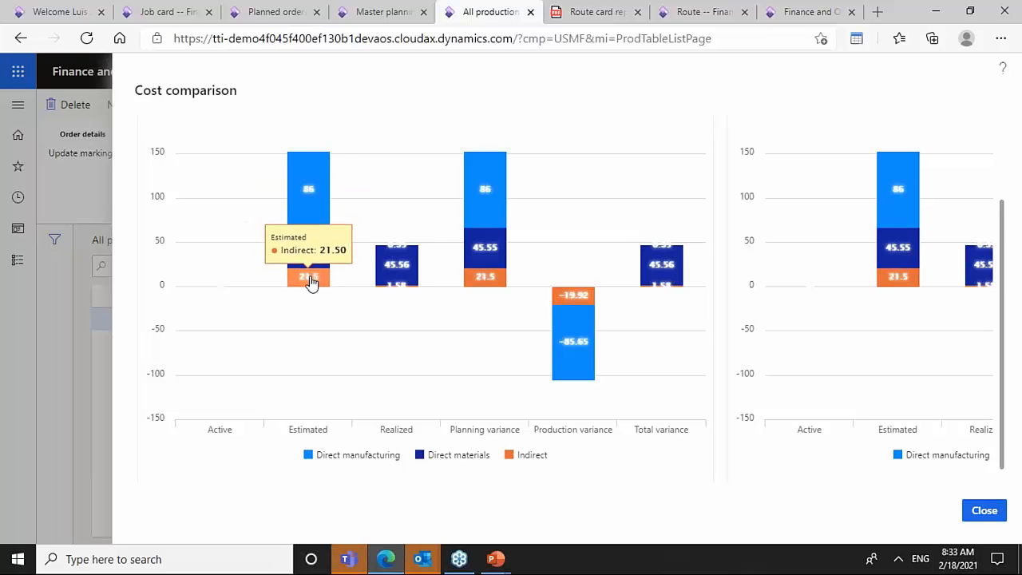
mouse_move(331, 222)
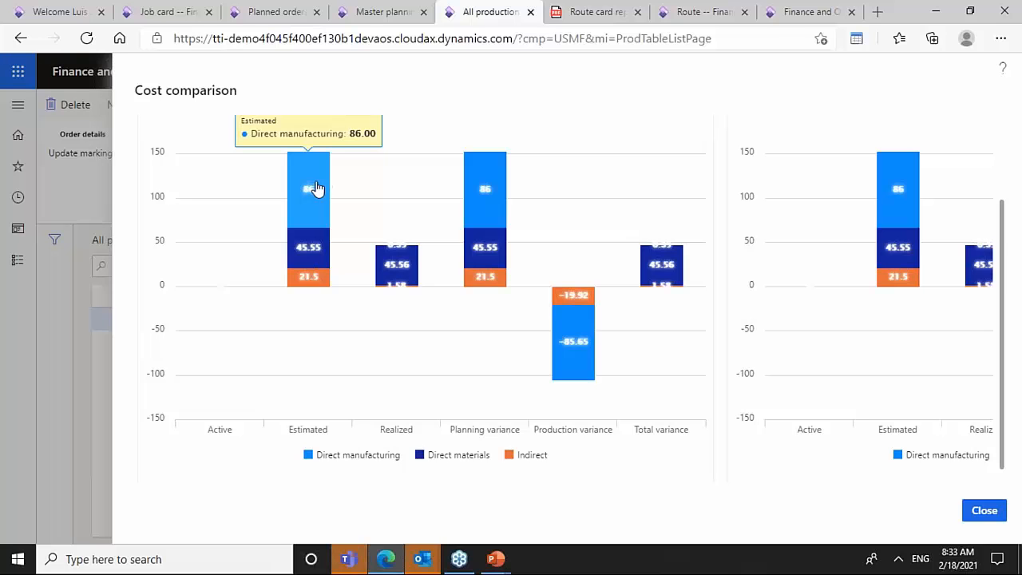
mouse_move(407, 290)
mouse_move(395, 269)
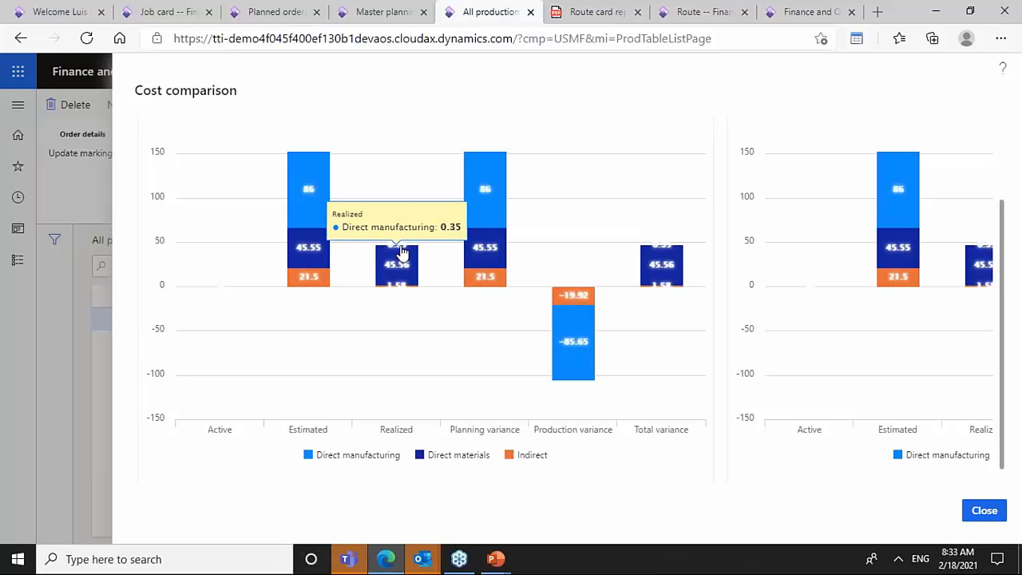
mouse_move(578, 342)
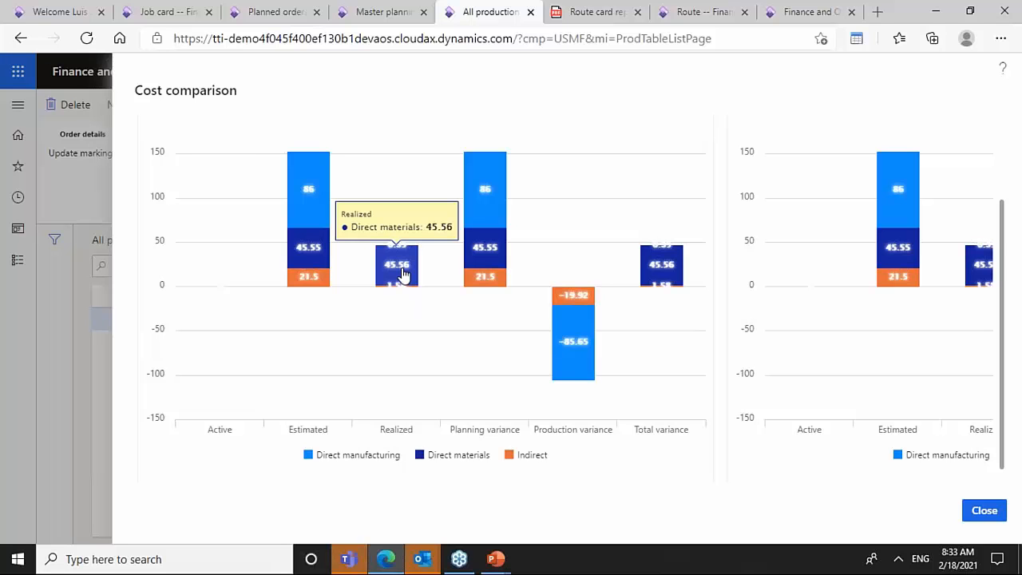
click(985, 513)
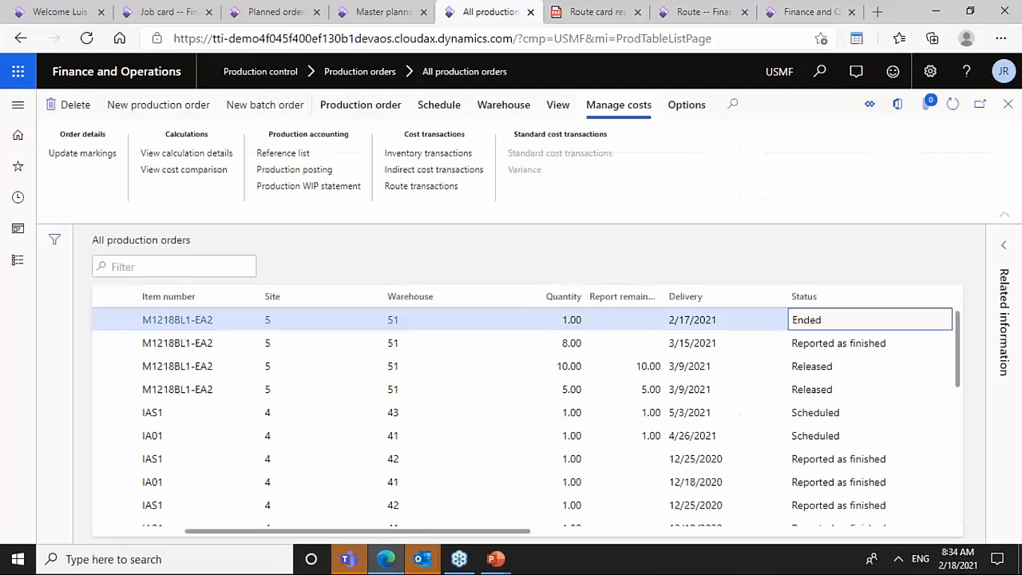